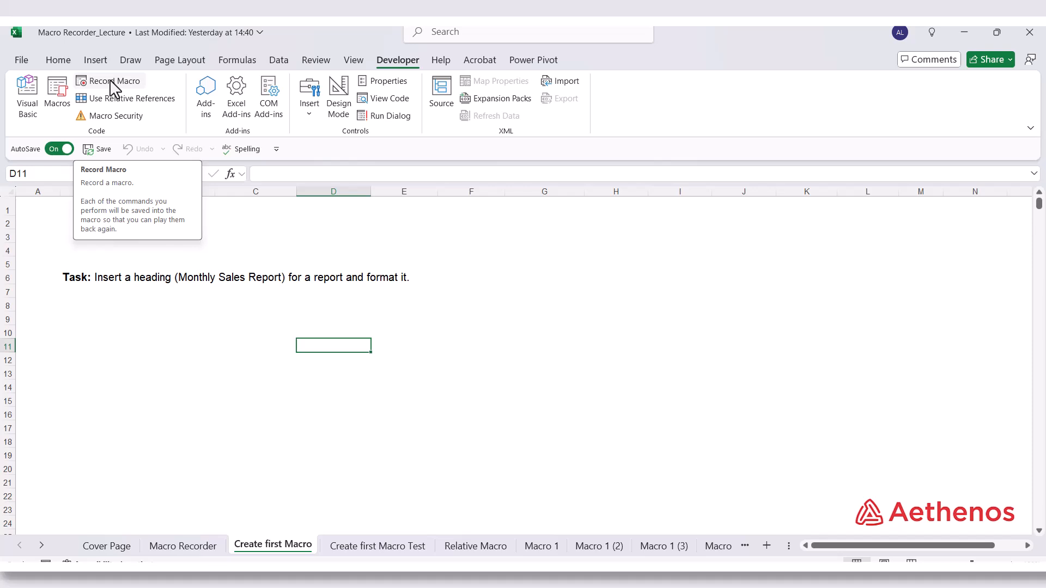
{"action": "left_click", "coordinate": [237, 234]}
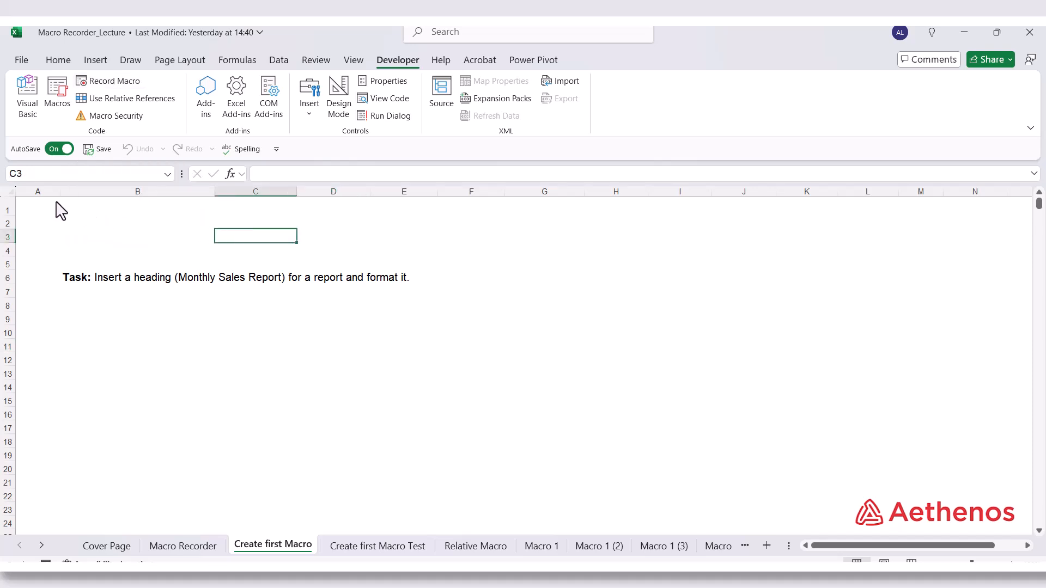
{"action": "left_click_drag", "start_coordinate": [59, 211], "coordinate": [560, 214]}
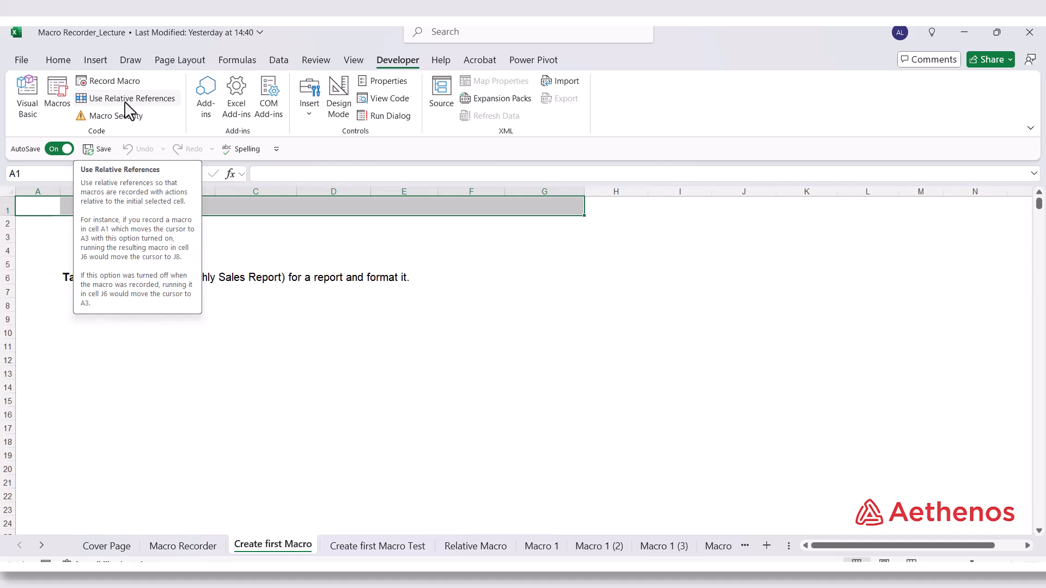
{"action": "left_click", "coordinate": [311, 253]}
{"action": "left_click", "coordinate": [303, 333]}
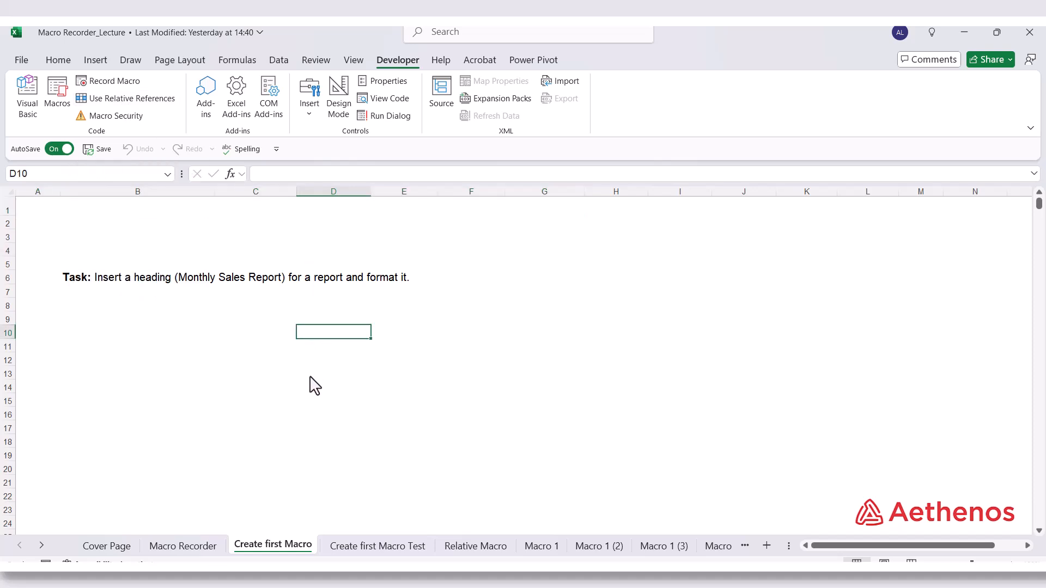
{"action": "left_click", "coordinate": [310, 377]}
{"action": "left_click", "coordinate": [311, 338]}
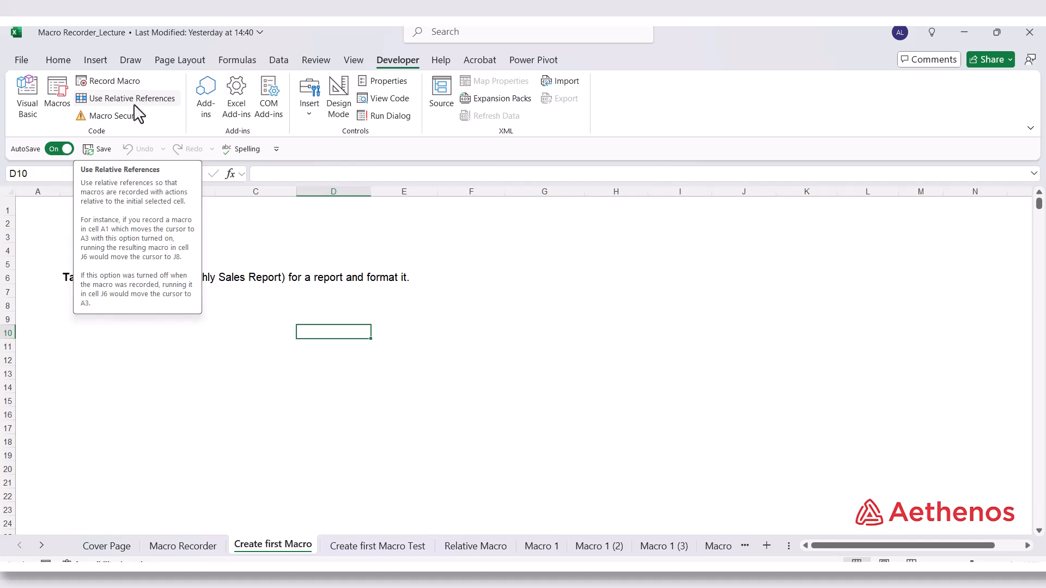
{"action": "left_click", "coordinate": [46, 221]}
{"action": "left_click_drag", "start_coordinate": [38, 210], "coordinate": [595, 218]}
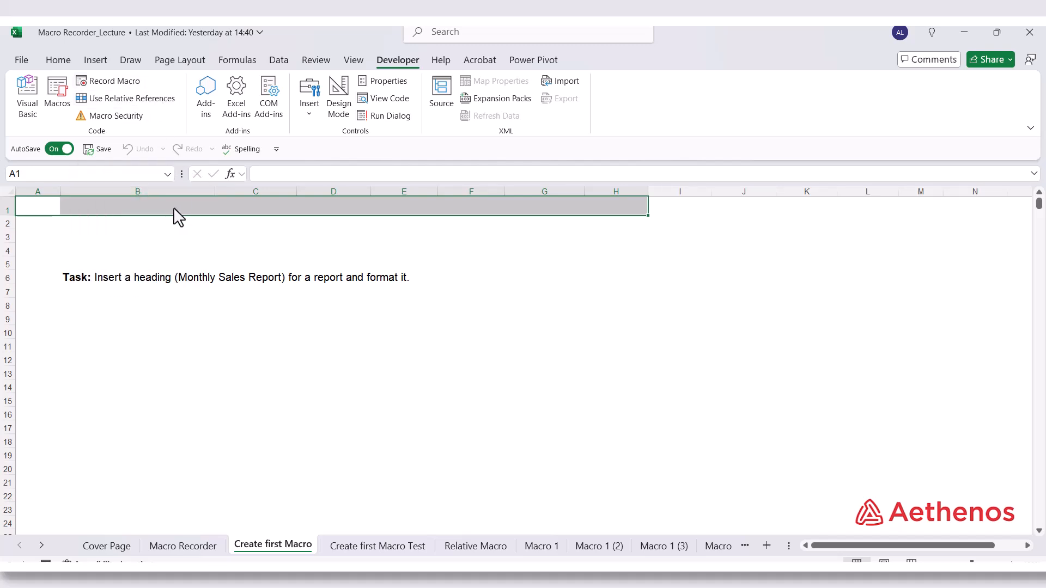
Start setting up a new macro recording named Format_Report_Heading with Ctrl+Shift+R as its assigned shortcut
{"action": "left_click", "coordinate": [107, 81]}
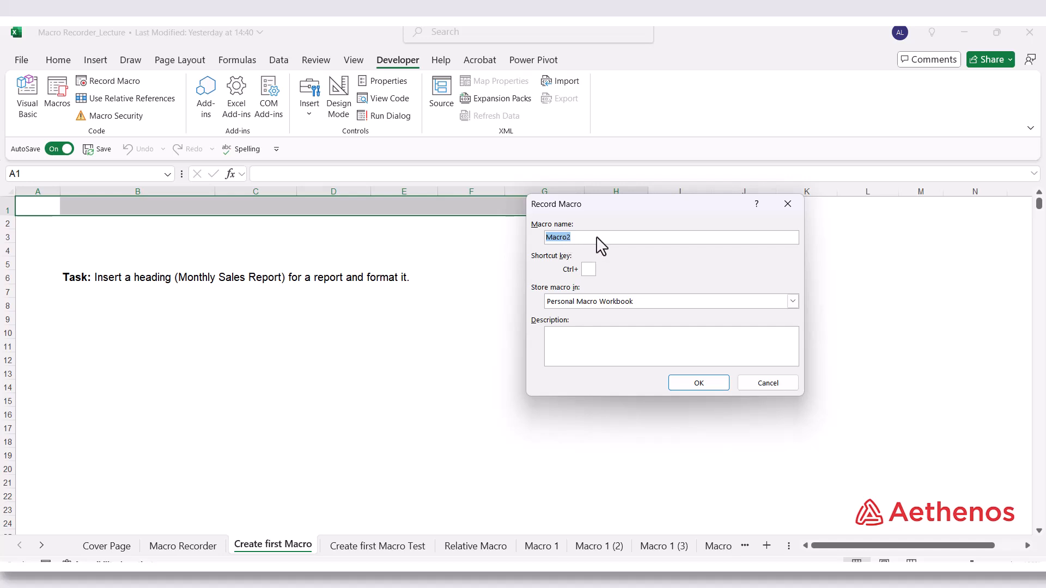
{"action": "type", "text": "F"}
{"action": "type", "text": "ormat"}
{"action": "type", "text": "_"}
{"action": "type", "text": "Re"}
{"action": "type", "text": "port"}
{"action": "type", "text": "_"}
{"action": "type", "text": "M"}
{"action": "type", "text": "eading"}
{"action": "left_click", "coordinate": [589, 272]}
{"action": "type", "text": "R"}
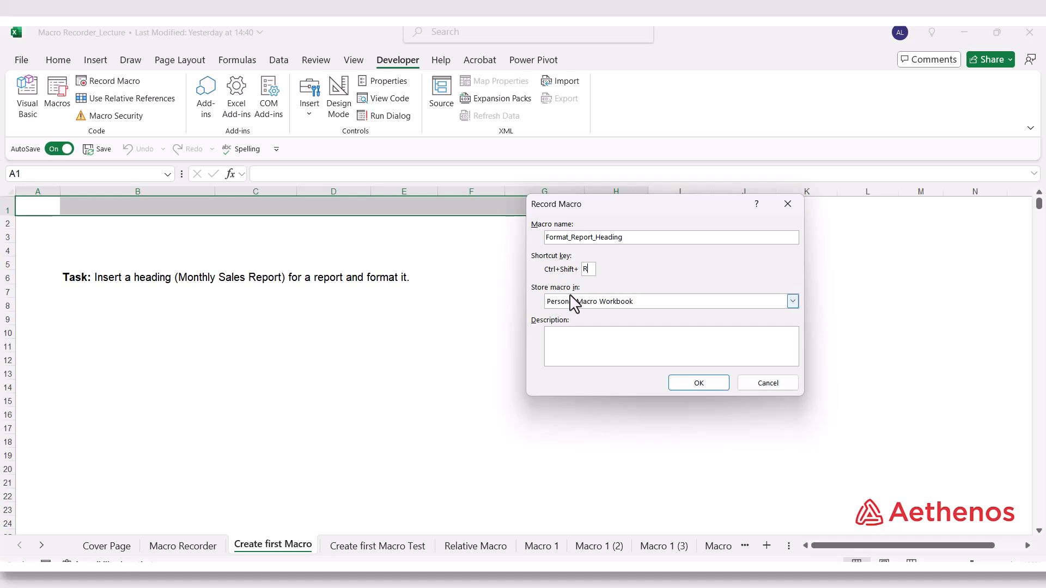
Set the macro's storage location to This Workbook instead of the Personal Macro Workbook
{"action": "left_click", "coordinate": [792, 301]}
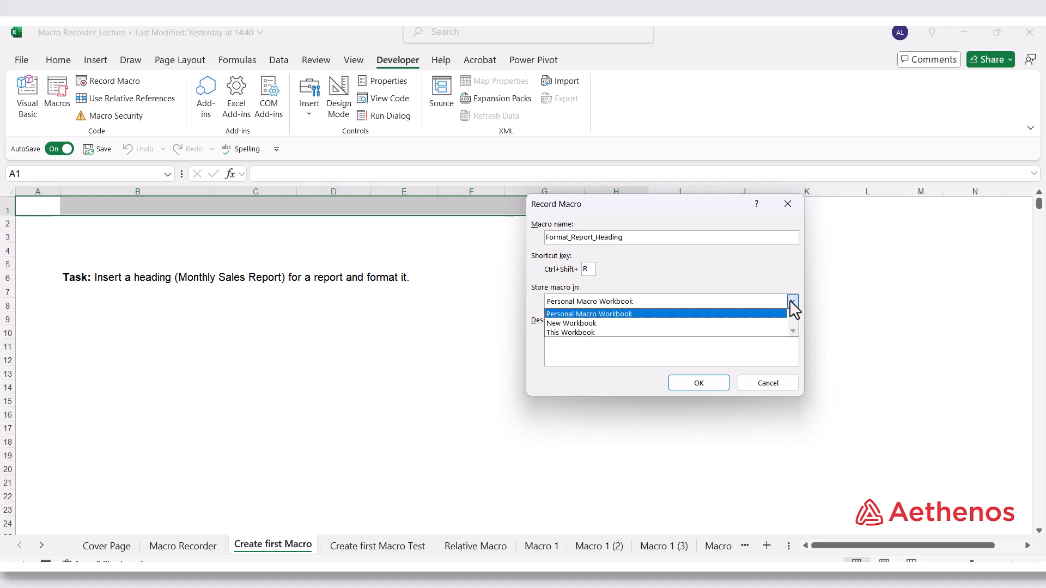
{"action": "left_click", "coordinate": [620, 314]}
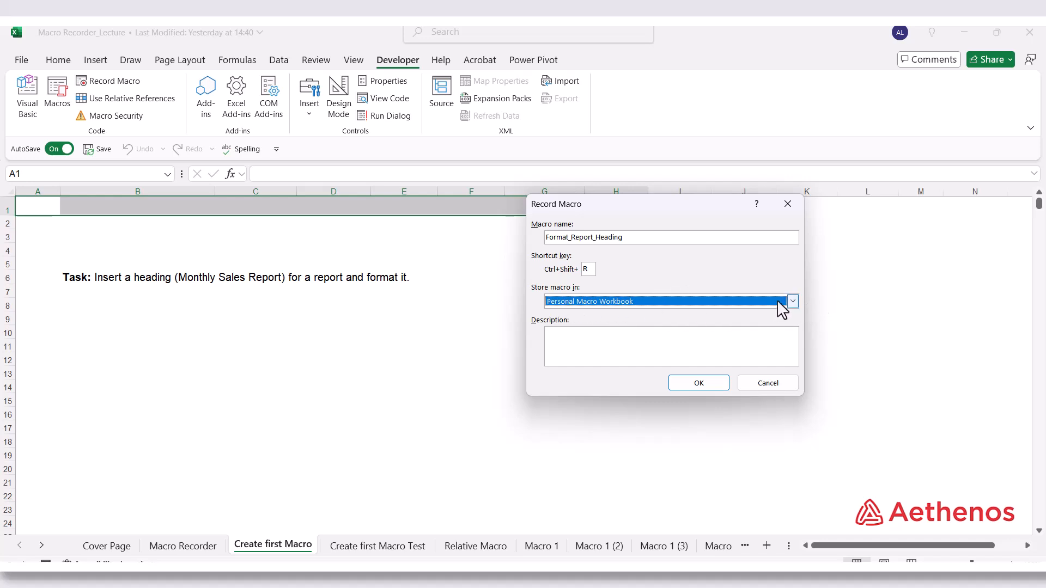
{"action": "left_click", "coordinate": [791, 303]}
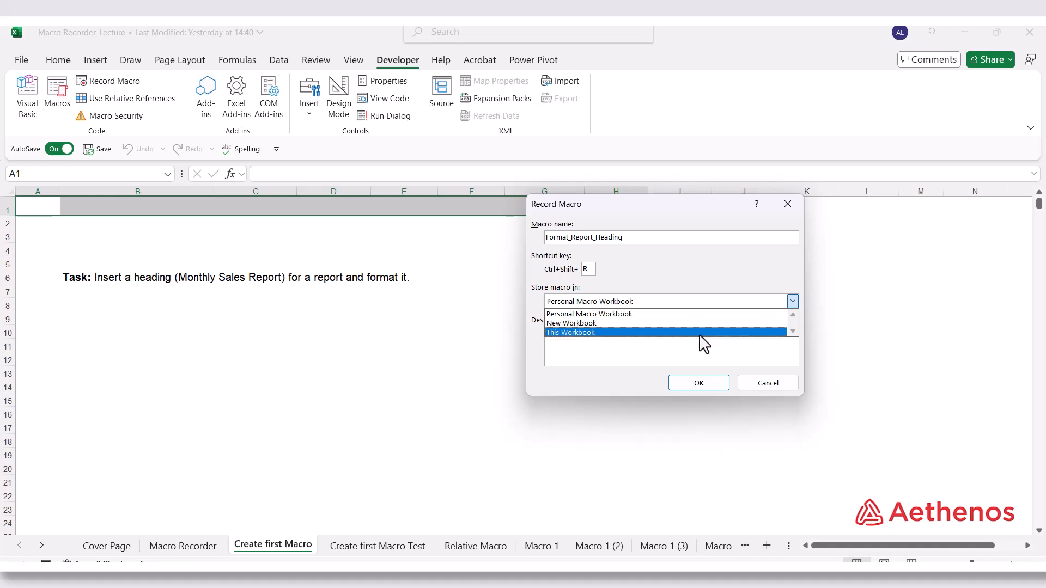
{"action": "left_click", "coordinate": [706, 332]}
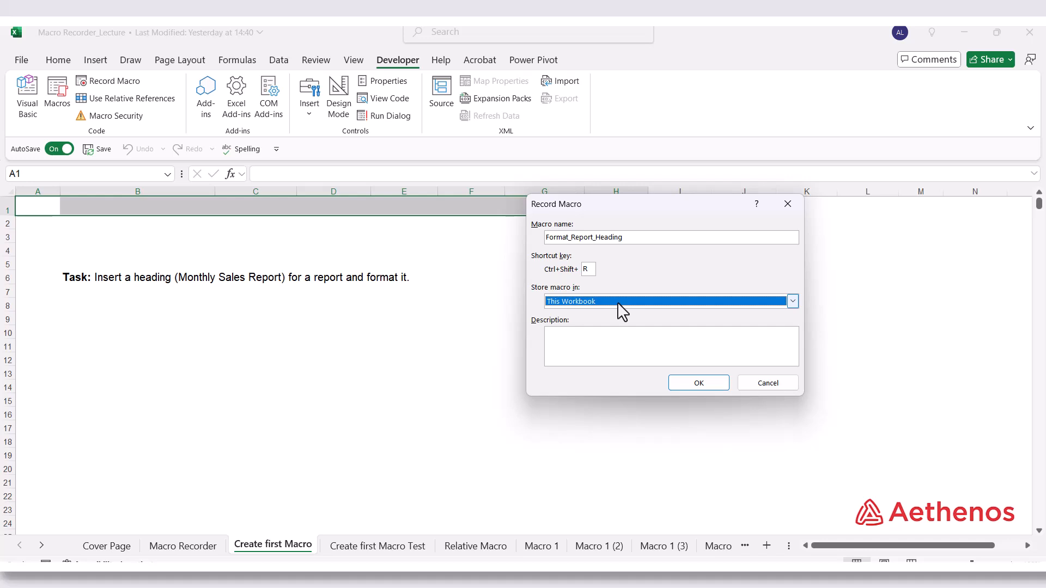
{"action": "left_click", "coordinate": [792, 303]}
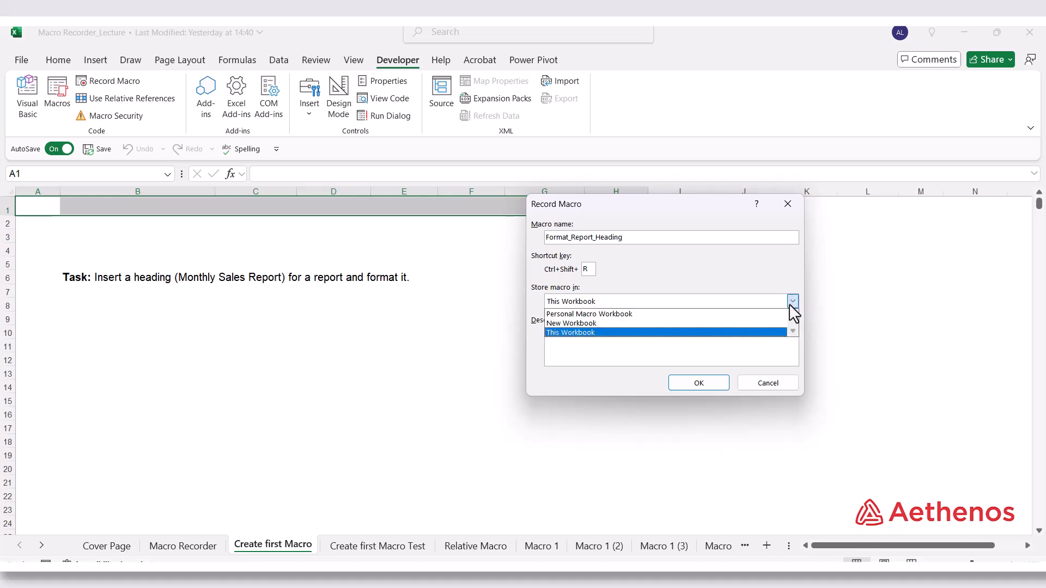
{"action": "left_click", "coordinate": [793, 305]}
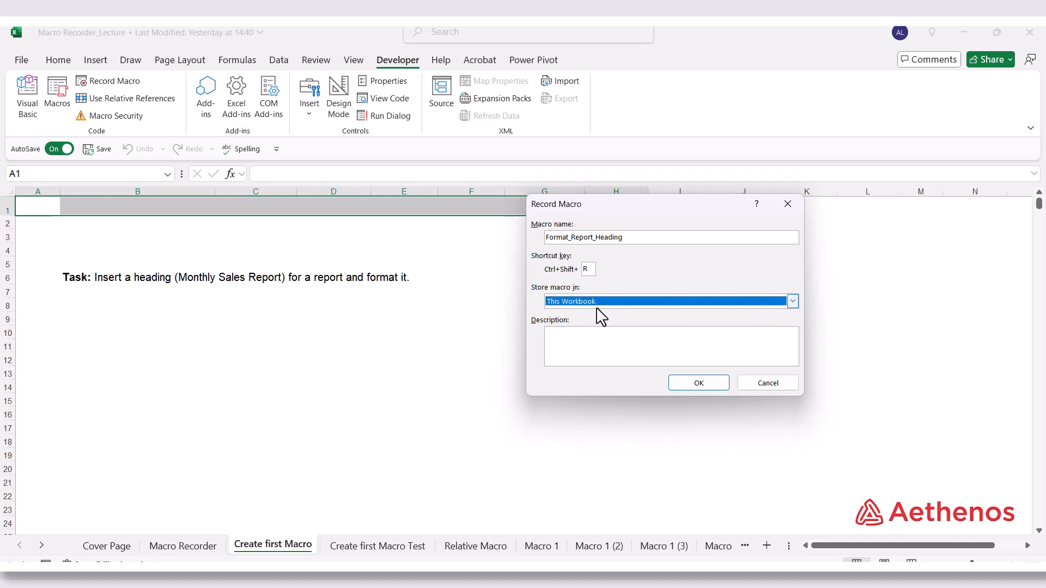
Enter the macro description "Insert and format report heading" and begin recording
{"action": "left_click", "coordinate": [591, 352]}
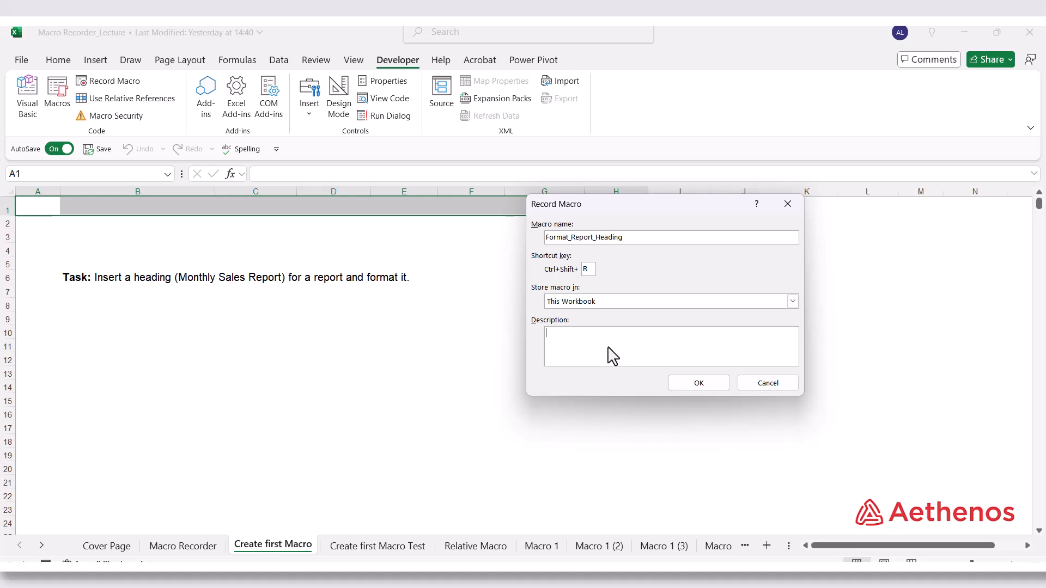
{"action": "type", "text": "ert and format report heading"}
{"action": "left_click", "coordinate": [698, 383]}
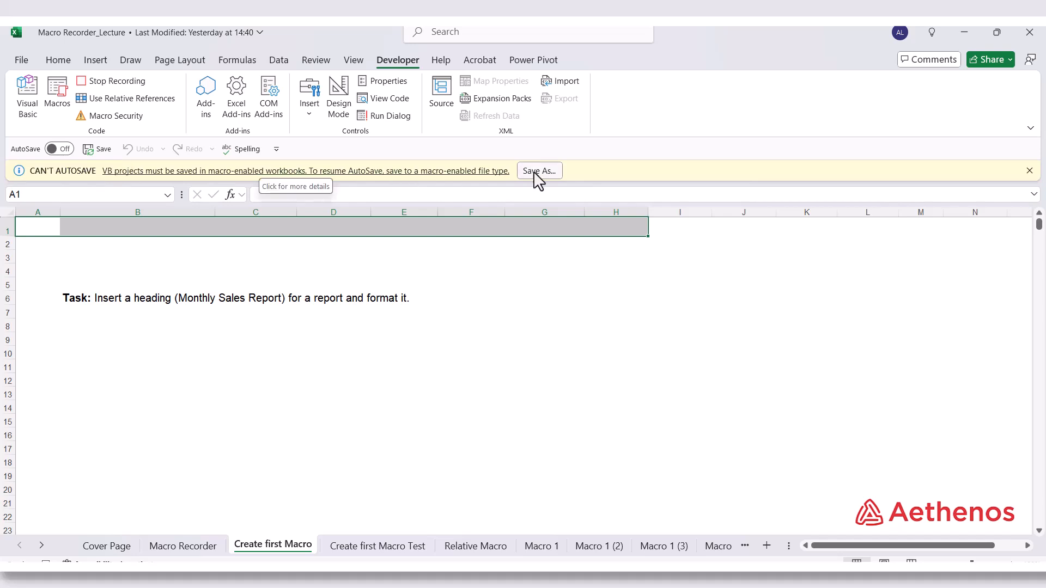
Save the workbook as Macro Recorder_Lecture in the Course Files folder, in the Excel Macro-Enabled Workbook (*.xlsm) format
{"action": "left_click", "coordinate": [547, 177]}
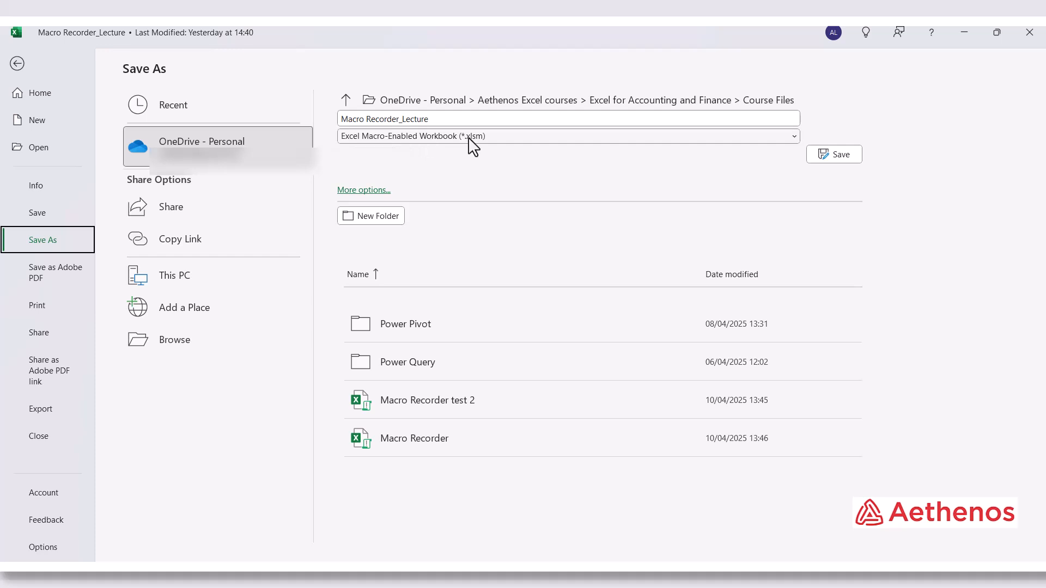
{"action": "left_click", "coordinate": [793, 137]}
{"action": "left_click", "coordinate": [759, 153]}
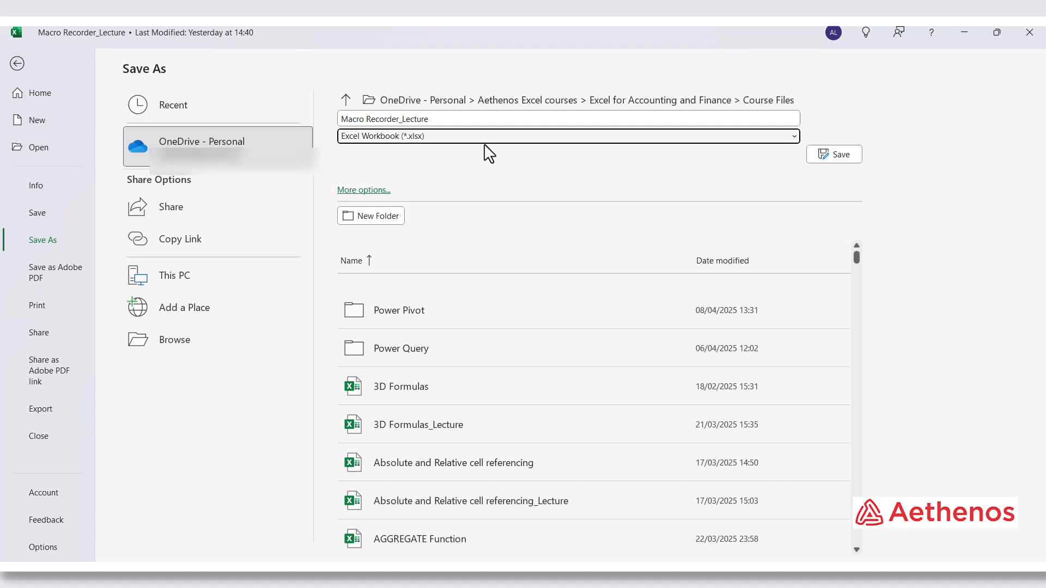
{"action": "left_click", "coordinate": [790, 138]}
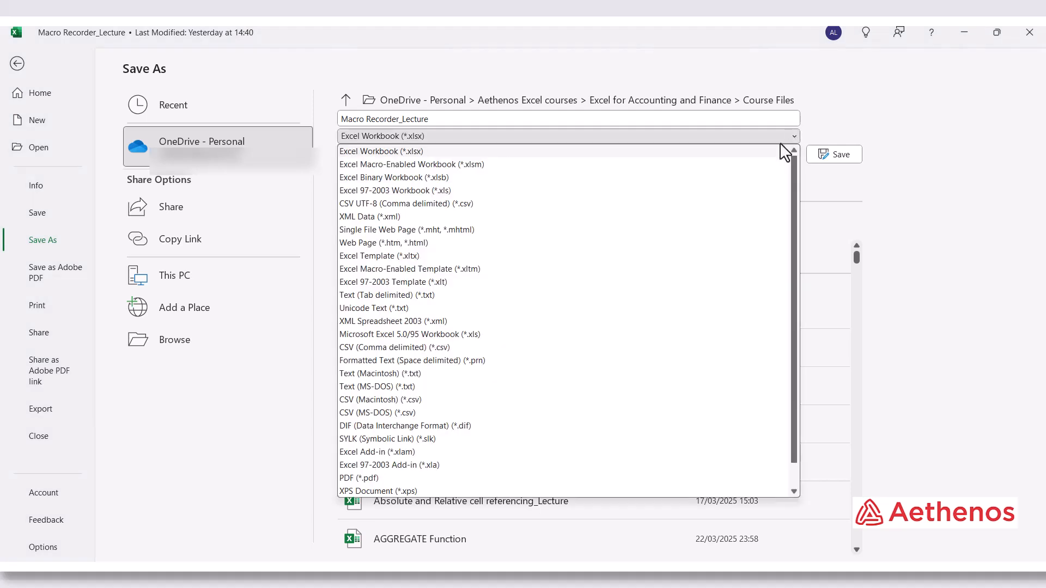
{"action": "left_click", "coordinate": [357, 164]}
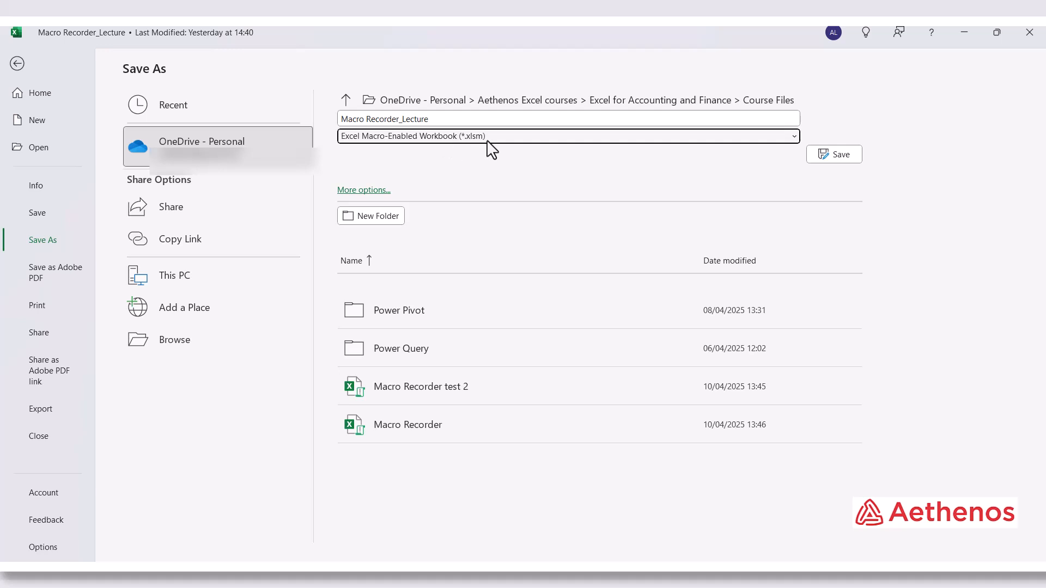
{"action": "left_click", "coordinate": [846, 158]}
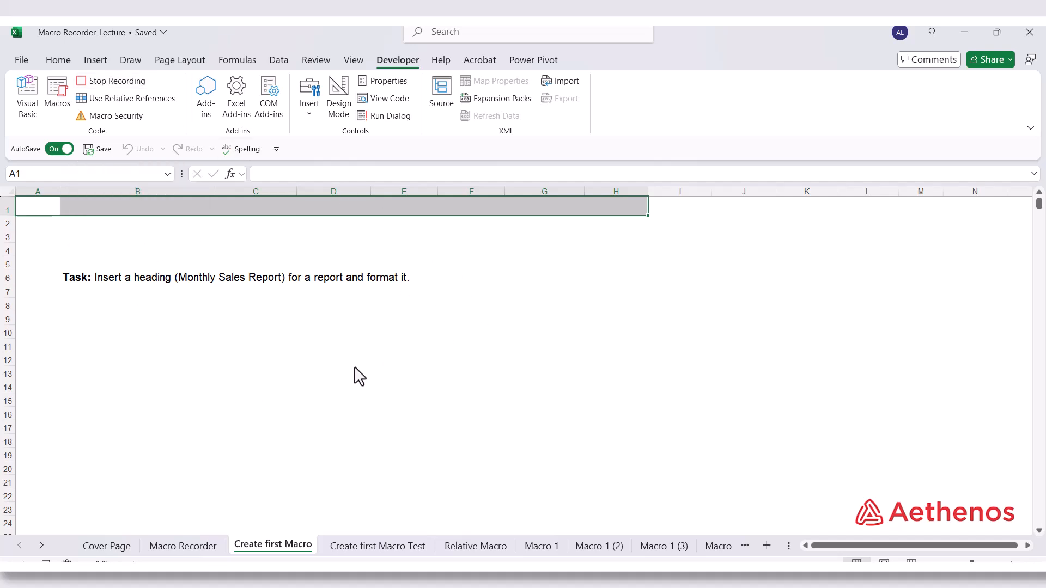
Enter the heading "Monthly Sales Report" in cell A1
{"action": "left_click", "coordinate": [303, 346]}
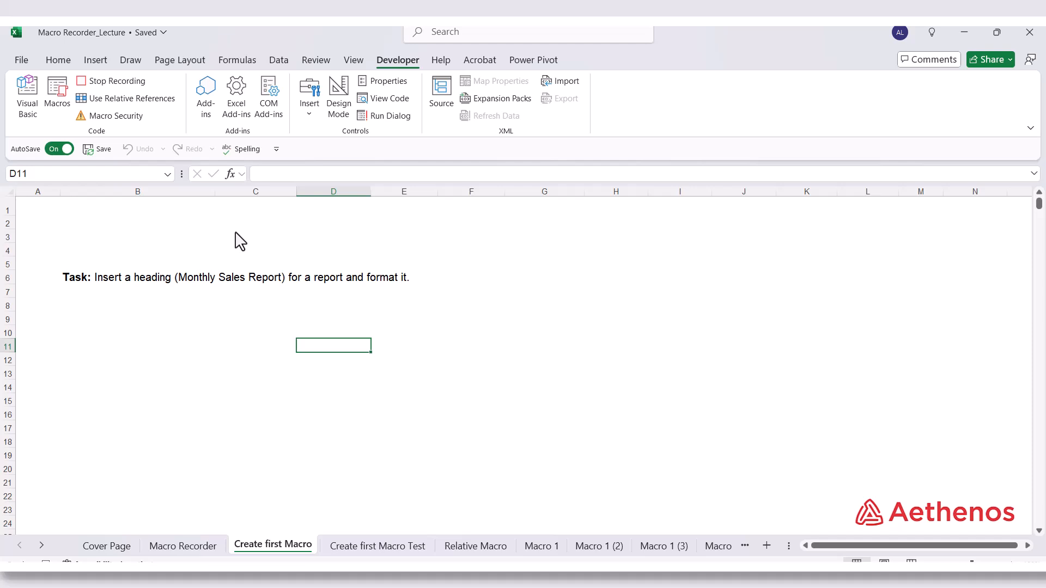
{"action": "left_click", "coordinate": [54, 212]}
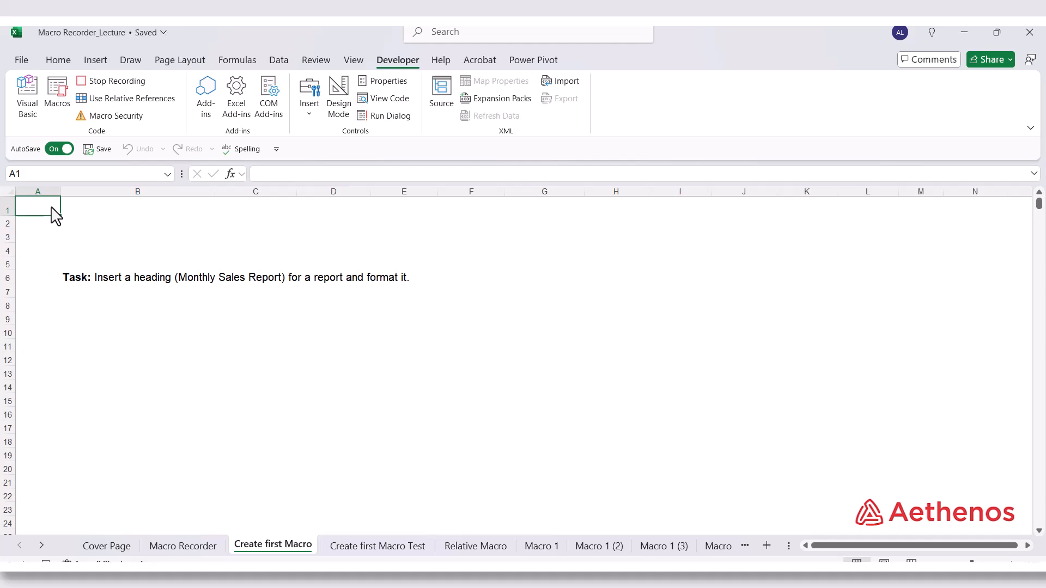
{"action": "type", "text": "Monthly Sales Report"}
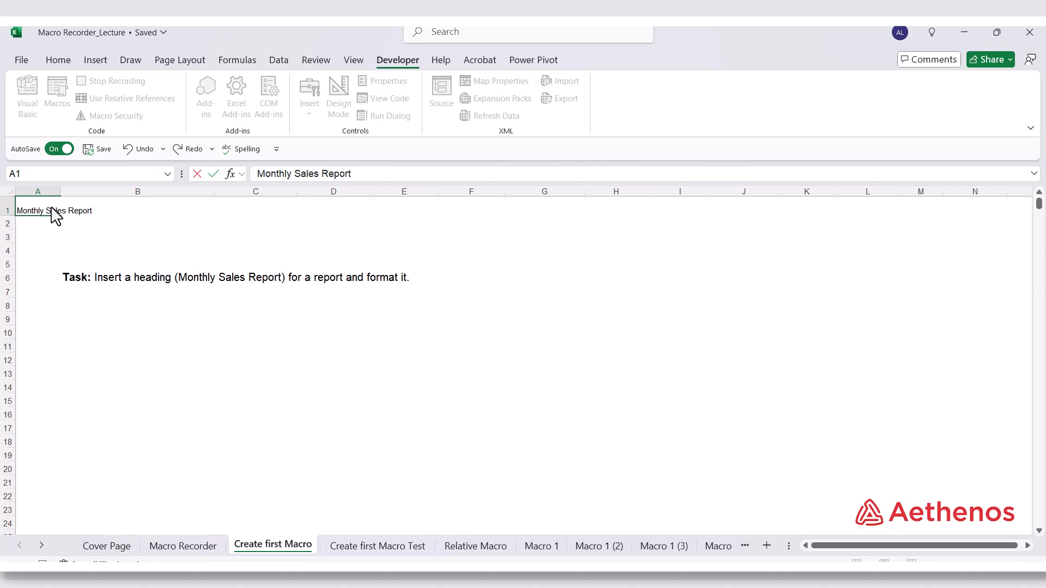
{"action": "left_click", "coordinate": [52, 57]}
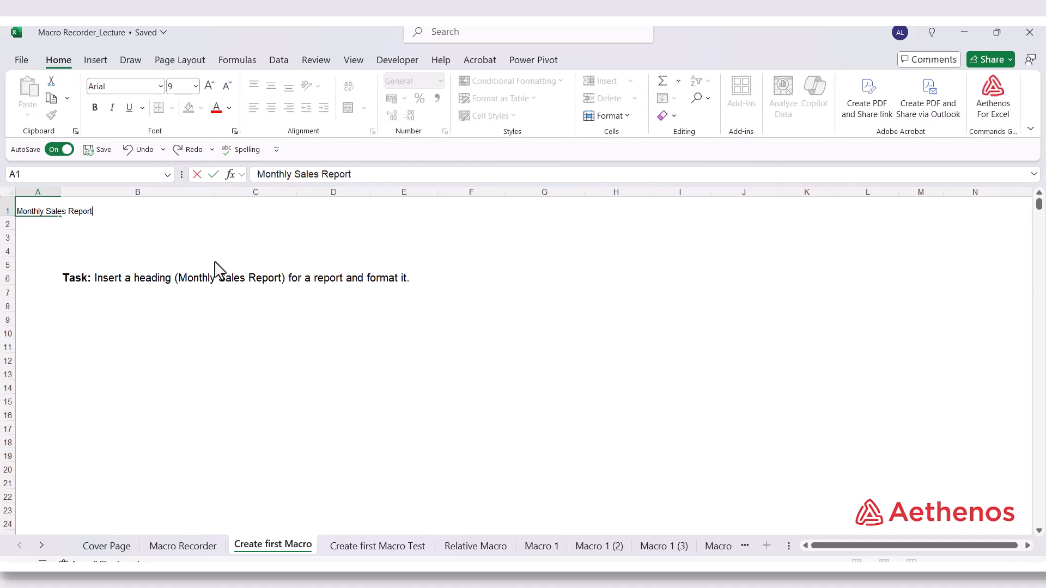
{"action": "left_click", "coordinate": [160, 237]}
Set the font size of cells B1 and A1 to 16 and make the heading in A1 bold
{"action": "left_click", "coordinate": [68, 210]}
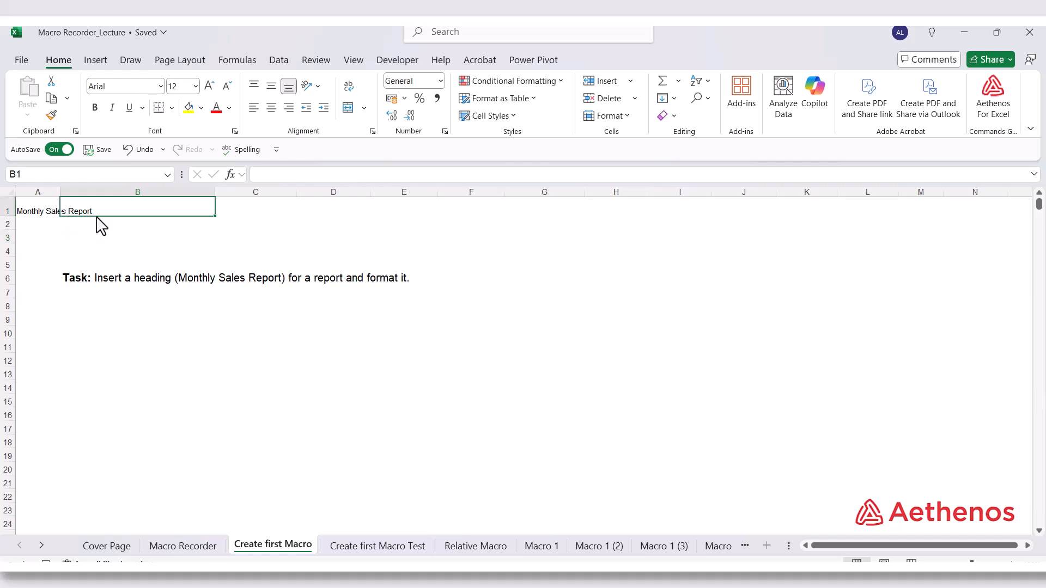
{"action": "left_click", "coordinate": [195, 86]}
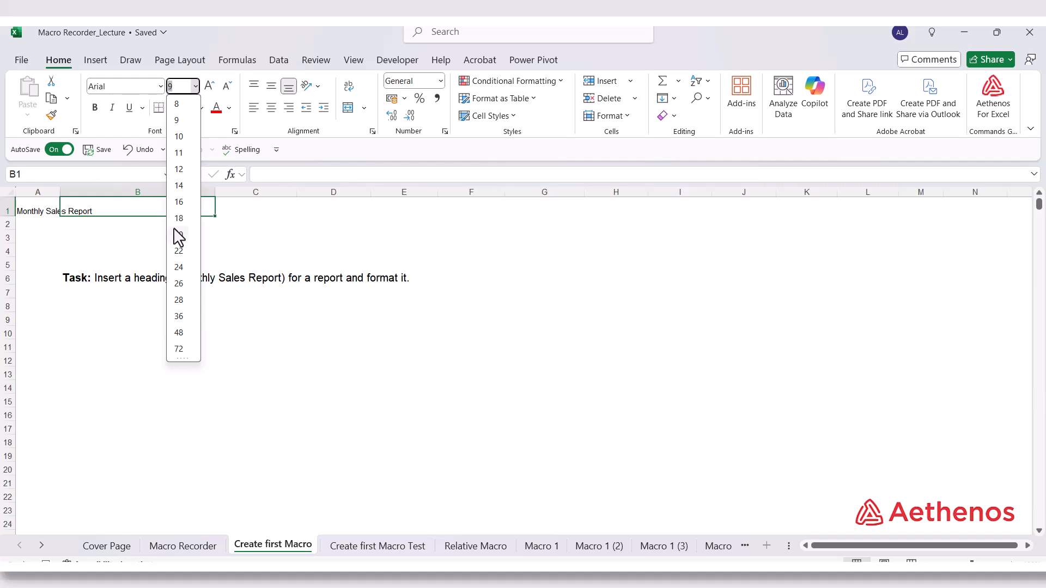
{"action": "left_click", "coordinate": [175, 201]}
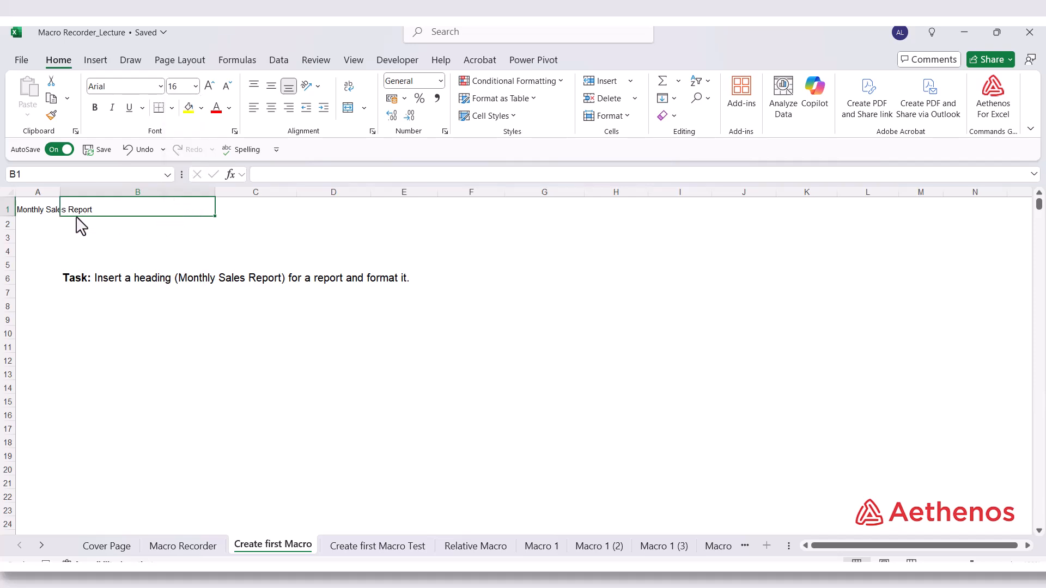
{"action": "left_click", "coordinate": [43, 211]}
{"action": "left_click", "coordinate": [195, 86]}
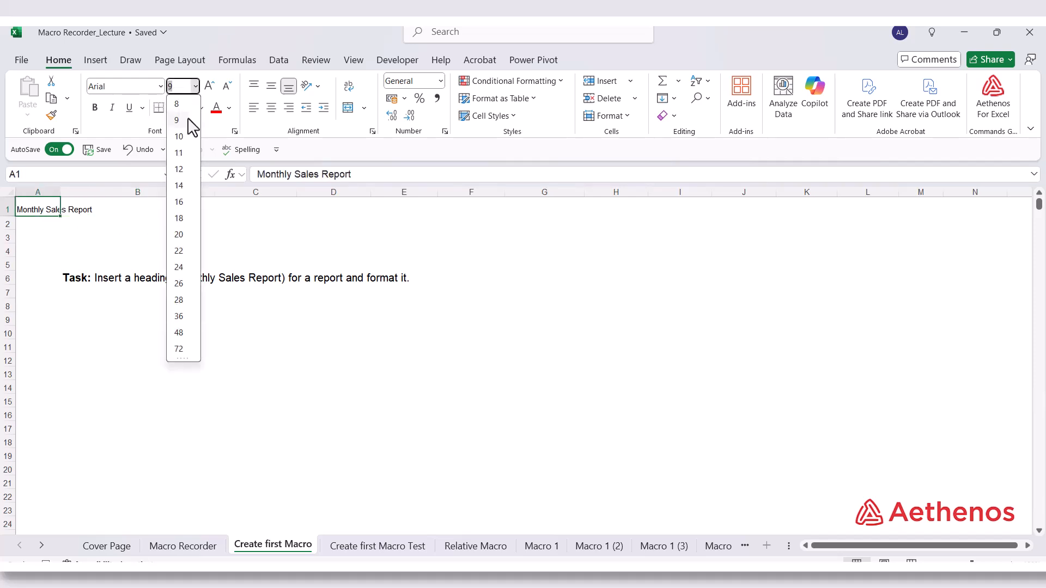
{"action": "left_click", "coordinate": [179, 203]}
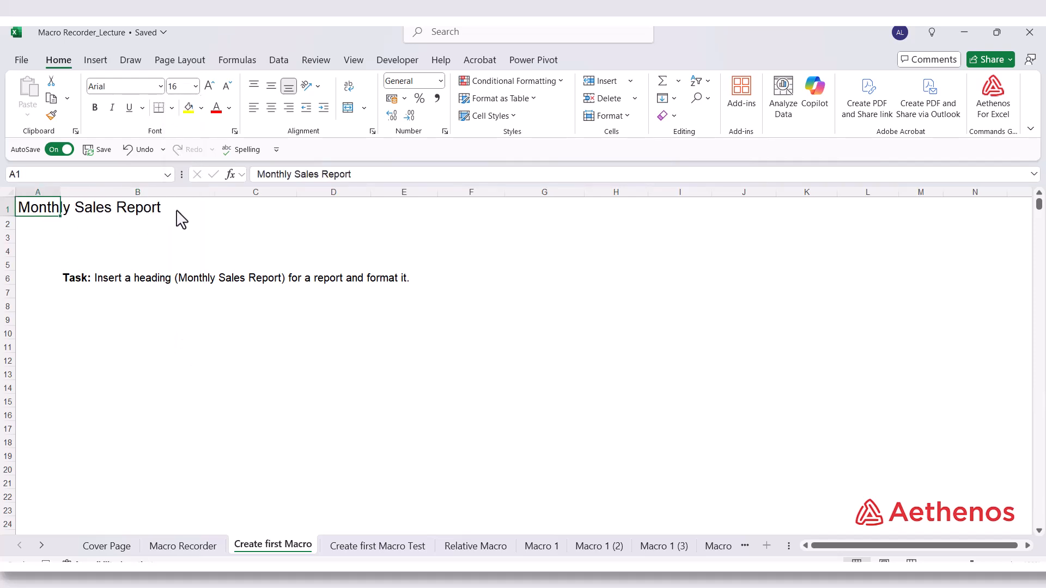
{"action": "left_click", "coordinate": [93, 108]}
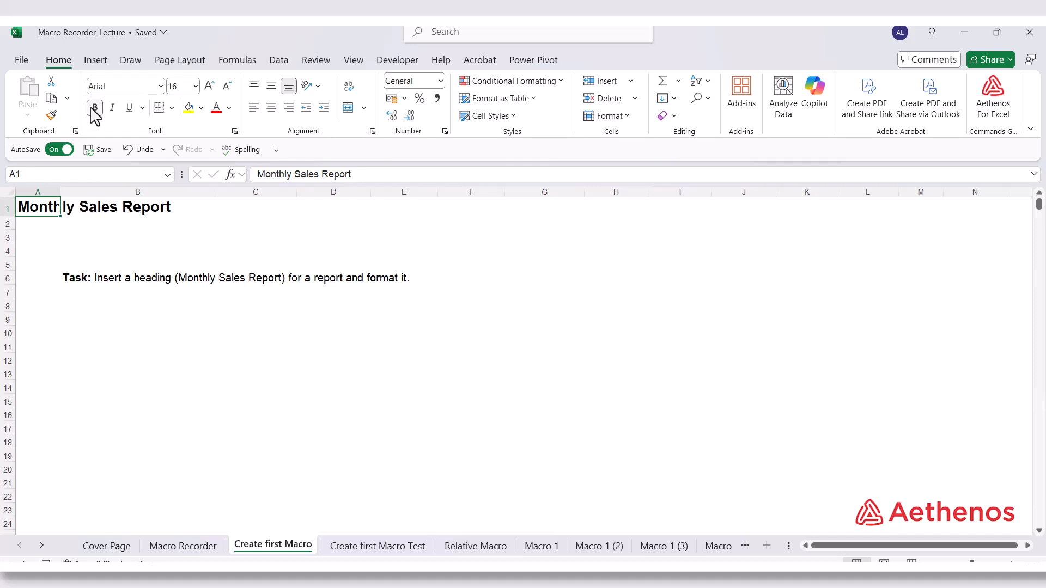
Fill the heading row range A1:M1 with the standard dark blue colour and set its font colour to white
{"action": "left_click_drag", "start_coordinate": [50, 215], "coordinate": [926, 211]}
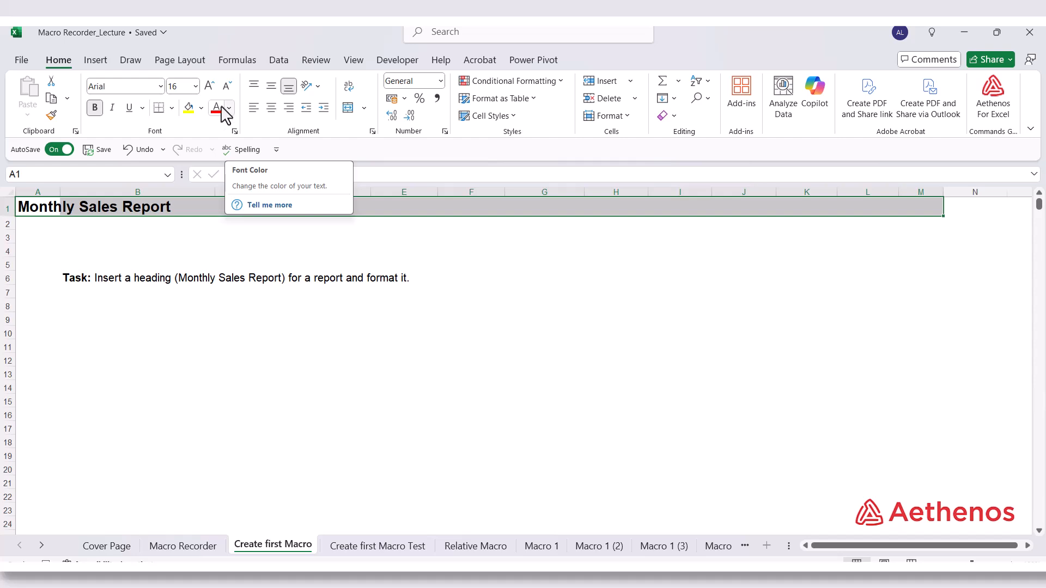
{"action": "left_click", "coordinate": [202, 109]}
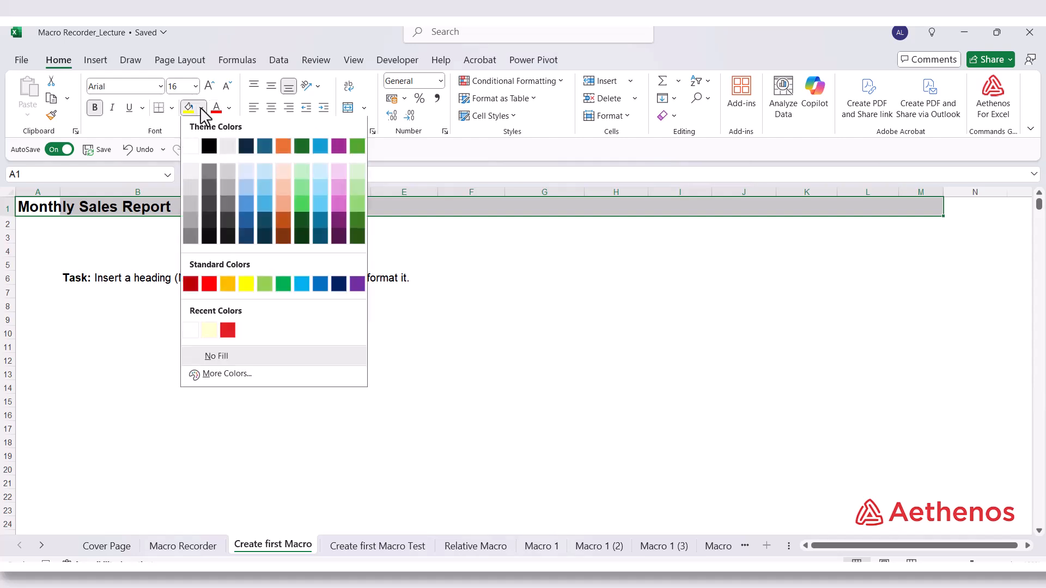
{"action": "left_click", "coordinate": [338, 284]}
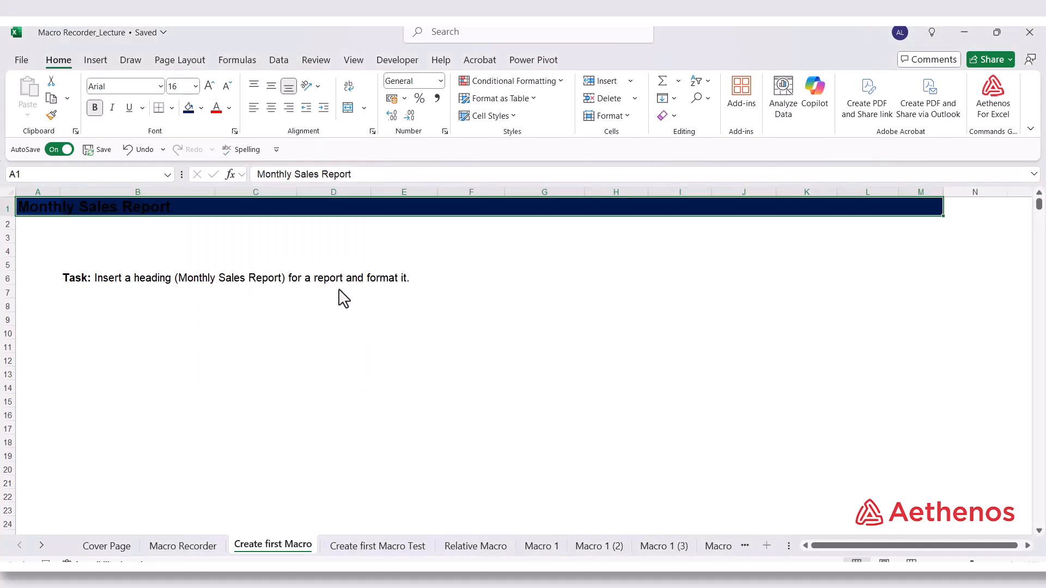
{"action": "left_click", "coordinate": [230, 108]}
{"action": "left_click", "coordinate": [218, 167]}
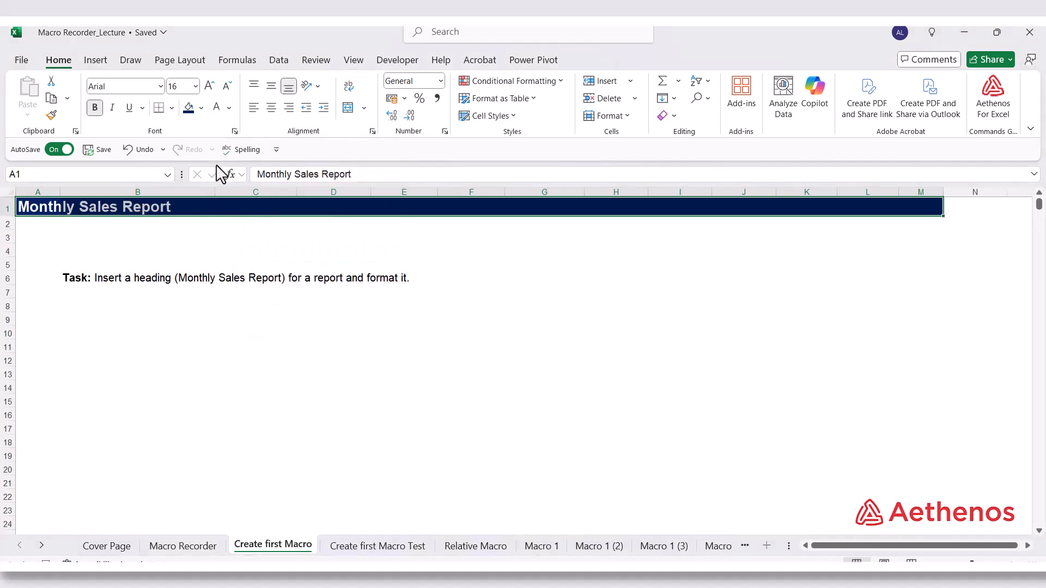
{"action": "left_click", "coordinate": [362, 391]}
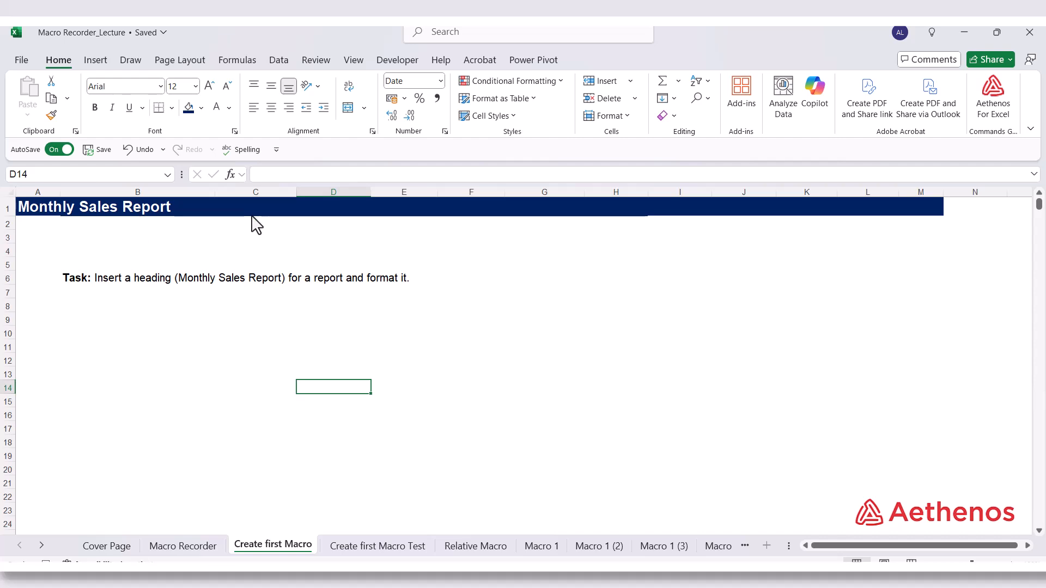
Select cell A3 as the macro's final action and stop the macro recording
{"action": "left_click", "coordinate": [55, 242]}
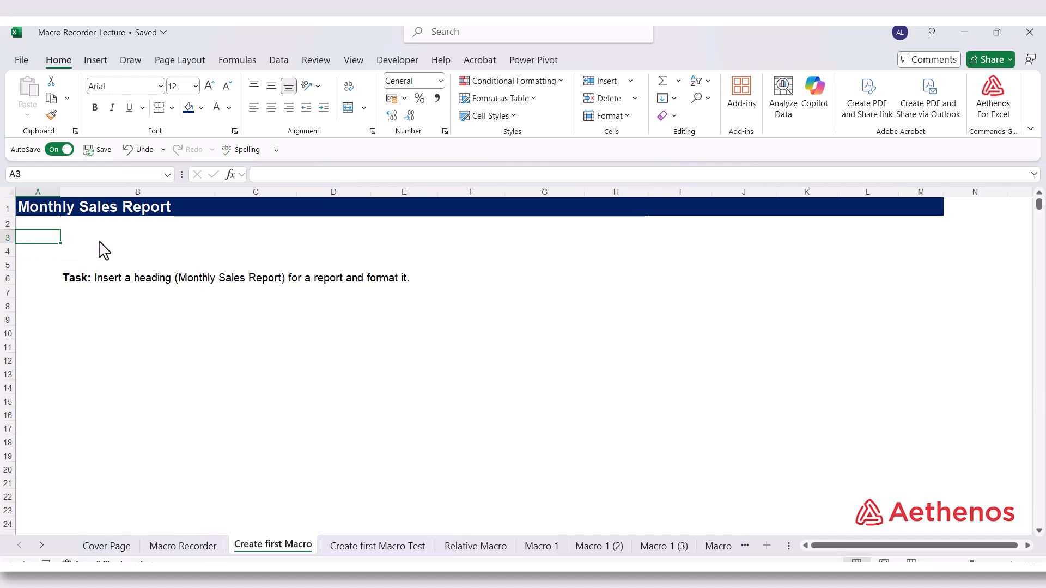
{"action": "left_click", "coordinate": [388, 61]}
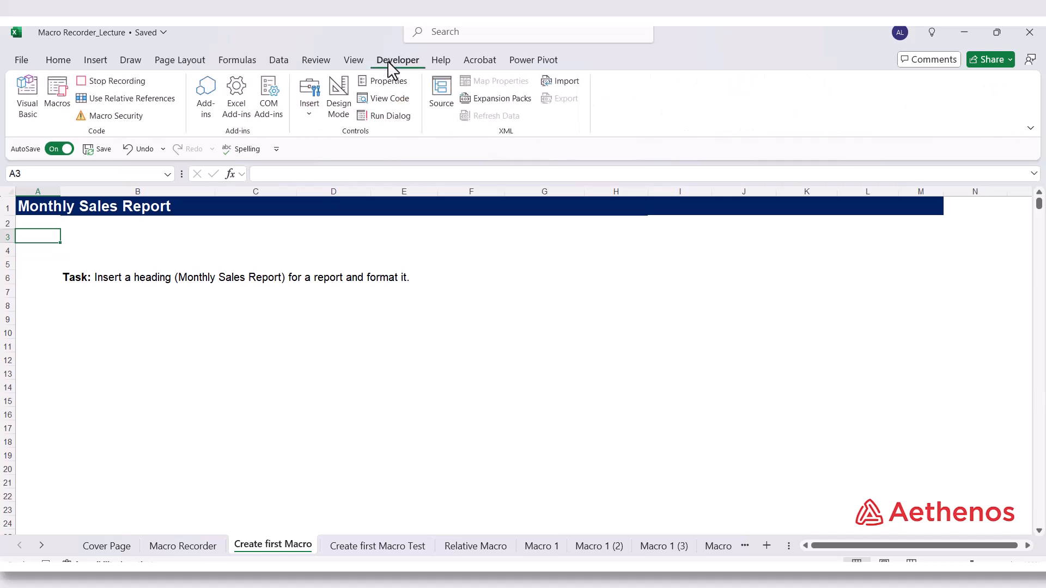
{"action": "left_click", "coordinate": [117, 82]}
Open the recorded code of the Format_Report_Heading macro, look it over from start to end, and close the code editor
{"action": "left_click", "coordinate": [58, 95]}
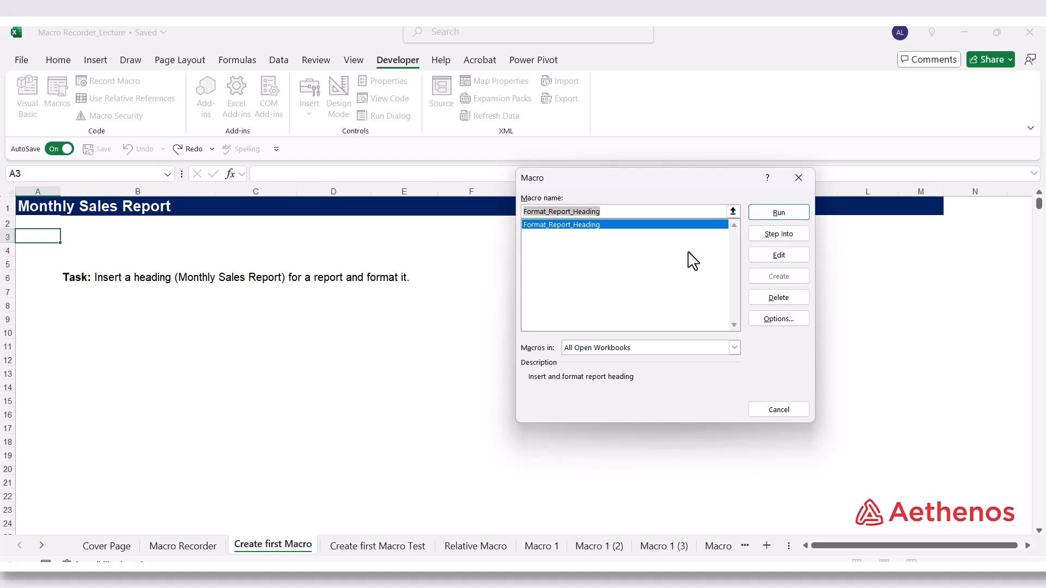
{"action": "left_click", "coordinate": [768, 255]}
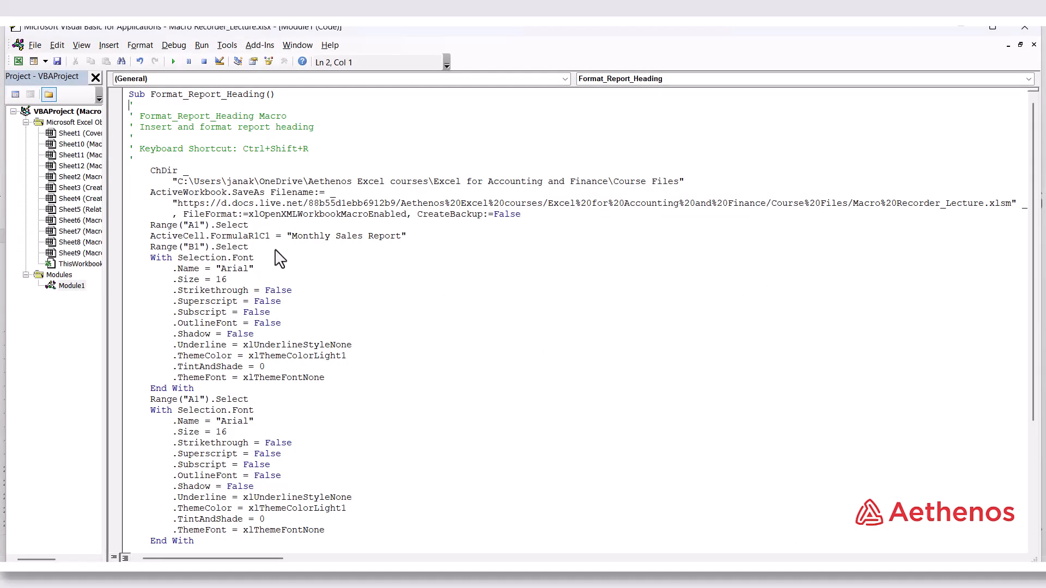
{"action": "scroll", "coordinate": [335, 322], "scroll_direction": "down", "scroll_amount": 5}
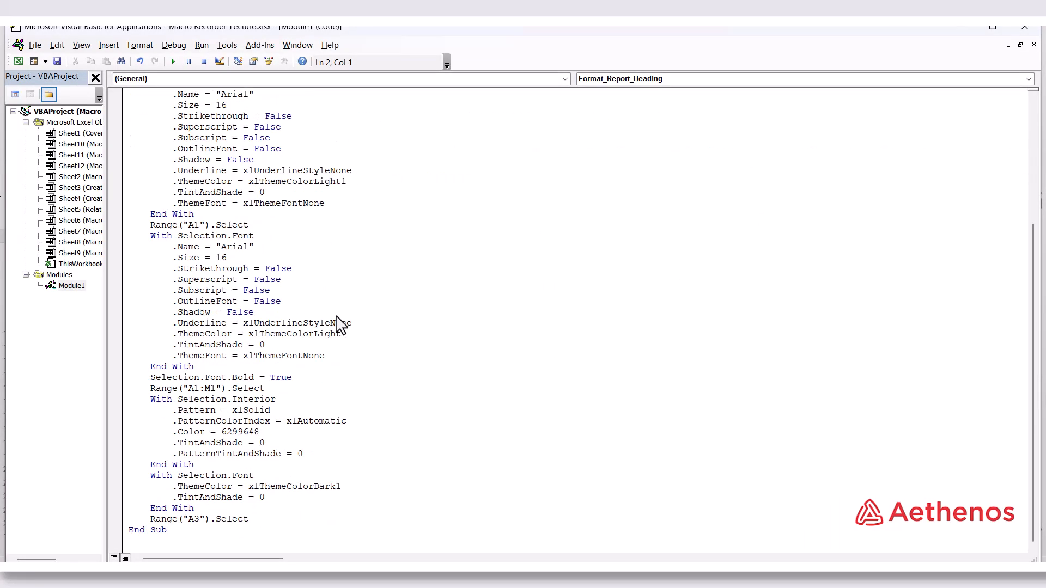
{"action": "scroll", "coordinate": [340, 324], "scroll_direction": "up", "scroll_amount": 5}
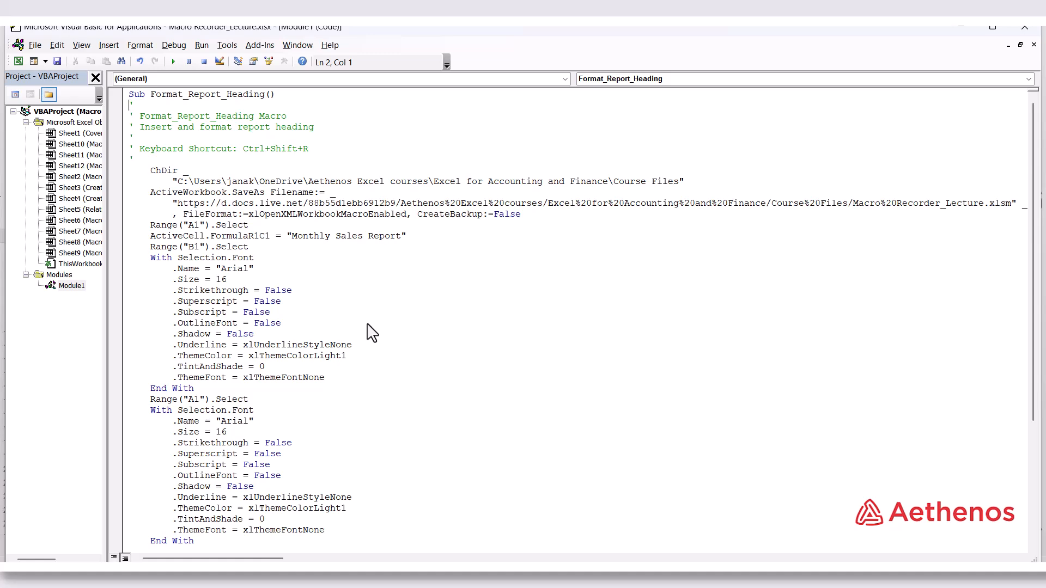
{"action": "scroll", "coordinate": [354, 330], "scroll_direction": "down", "scroll_amount": 5}
{"action": "scroll", "coordinate": [368, 332], "scroll_direction": "up", "scroll_amount": 5}
{"action": "left_click", "coordinate": [1033, 45]}
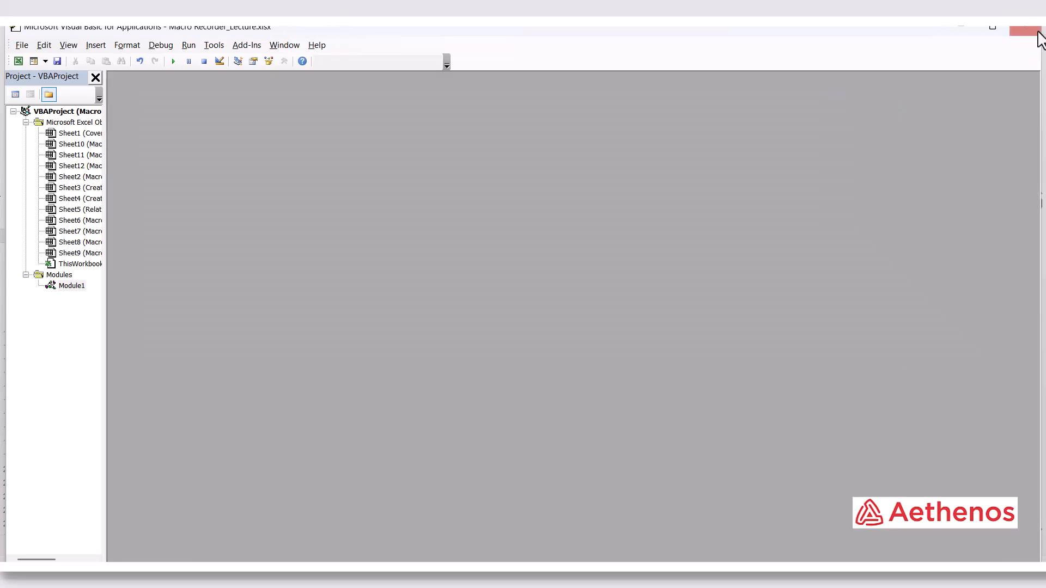
{"action": "left_click", "coordinate": [1038, 34]}
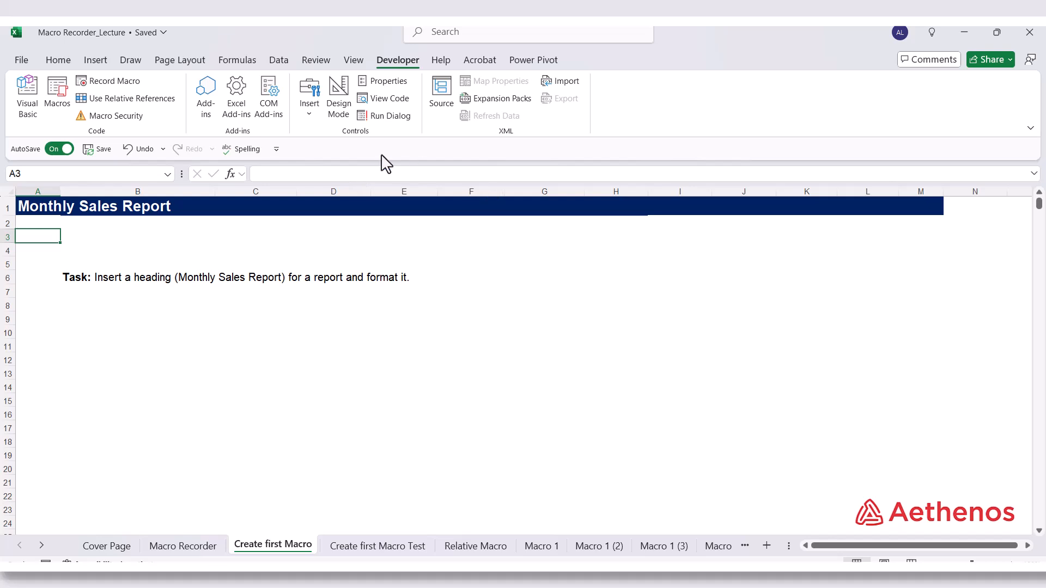
Review the Format_Report_Heading entry in the list of available macros and close the list without running it
{"action": "left_click", "coordinate": [55, 100]}
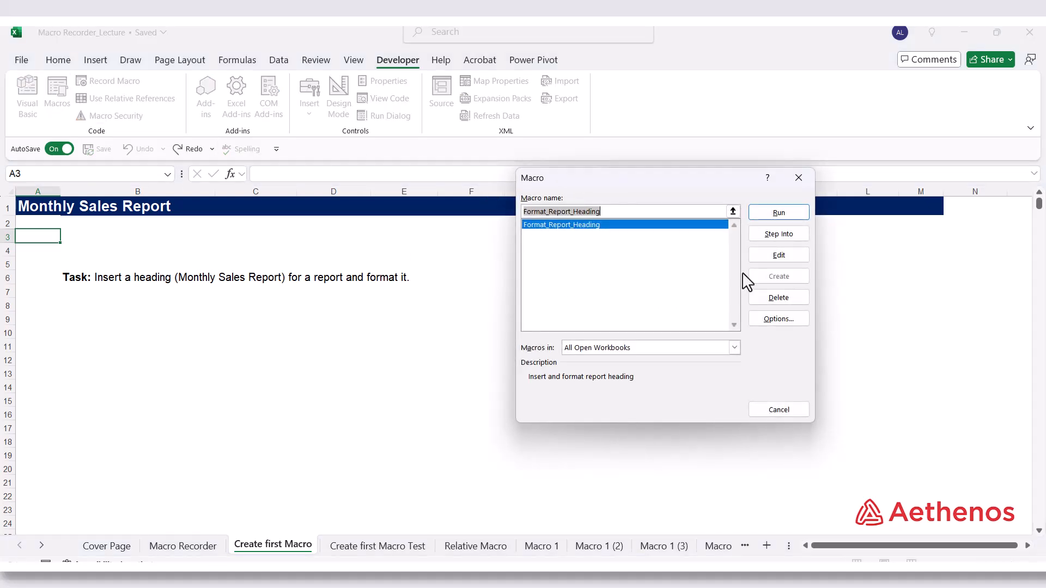
{"action": "left_click", "coordinate": [639, 226]}
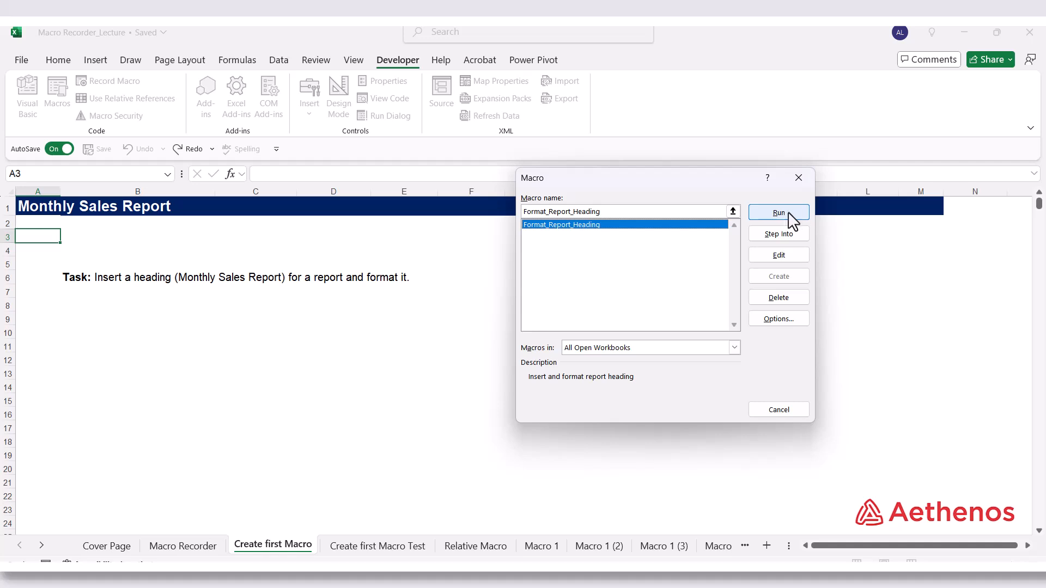
{"action": "left_click", "coordinate": [799, 178]}
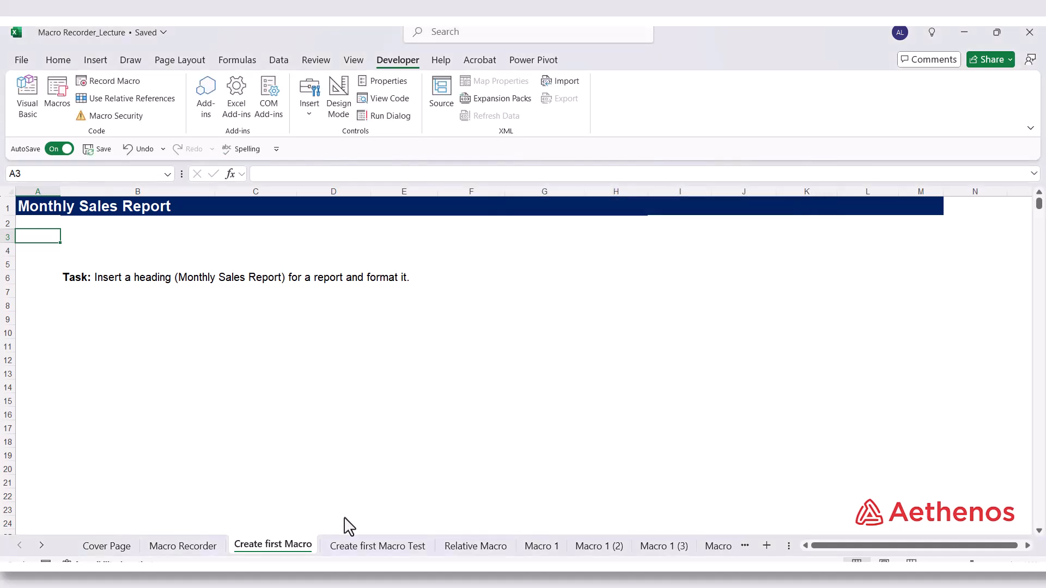
Run the Format_Report_Heading macro on the Create first Macro Test sheet
{"action": "left_click", "coordinate": [352, 548]}
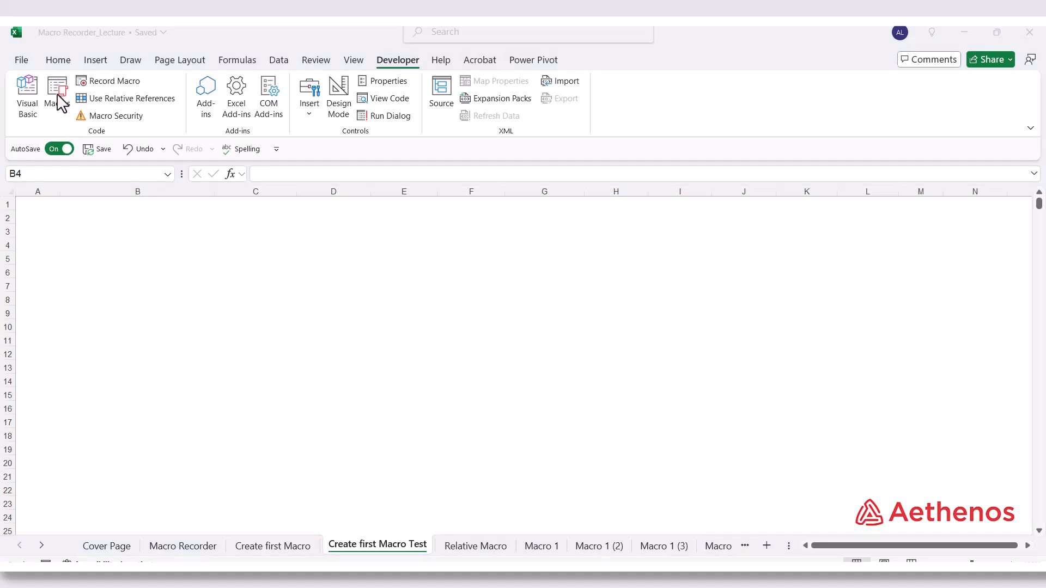
{"action": "left_click", "coordinate": [58, 92]}
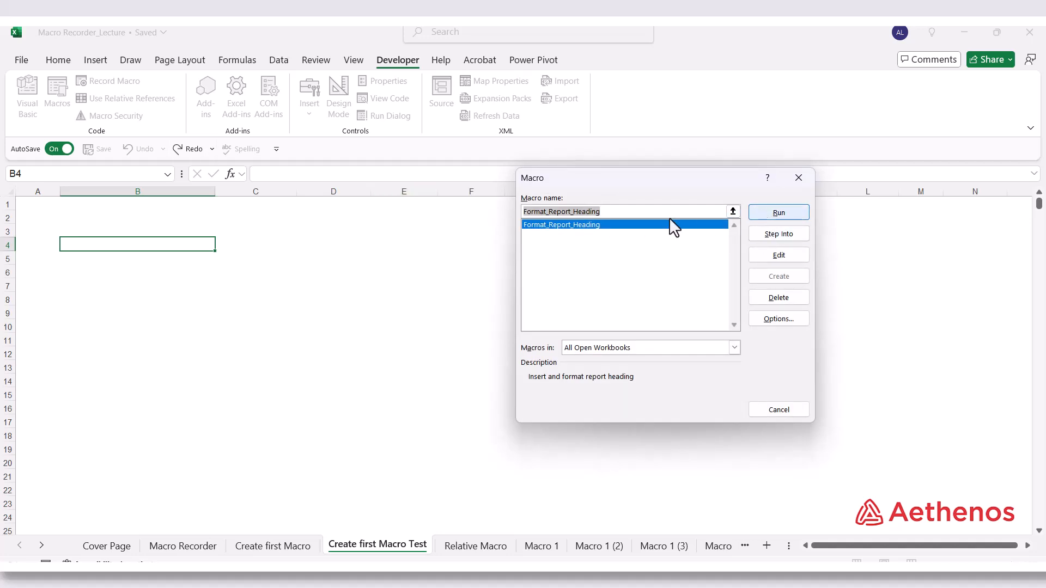
{"action": "left_click", "coordinate": [798, 177]}
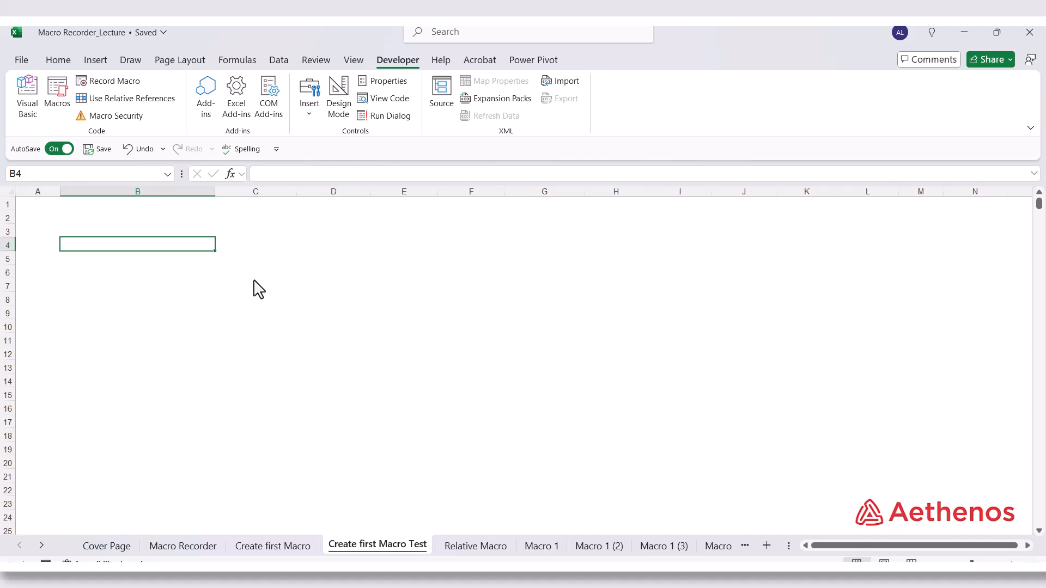
{"action": "key", "text": "ctrl+shift+m"}
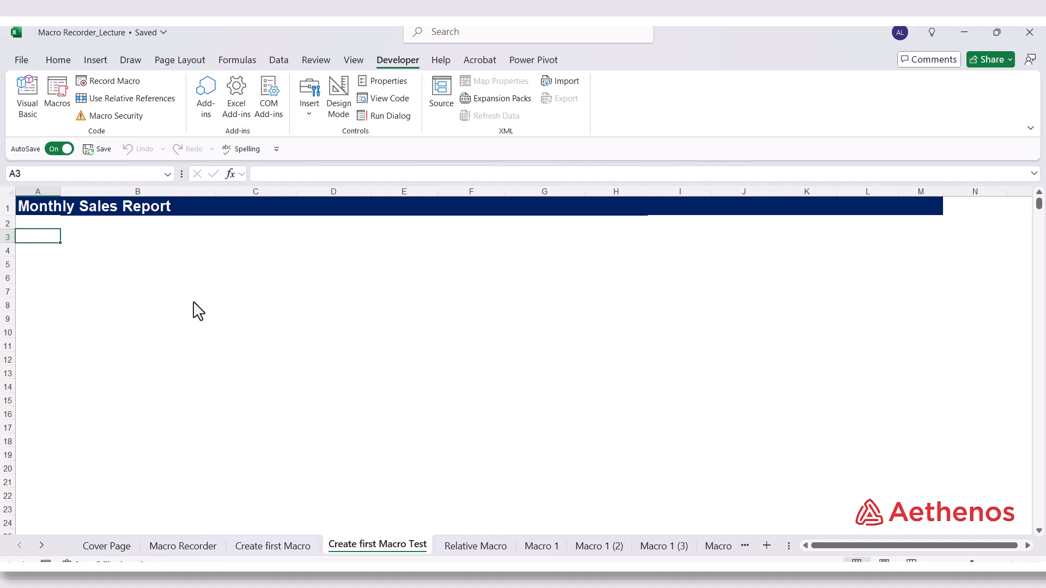
Open the Format_Report_Heading code for editing and examine its macro name, description and keyboard shortcut comments
{"action": "left_click", "coordinate": [56, 86]}
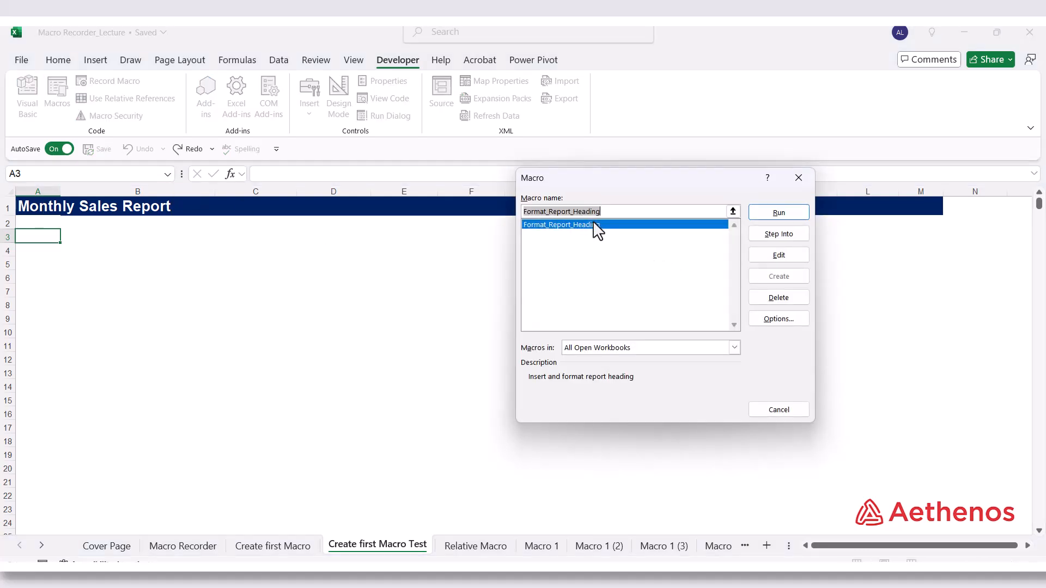
{"action": "left_click", "coordinate": [778, 260]}
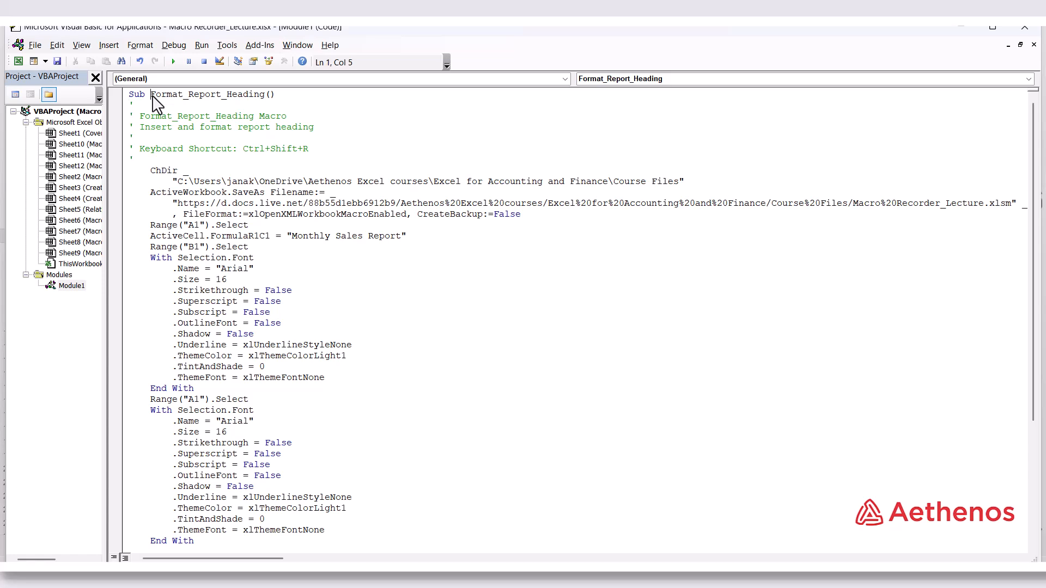
{"action": "left_click_drag", "start_coordinate": [152, 95], "coordinate": [263, 99]}
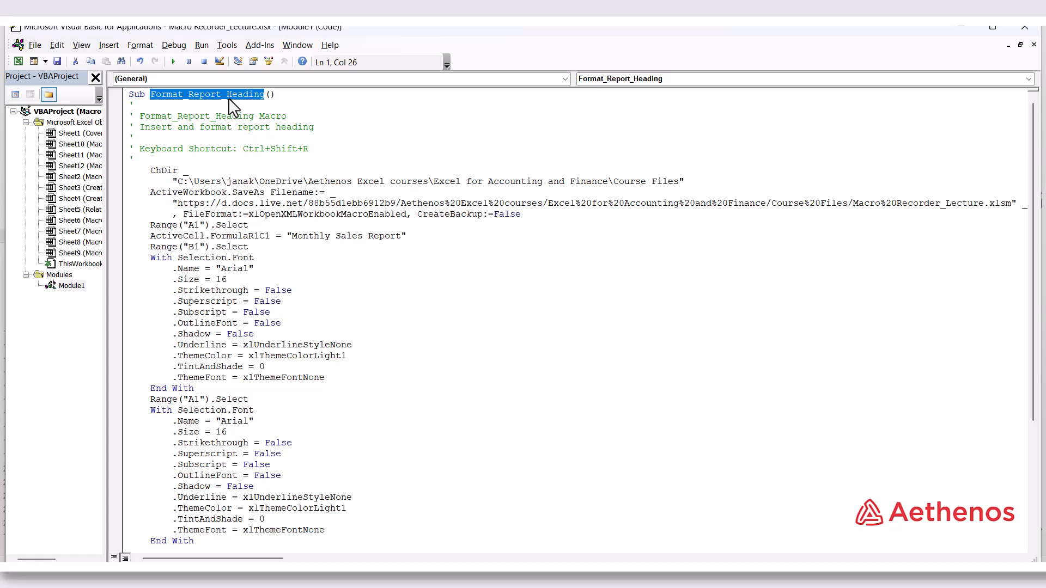
{"action": "left_click", "coordinate": [161, 116]}
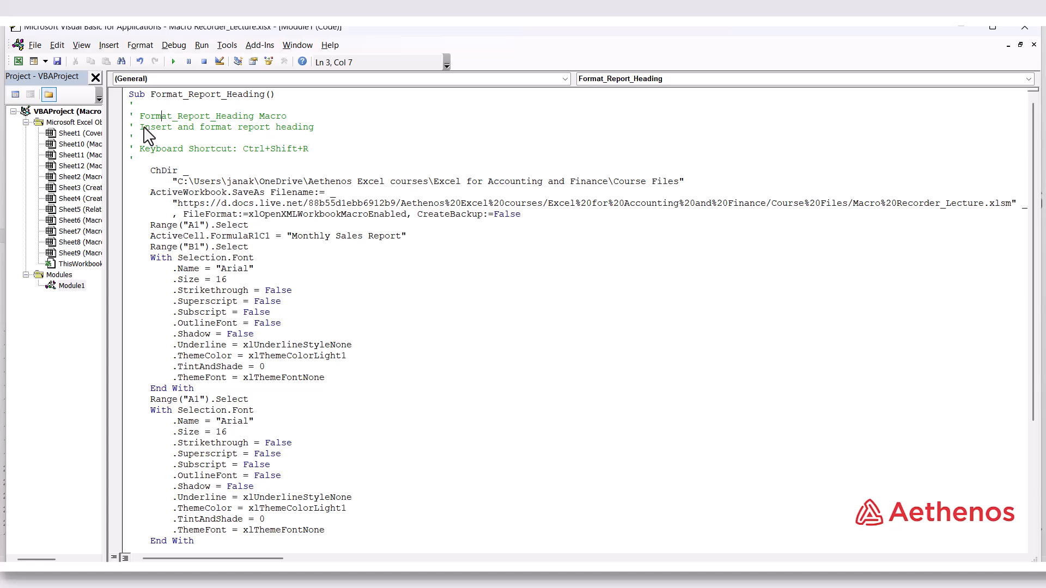
{"action": "left_click_drag", "start_coordinate": [145, 129], "coordinate": [314, 133]}
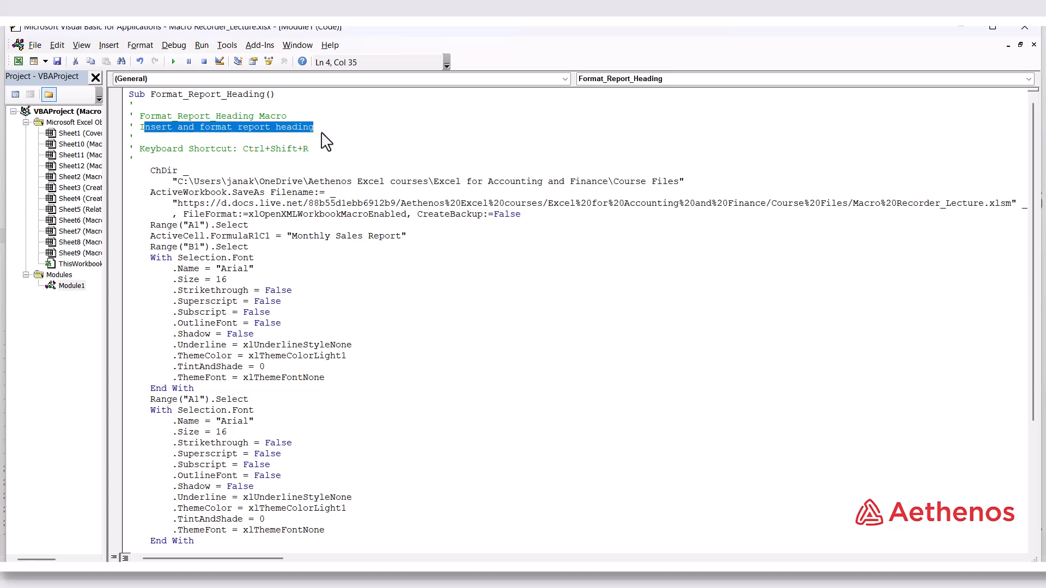
{"action": "left_click", "coordinate": [352, 147]}
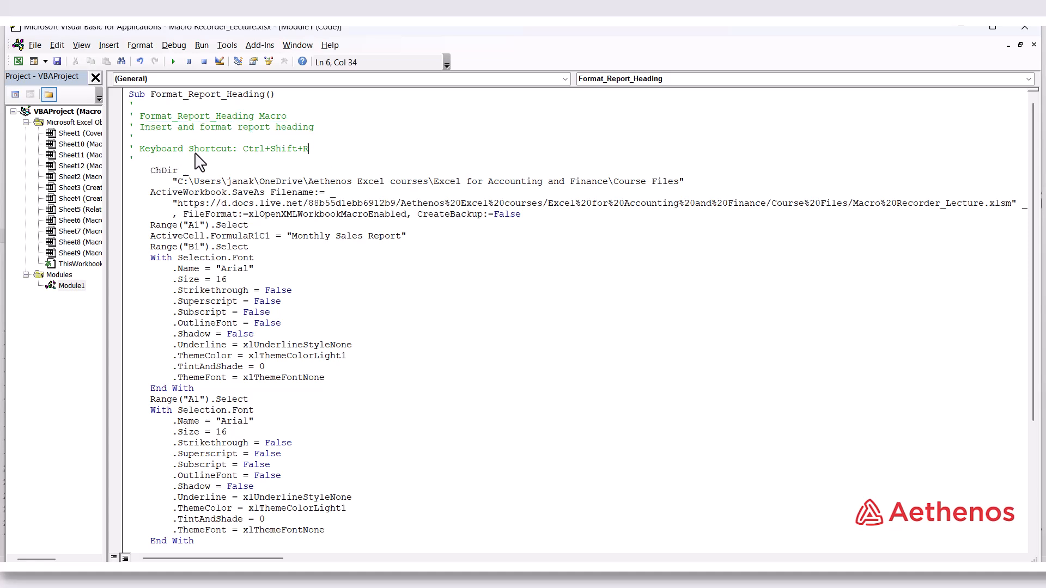
{"action": "left_click_drag", "start_coordinate": [203, 153], "coordinate": [308, 155]}
{"action": "left_click", "coordinate": [314, 153]}
Examine the recorded statements for the heading text, font name, font size and final cell selection
{"action": "scroll", "coordinate": [181, 261], "scroll_direction": "down", "scroll_amount": 1}
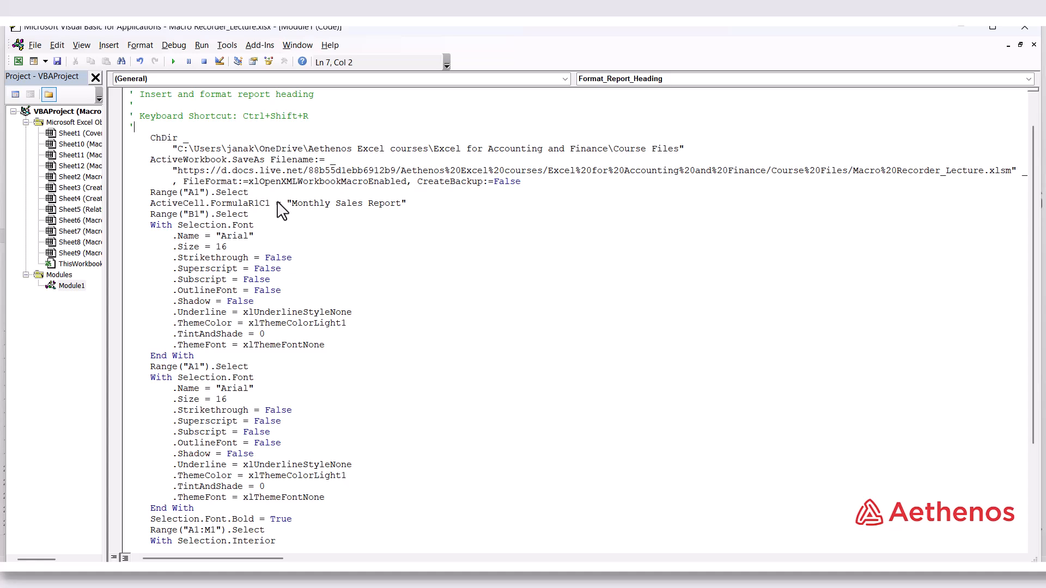
{"action": "left_click_drag", "start_coordinate": [288, 205], "coordinate": [397, 207]}
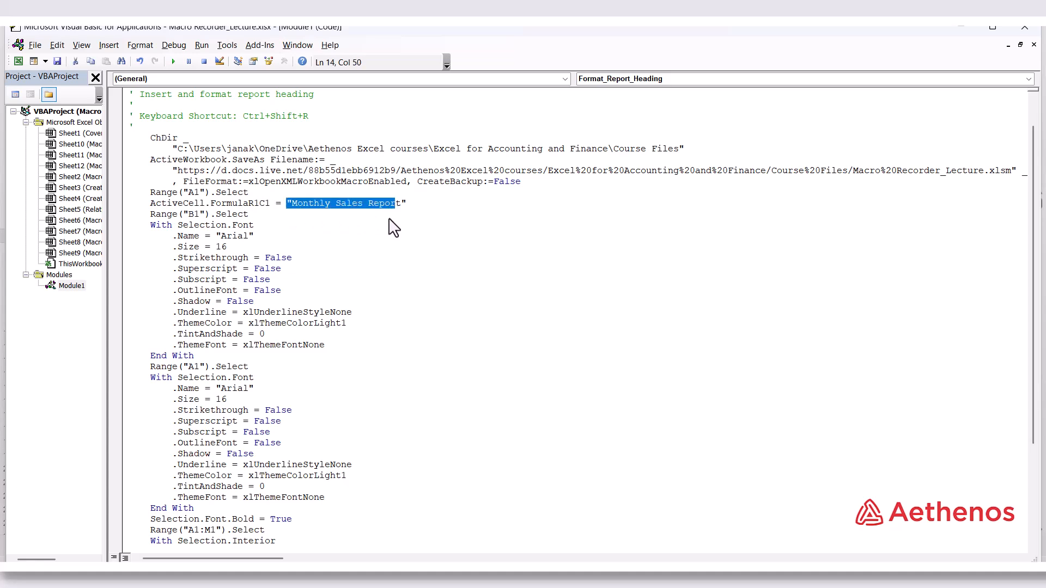
{"action": "left_click", "coordinate": [366, 267]}
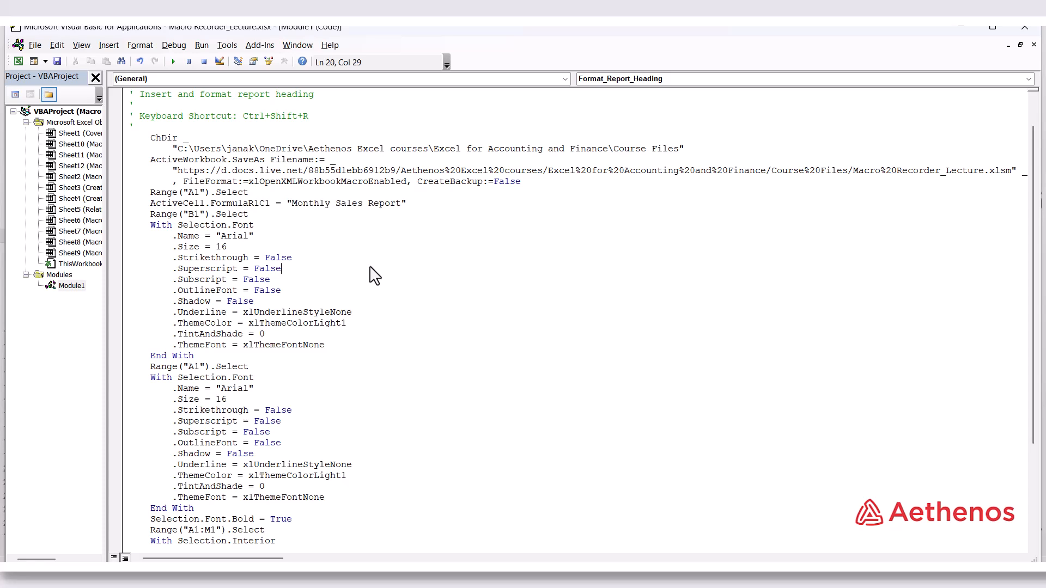
{"action": "left_click_drag", "start_coordinate": [217, 235], "coordinate": [230, 244]}
{"action": "left_click_drag", "start_coordinate": [227, 246], "coordinate": [221, 246]}
{"action": "left_click", "coordinate": [402, 278]}
{"action": "scroll", "coordinate": [425, 361], "scroll_direction": "down", "scroll_amount": 1}
{"action": "scroll", "coordinate": [426, 361], "scroll_direction": "down", "scroll_amount": 3}
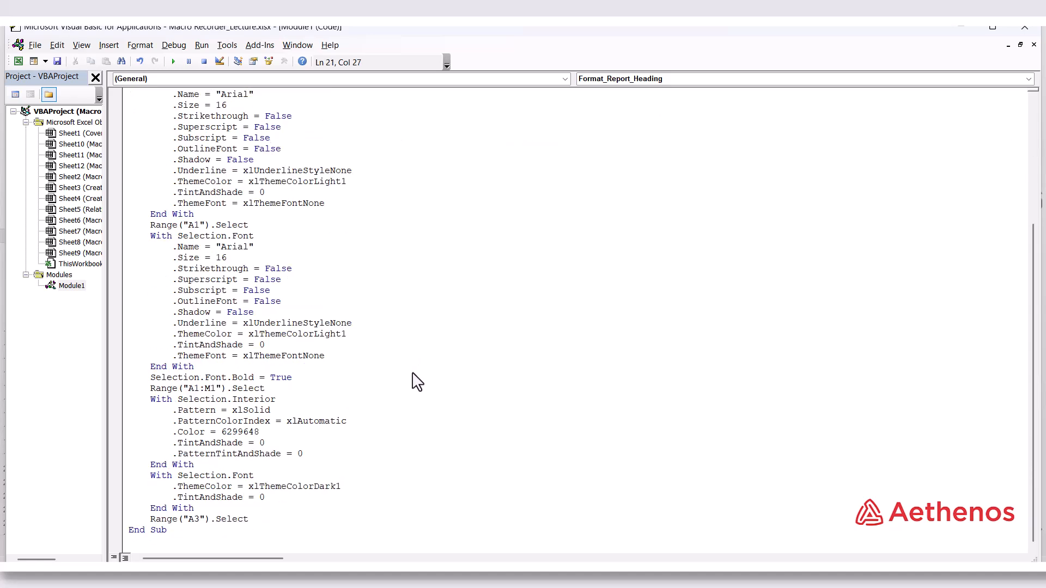
{"action": "left_click_drag", "start_coordinate": [186, 518], "coordinate": [202, 519]}
Read through the whole Format_Report_Heading procedure once more and close the code editor
{"action": "scroll", "coordinate": [373, 432], "scroll_direction": "up", "scroll_amount": 5}
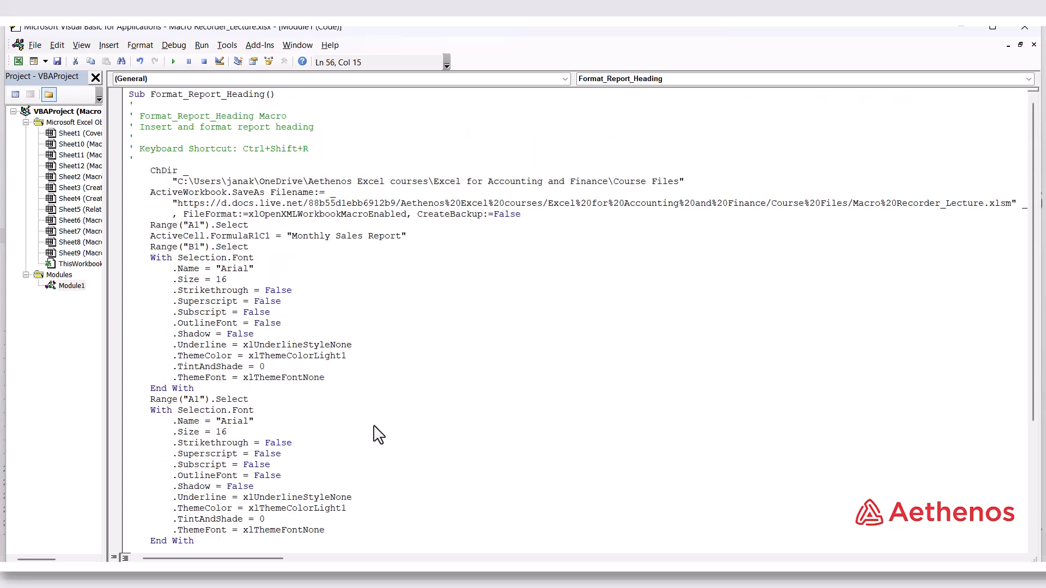
{"action": "scroll", "coordinate": [373, 432], "scroll_direction": "down", "scroll_amount": 2}
{"action": "scroll", "coordinate": [373, 432], "scroll_direction": "up", "scroll_amount": 2}
{"action": "scroll", "coordinate": [397, 303], "scroll_direction": "down", "scroll_amount": 5}
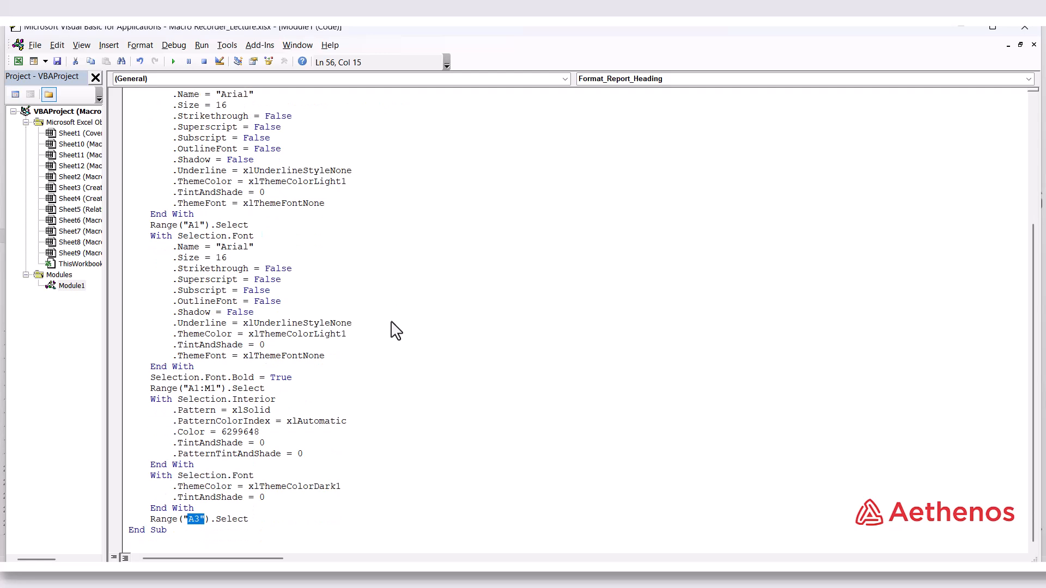
{"action": "scroll", "coordinate": [397, 326], "scroll_direction": "up", "scroll_amount": 4}
{"action": "scroll", "coordinate": [394, 337], "scroll_direction": "up", "scroll_amount": 1}
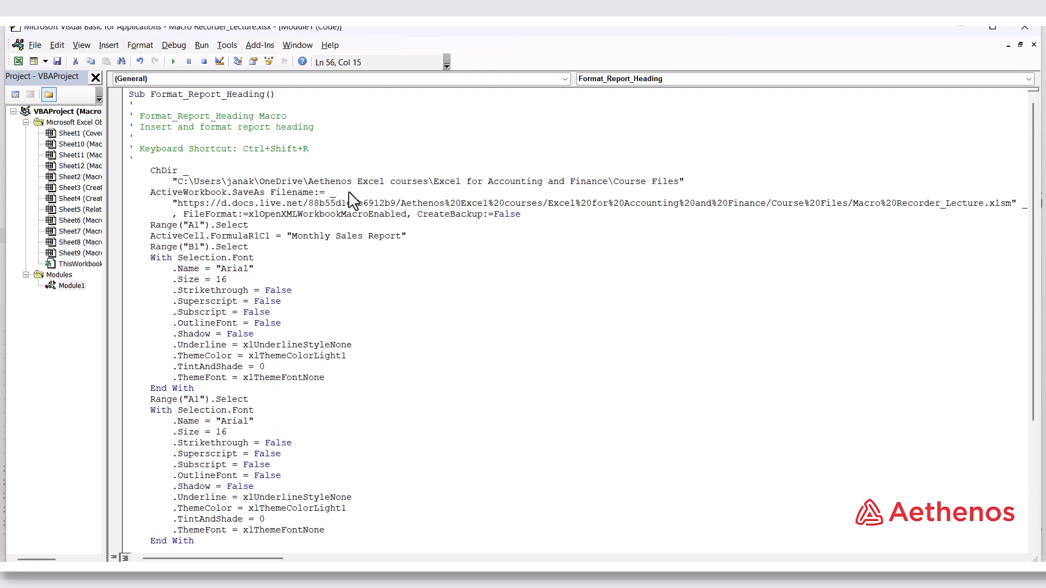
{"action": "scroll", "coordinate": [413, 341], "scroll_direction": "down", "scroll_amount": 10}
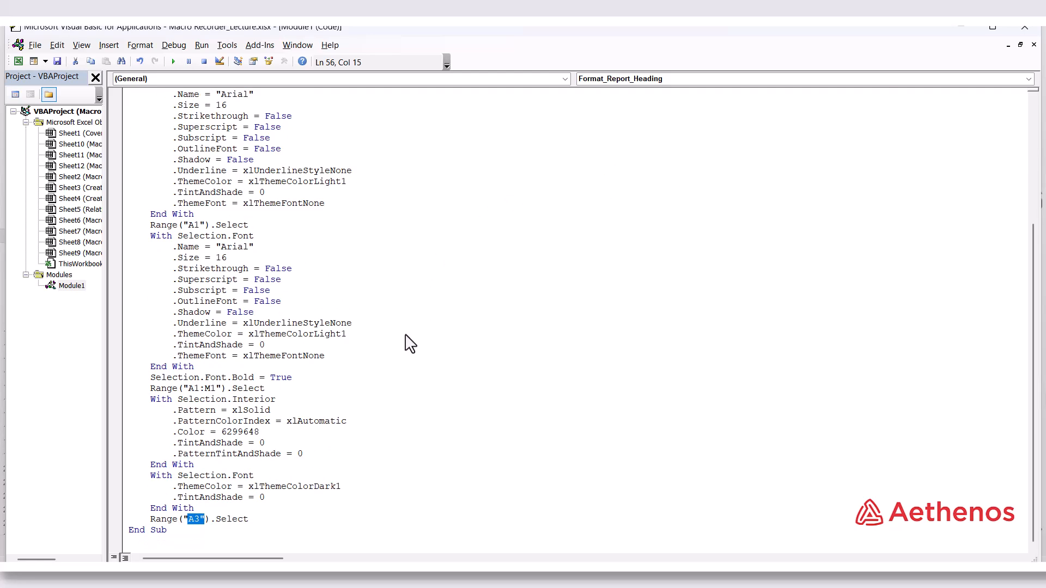
{"action": "left_click", "coordinate": [422, 322]}
{"action": "scroll", "coordinate": [537, 329], "scroll_direction": "up", "scroll_amount": 5}
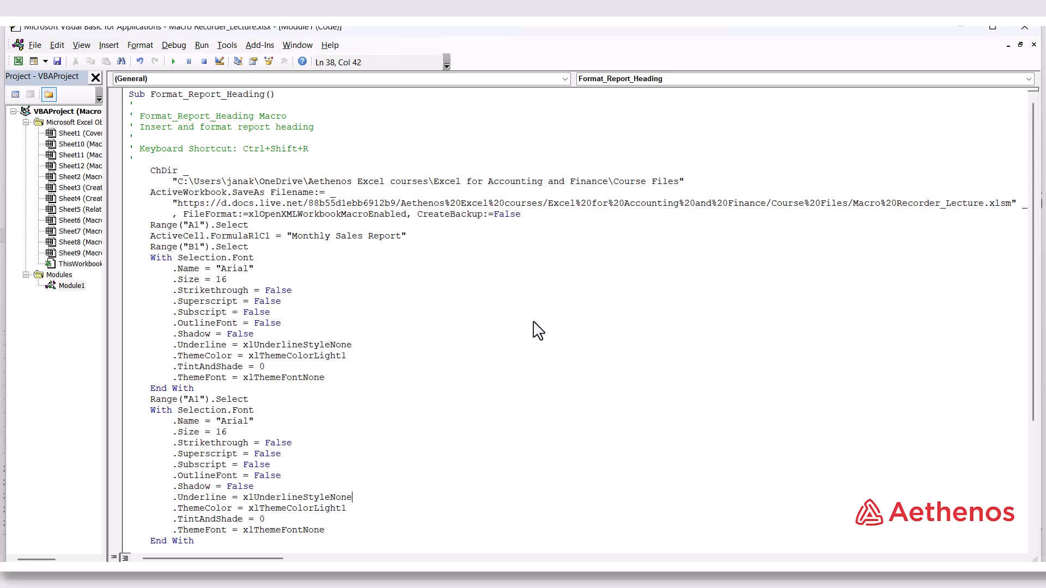
{"action": "left_click", "coordinate": [1039, 35]}
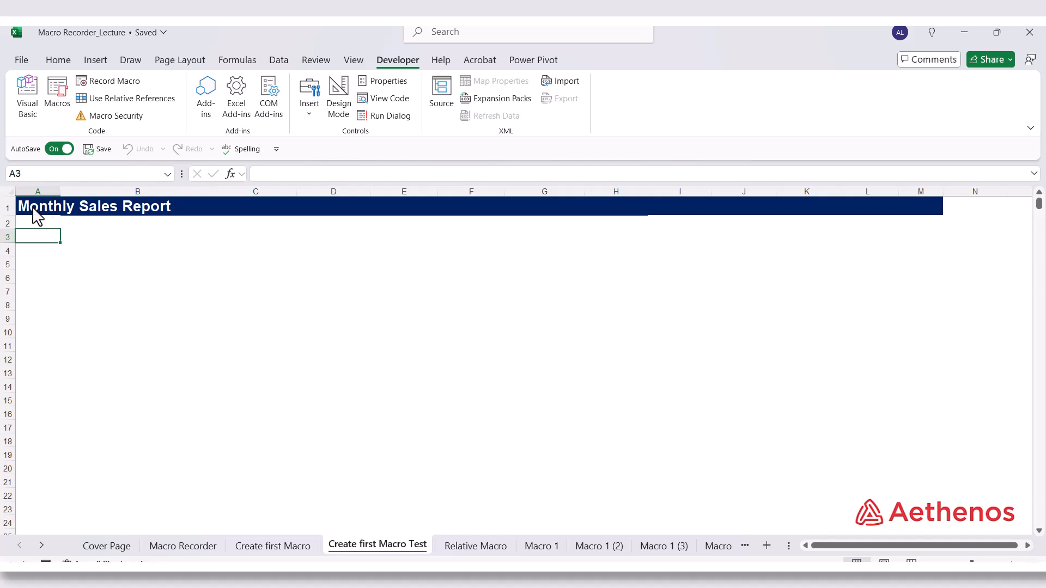
Inspect the formatted heading range A1:M1 on the test sheet and switch to the Relative Macro sheet
{"action": "left_click_drag", "start_coordinate": [33, 209], "coordinate": [892, 215]}
{"action": "left_click", "coordinate": [274, 266]}
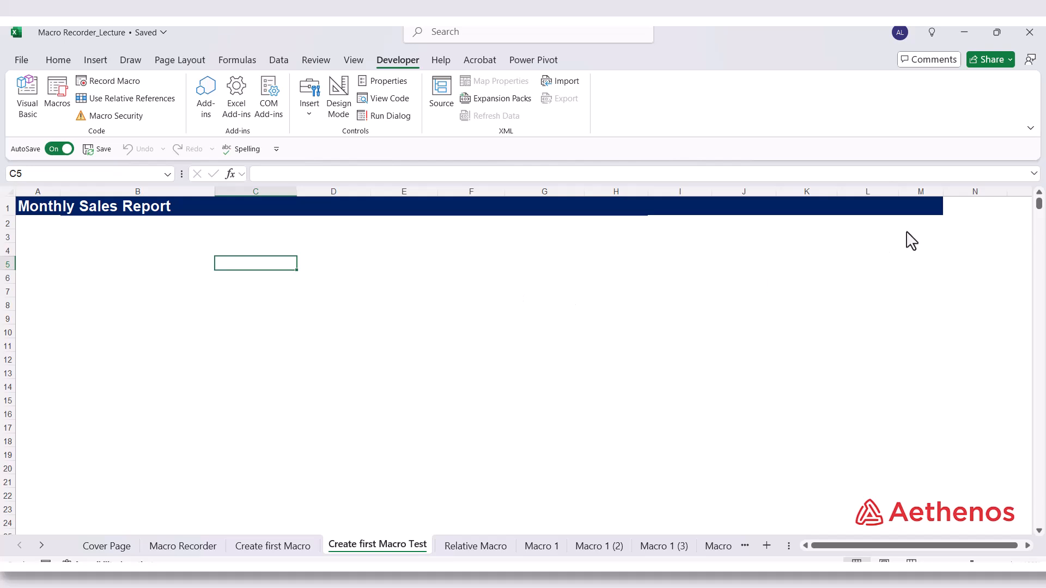
{"action": "left_click", "coordinate": [921, 206]}
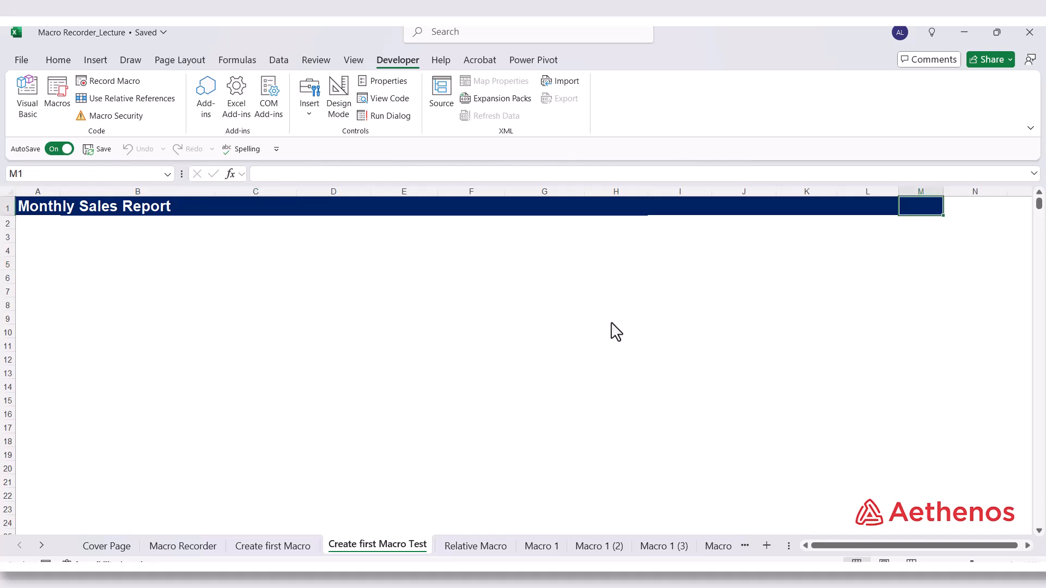
{"action": "key", "text": "ctrl+Page_Down"}
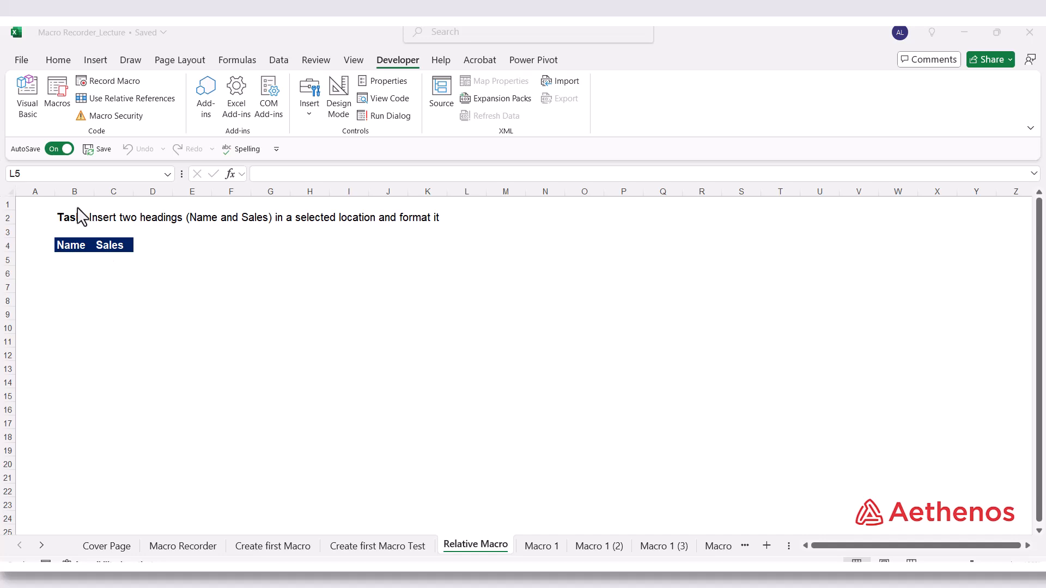
Read the task about the Name and Sales headings and look over possible locations for them on the Relative Macro sheet
{"action": "left_click_drag", "start_coordinate": [71, 205], "coordinate": [153, 205]}
{"action": "left_click_drag", "start_coordinate": [30, 208], "coordinate": [432, 210]}
{"action": "left_click", "coordinate": [322, 318]}
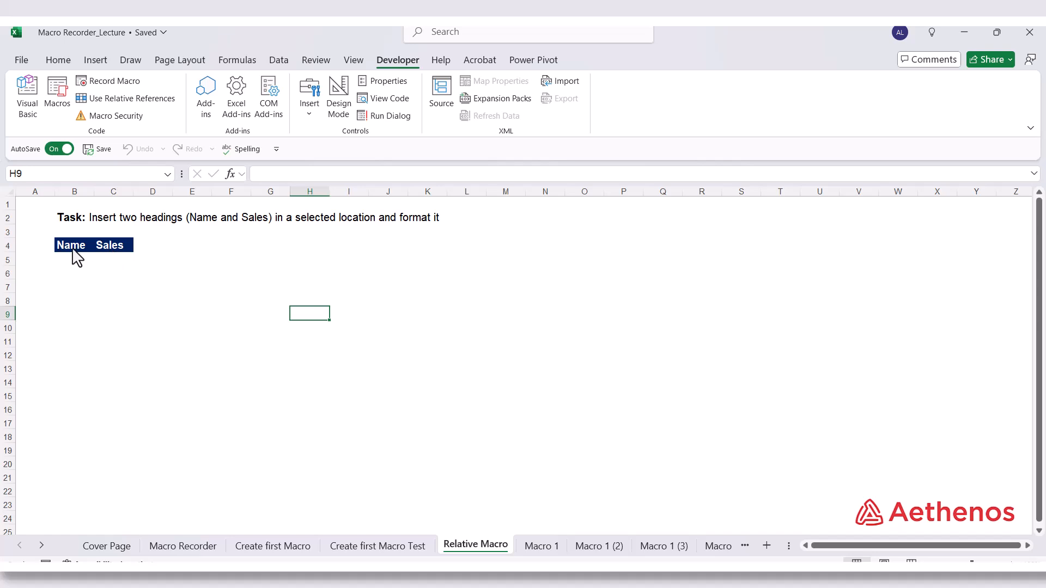
{"action": "left_click", "coordinate": [92, 318]}
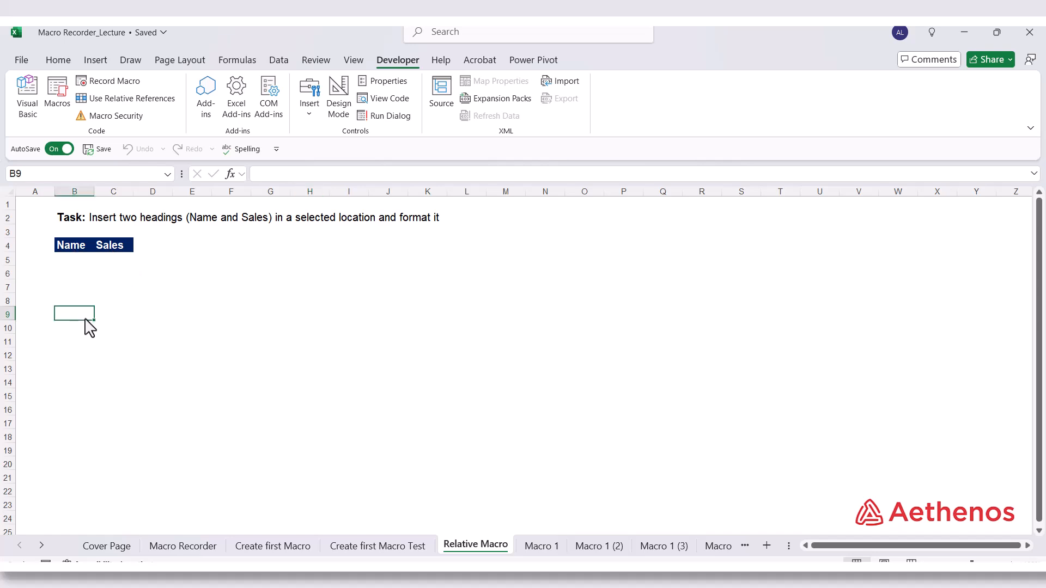
{"action": "left_click", "coordinate": [79, 368]}
{"action": "left_click", "coordinate": [167, 385]}
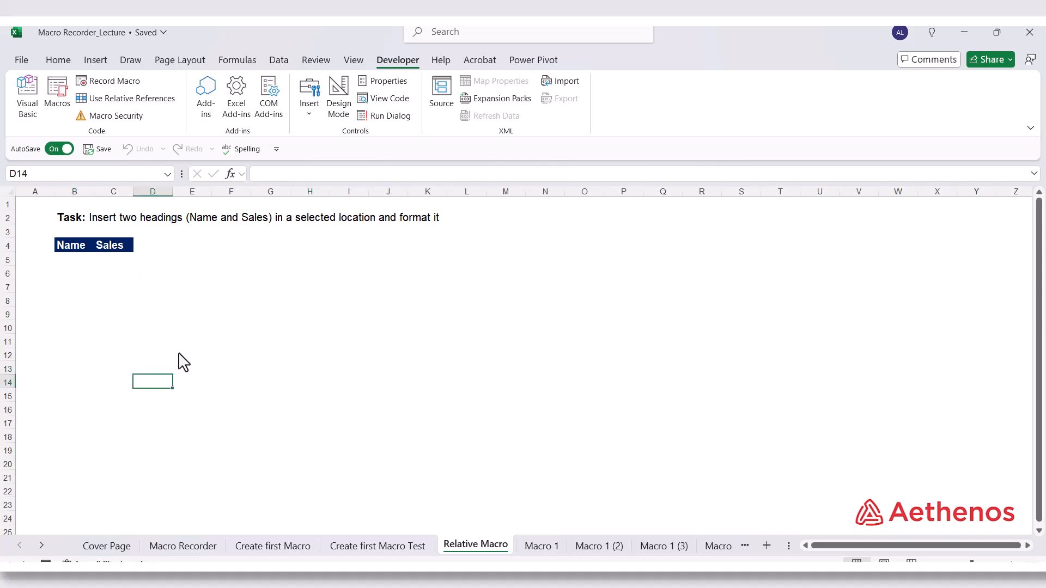
{"action": "left_click", "coordinate": [190, 330]}
{"action": "left_click", "coordinate": [210, 383]}
{"action": "left_click", "coordinate": [246, 341]}
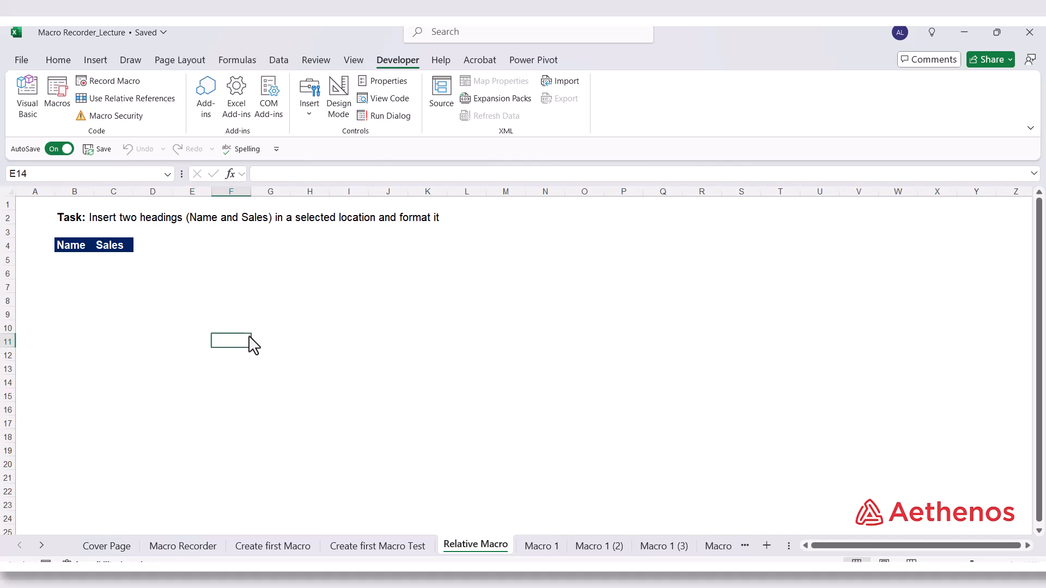
{"action": "left_click", "coordinate": [243, 304]}
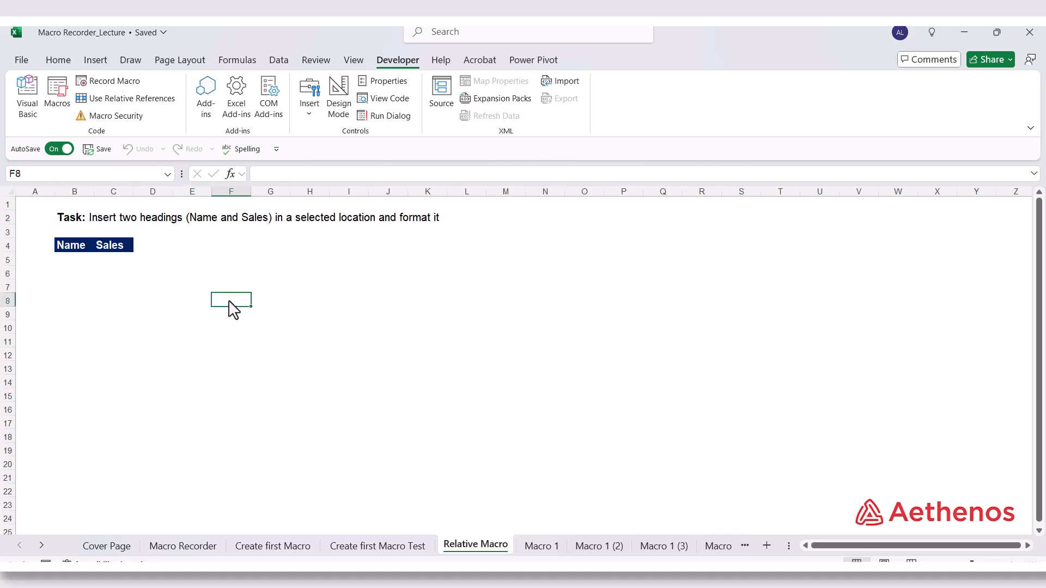
{"action": "left_click_drag", "start_coordinate": [233, 309], "coordinate": [280, 305]}
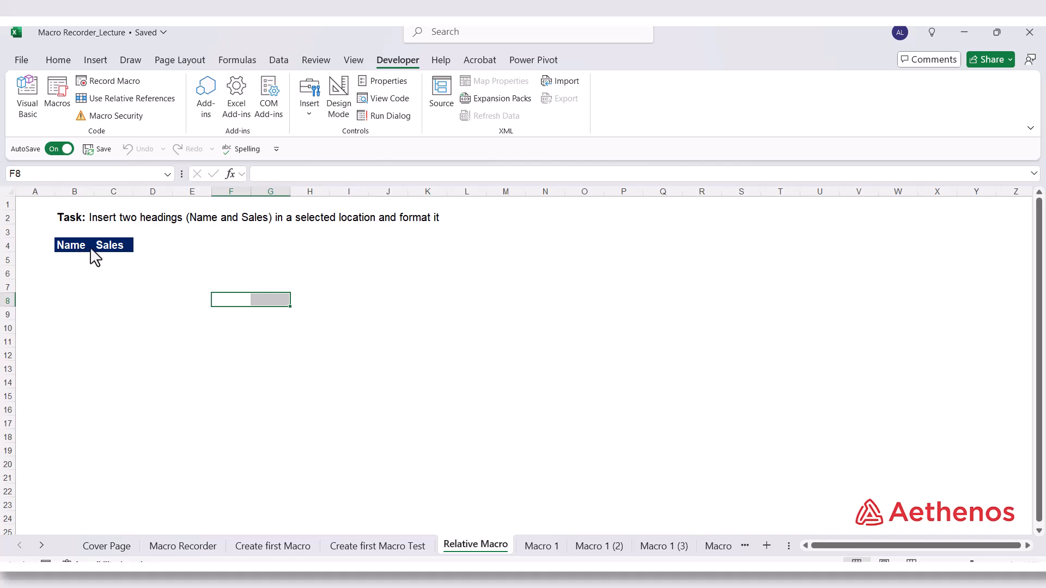
{"action": "left_click", "coordinate": [238, 308]}
Turn on relative references and start recording a macro named Relative_Macro from cell B6, stored in This Workbook with a shortcut key
{"action": "left_click", "coordinate": [71, 288]}
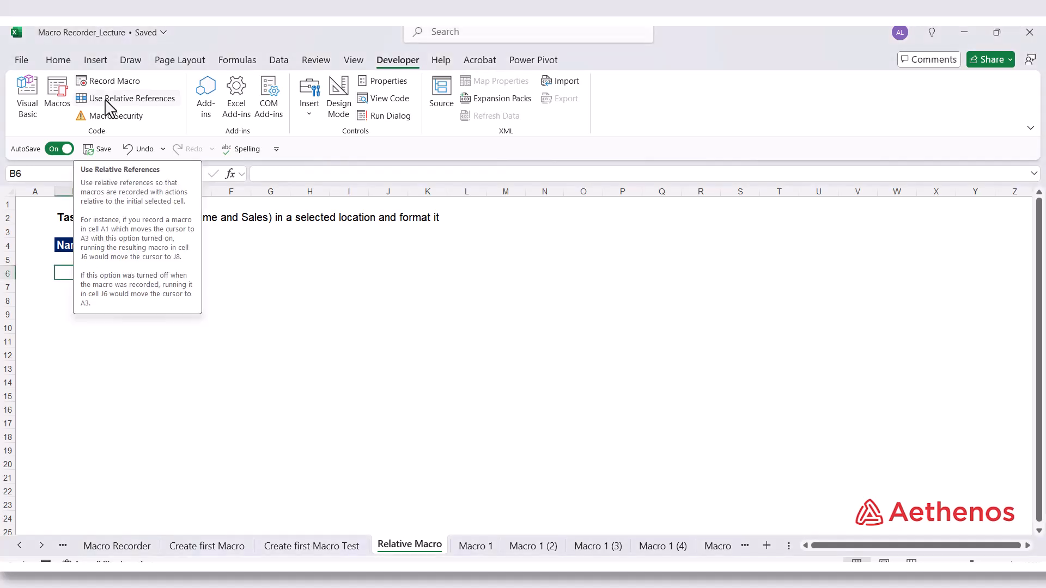
{"action": "left_click", "coordinate": [136, 99]}
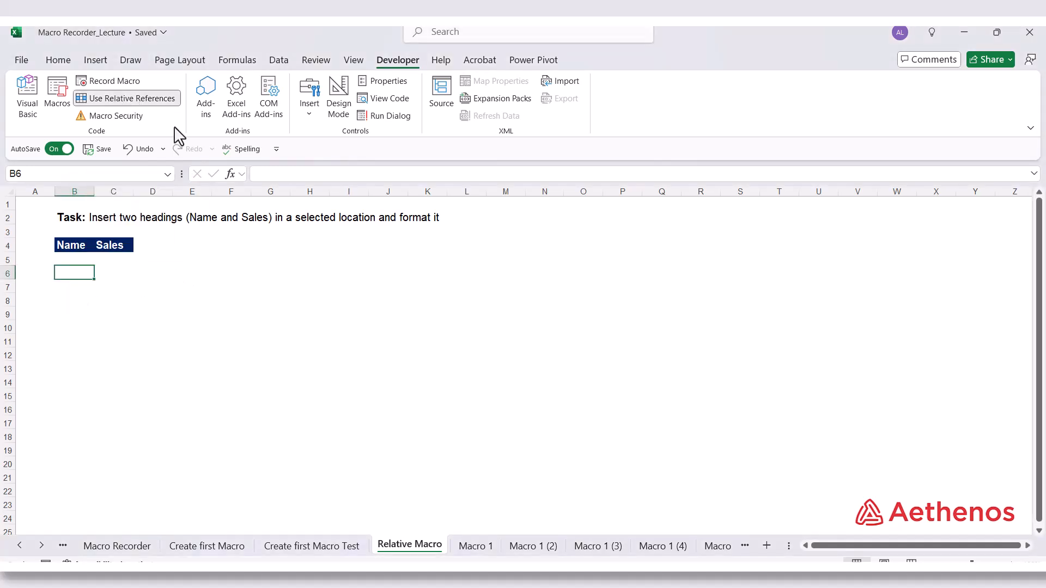
{"action": "left_click", "coordinate": [113, 82]}
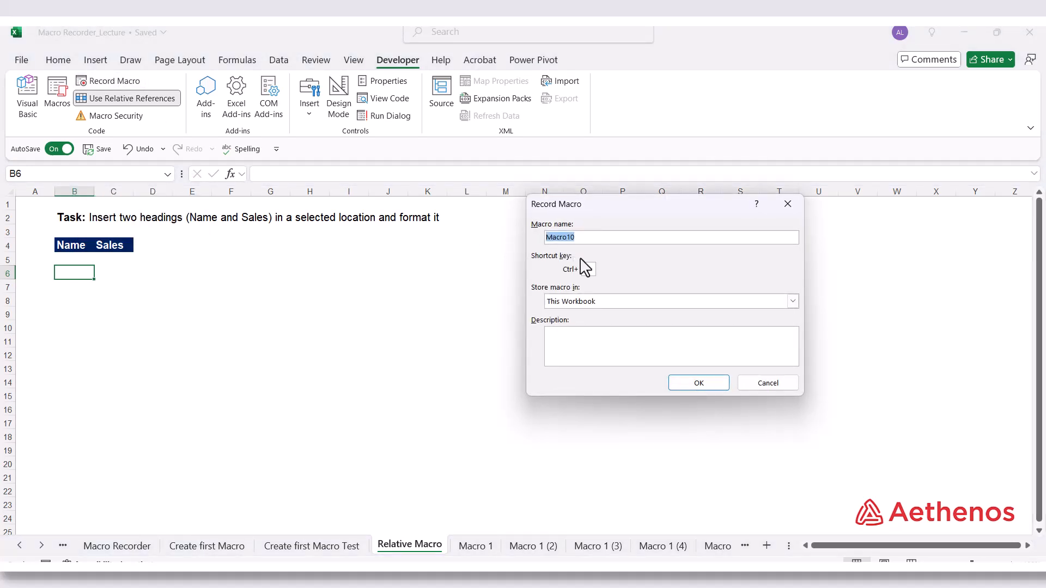
{"action": "type", "text": "Relative_"}
{"action": "left_click", "coordinate": [594, 272]}
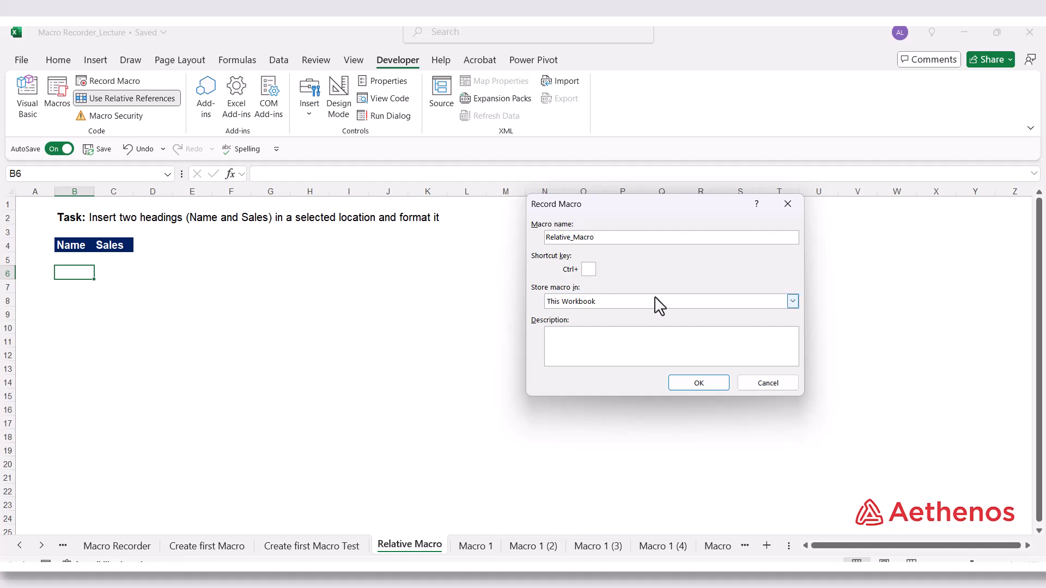
{"action": "type", "text": "M"}
{"action": "left_click", "coordinate": [577, 346]}
{"action": "left_click", "coordinate": [698, 383]}
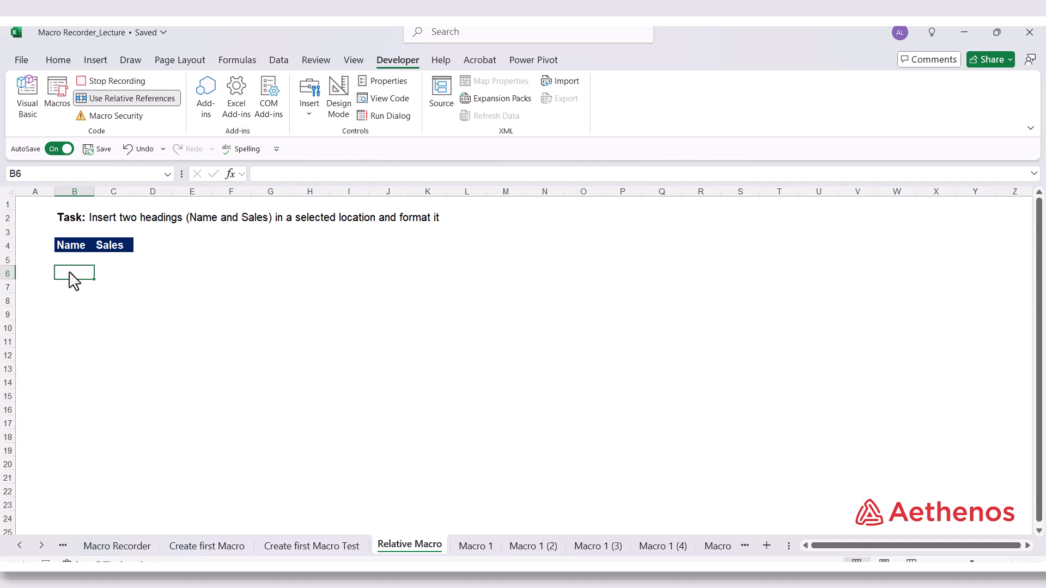
Enter the headings Name in cell B6 and Sales in cell C6
{"action": "left_click", "coordinate": [61, 62]}
{"action": "type", "text": "S"}
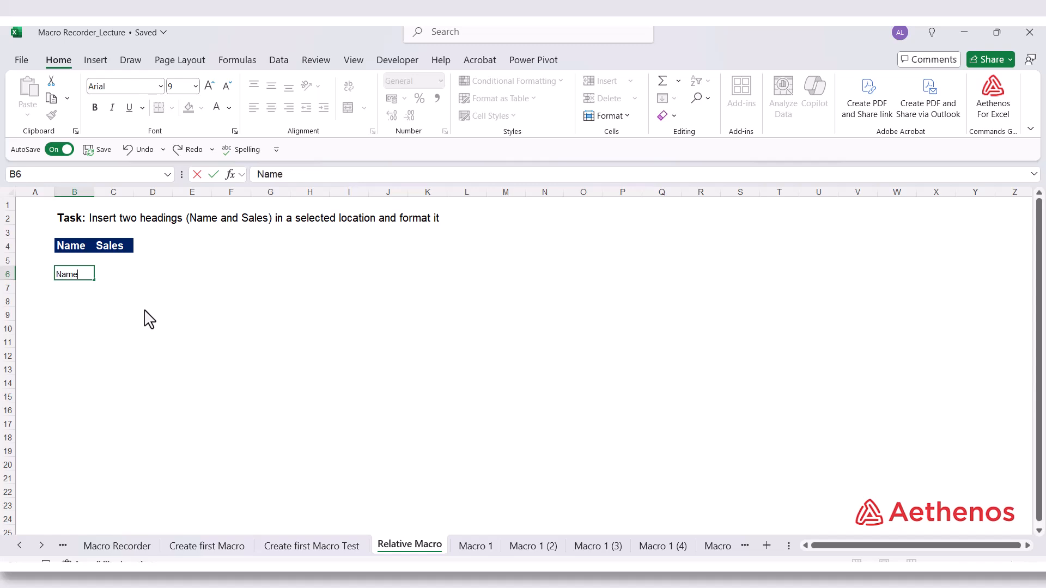
{"action": "key", "text": "Tab"}
{"action": "type", "text": "S"}
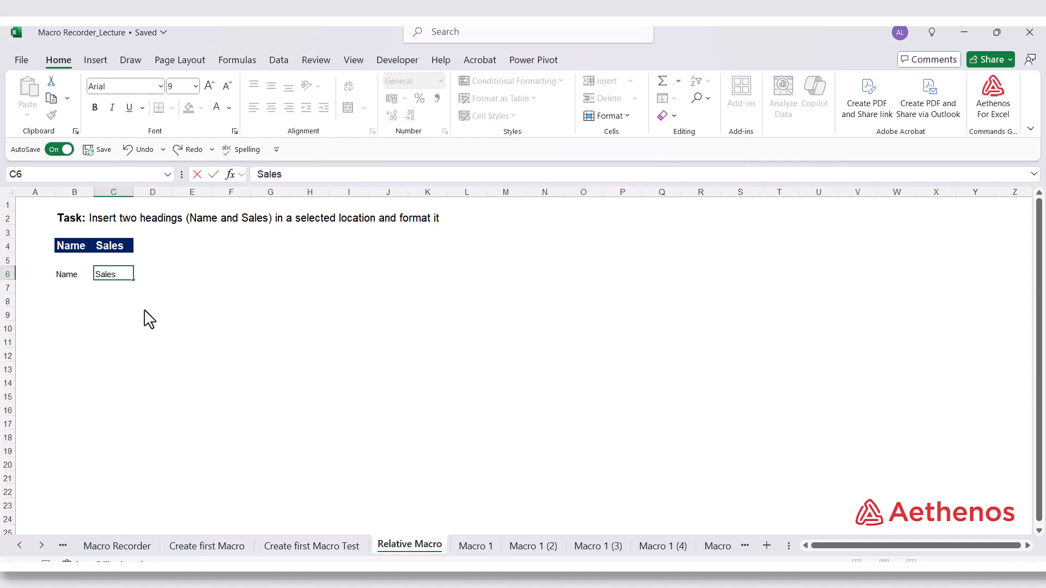
Format the headings in B6:C6 as bold, size 12, with a dark blue fill and white font
{"action": "left_click", "coordinate": [62, 276]}
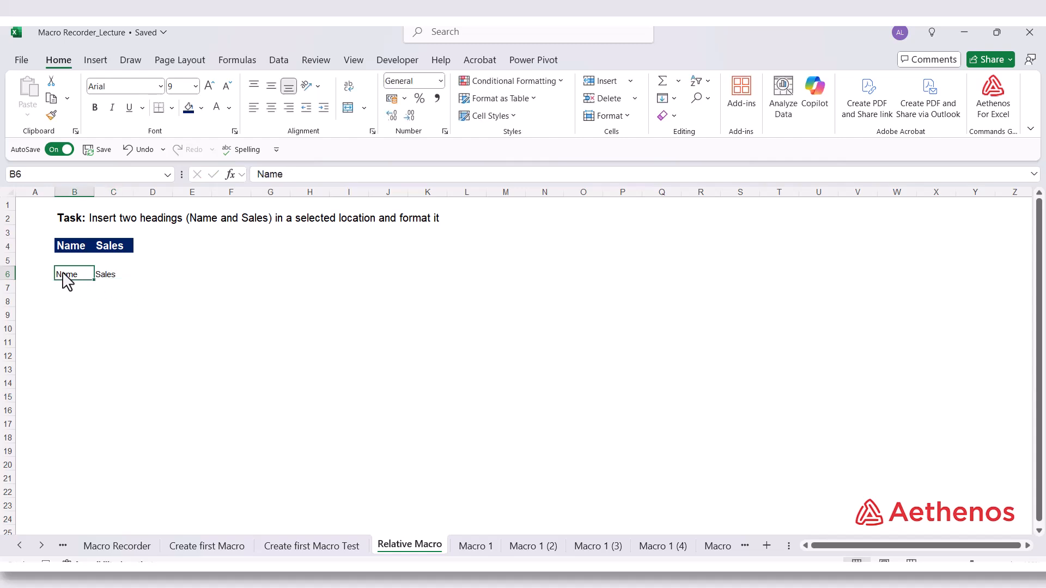
{"action": "left_click", "coordinate": [102, 281], "text": "shift"}
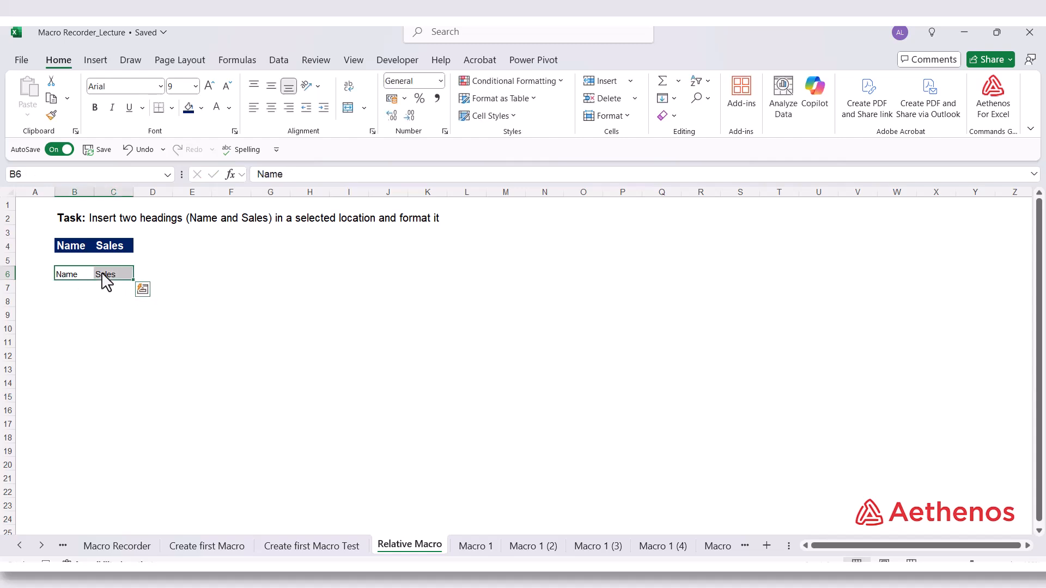
{"action": "left_click", "coordinate": [98, 108]}
{"action": "left_click", "coordinate": [195, 86]}
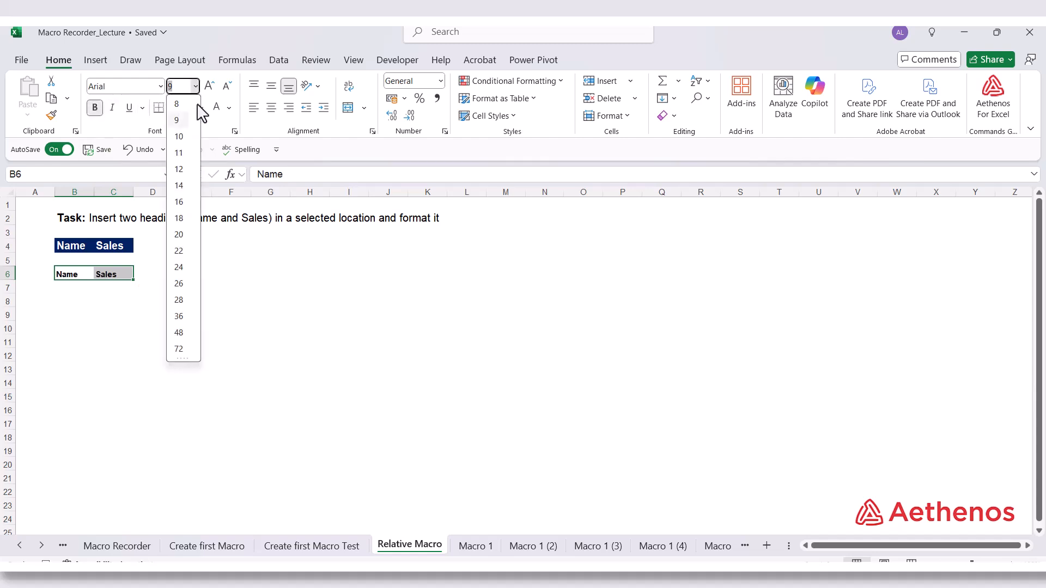
{"action": "left_click", "coordinate": [180, 170]}
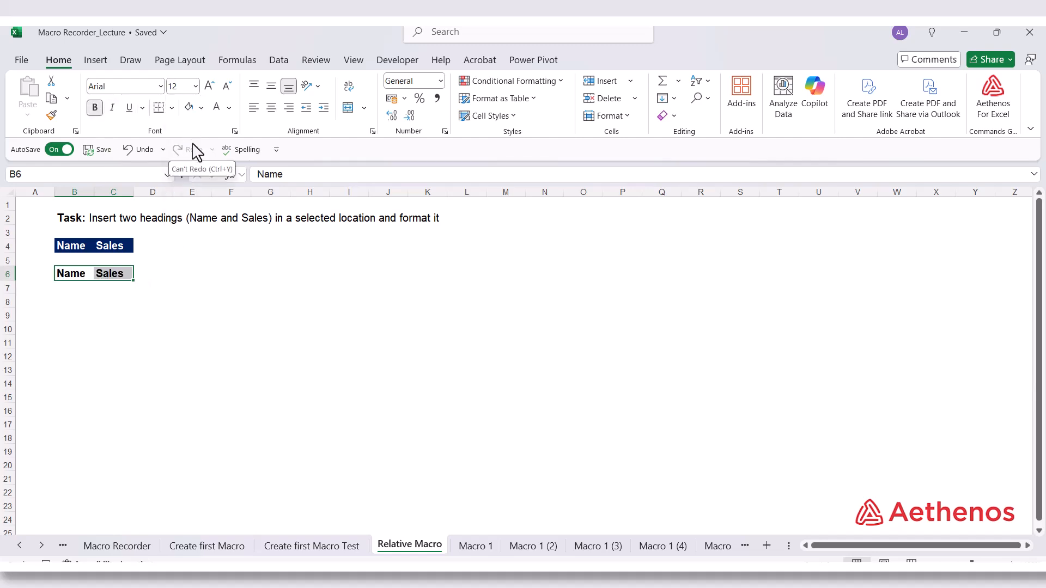
{"action": "left_click", "coordinate": [200, 108]}
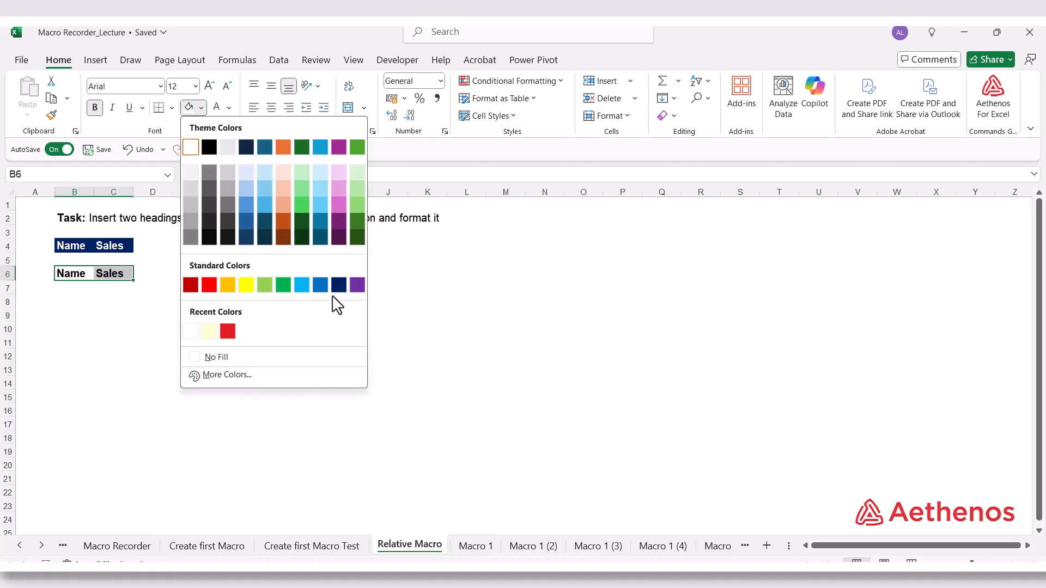
{"action": "left_click", "coordinate": [338, 284]}
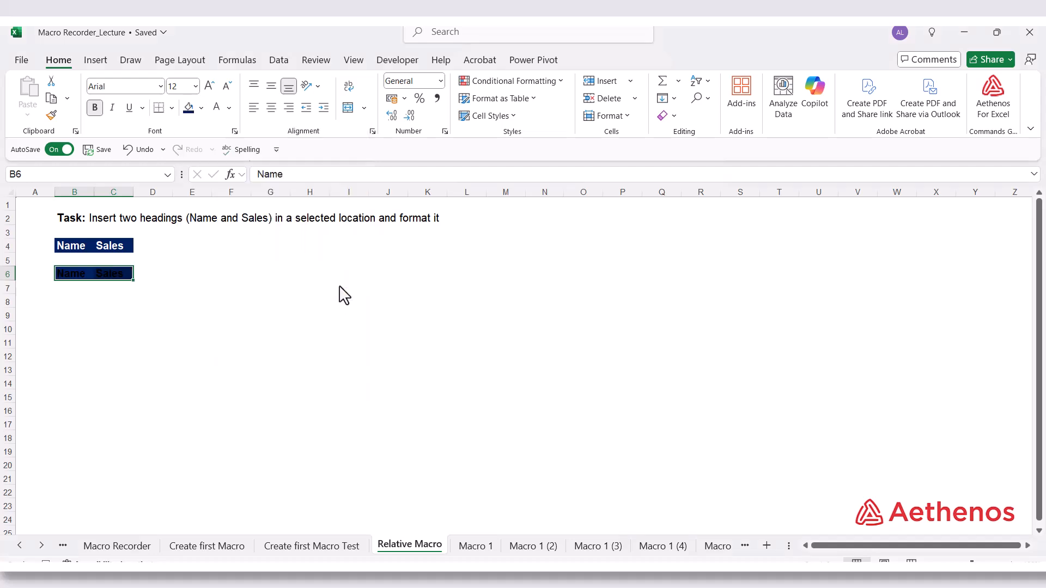
{"action": "left_click", "coordinate": [217, 111]}
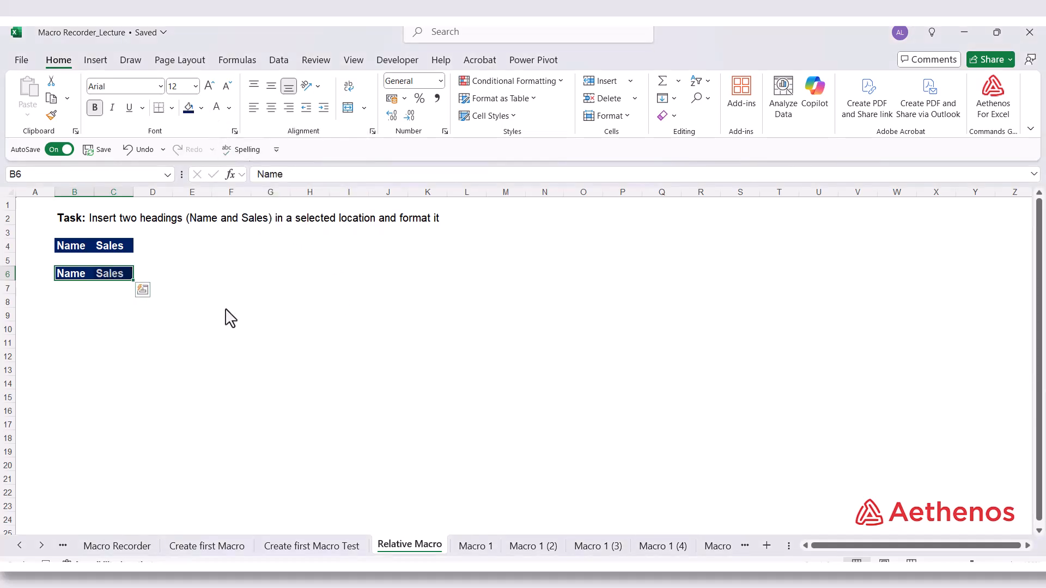
Finish with cell B7 selected, directly below the Name heading, and stop the macro recording
{"action": "left_click", "coordinate": [73, 289]}
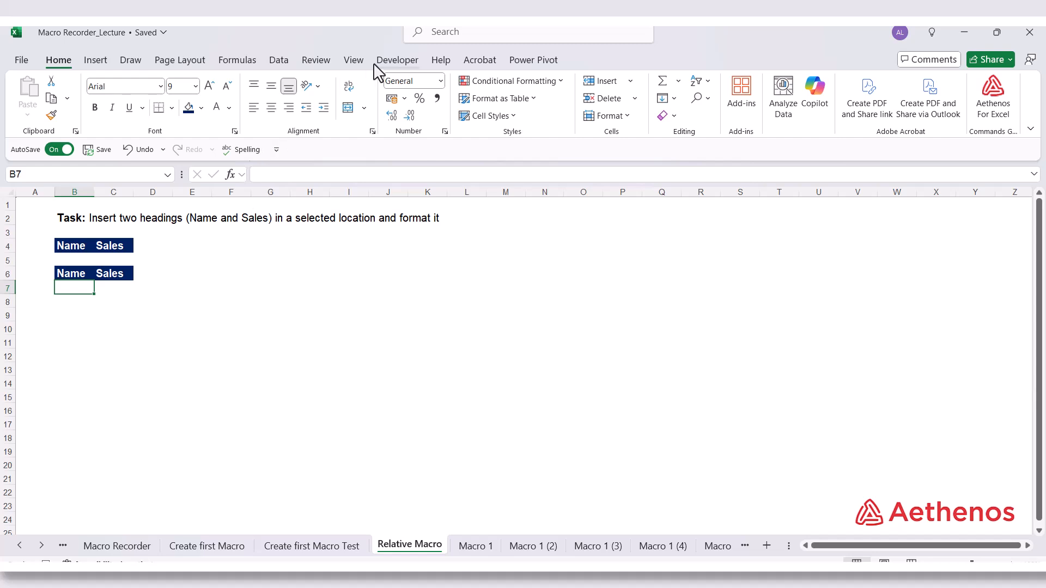
{"action": "left_click", "coordinate": [397, 64]}
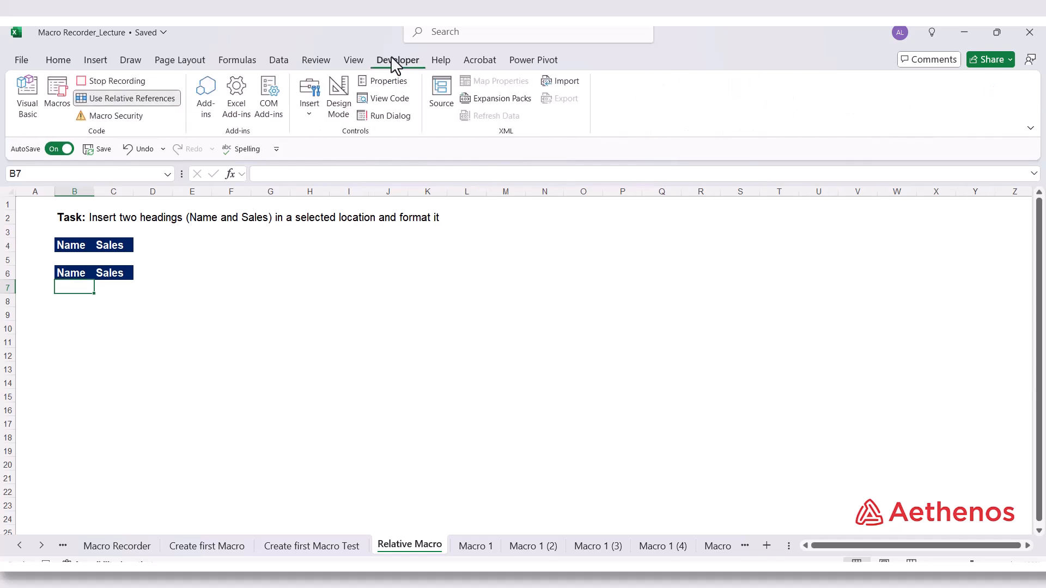
{"action": "left_click", "coordinate": [110, 80]}
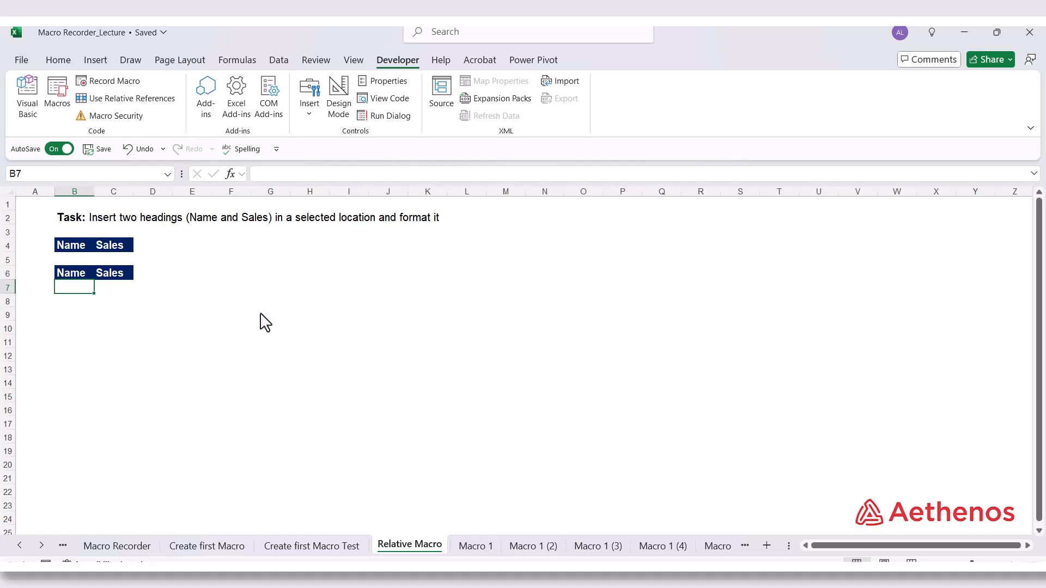
Test Relative_Macro by running it from cell H9 and again from cell O14
{"action": "left_click", "coordinate": [312, 318]}
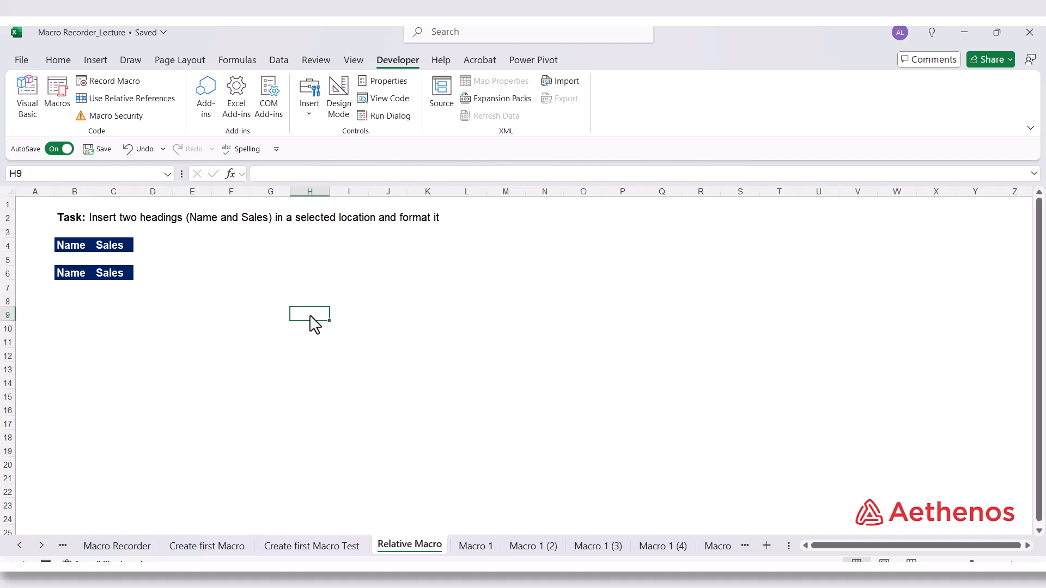
{"action": "key", "text": "ctrl+shift+r"}
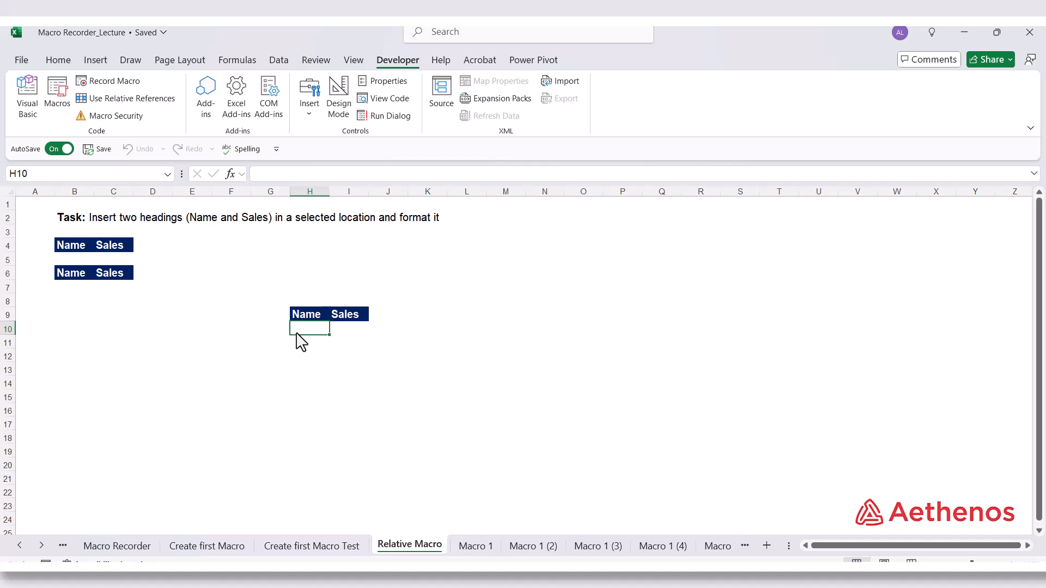
{"action": "left_click", "coordinate": [579, 387]}
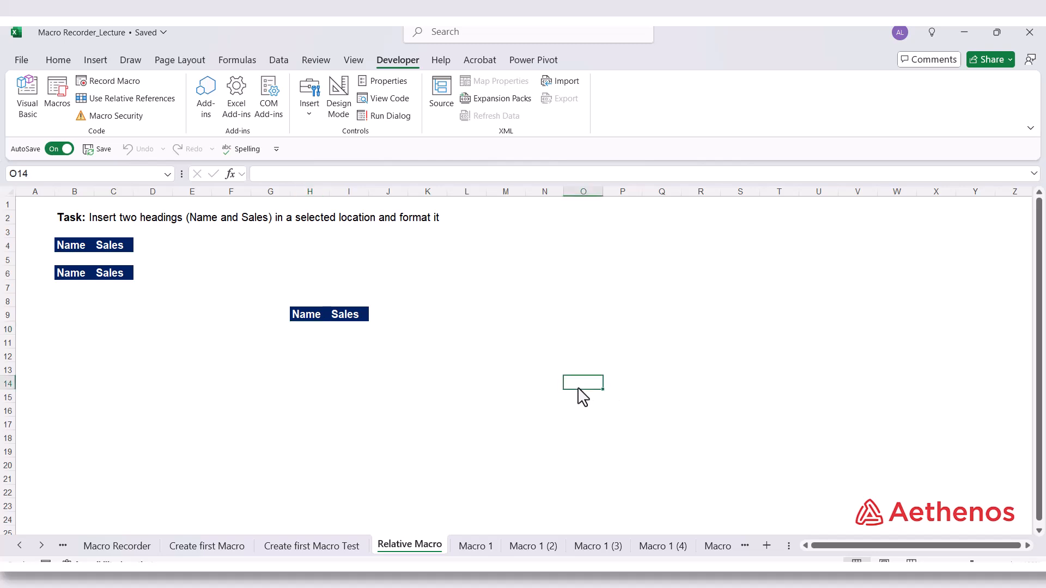
{"action": "left_click", "coordinate": [58, 95]}
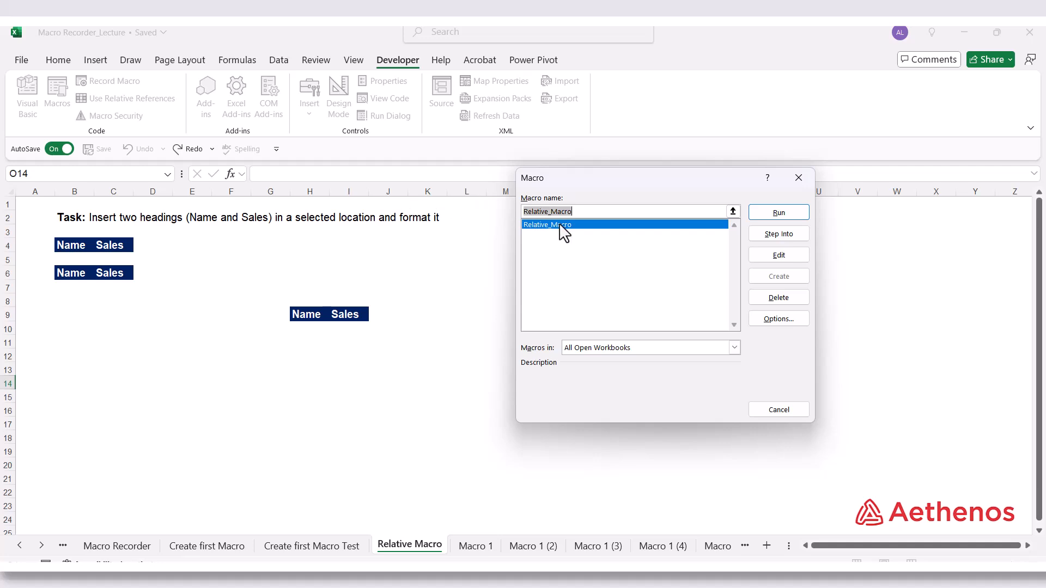
{"action": "left_click", "coordinate": [778, 212]}
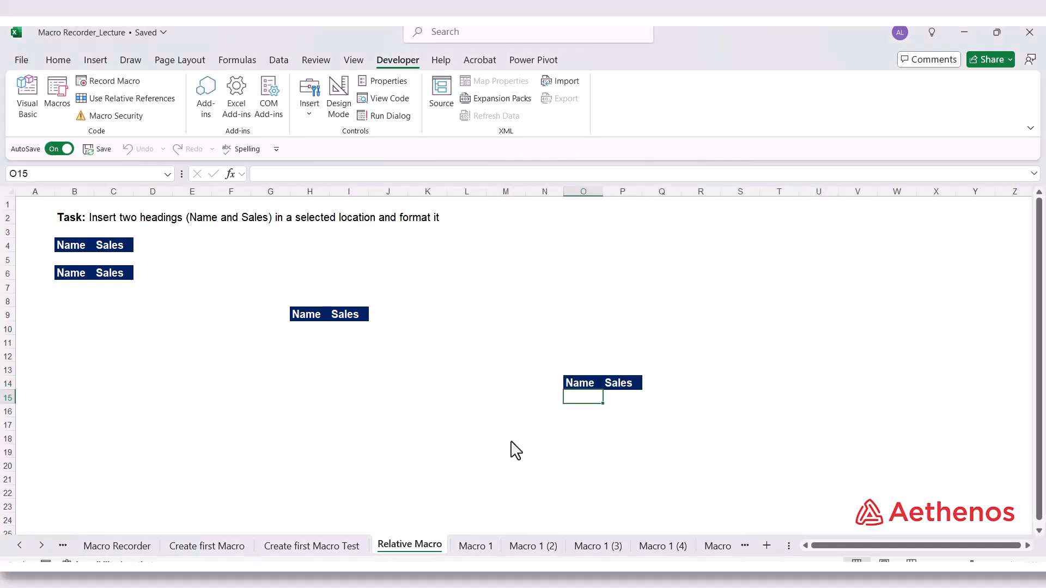
{"action": "left_click", "coordinate": [508, 439]}
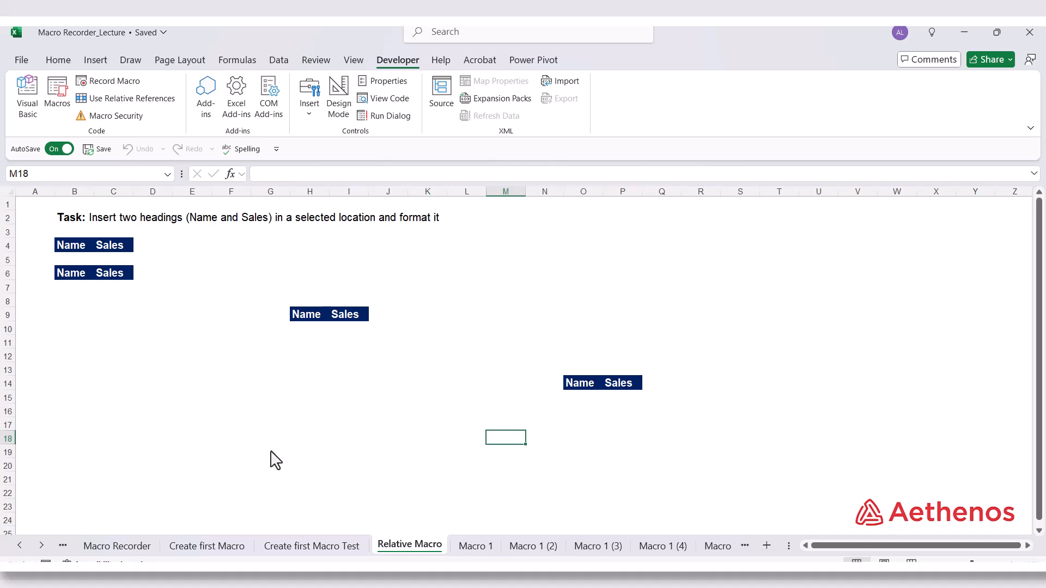
{"action": "left_click", "coordinate": [286, 430]}
{"action": "left_click", "coordinate": [206, 410]}
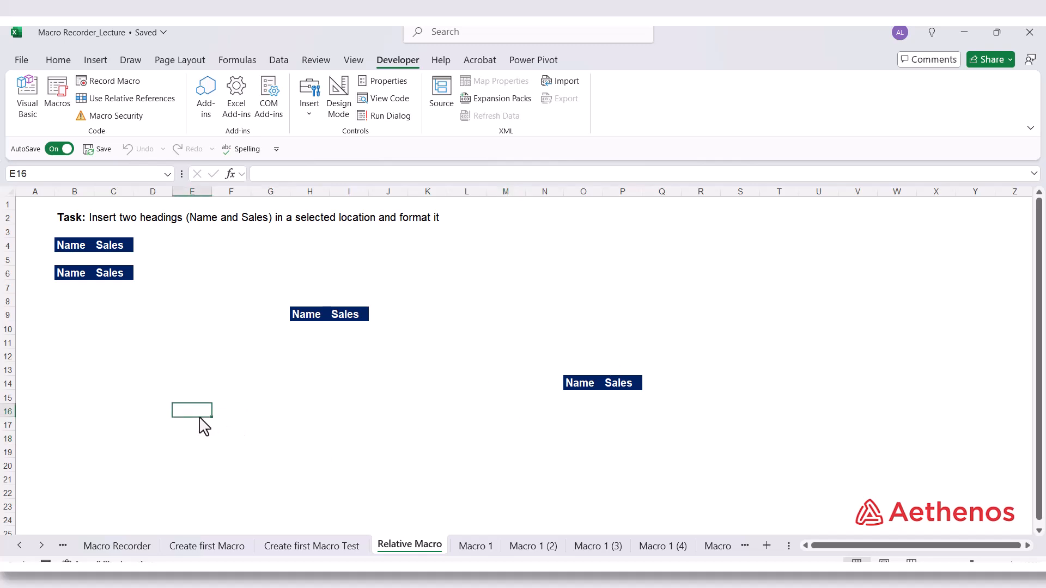
{"action": "left_click_drag", "start_coordinate": [195, 413], "coordinate": [229, 412]}
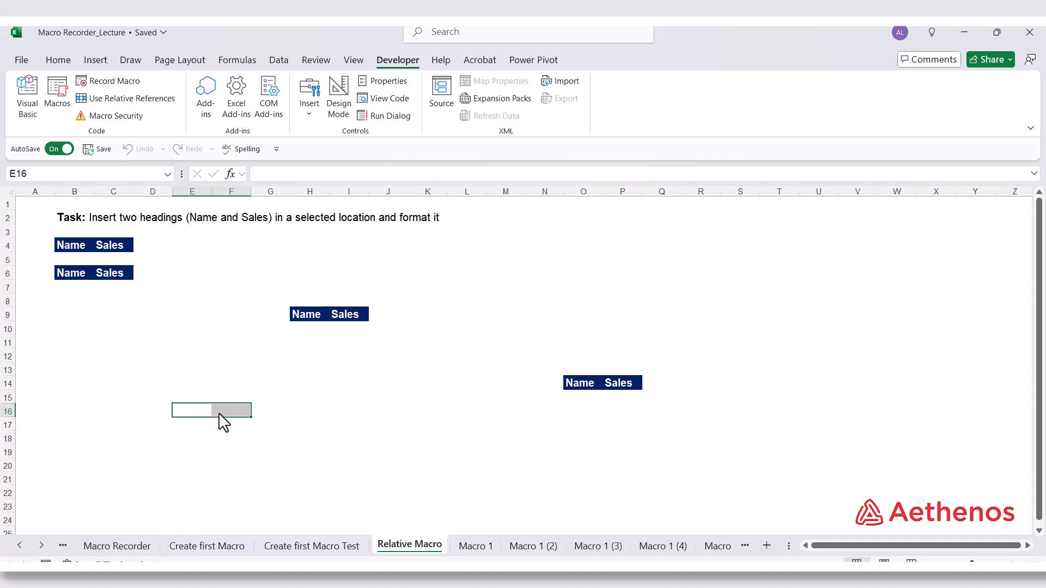
{"action": "left_click", "coordinate": [246, 387]}
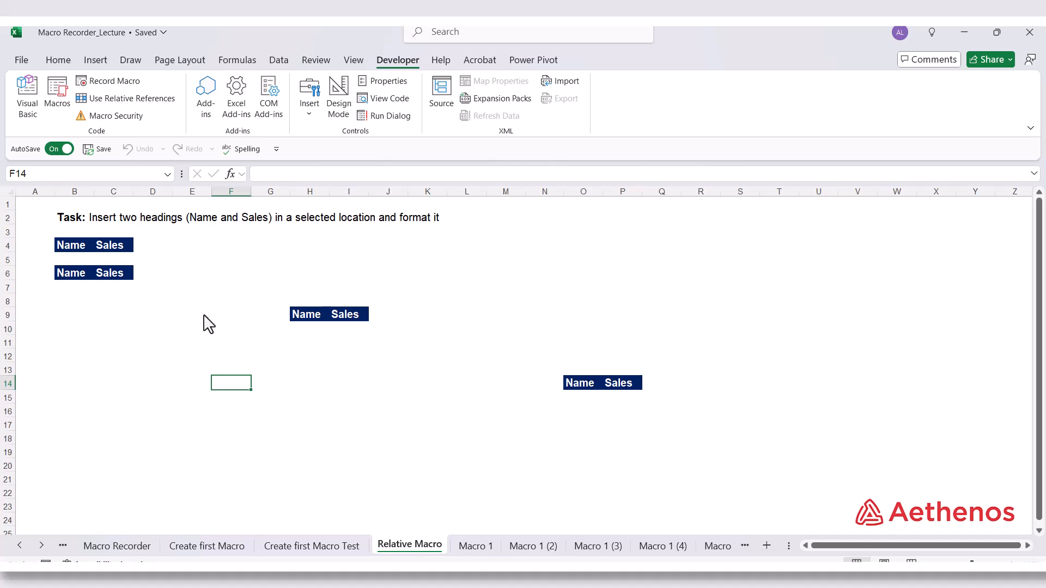
{"action": "left_click", "coordinate": [317, 399]}
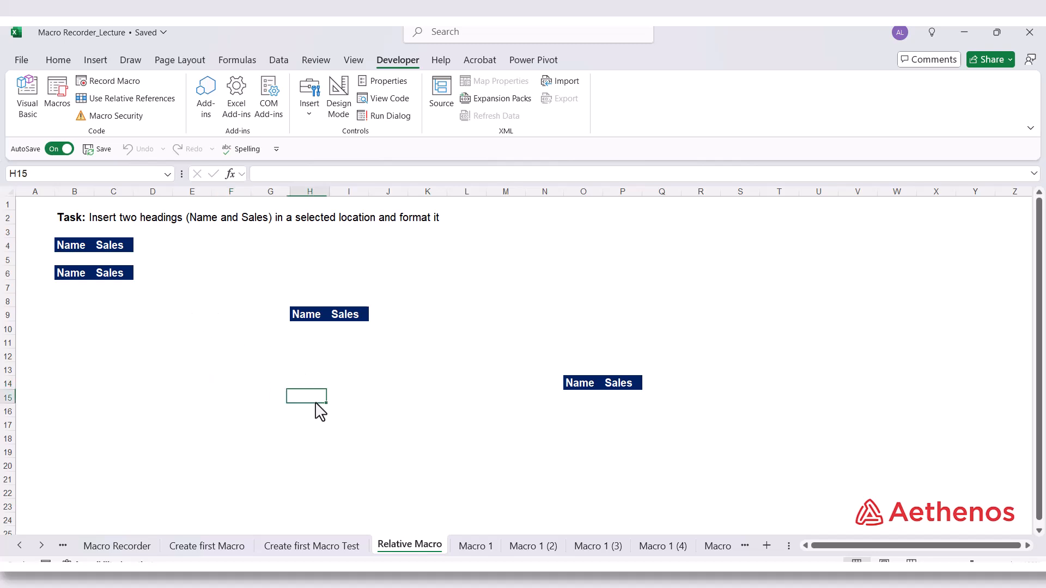
{"action": "left_click", "coordinate": [301, 437]}
{"action": "left_click", "coordinate": [241, 425]}
{"action": "left_click", "coordinate": [241, 389]}
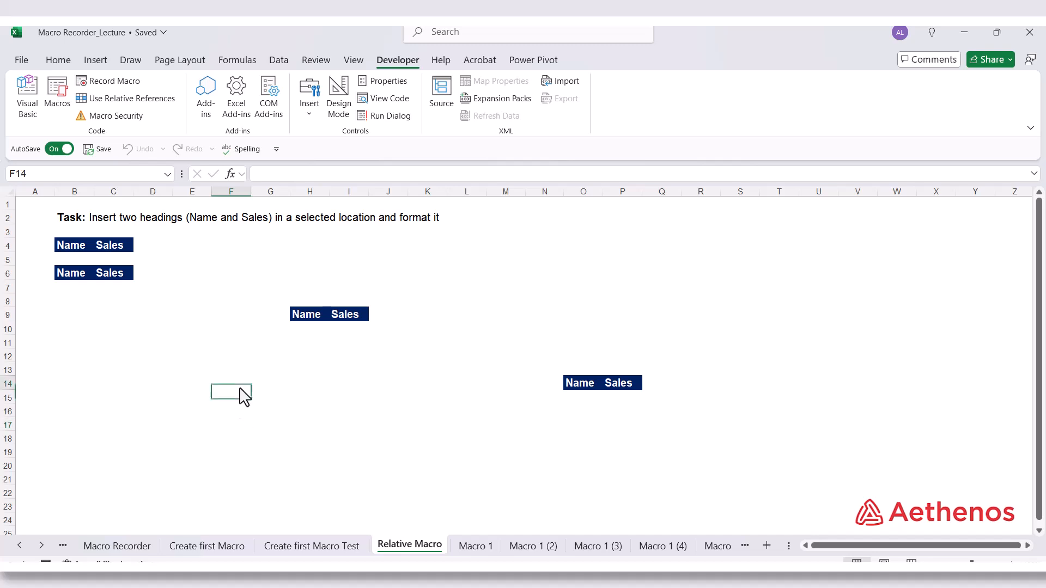
{"action": "left_click", "coordinate": [74, 218]}
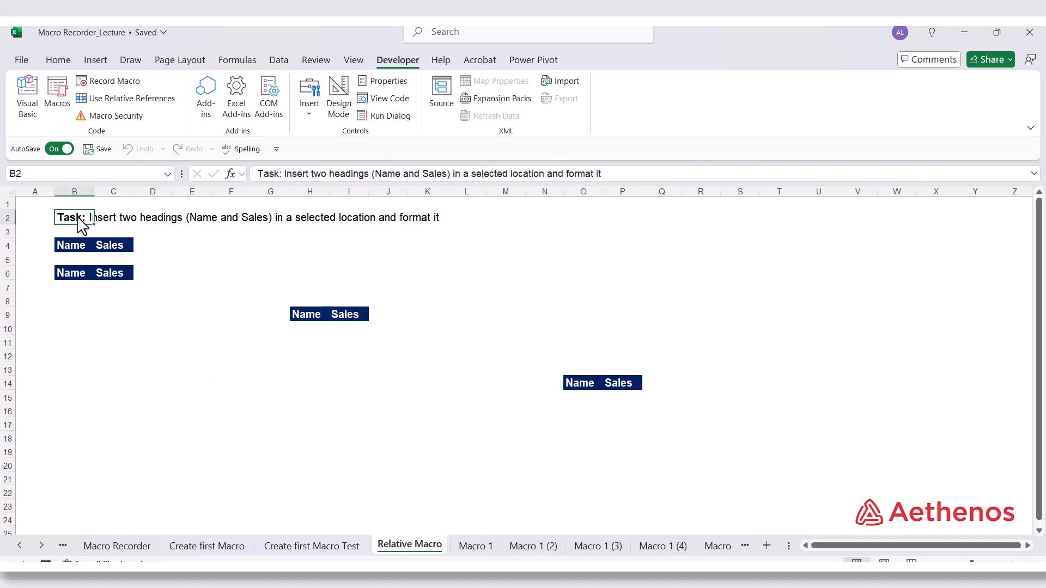
{"action": "left_click_drag", "start_coordinate": [82, 224], "coordinate": [632, 233]}
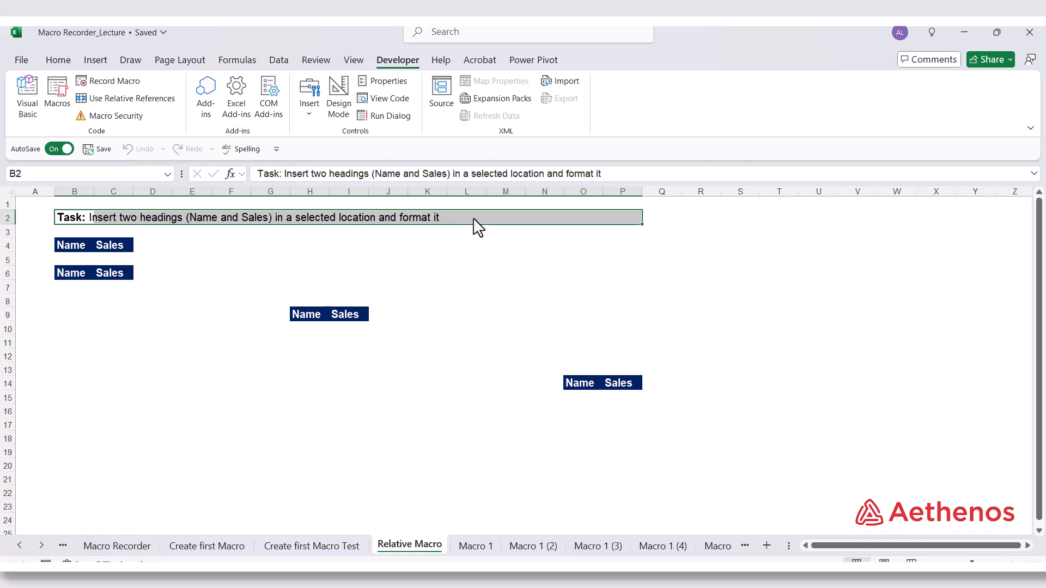
{"action": "left_click", "coordinate": [349, 386]}
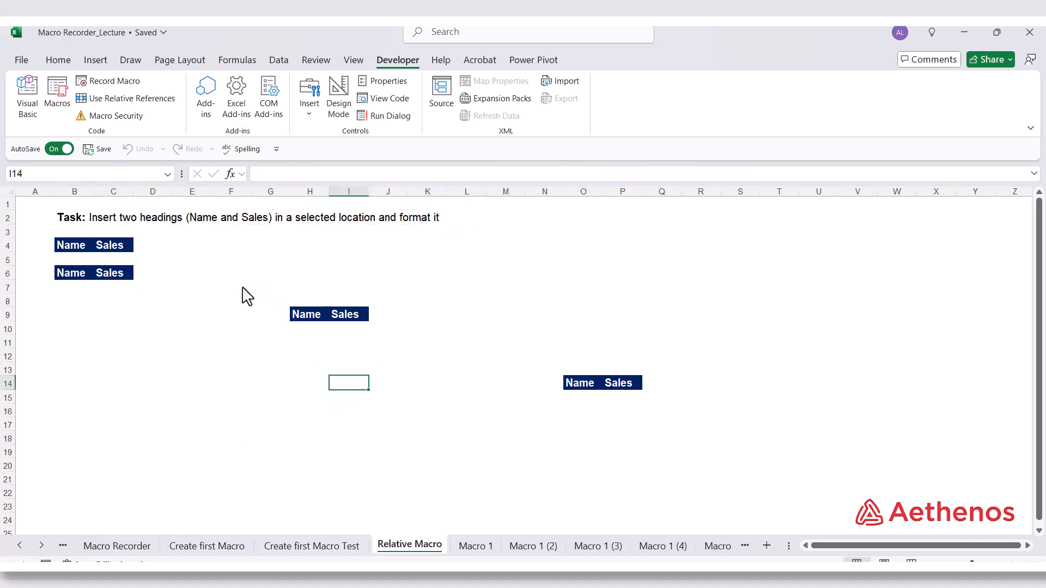
{"action": "left_click", "coordinate": [145, 427]}
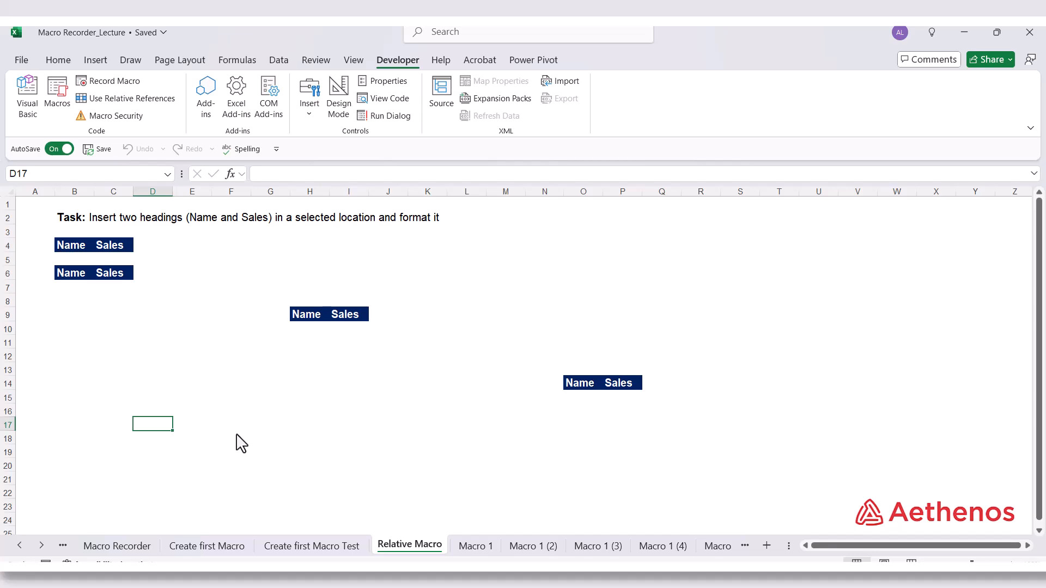
{"action": "left_click", "coordinate": [235, 439]}
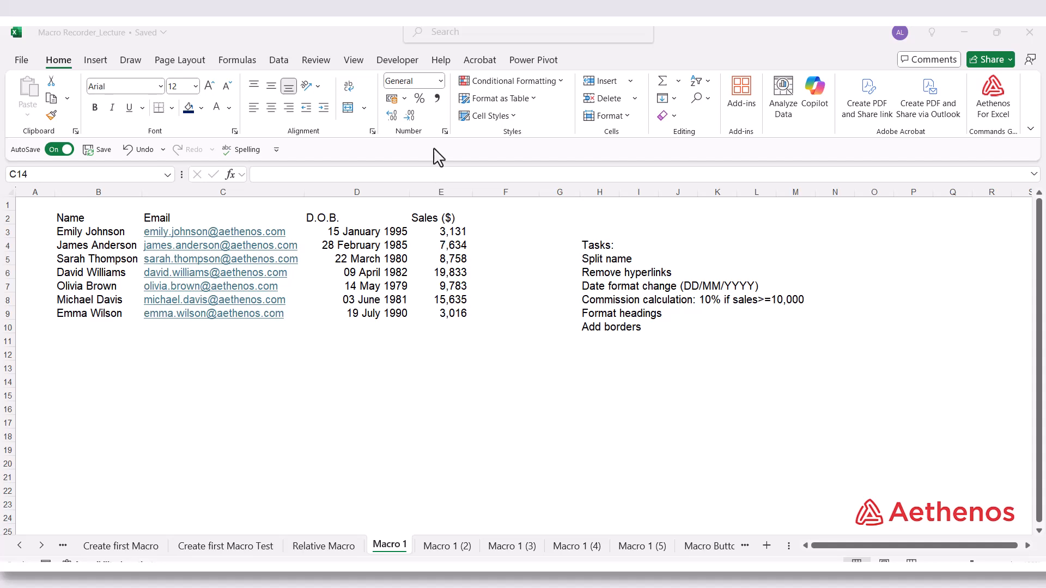
On the Macro 1 sheet, start recording a macro named Sales_Report with shortcut Ctrl+Shift+T, stored in This Workbook
{"action": "left_click", "coordinate": [386, 62]}
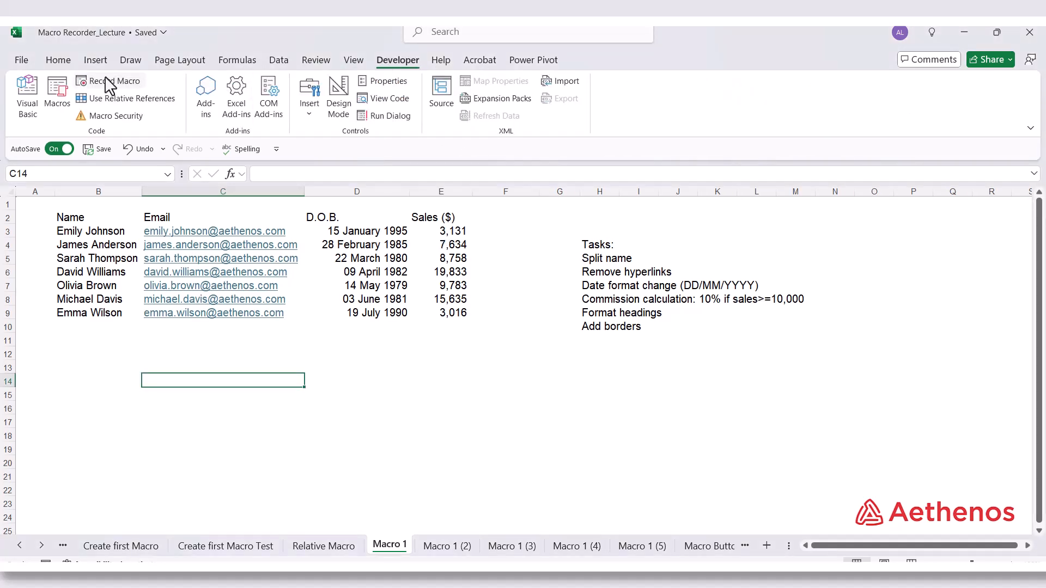
{"action": "left_click", "coordinate": [106, 82]}
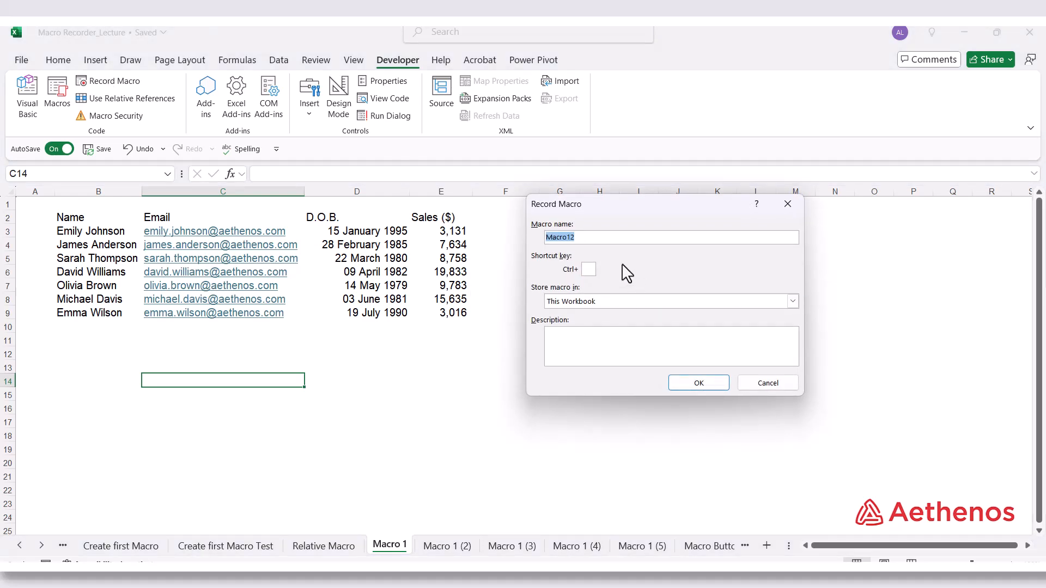
{"action": "type", "text": "Sales_Report"}
{"action": "left_click", "coordinate": [588, 271]}
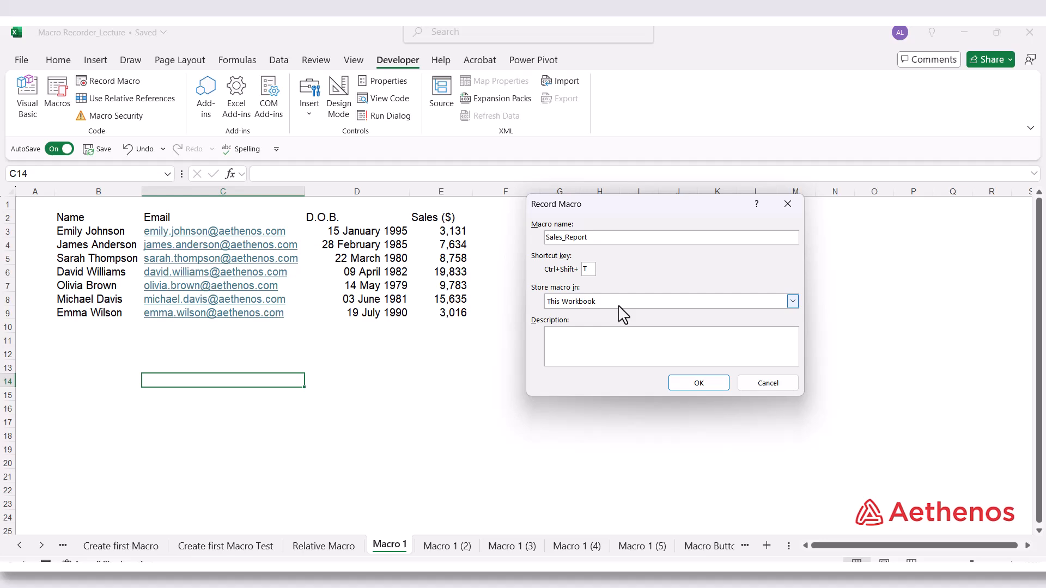
{"action": "left_click", "coordinate": [596, 342]}
{"action": "left_click", "coordinate": [698, 383]}
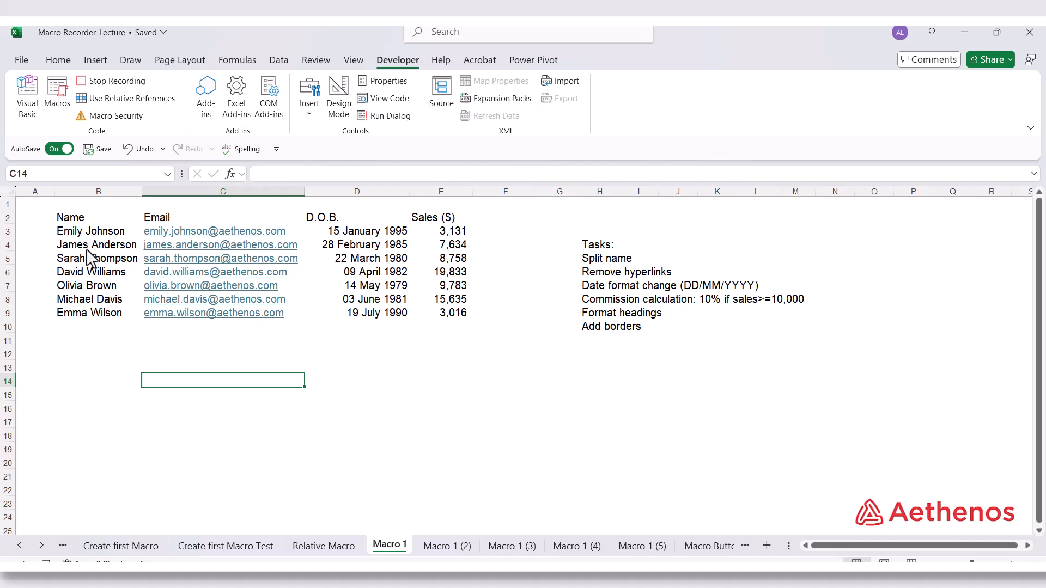
Insert a blank column between the Name and Email columns
{"action": "left_click", "coordinate": [181, 193]}
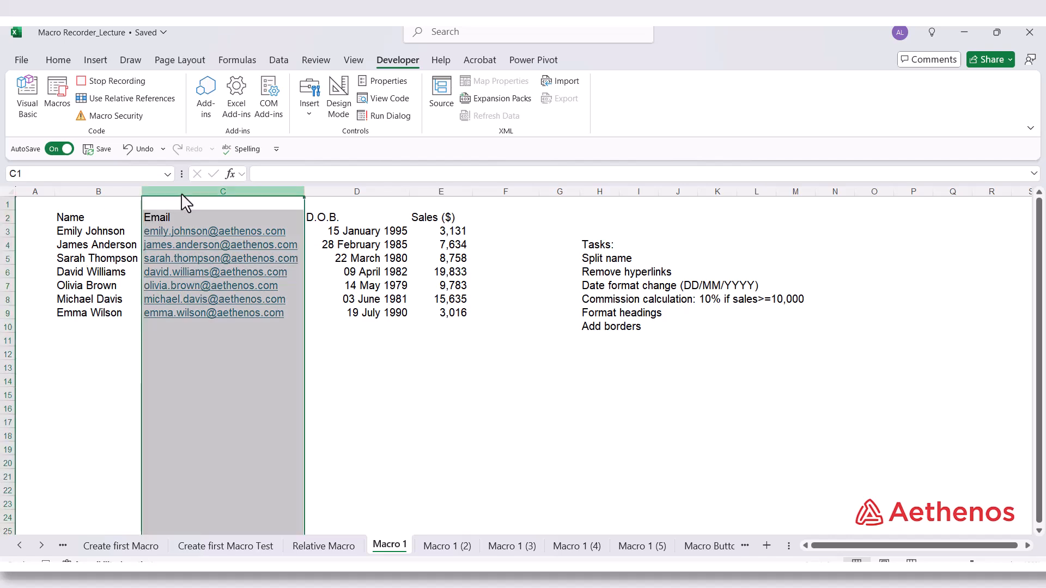
{"action": "right_click", "coordinate": [182, 194]}
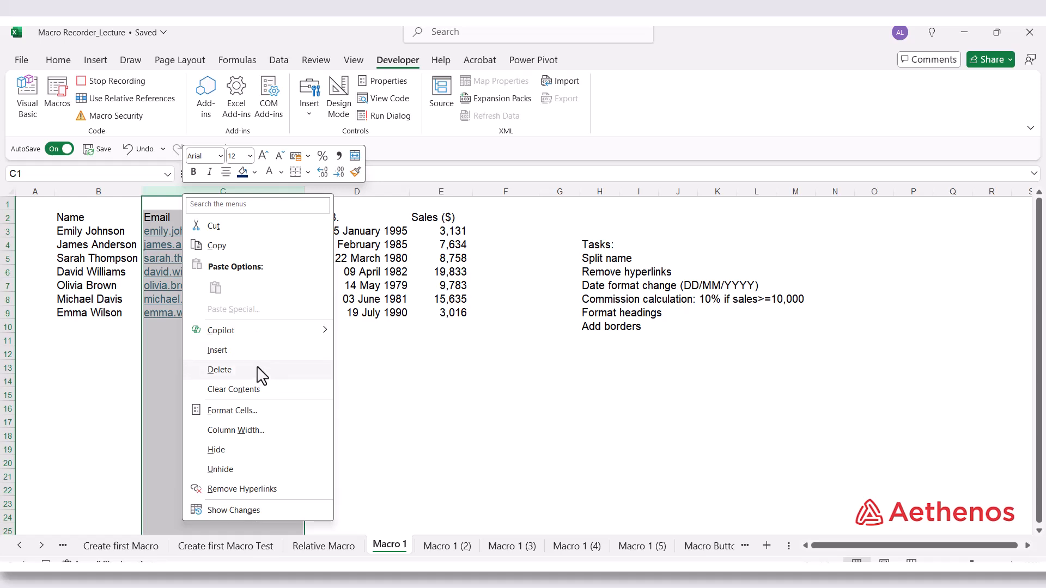
{"action": "left_click", "coordinate": [256, 350]}
{"action": "left_click", "coordinate": [175, 244]}
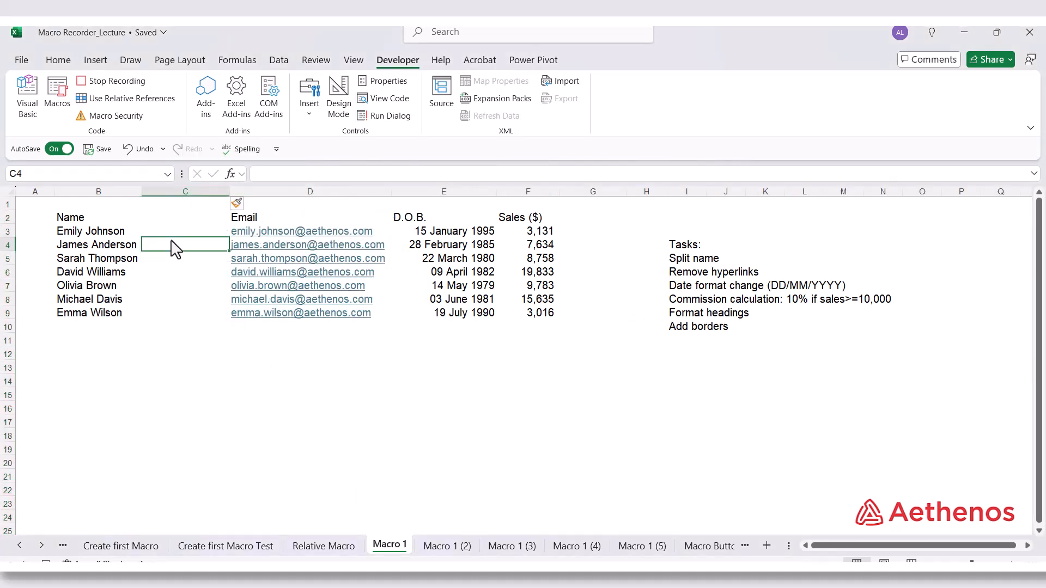
Change the heading in cell B2 to First Name
{"action": "left_click", "coordinate": [92, 219]}
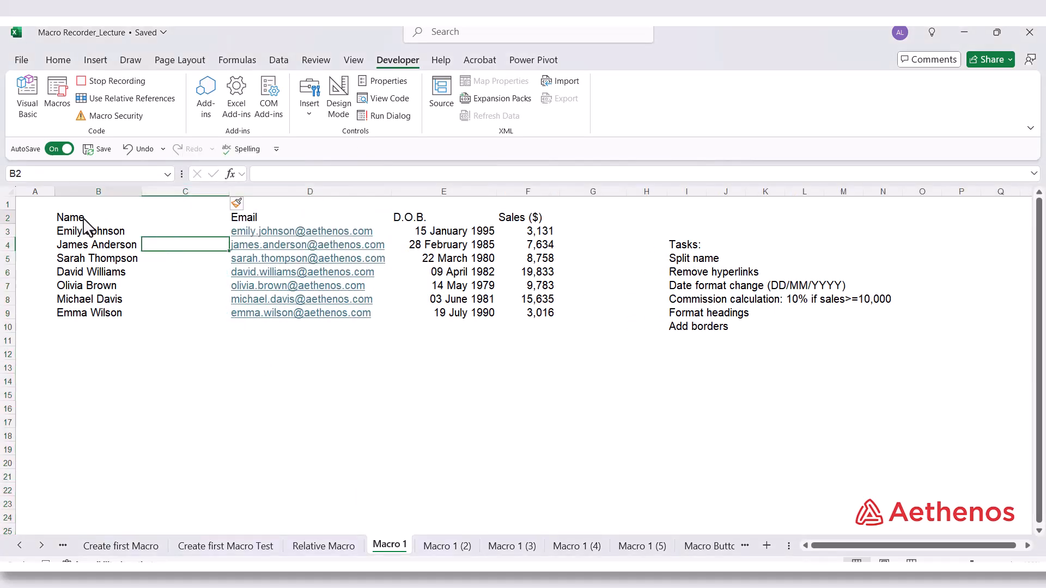
{"action": "left_click", "coordinate": [259, 173]}
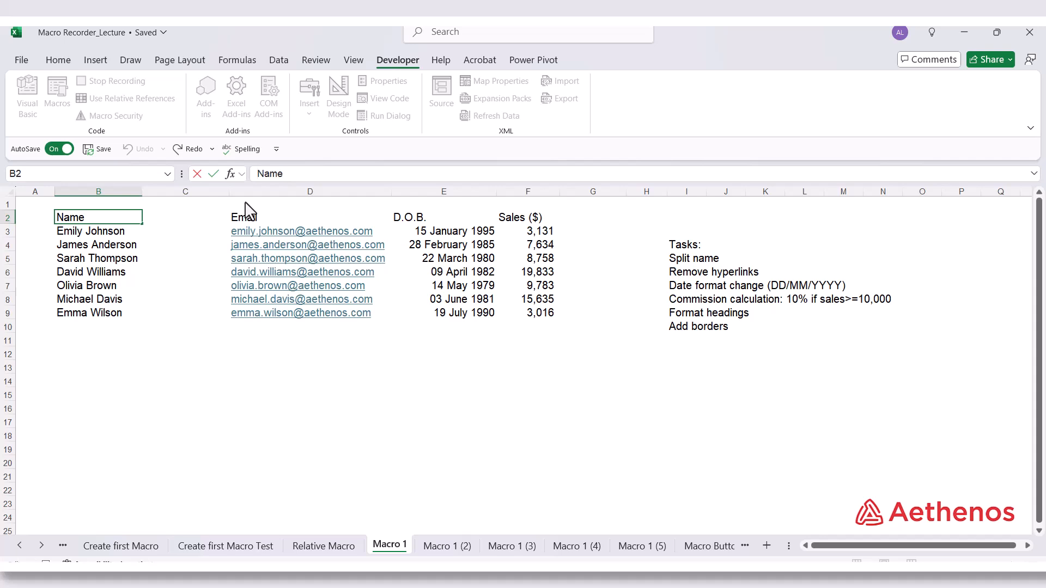
{"action": "type", "text": "First"}
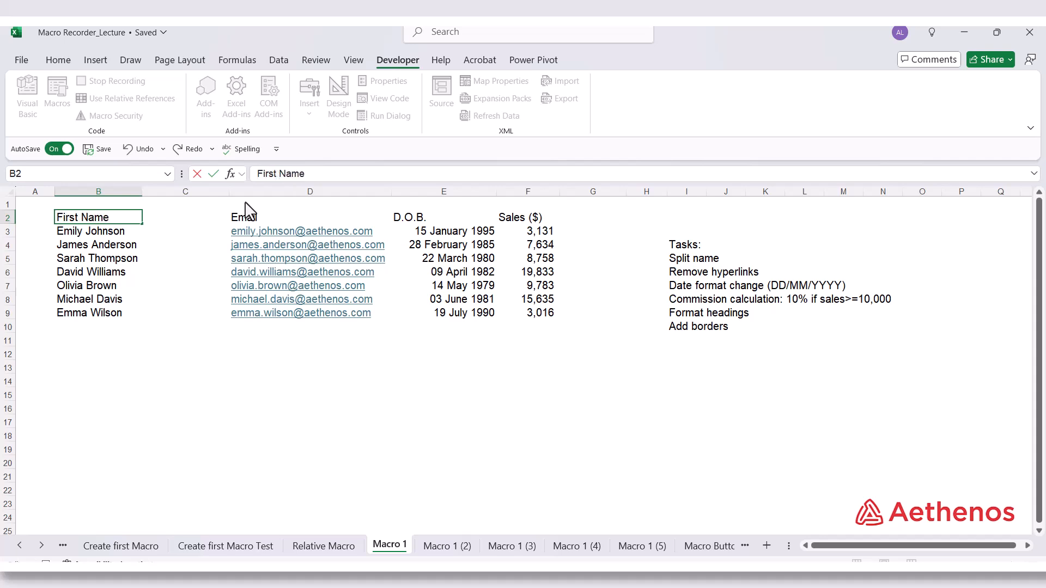
{"action": "left_click", "coordinate": [164, 232]}
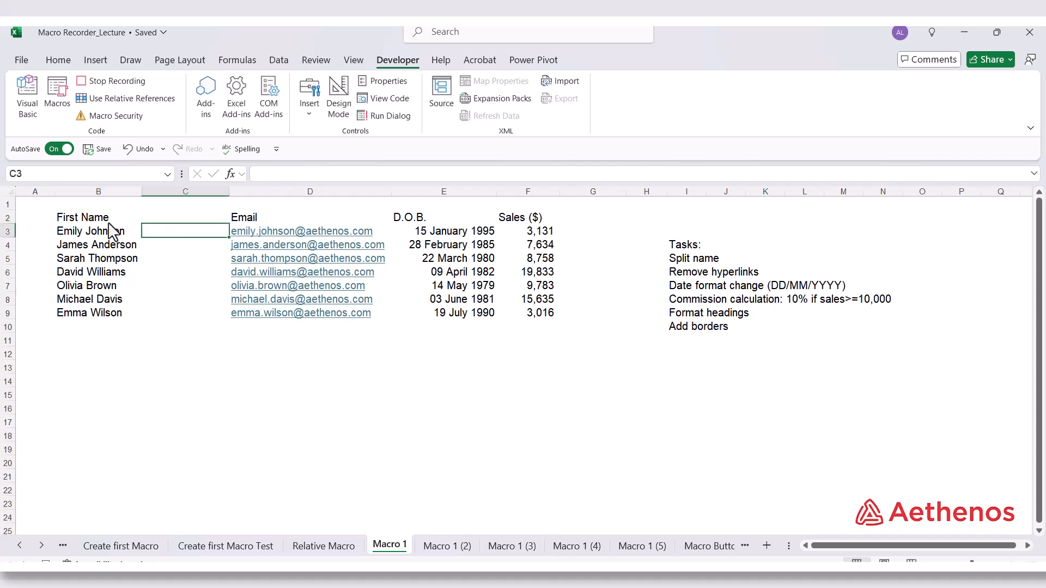
Copy the First Name heading into cell C2 and change the copy to Last Name
{"action": "left_click", "coordinate": [109, 223]}
{"action": "left_click_drag", "start_coordinate": [151, 225], "coordinate": [199, 231]}
{"action": "left_click", "coordinate": [185, 226]}
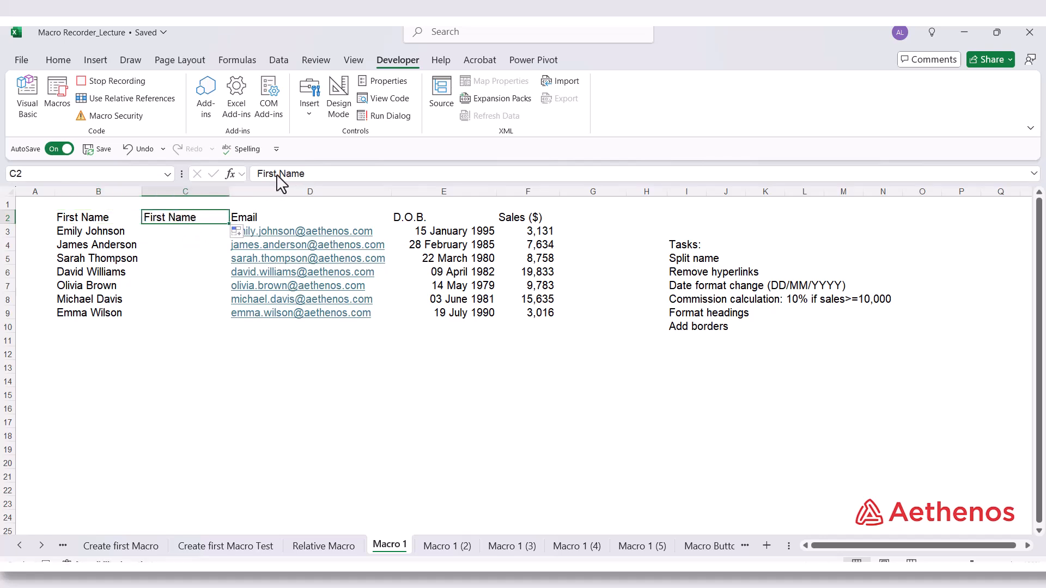
{"action": "left_click_drag", "start_coordinate": [277, 174], "coordinate": [215, 177]}
{"action": "type", "text": "Last"}
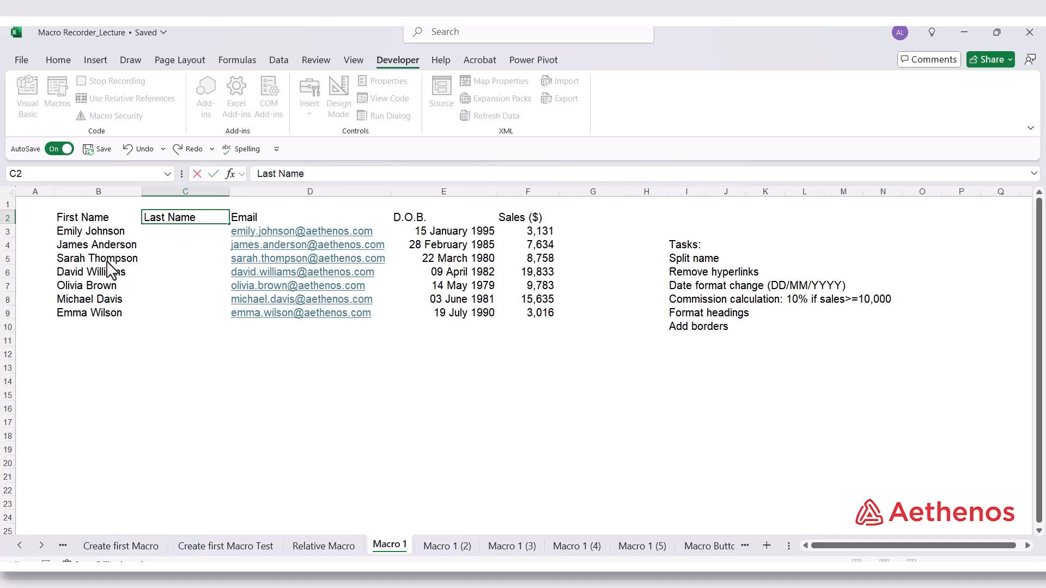
{"action": "left_click", "coordinate": [107, 271]}
Split the full names in B3:B9 into columns B and C using Text to Columns, delimited by spaces, in General format
{"action": "left_click", "coordinate": [98, 235]}
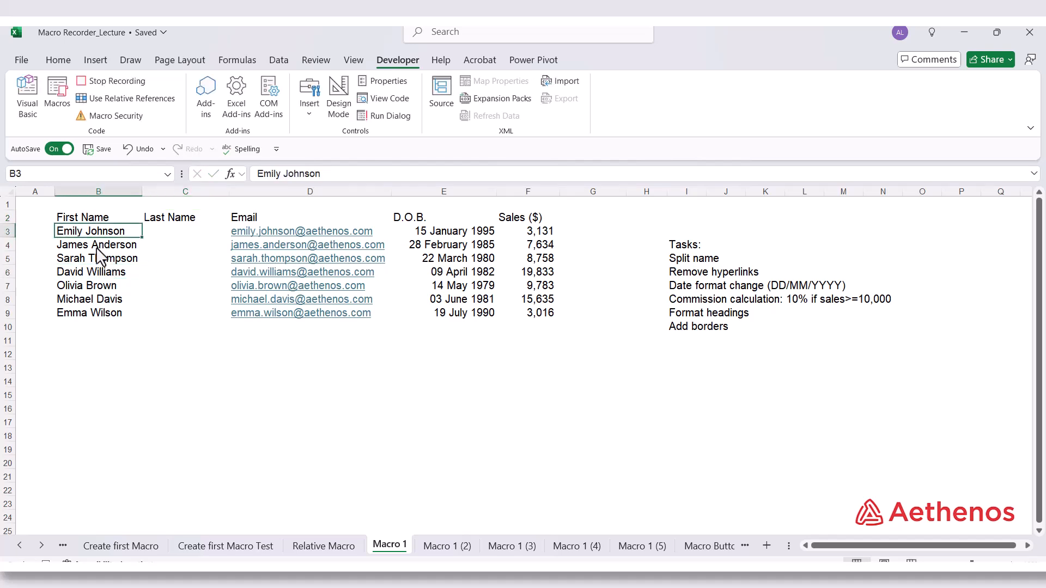
{"action": "key", "text": "ctrl+shift+Down"}
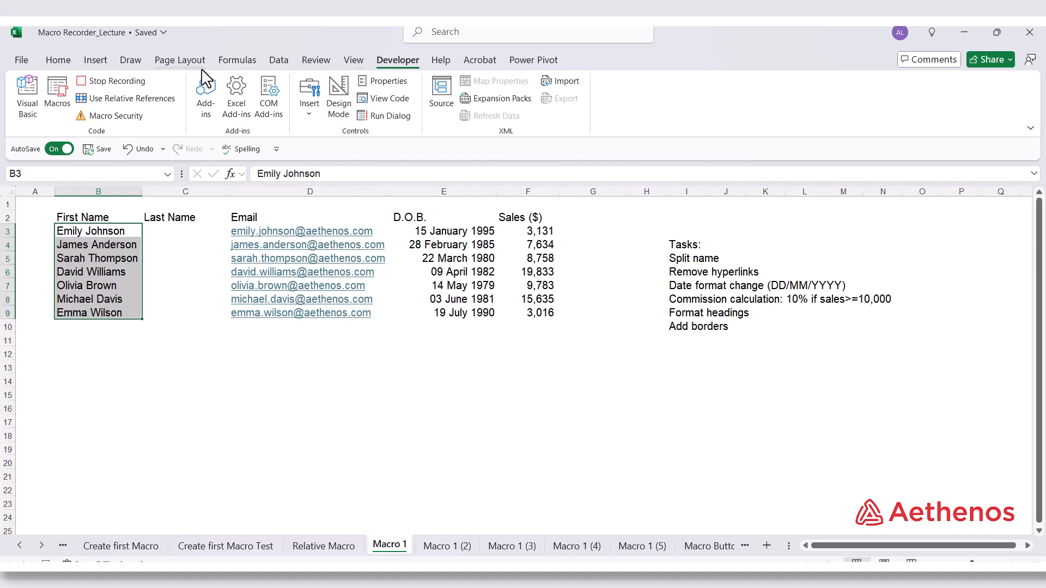
{"action": "left_click", "coordinate": [274, 60]}
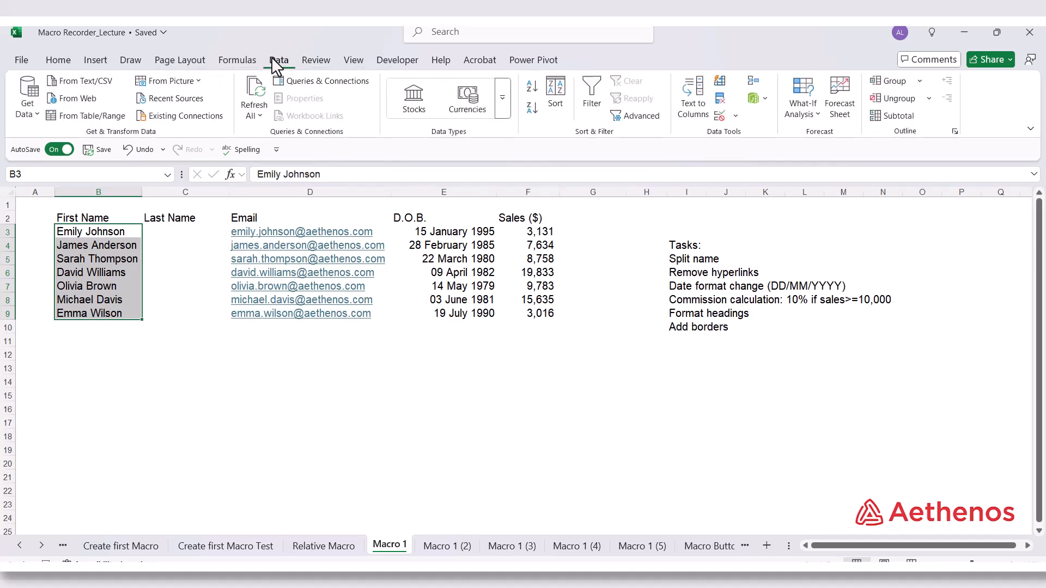
{"action": "left_click", "coordinate": [696, 109]}
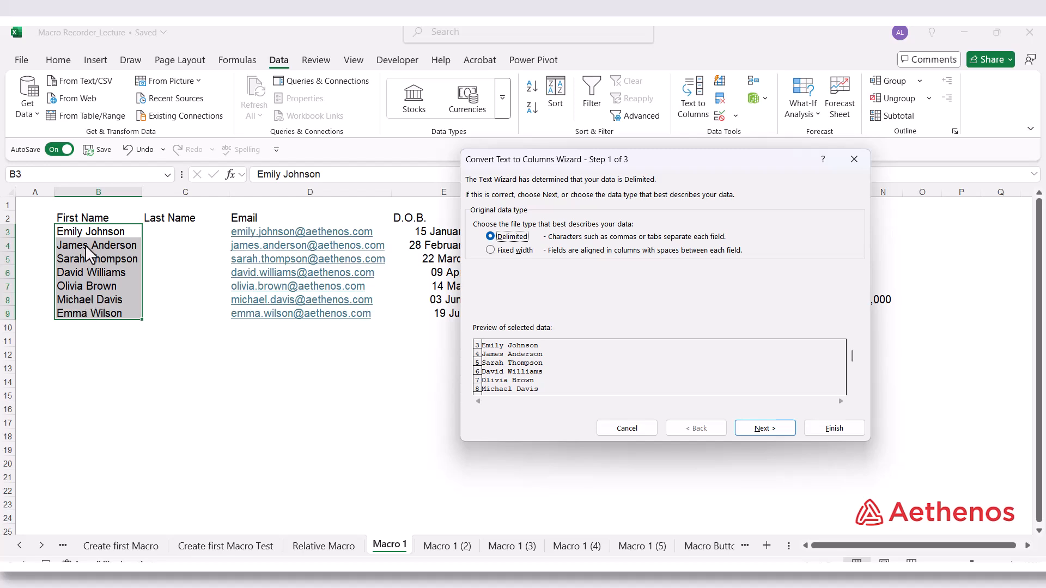
{"action": "left_click", "coordinate": [756, 429]}
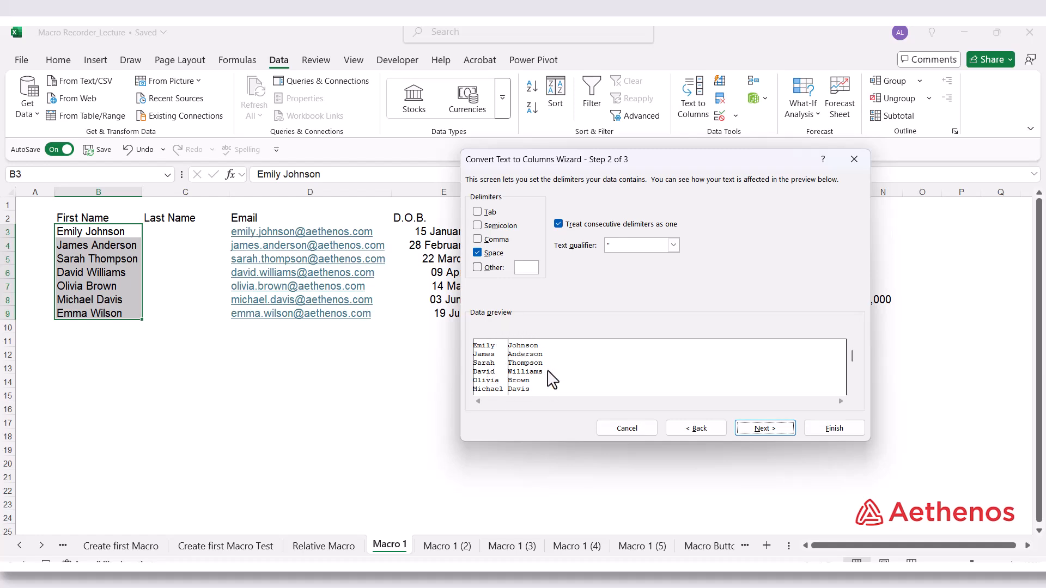
{"action": "left_click", "coordinate": [776, 429]}
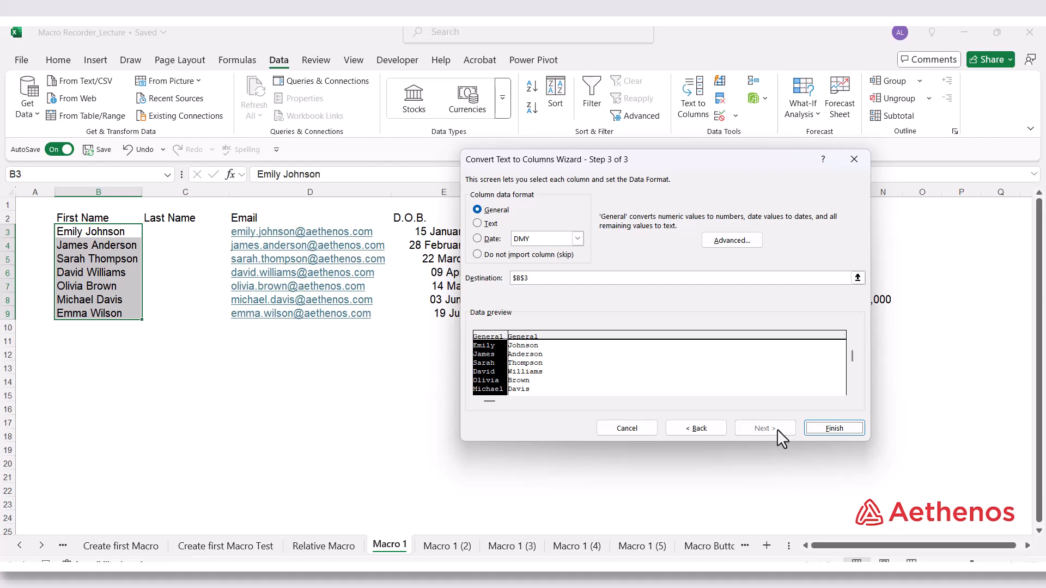
{"action": "left_click", "coordinate": [820, 428]}
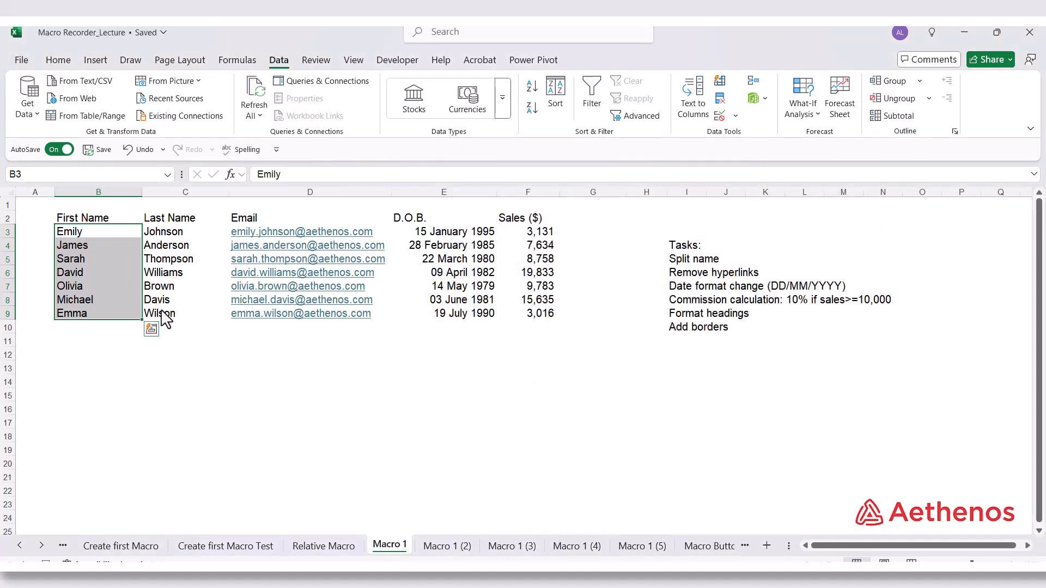
Remove the hyperlinks from the email addresses in D3:D9
{"action": "left_click", "coordinate": [196, 232]}
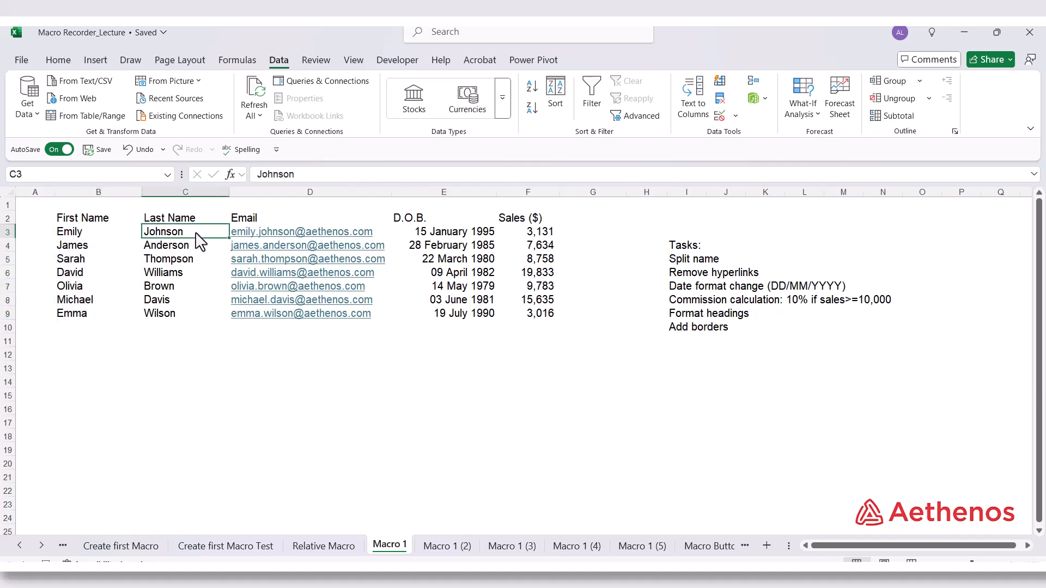
{"action": "key", "text": "Right"}
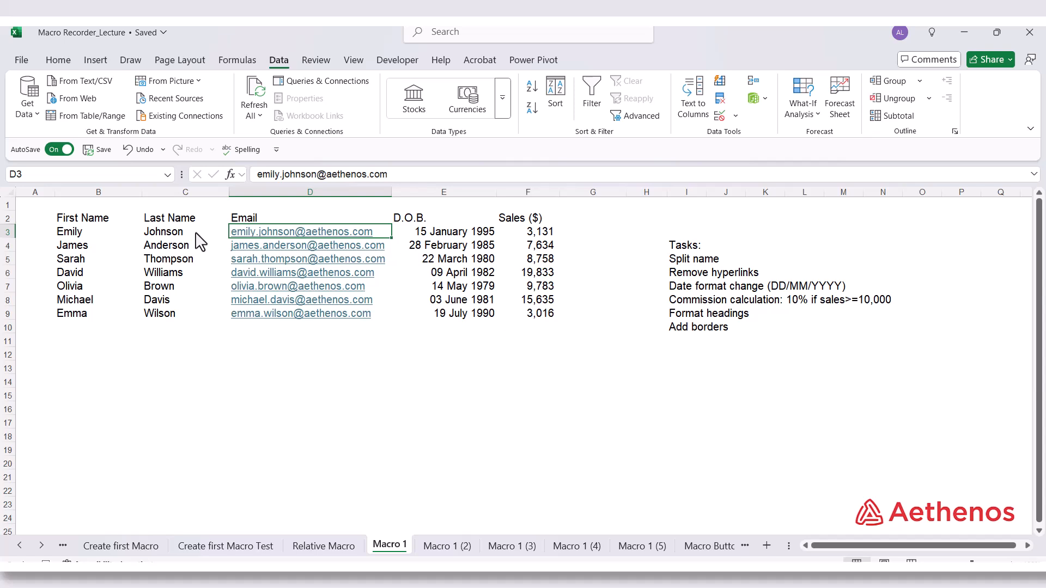
{"action": "key", "text": "ctrl+shift+Down"}
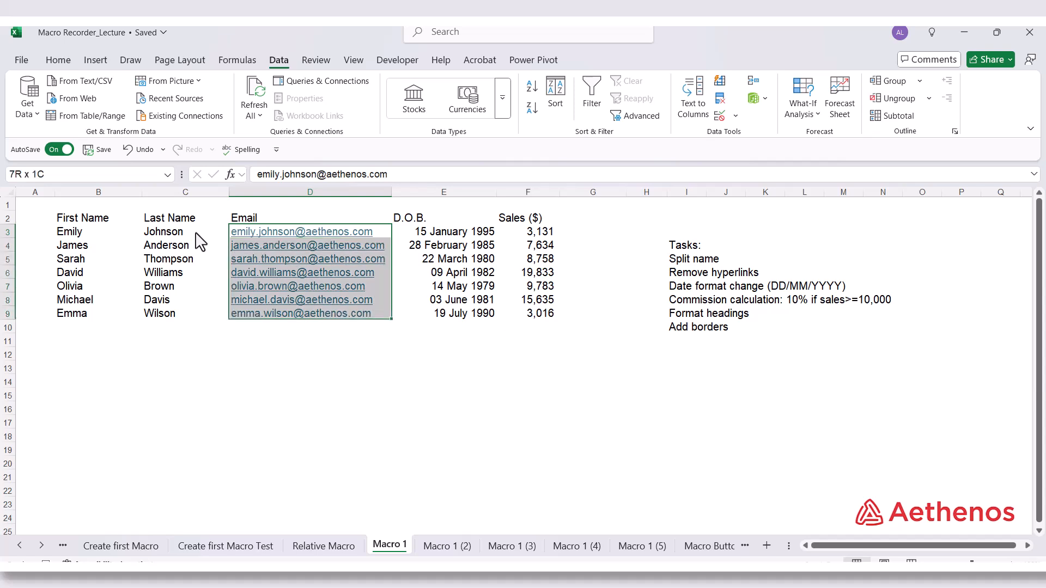
{"action": "right_click", "coordinate": [267, 285]}
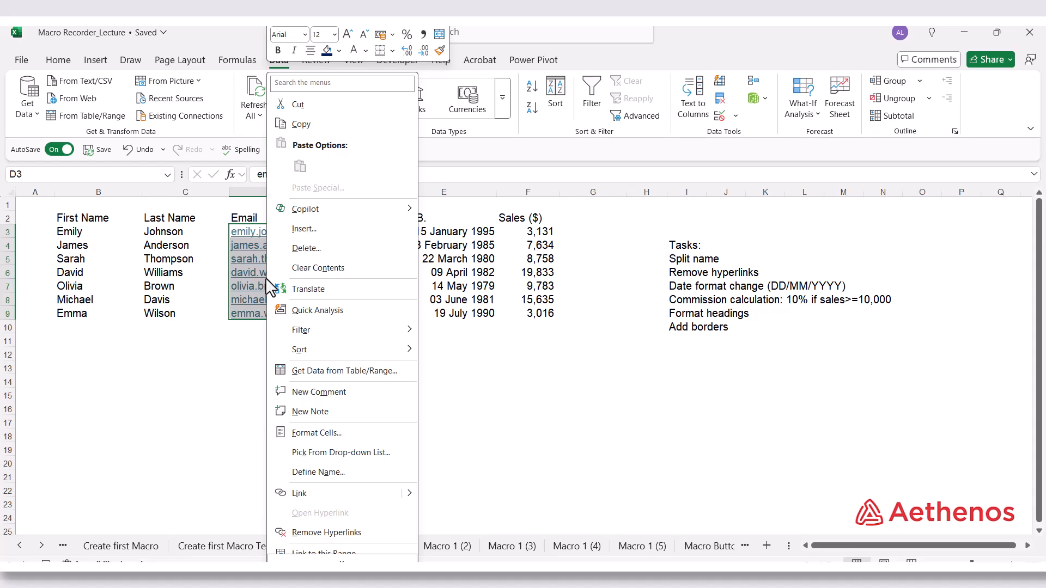
{"action": "left_click", "coordinate": [316, 534]}
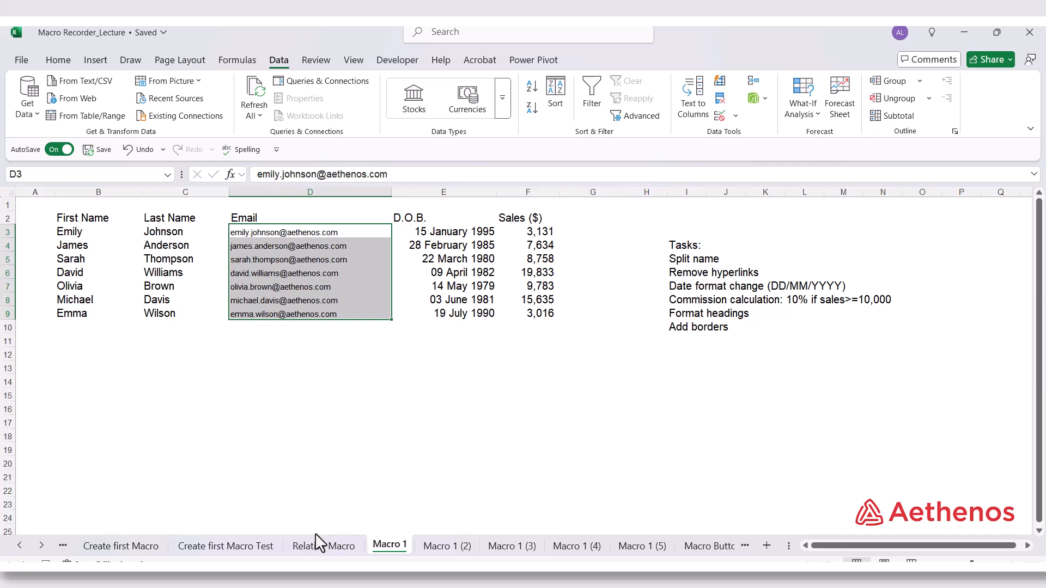
Format the D.O.B. dates in E3:E9 with the 14/03/2012 date type without an asterisk, English (United Kingdom) locale
{"action": "left_click", "coordinate": [415, 234]}
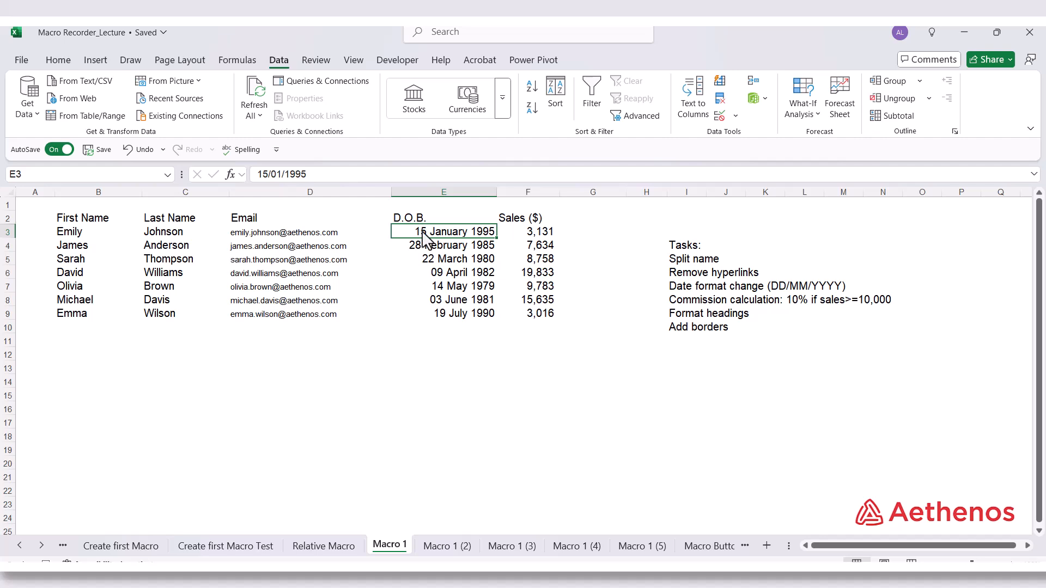
{"action": "left_click_drag", "start_coordinate": [415, 237], "coordinate": [427, 309]}
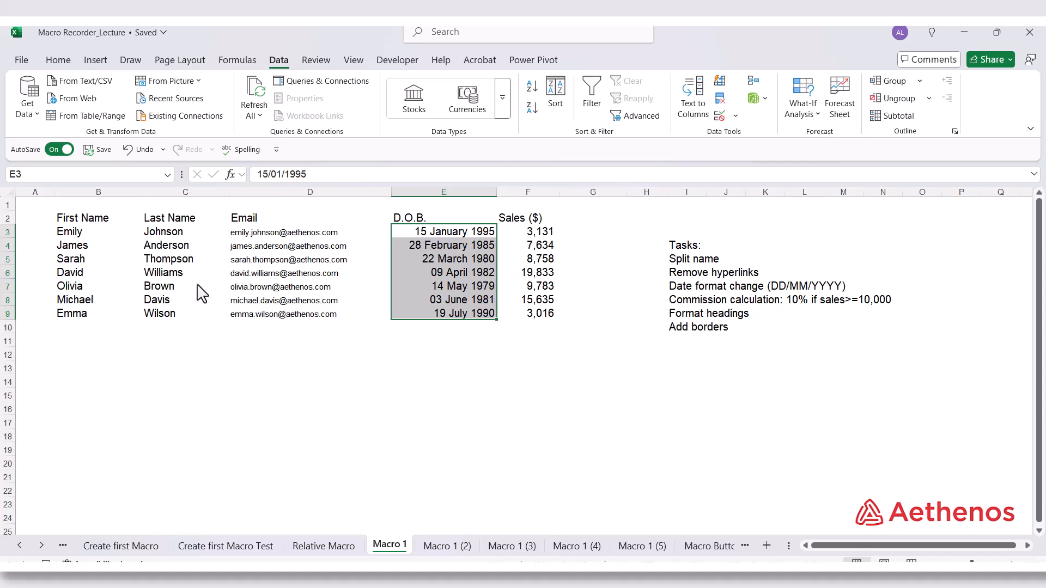
{"action": "left_click_drag", "start_coordinate": [431, 233], "coordinate": [437, 307]}
{"action": "left_click", "coordinate": [466, 245]}
{"action": "left_click_drag", "start_coordinate": [467, 233], "coordinate": [453, 313]}
{"action": "key", "text": "ctrl+1"}
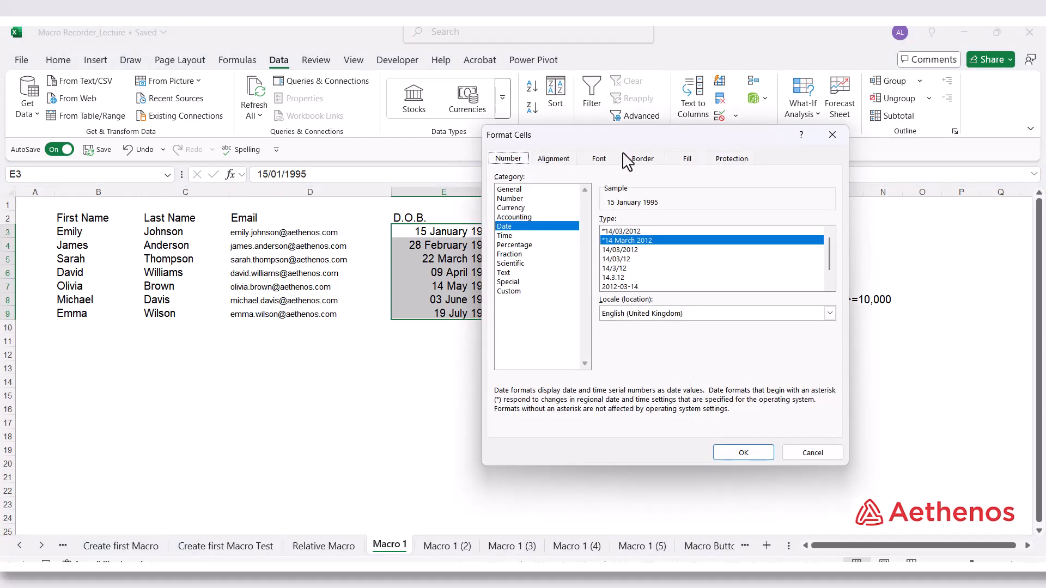
{"action": "left_click_drag", "start_coordinate": [624, 143], "coordinate": [669, 154]}
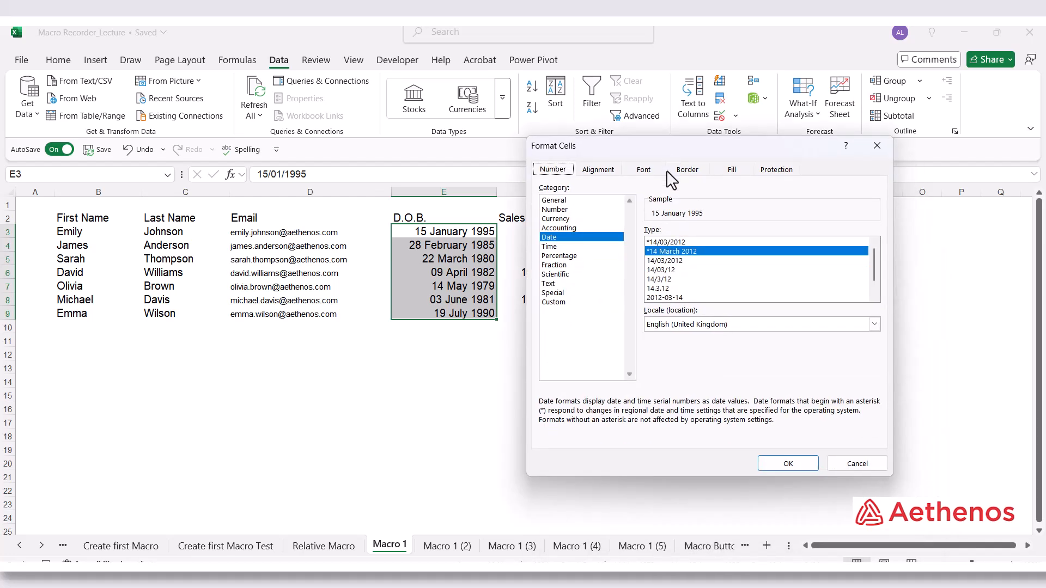
{"action": "left_click", "coordinate": [663, 261]}
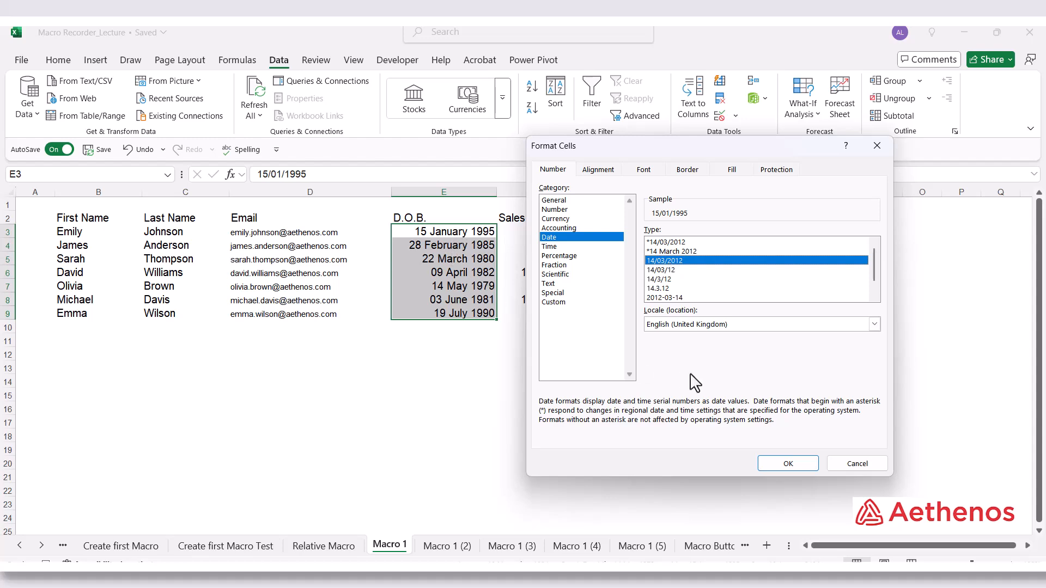
{"action": "left_click", "coordinate": [779, 463]}
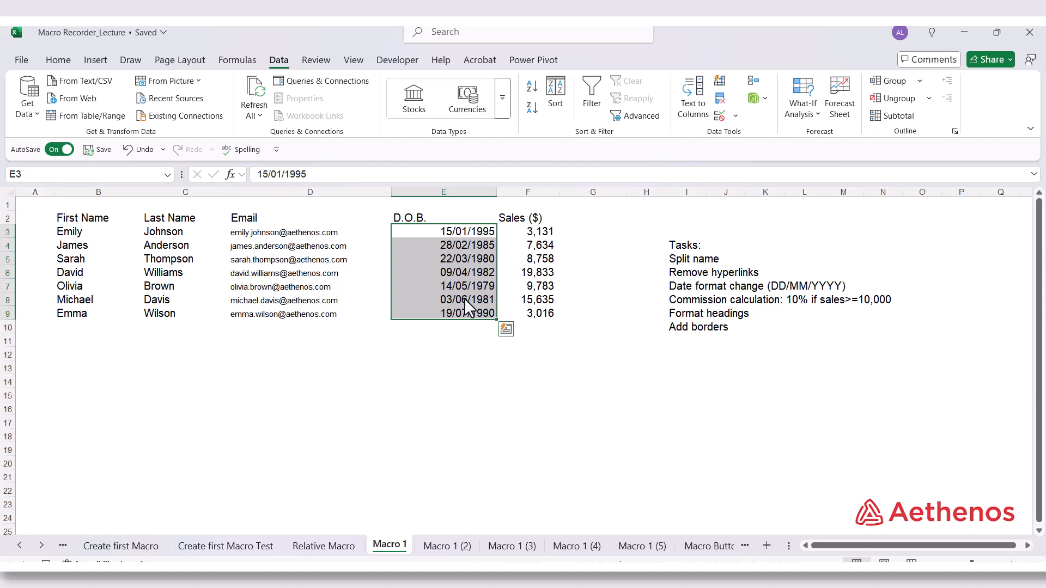
Add the heading Commission in cell G2, next to the Sales ($) heading
{"action": "left_click", "coordinate": [542, 220]}
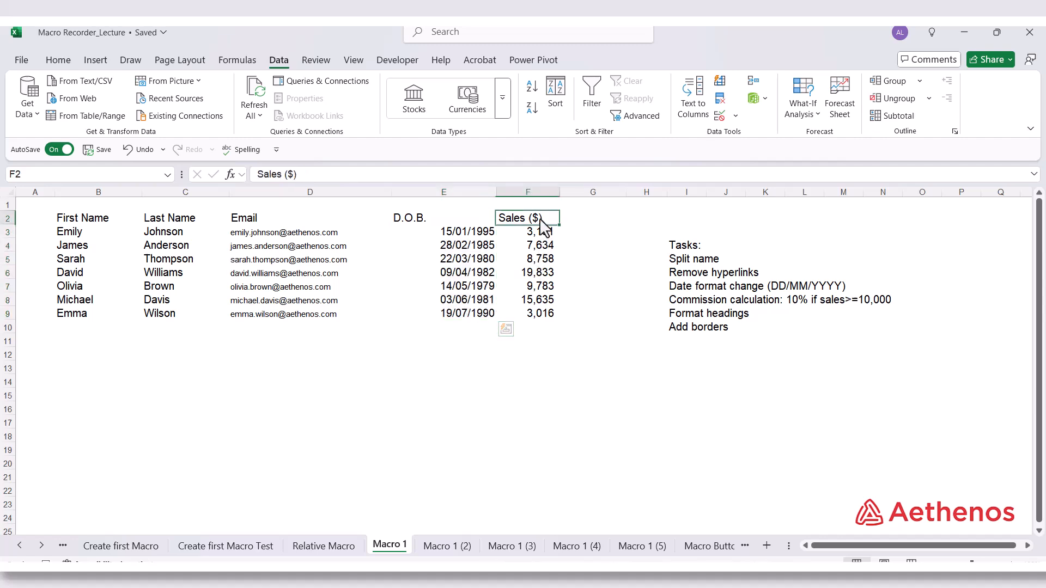
{"action": "left_click", "coordinate": [592, 223]}
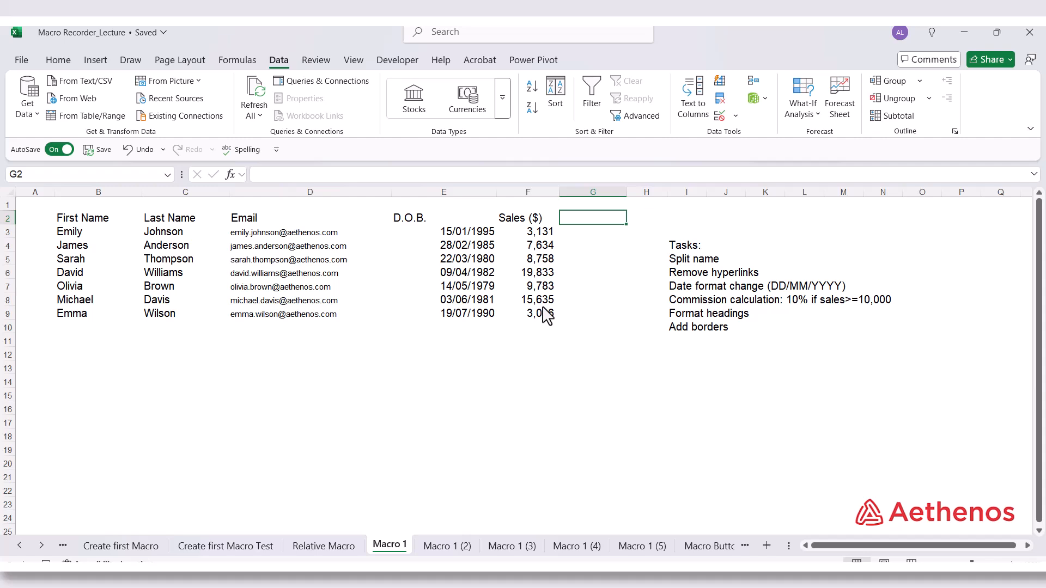
{"action": "type", "text": "Commission"}
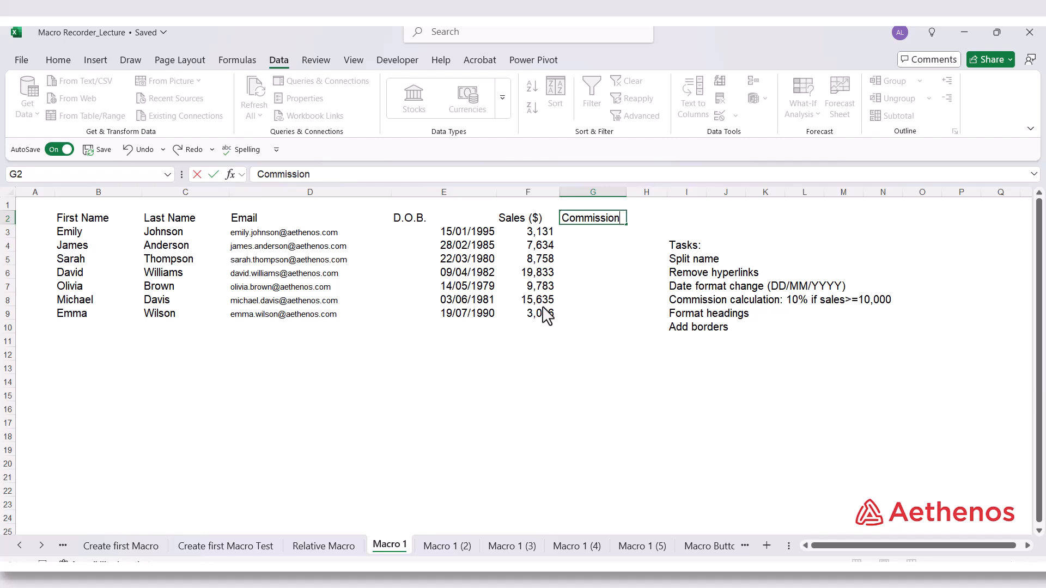
{"action": "key", "text": "Return"}
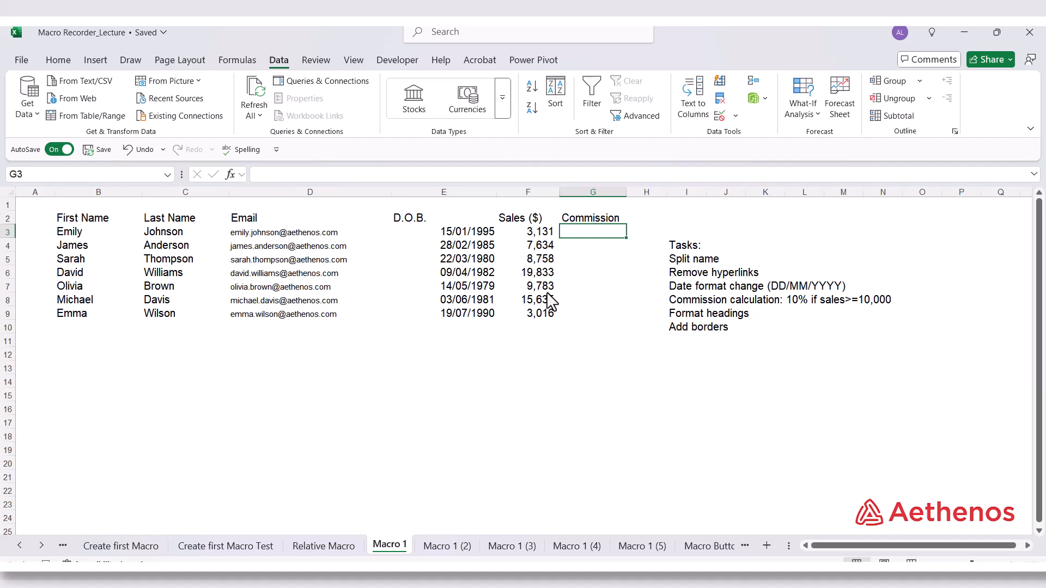
Enter the commission formula =IF(F3>=10000,F3*0.1,0) in cell G3
{"action": "type", "text": "="}
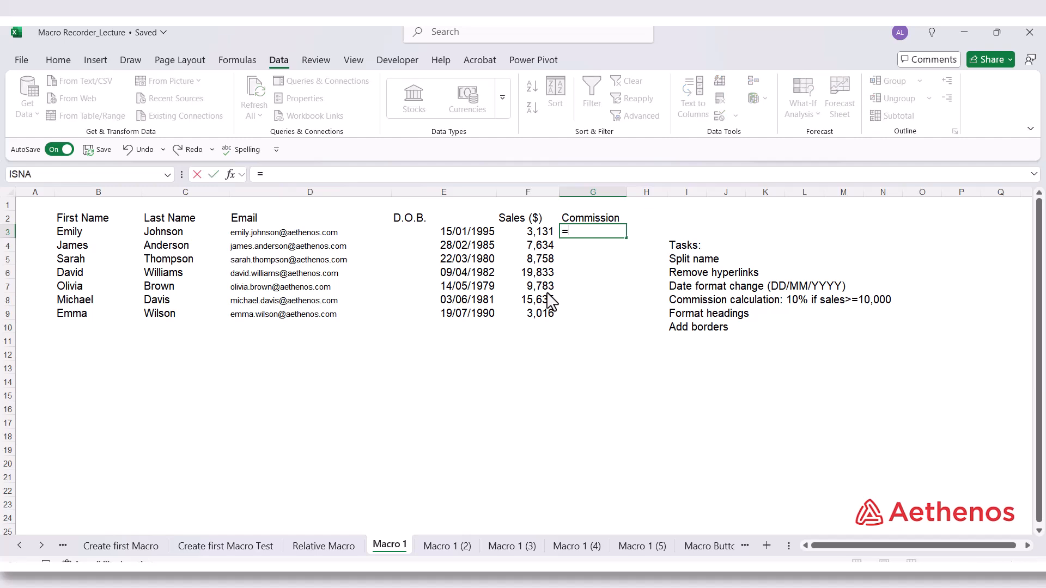
{"action": "type", "text": "if"}
{"action": "key", "text": "Tab"}
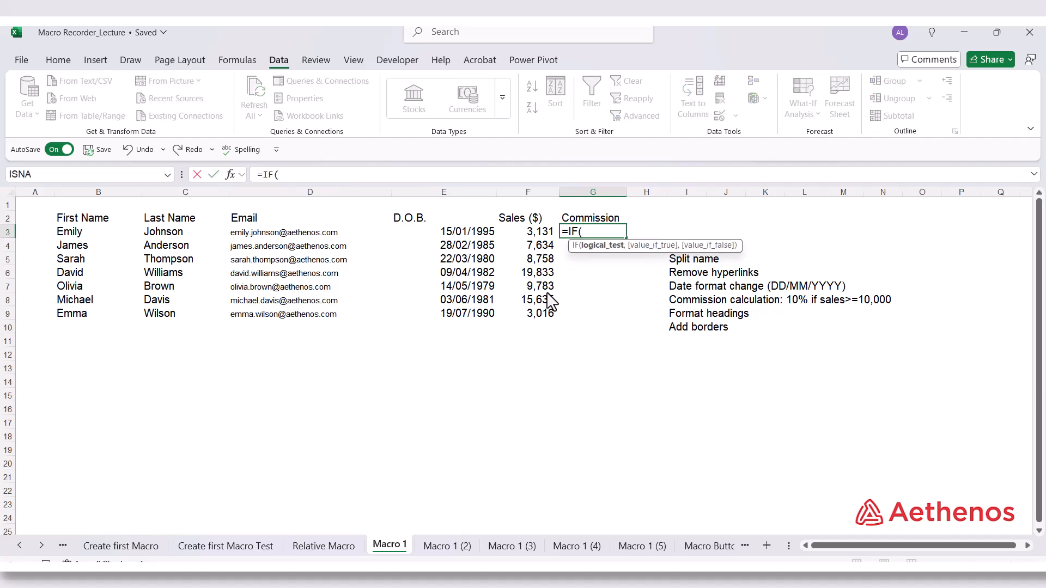
{"action": "left_click", "coordinate": [533, 231]}
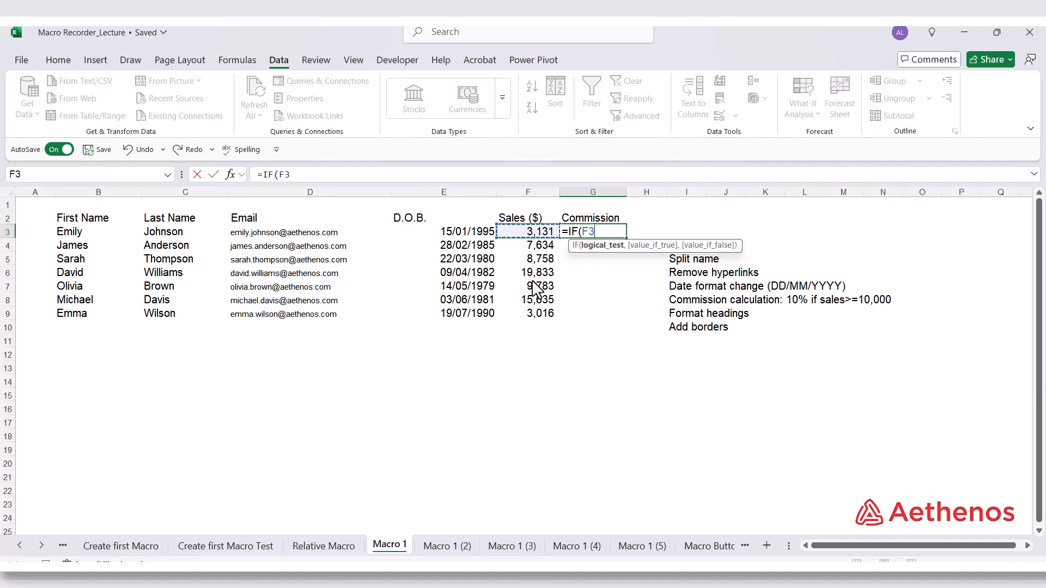
{"action": "type", "text": ">"}
{"action": "type", "text": "=10000"}
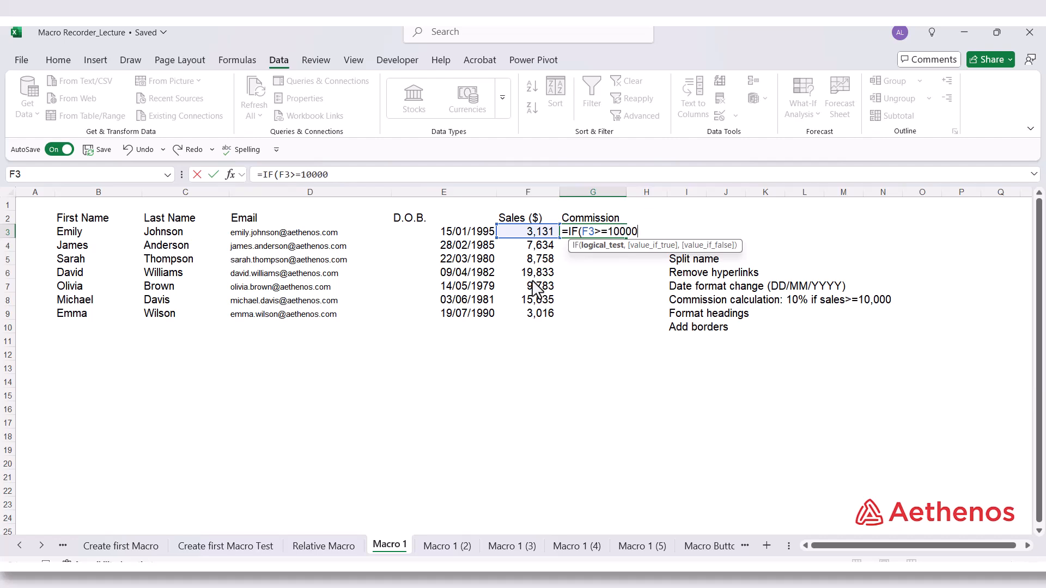
{"action": "type", "text": ","}
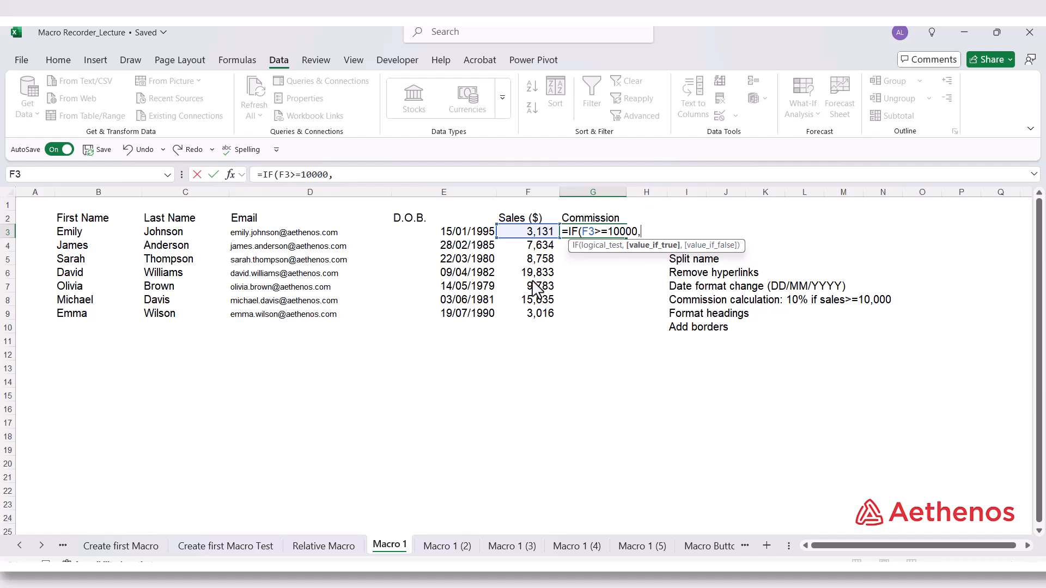
{"action": "key", "text": "Left"}
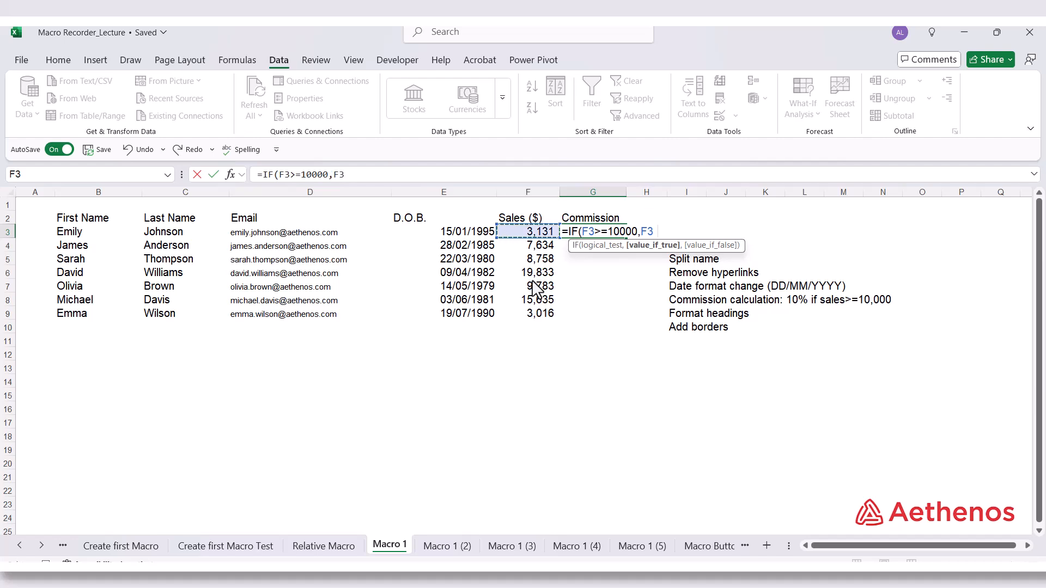
{"action": "type", "text": "*.1,"}
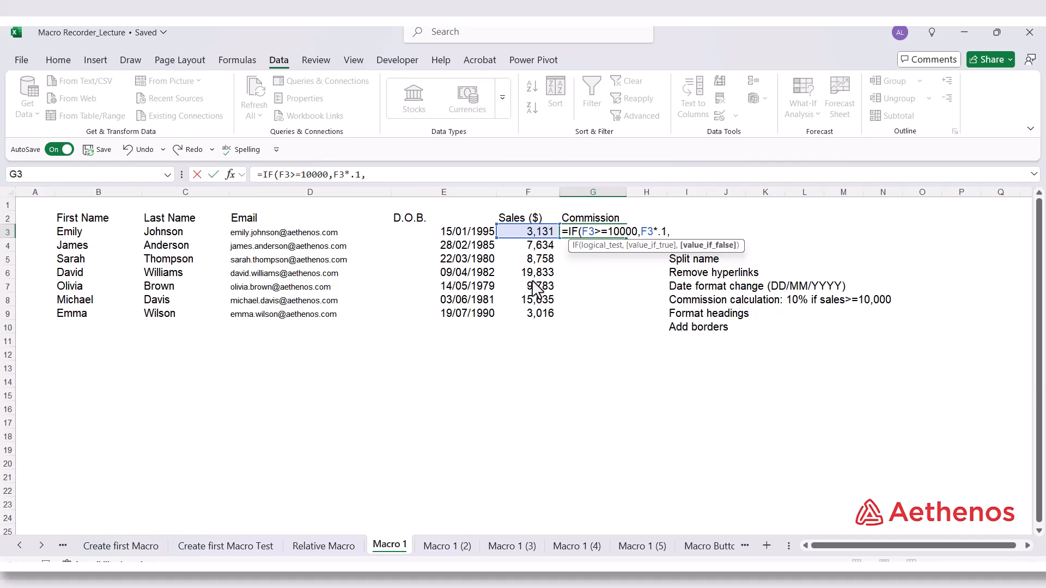
{"action": "type", "text": "0)"}
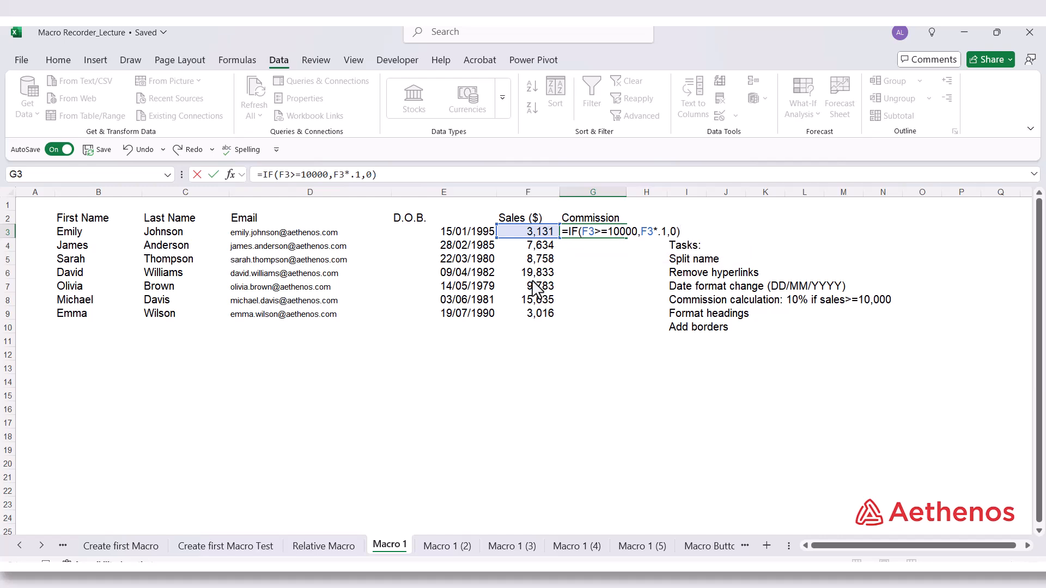
{"action": "key", "text": "ctrl+Return"}
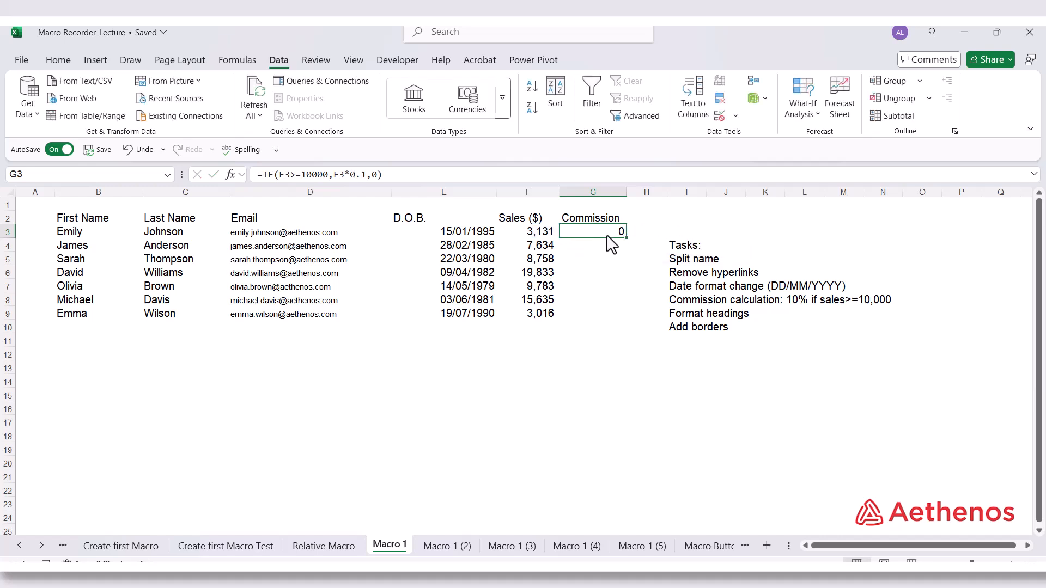
Fill the commission formula down to G9 and apply Comma Style to G3:G9
{"action": "double_click", "coordinate": [625, 238]}
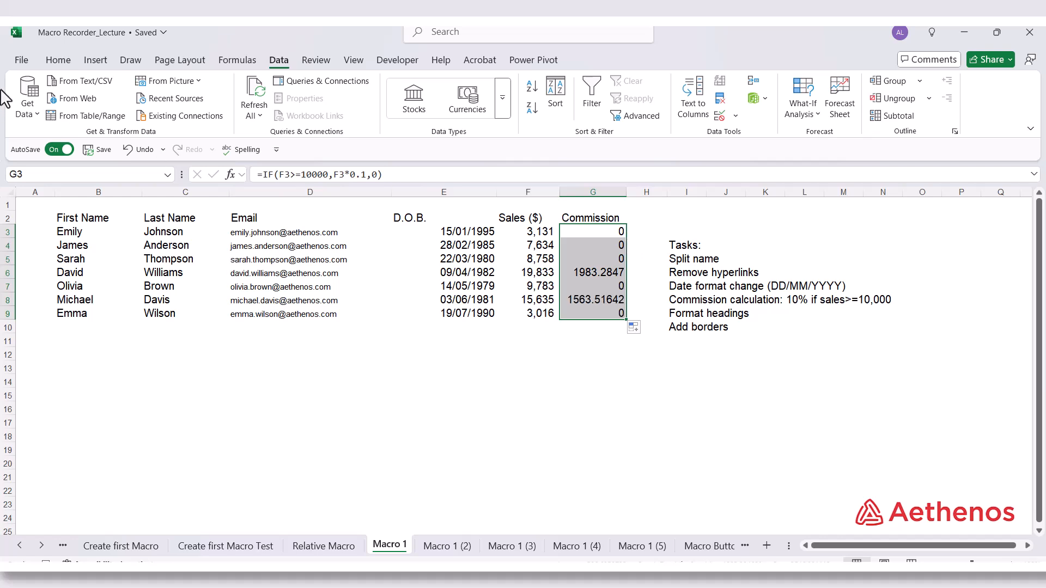
{"action": "left_click", "coordinate": [57, 60]}
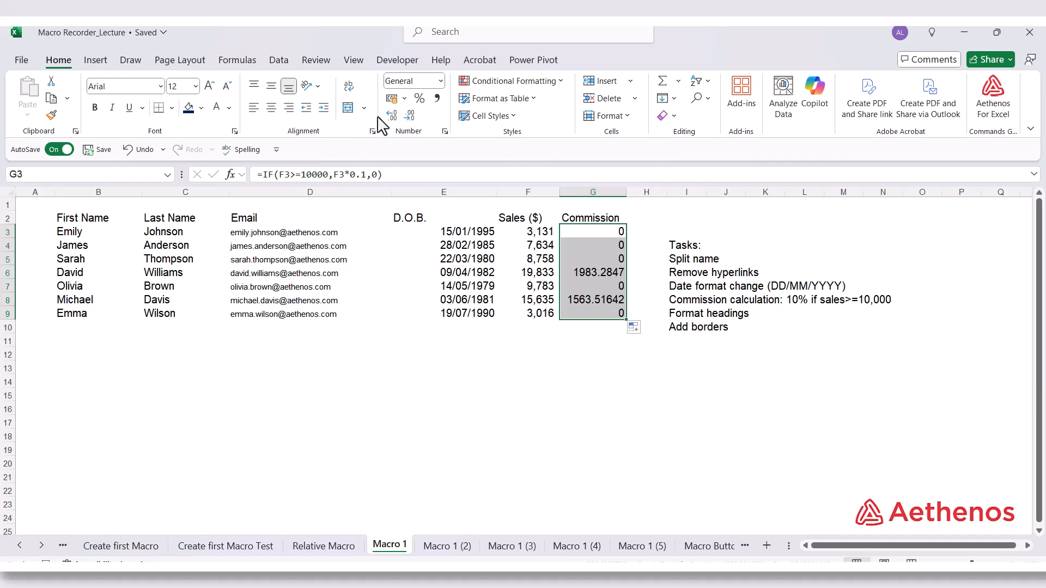
{"action": "left_click", "coordinate": [438, 98]}
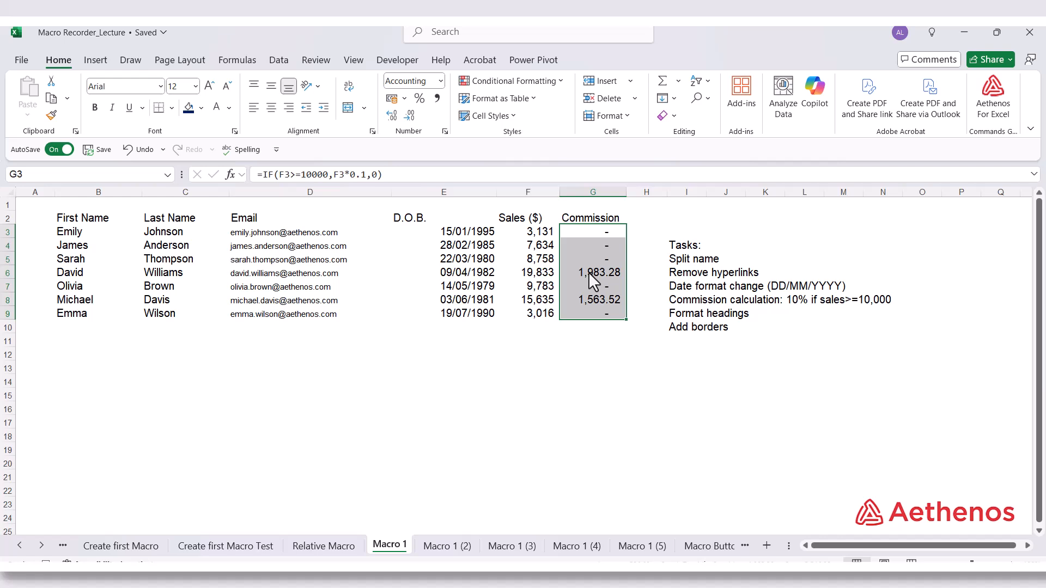
Format the headings in B2:G2 with the standard dark blue fill, white font colour and bold text
{"action": "left_click", "coordinate": [92, 221]}
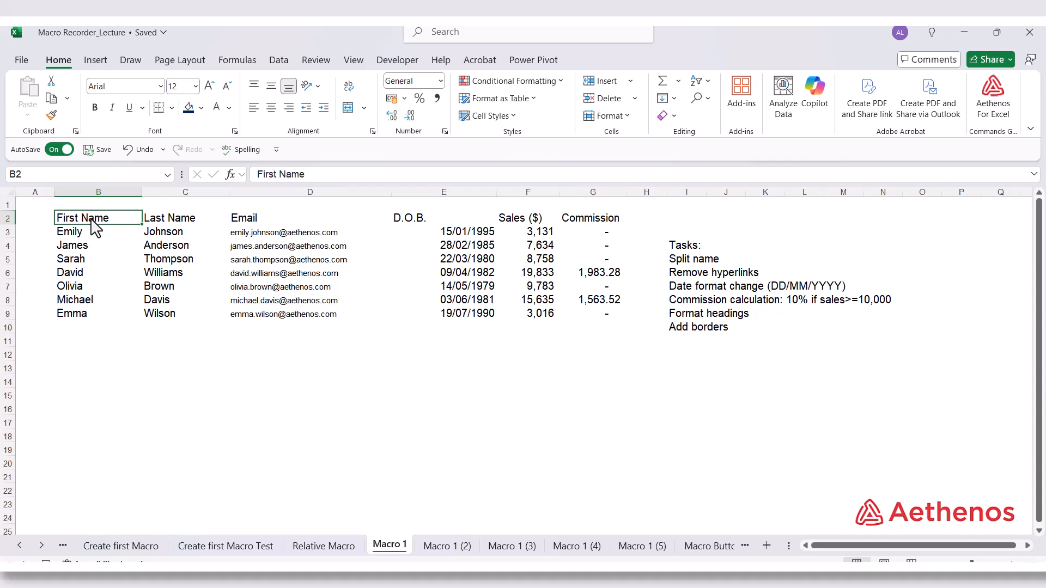
{"action": "key", "text": "ctrl+shift+Right"}
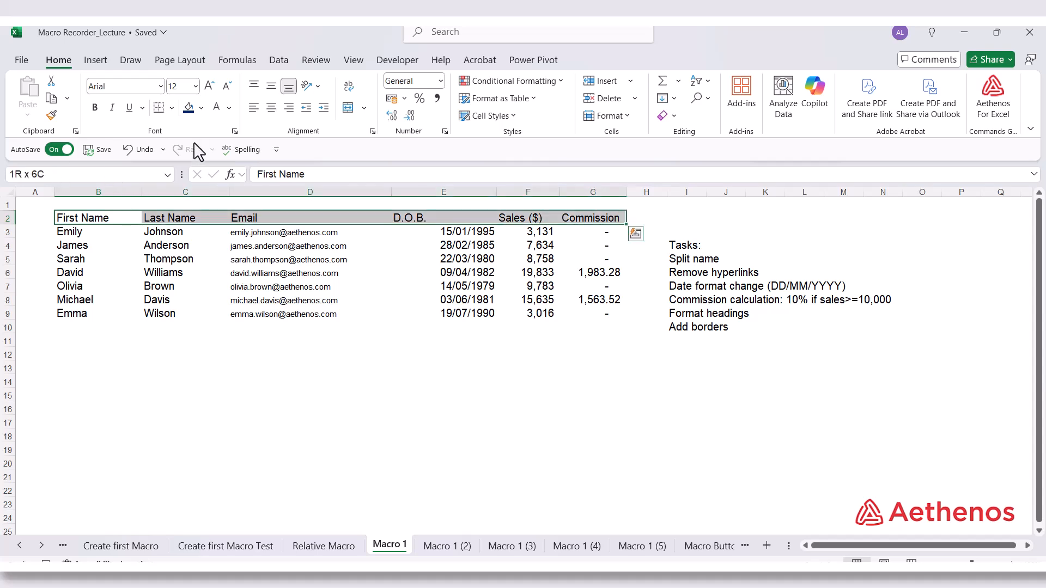
{"action": "left_click", "coordinate": [201, 107]}
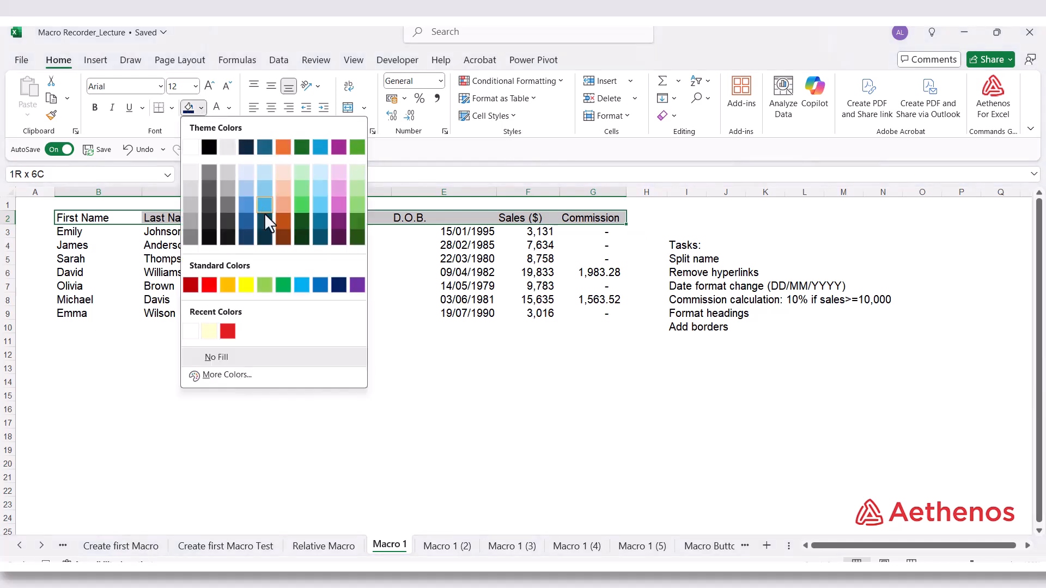
{"action": "left_click", "coordinate": [338, 286]}
{"action": "left_click", "coordinate": [217, 111]}
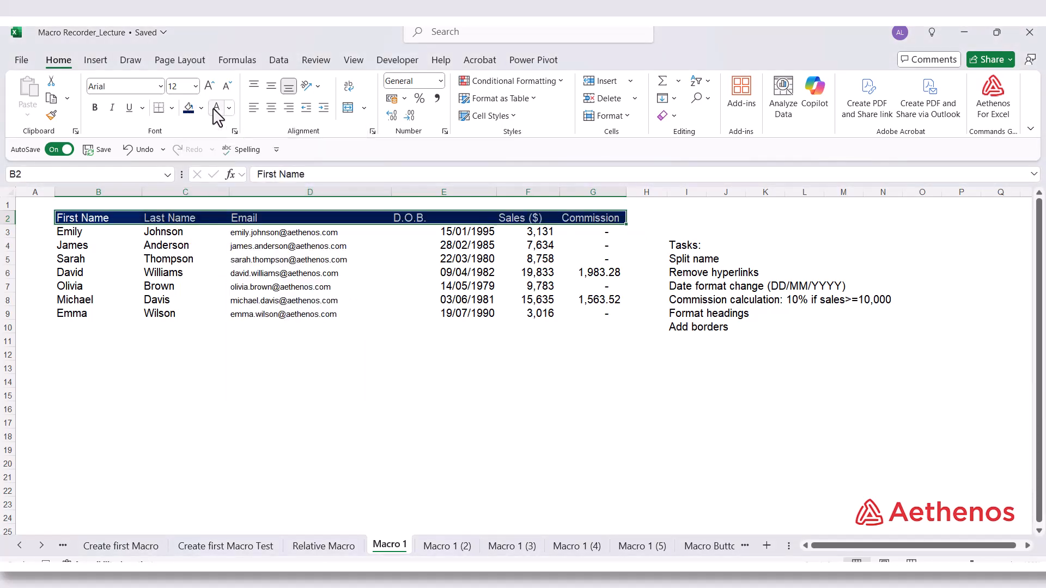
{"action": "left_click", "coordinate": [94, 107]}
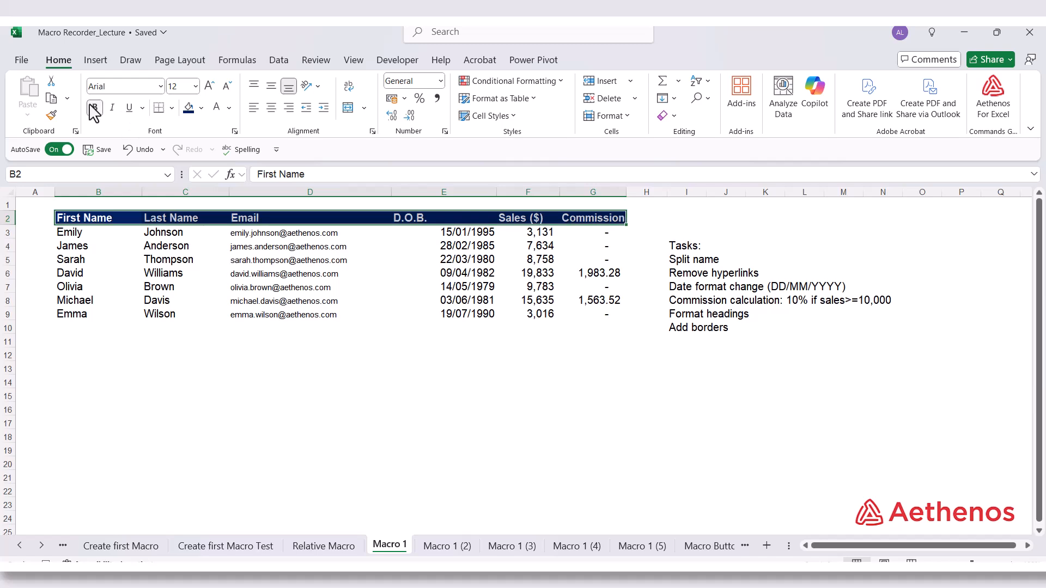
Apply All Borders to the data range B3:G9
{"action": "left_click", "coordinate": [78, 235]}
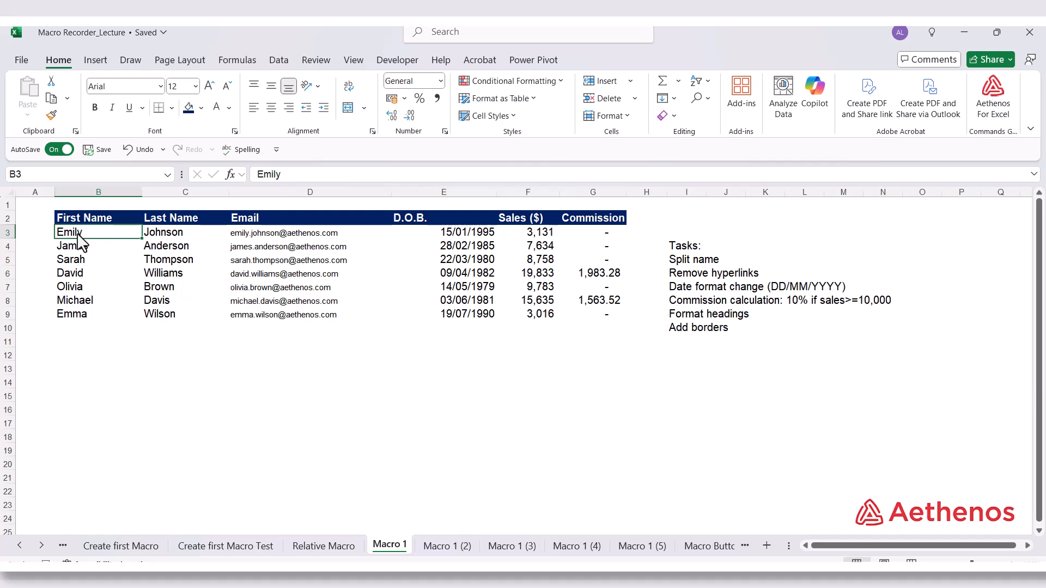
{"action": "key", "text": "ctrl+shift+Down"}
{"action": "key", "text": "ctrl+shift+Right"}
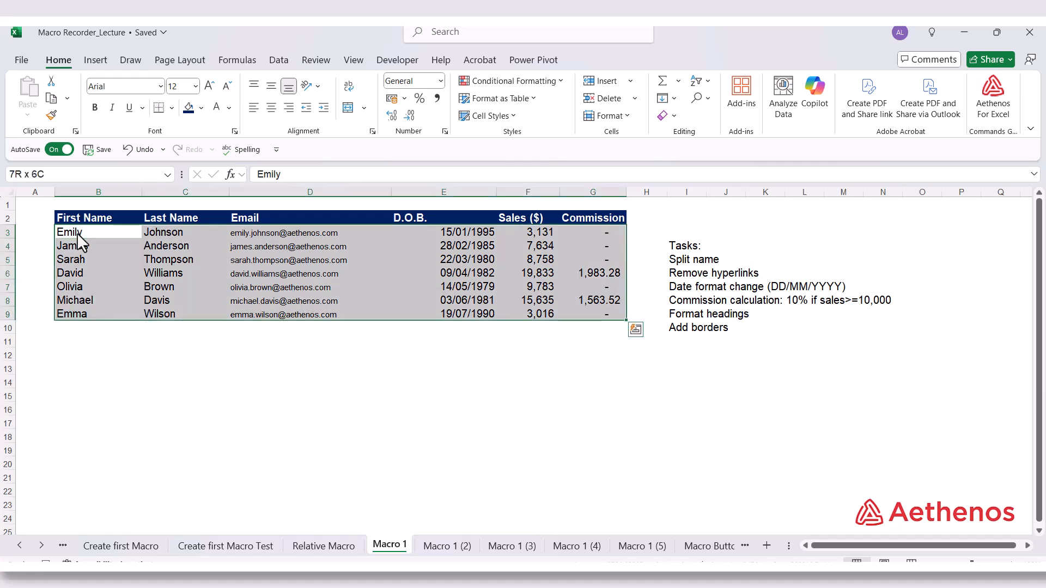
{"action": "left_click", "coordinate": [172, 111]}
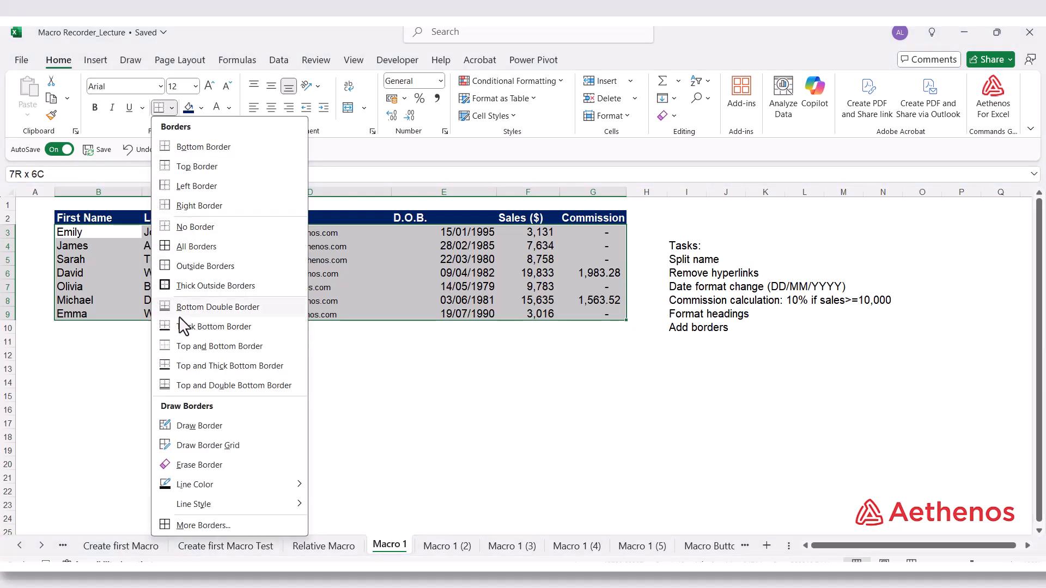
{"action": "left_click", "coordinate": [183, 247]}
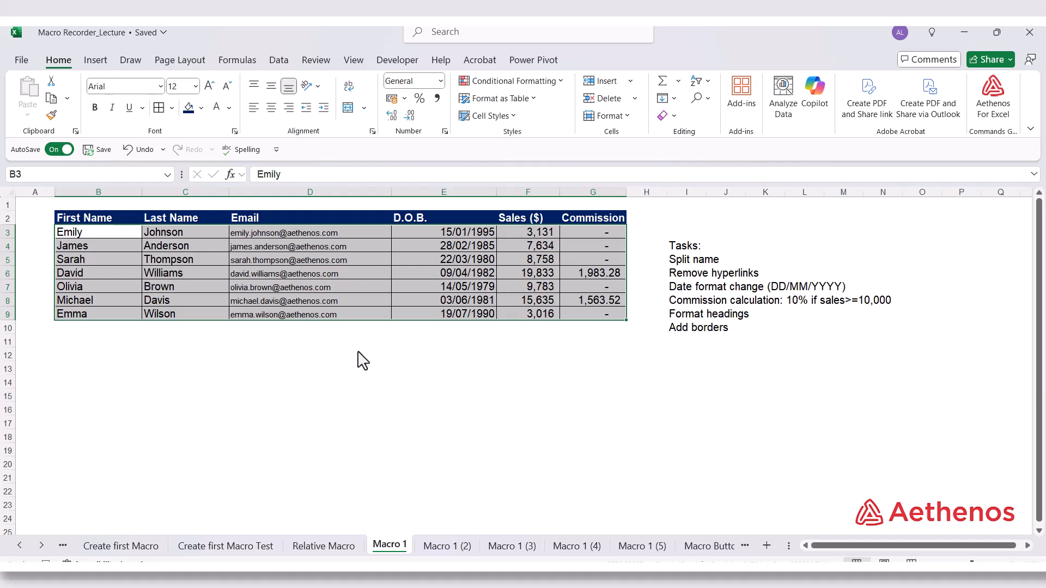
{"action": "left_click", "coordinate": [87, 343]}
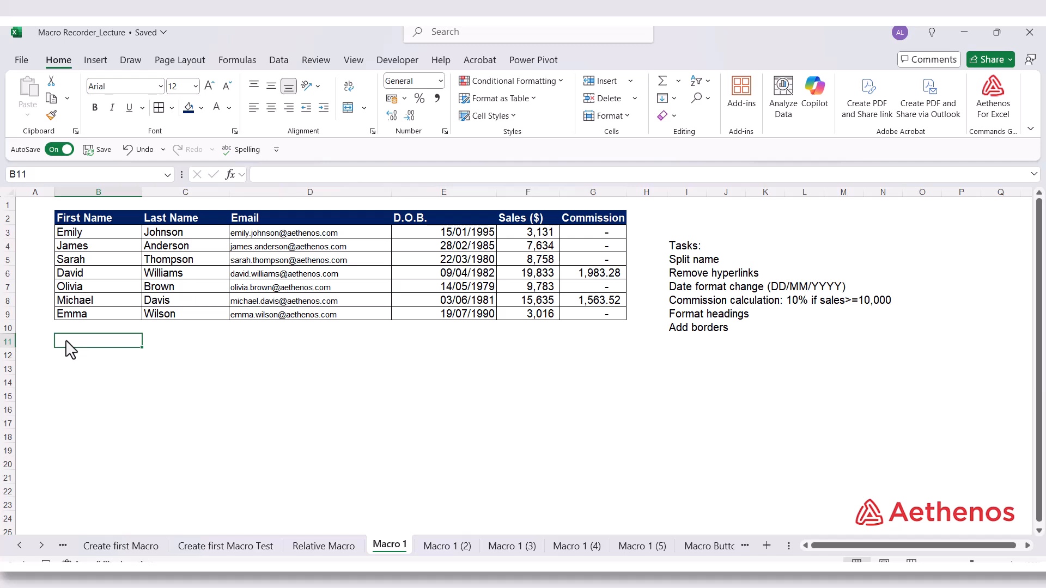
Select cell I2 and stop recording the macro
{"action": "left_click", "coordinate": [673, 222]}
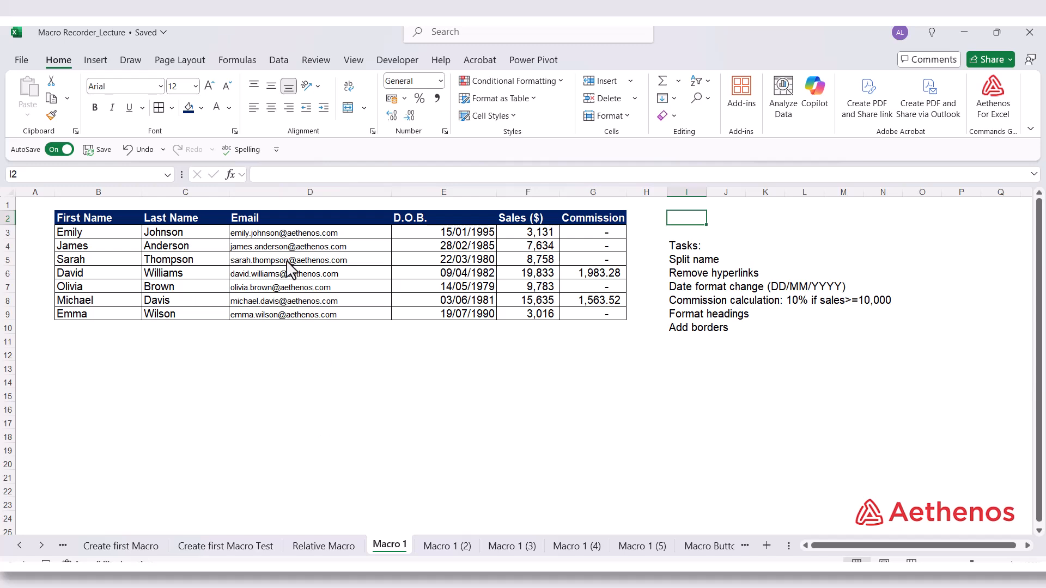
{"action": "left_click", "coordinate": [395, 61]}
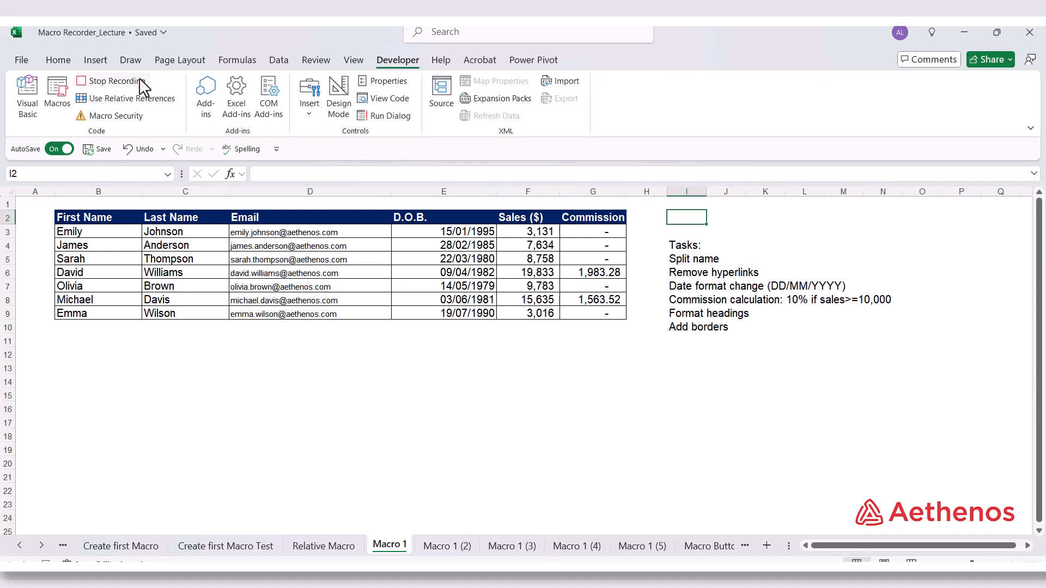
{"action": "left_click", "coordinate": [108, 82]}
Check the workbook's macro list for Sales_Report and close the list without running it
{"action": "left_click", "coordinate": [57, 91]}
{"action": "left_click", "coordinate": [580, 245]}
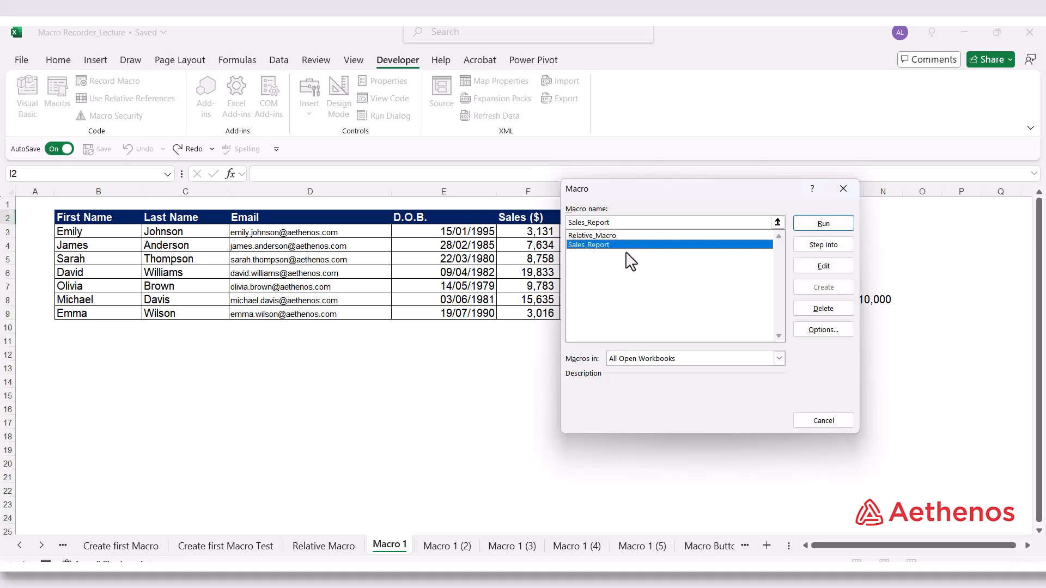
{"action": "left_click", "coordinate": [843, 191]}
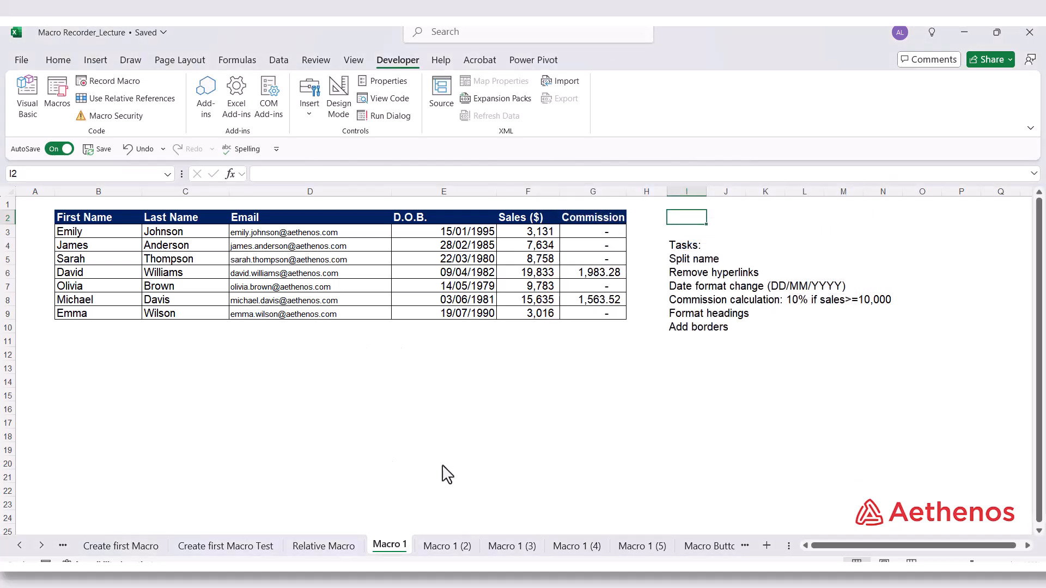
Compare the data on the Macro 1 (2) sheet with Macro 1, ending on Macro 1 (2) with cell C13 selected
{"action": "left_click", "coordinate": [446, 546]}
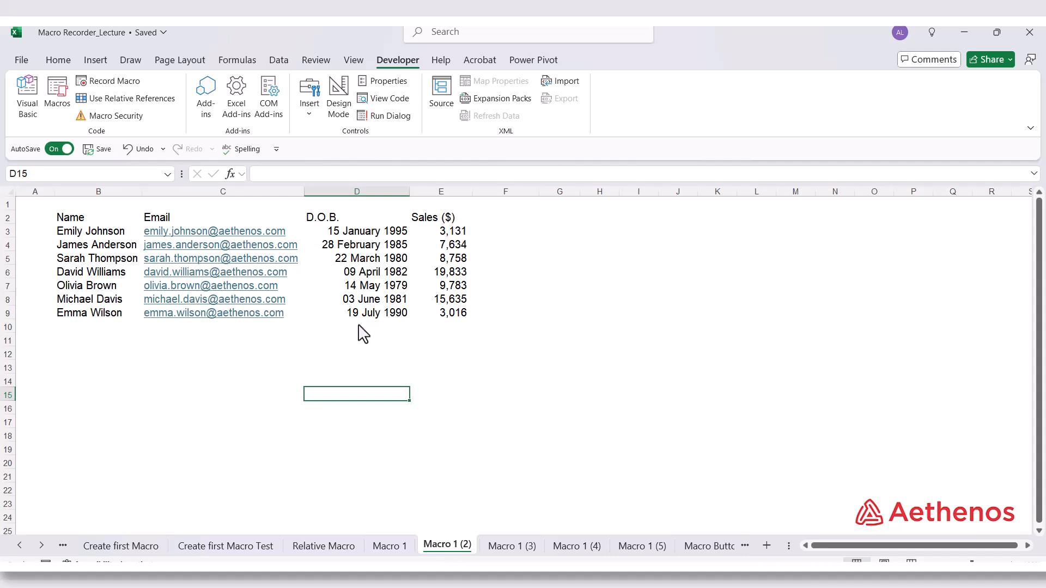
{"action": "left_click", "coordinate": [393, 547]}
{"action": "left_click", "coordinate": [452, 548]}
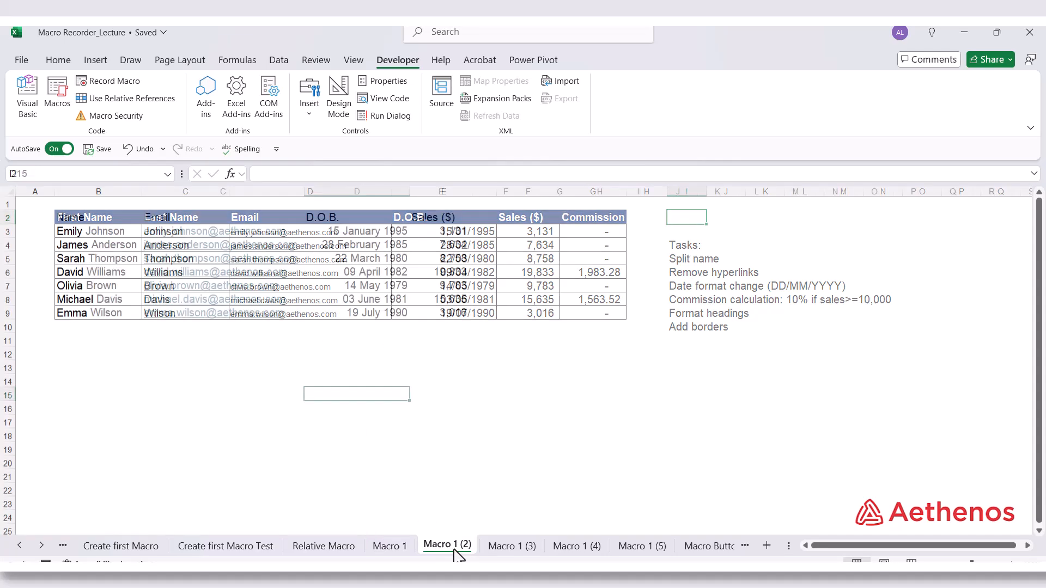
{"action": "left_click", "coordinate": [198, 367]}
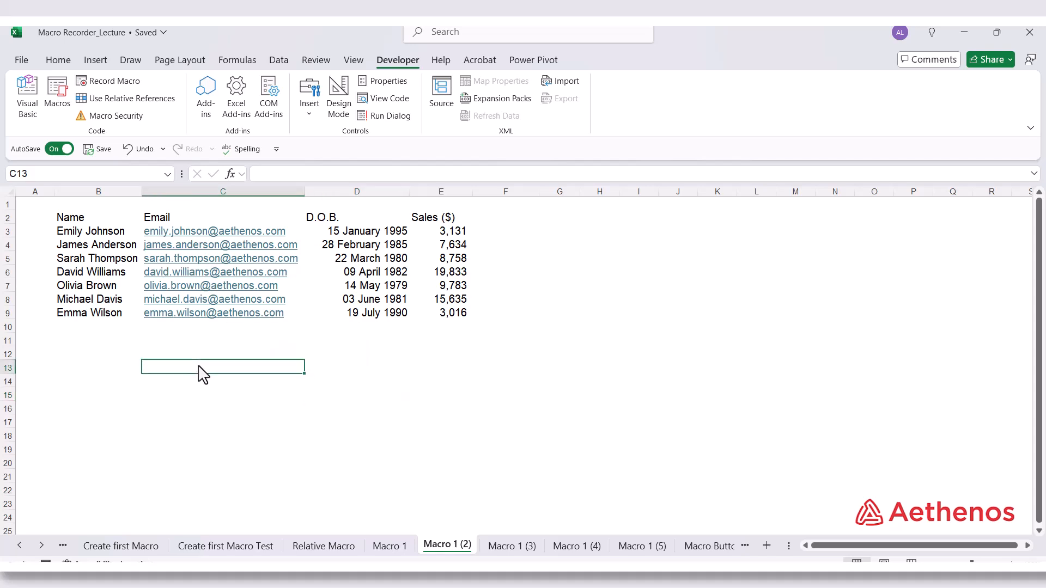
Show Sales_Report in the macro list from the Macro 1 (2) sheet, closing it without running the macro
{"action": "left_click", "coordinate": [55, 95]}
{"action": "left_click", "coordinate": [600, 246]}
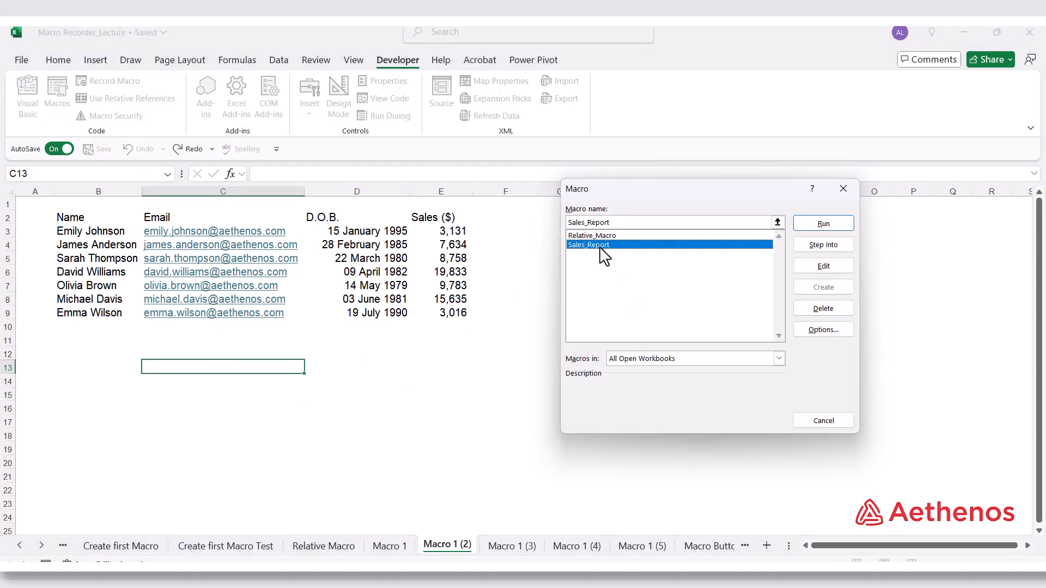
{"action": "left_click", "coordinate": [843, 188]}
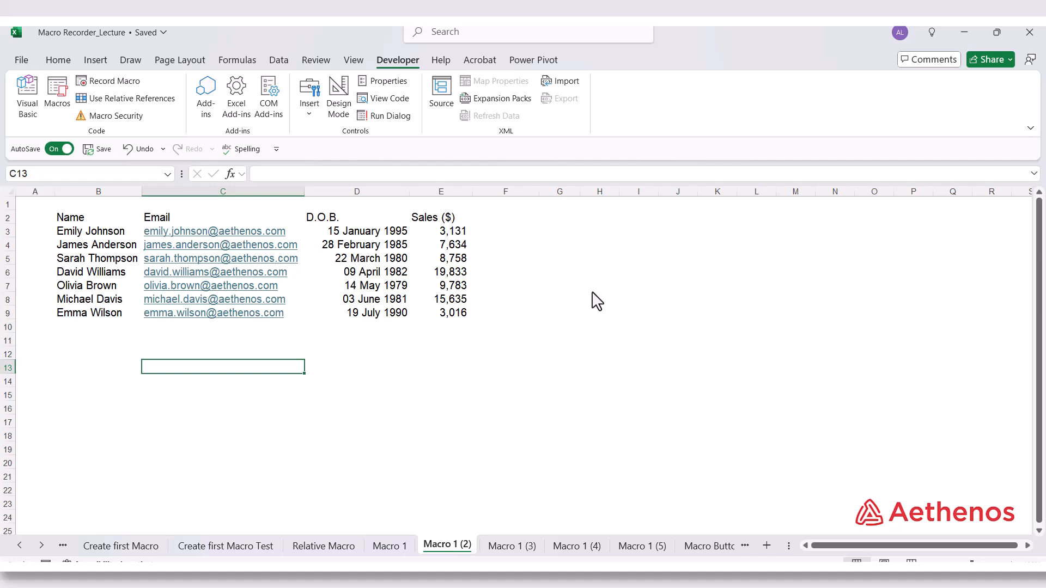
Run the Sales_Report macro on the Macro 1 (2) sheet and compare the output with the Macro 1 sheet
{"action": "key", "text": "ctrl+shift+m"}
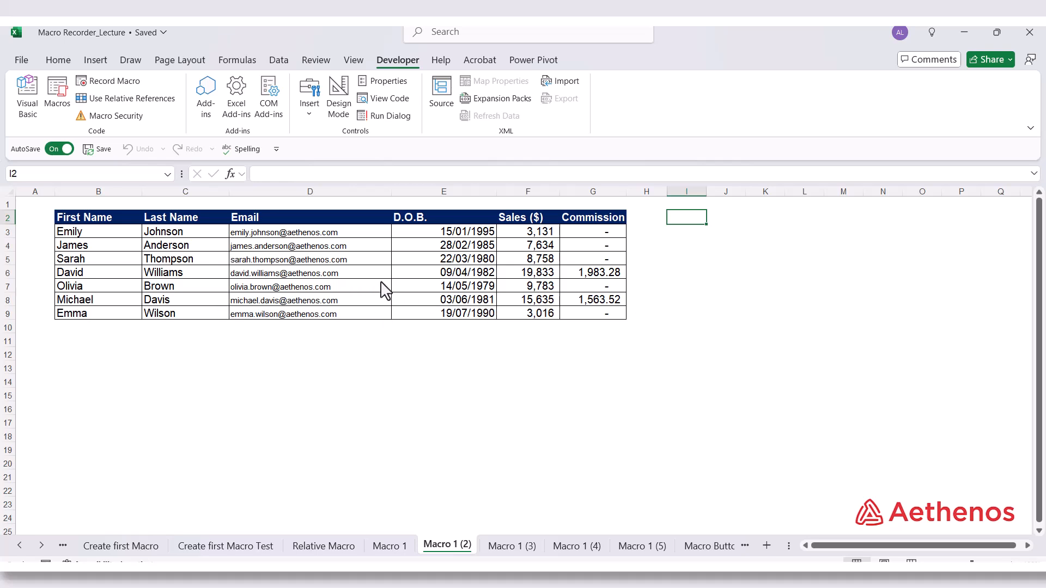
{"action": "left_click", "coordinate": [393, 548]}
{"action": "left_click", "coordinate": [436, 546]}
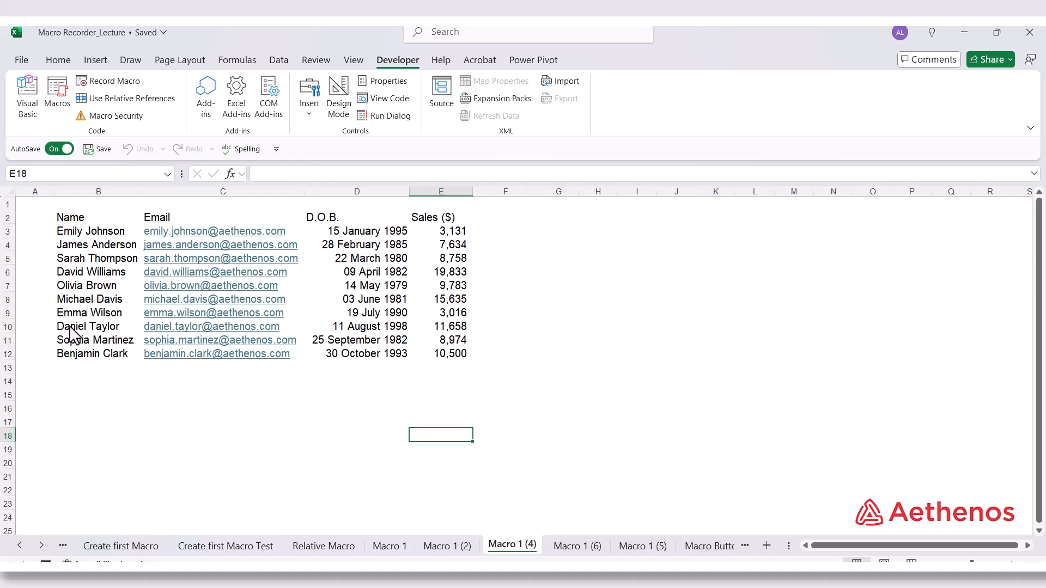
Check the additional records in rows 10 to 12 of Macro 1 (4) against Macro 1 (2), and run Sales_Report on Macro 1 (4)
{"action": "left_click_drag", "start_coordinate": [75, 327], "coordinate": [450, 356]}
{"action": "left_click", "coordinate": [420, 422]}
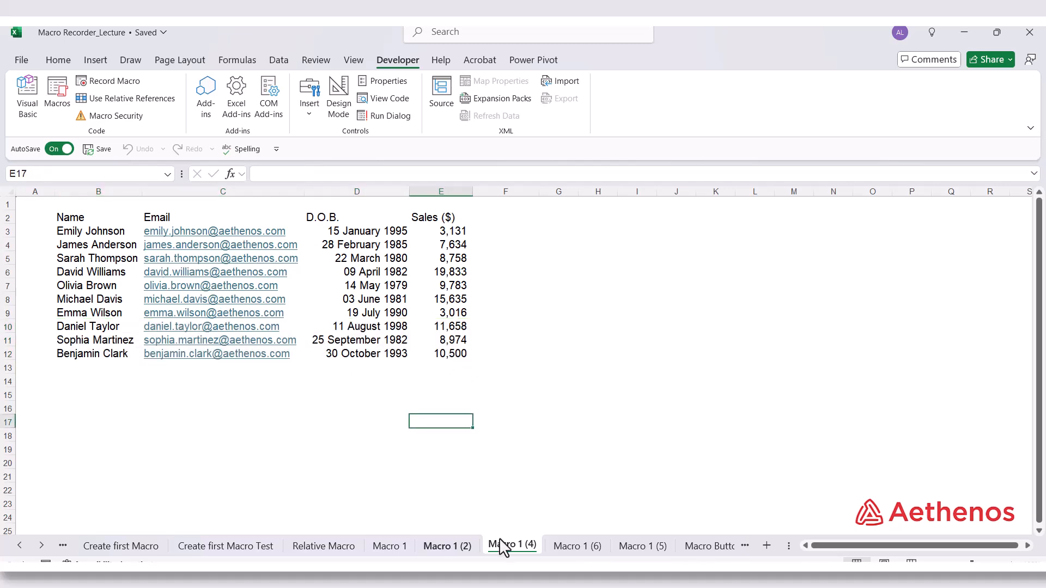
{"action": "left_click", "coordinate": [459, 546]}
{"action": "left_click", "coordinate": [528, 545]}
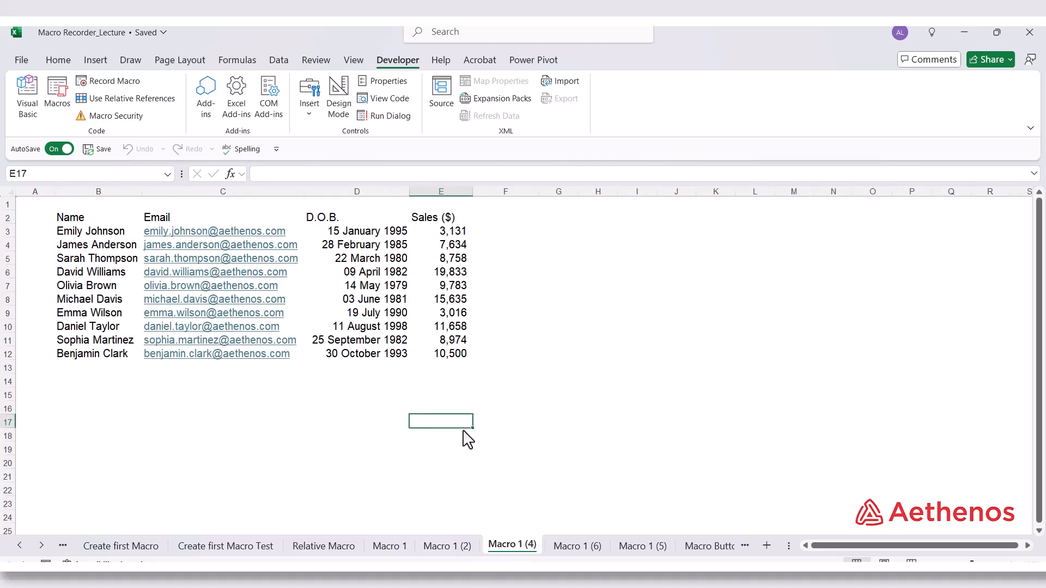
{"action": "left_click", "coordinate": [347, 395]}
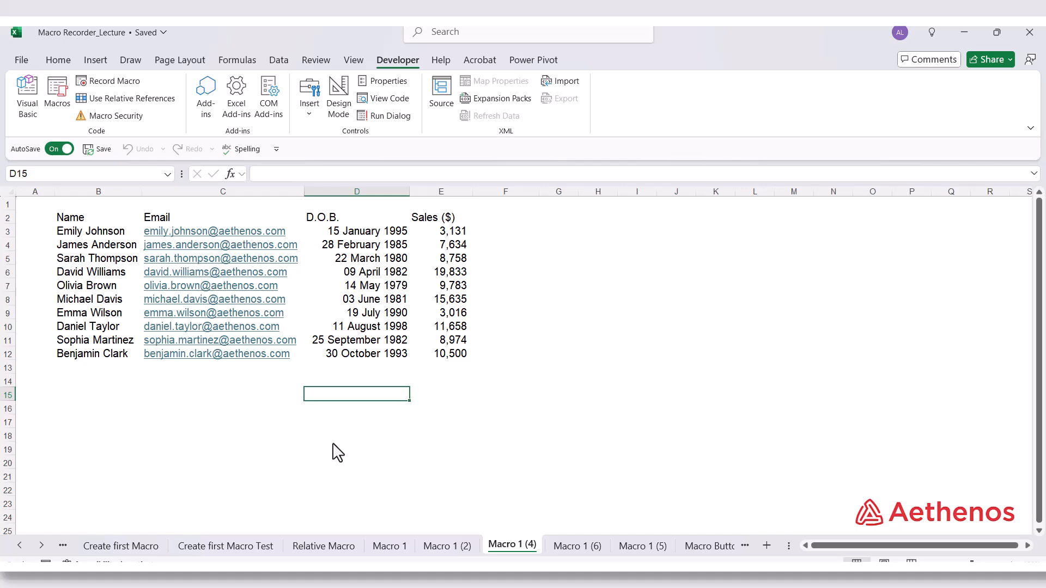
{"action": "key", "text": "ctrl+shift+m"}
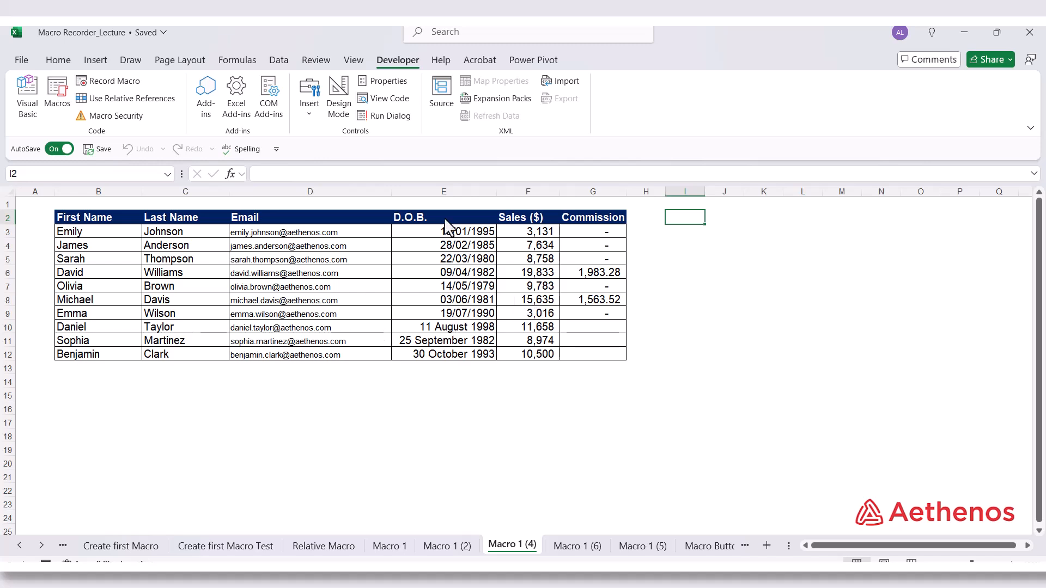
Examine the D.O.B. format and Commission cells of rows 10 to 12 on Macro 1 (4), comparing them with the rows above
{"action": "left_click_drag", "start_coordinate": [424, 326], "coordinate": [417, 349]}
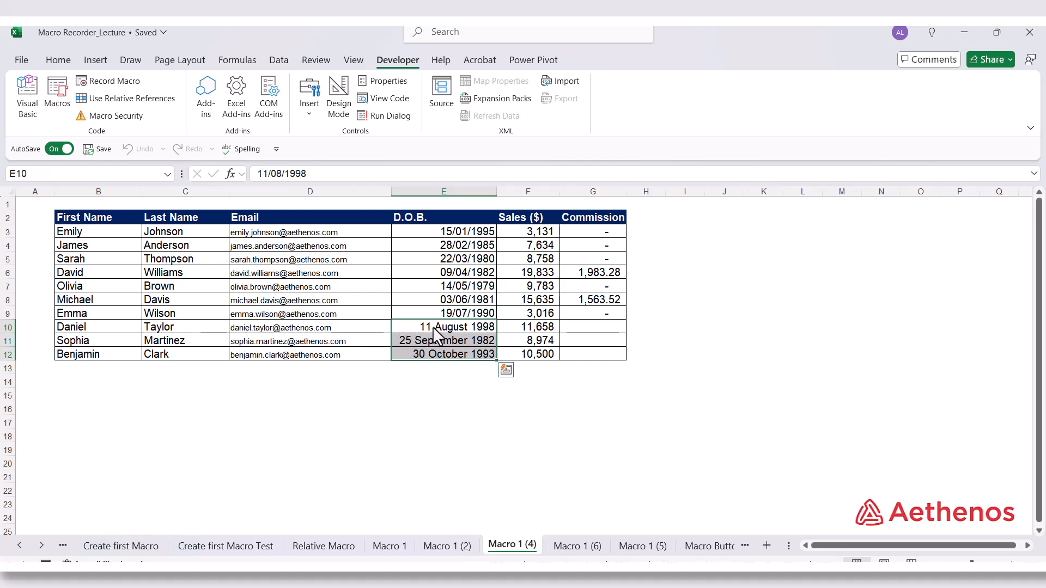
{"action": "left_click_drag", "start_coordinate": [589, 329], "coordinate": [587, 361]}
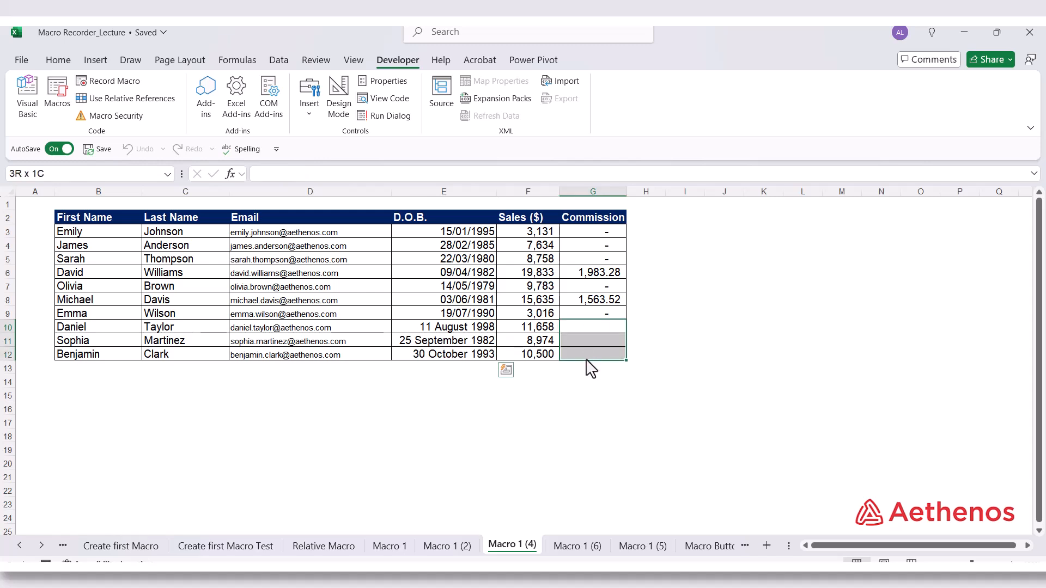
{"action": "left_click", "coordinate": [472, 332]}
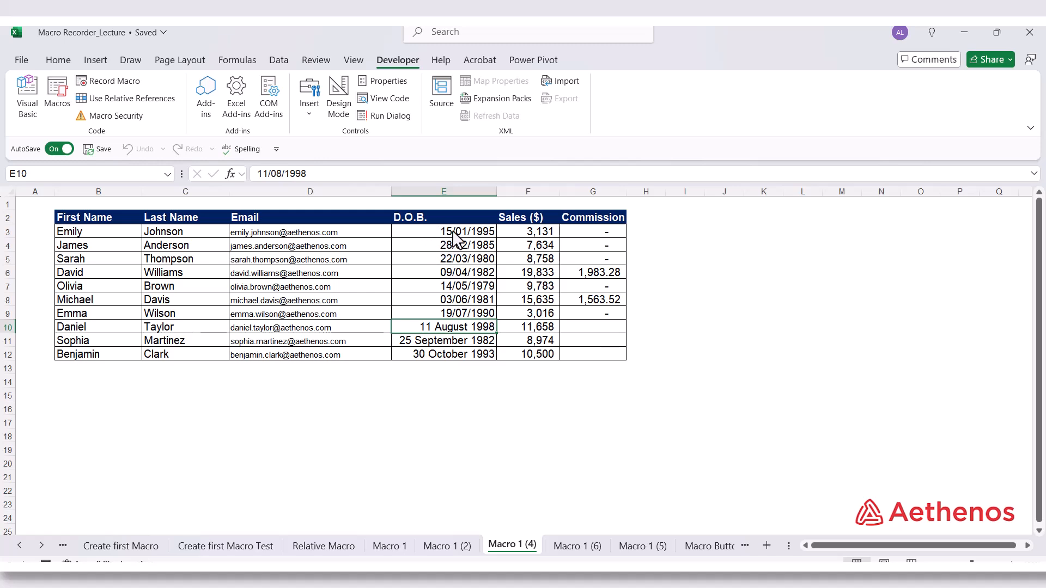
{"action": "left_click_drag", "start_coordinate": [454, 233], "coordinate": [453, 312]}
{"action": "left_click", "coordinate": [156, 234]}
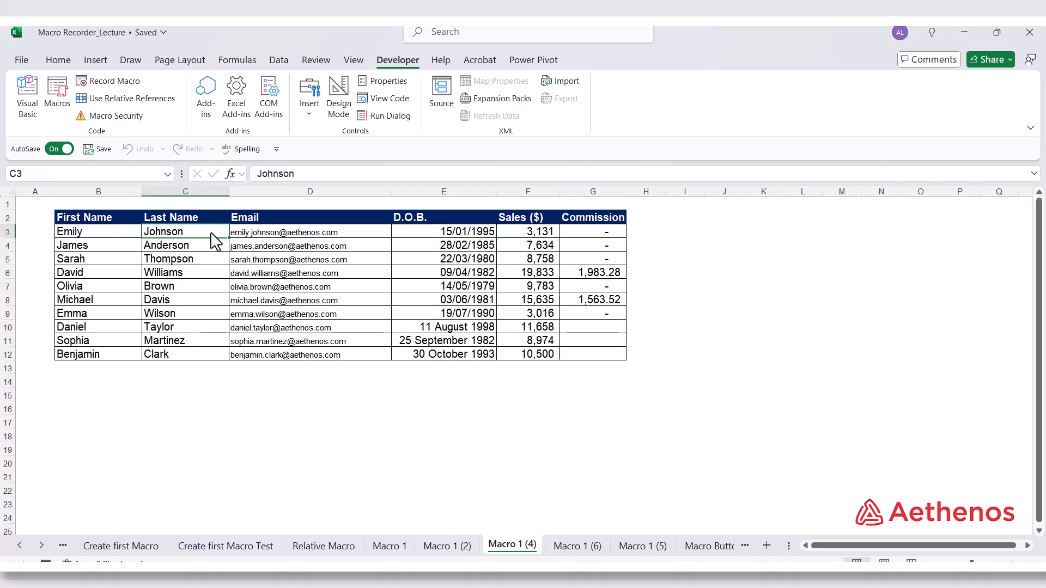
{"action": "left_click", "coordinate": [287, 235]}
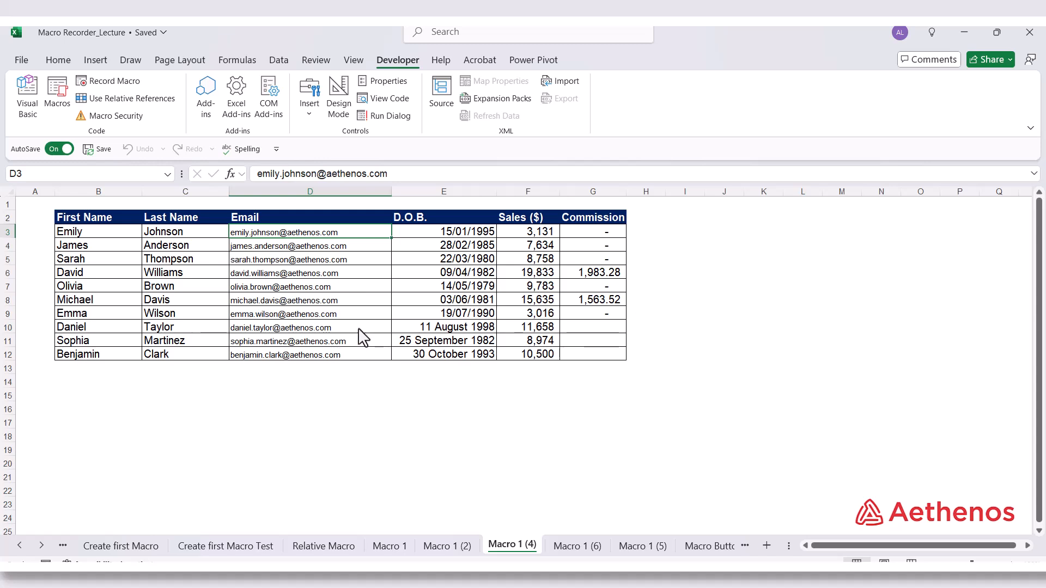
{"action": "left_click_drag", "start_coordinate": [443, 328], "coordinate": [442, 353]}
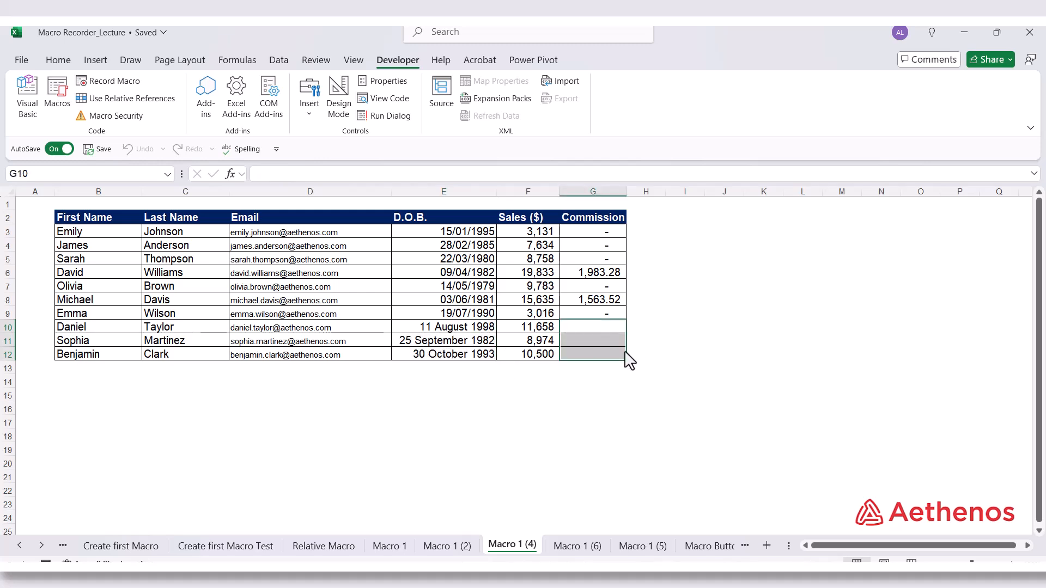
{"action": "left_click_drag", "start_coordinate": [472, 327], "coordinate": [473, 357]}
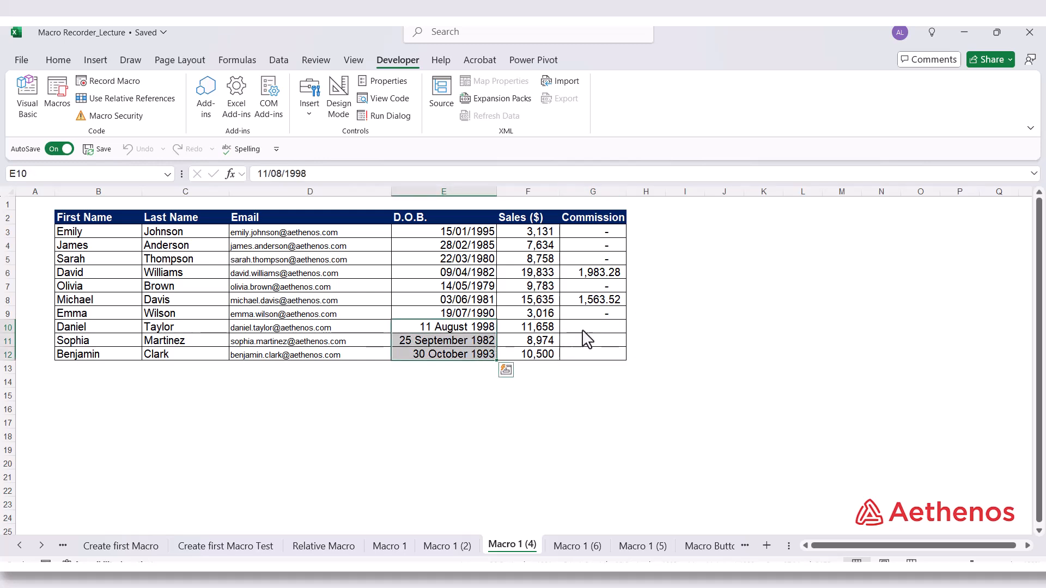
{"action": "left_click", "coordinate": [592, 327]}
{"action": "left_click_drag", "start_coordinate": [597, 335], "coordinate": [585, 350]}
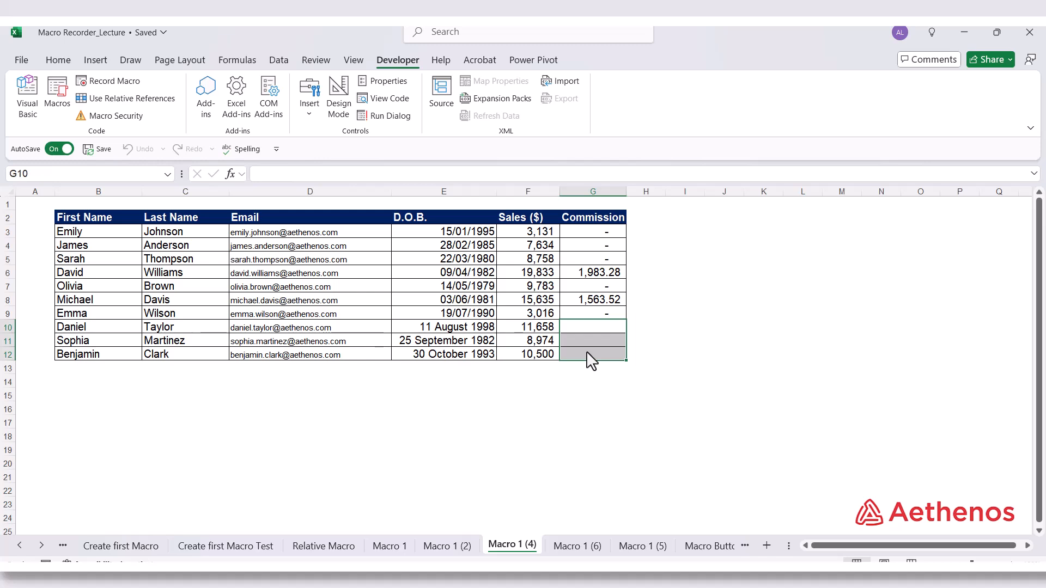
Inspect the D.O.B. and Sales columns across rows 3 to 12, the first record, and ranges E10:E12 and G10:G12, ending on E10
{"action": "left_click", "coordinate": [460, 331]}
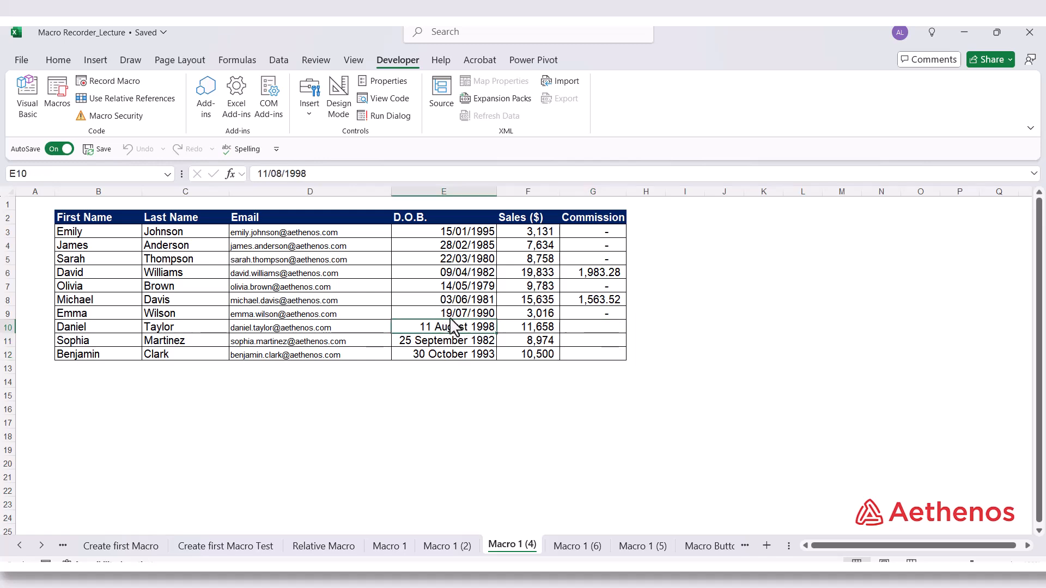
{"action": "left_click", "coordinate": [437, 234]}
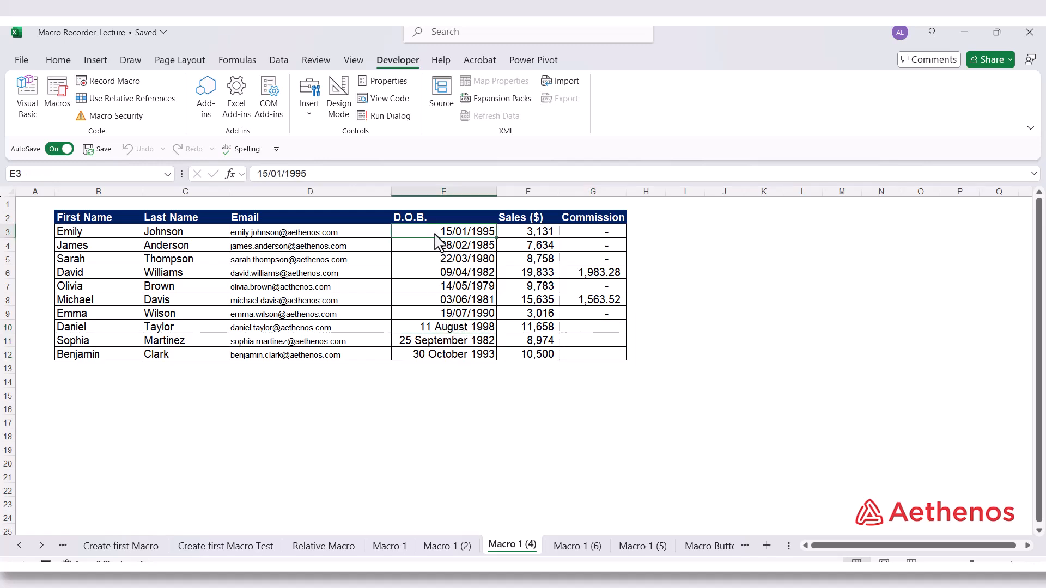
{"action": "left_click_drag", "start_coordinate": [443, 240], "coordinate": [438, 363]}
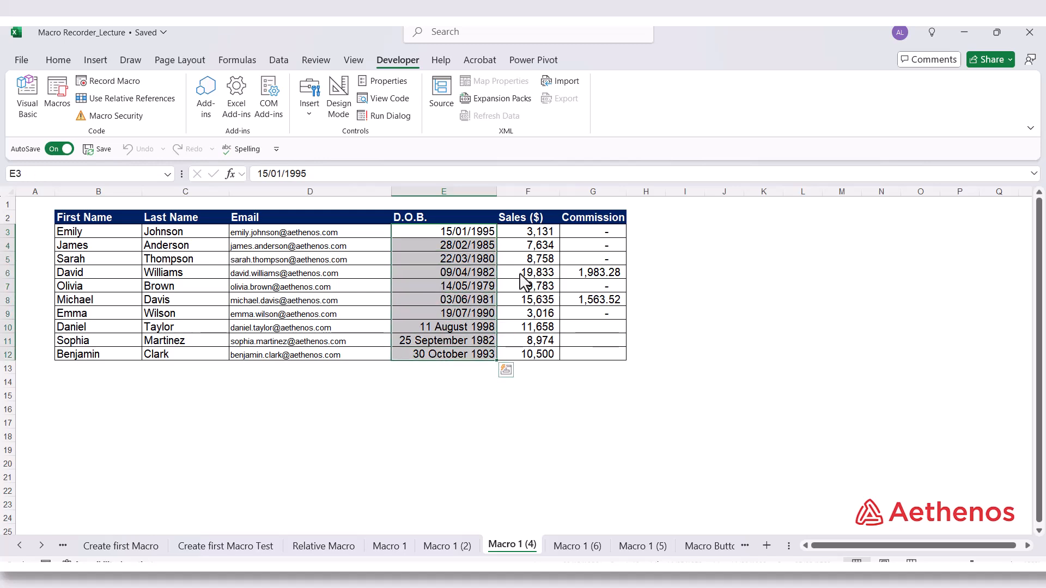
{"action": "left_click_drag", "start_coordinate": [526, 233], "coordinate": [515, 360]}
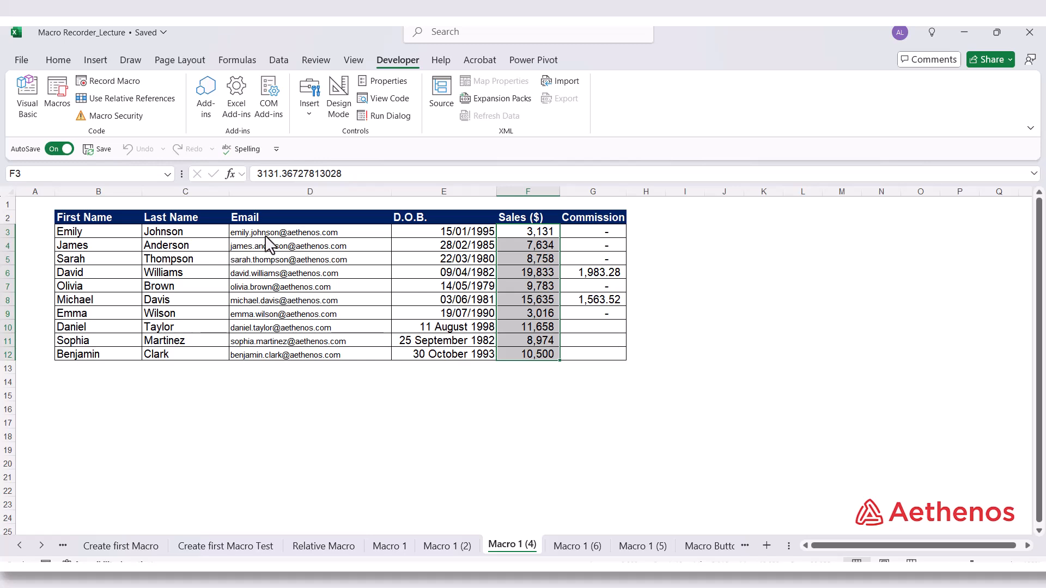
{"action": "left_click", "coordinate": [102, 234]}
{"action": "left_click_drag", "start_coordinate": [101, 235], "coordinate": [570, 243]}
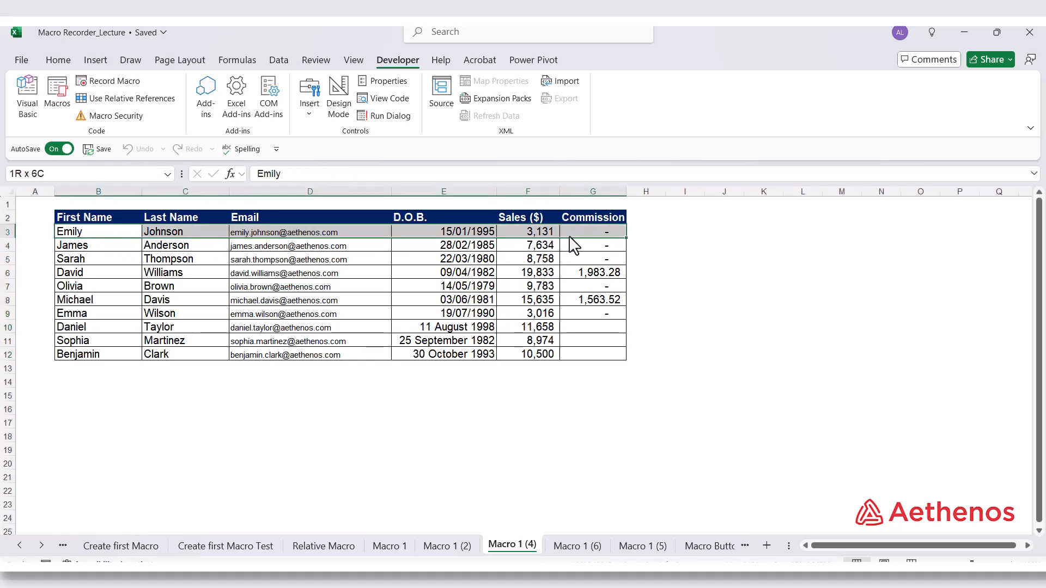
{"action": "left_click", "coordinate": [406, 332]}
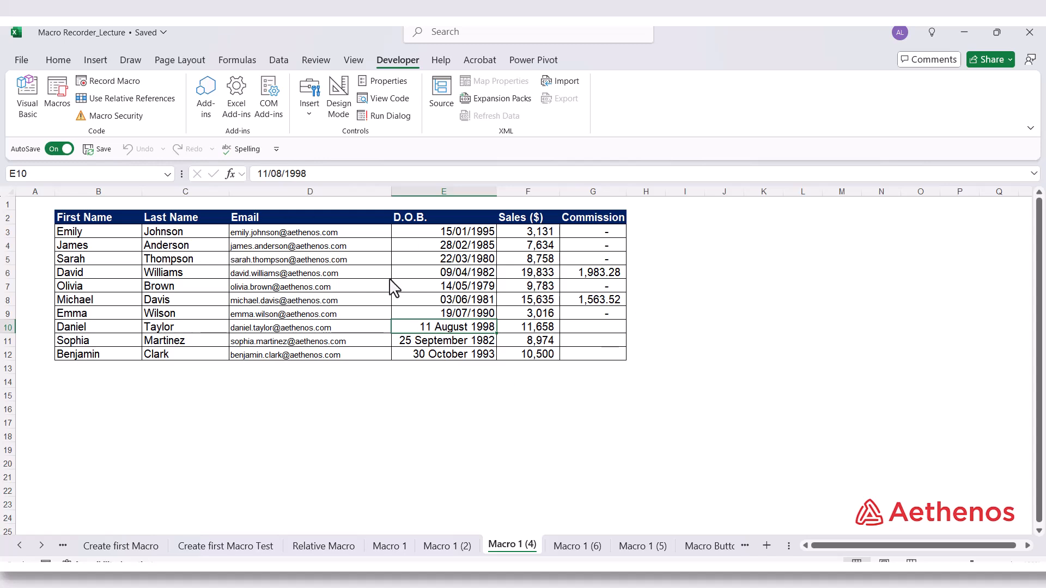
{"action": "left_click_drag", "start_coordinate": [455, 234], "coordinate": [446, 322]}
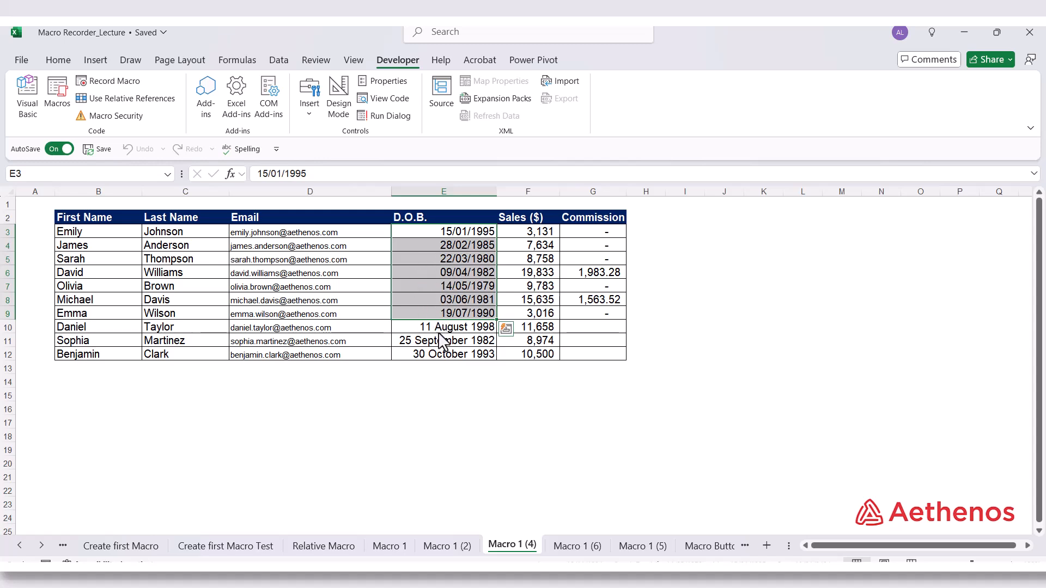
{"action": "left_click_drag", "start_coordinate": [439, 331], "coordinate": [435, 352]}
{"action": "left_click_drag", "start_coordinate": [576, 329], "coordinate": [572, 361]}
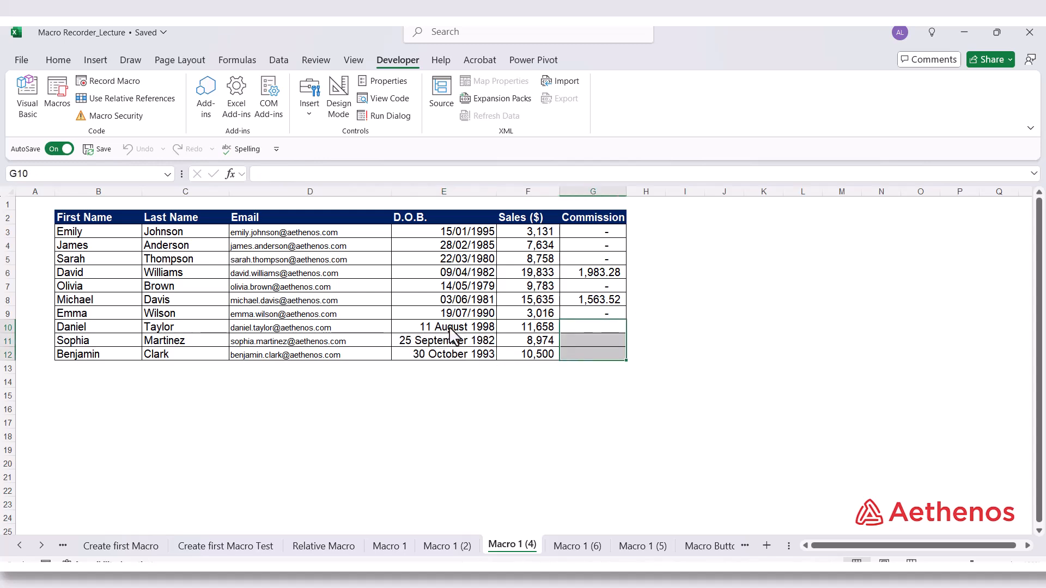
{"action": "left_click", "coordinate": [485, 332]}
{"action": "left_click_drag", "start_coordinate": [488, 343], "coordinate": [493, 353]}
{"action": "left_click_drag", "start_coordinate": [577, 330], "coordinate": [567, 355]}
{"action": "left_click", "coordinate": [474, 329]}
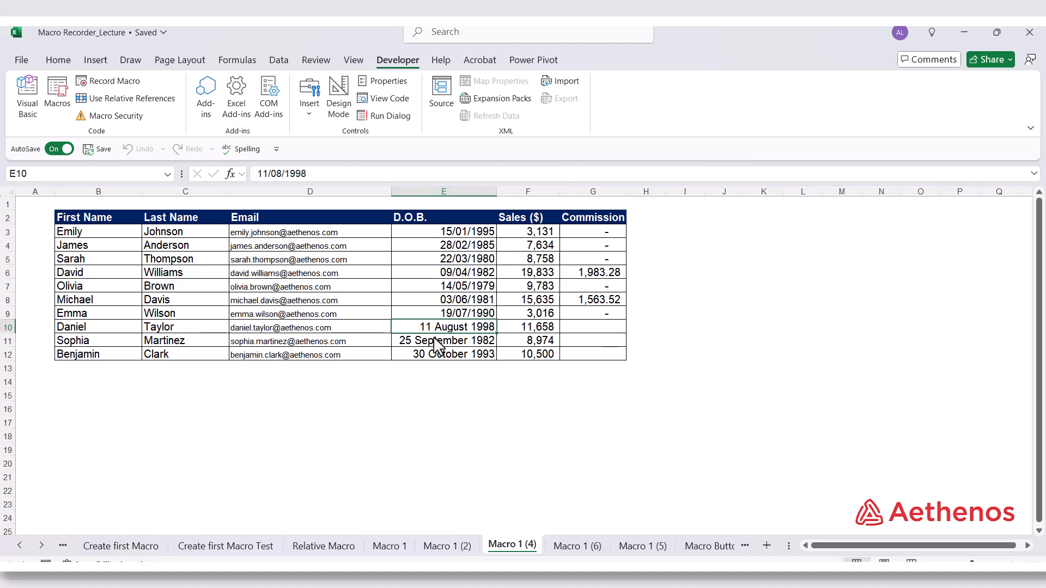
Open the Sales_Report macro's code for editing in the Visual Basic editor and look through its recorded statements
{"action": "left_click", "coordinate": [57, 94]}
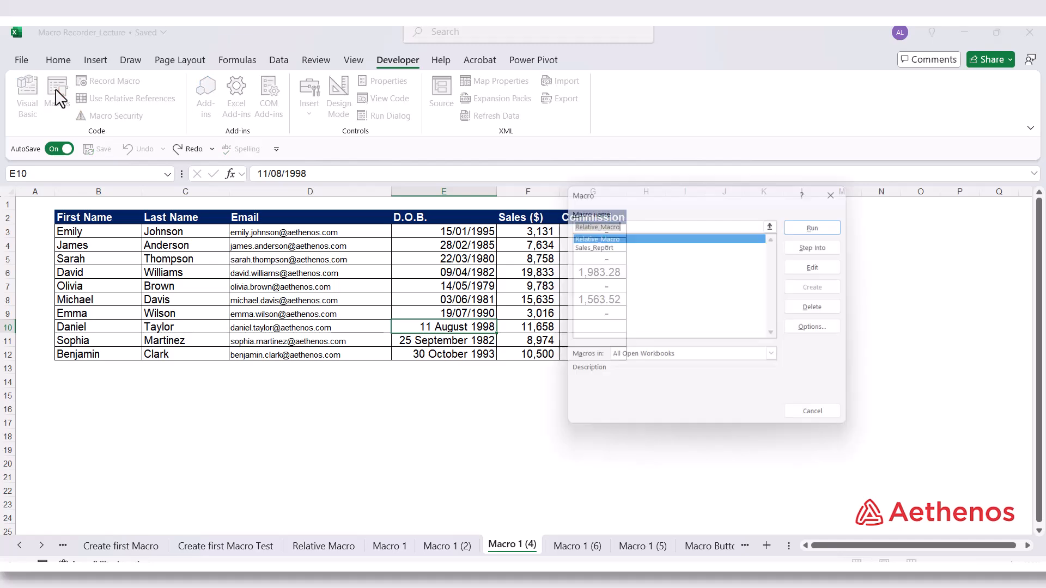
{"action": "left_click", "coordinate": [618, 245]}
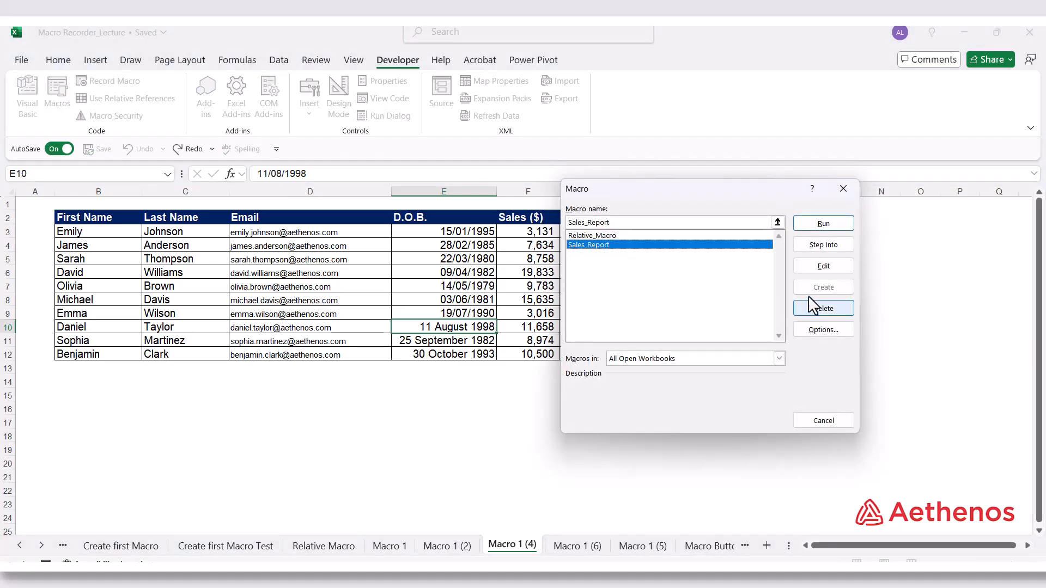
{"action": "left_click", "coordinate": [822, 267]}
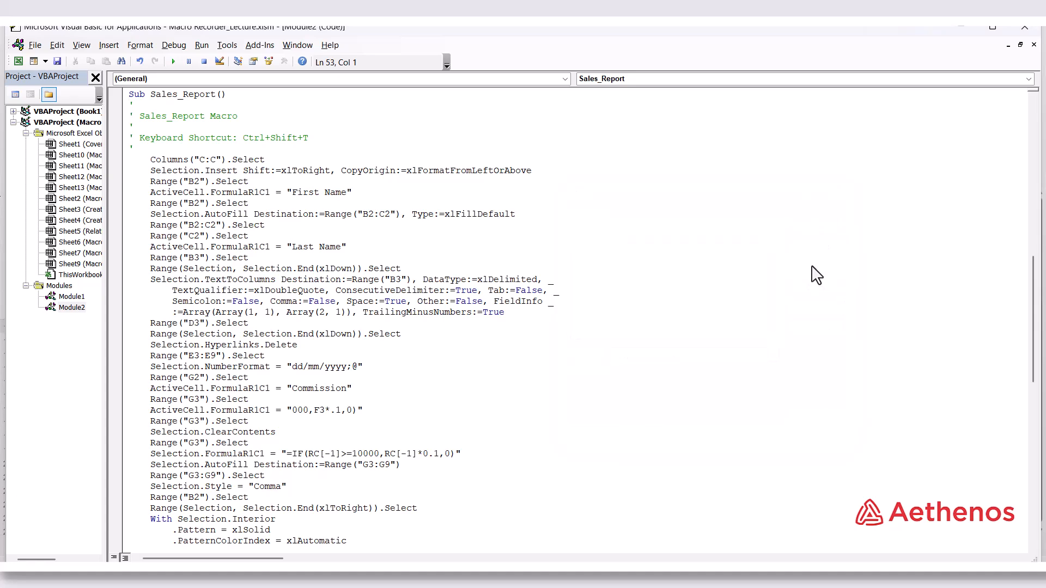
{"action": "scroll", "coordinate": [507, 345], "scroll_direction": "down", "scroll_amount": 4}
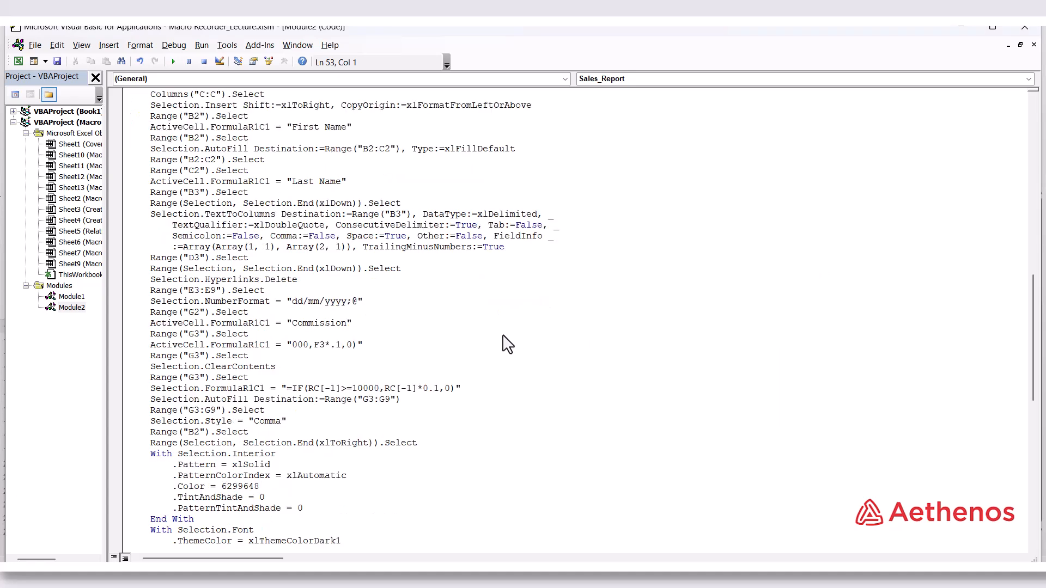
{"action": "scroll", "coordinate": [309, 329], "scroll_direction": "up", "scroll_amount": 7}
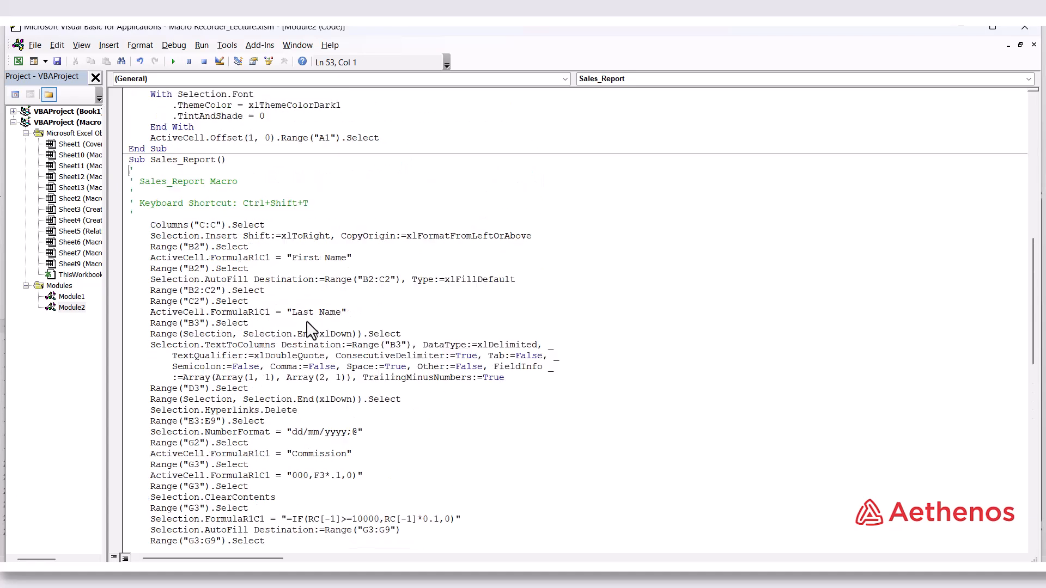
{"action": "scroll", "coordinate": [311, 327], "scroll_direction": "down", "scroll_amount": 4}
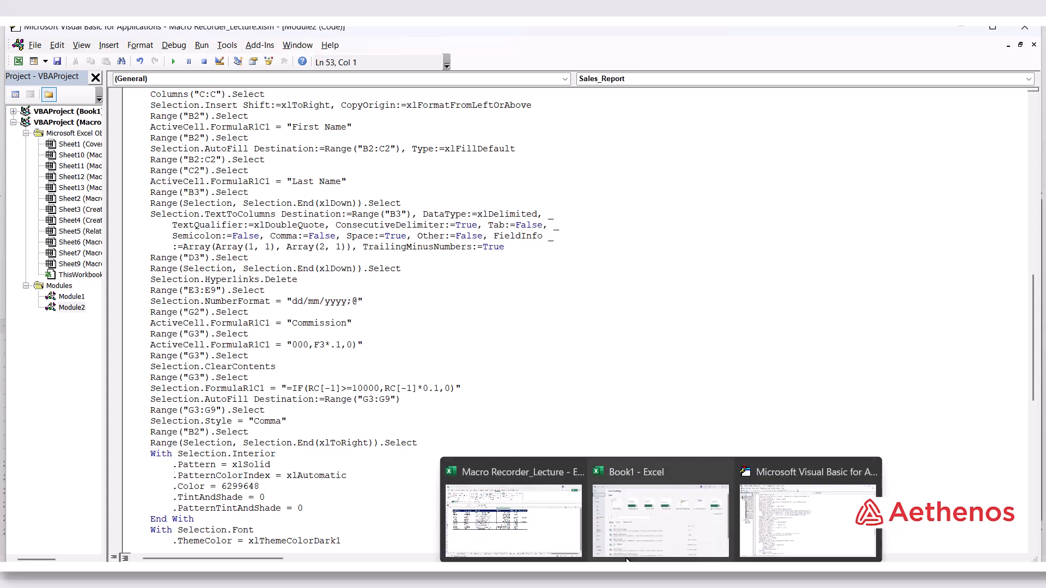
{"action": "mouse_move", "coordinate": [538, 539]}
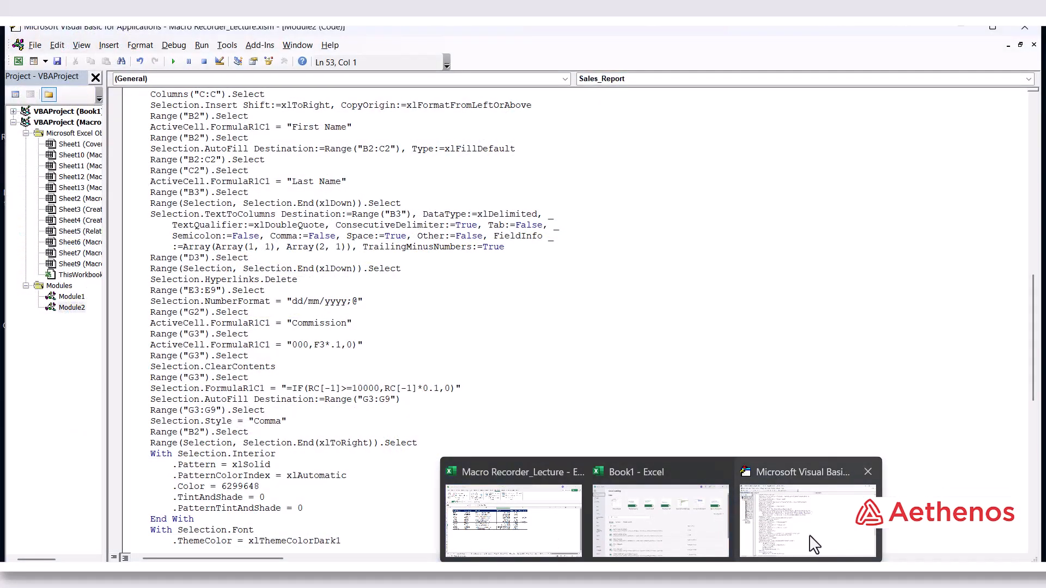
{"action": "left_click", "coordinate": [809, 539]}
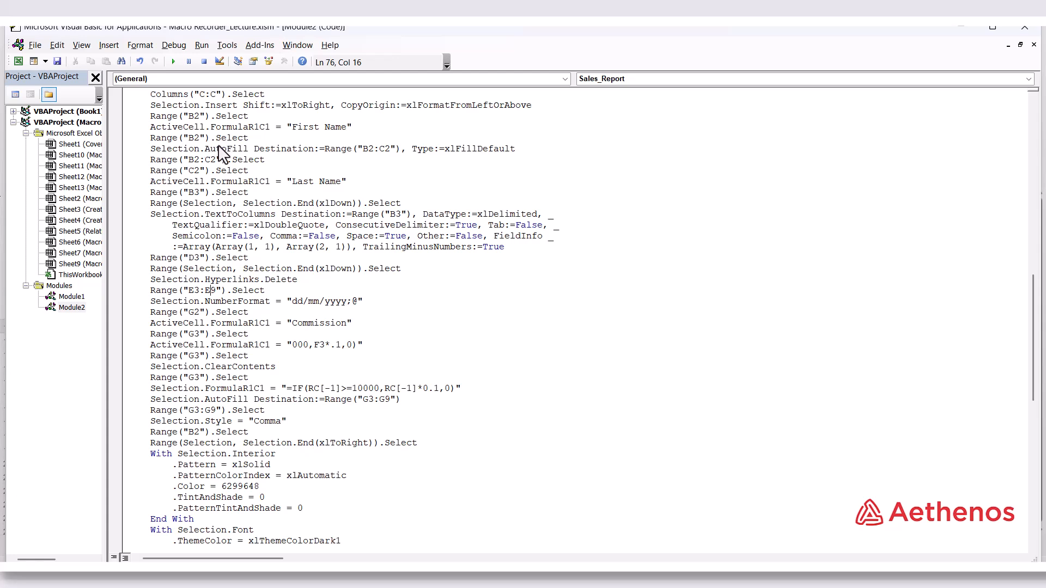
Review the statements for the name columns, and extend the date-format range in the Sales_Report code to E3:E12
{"action": "left_click_drag", "start_coordinate": [155, 149], "coordinate": [526, 158]}
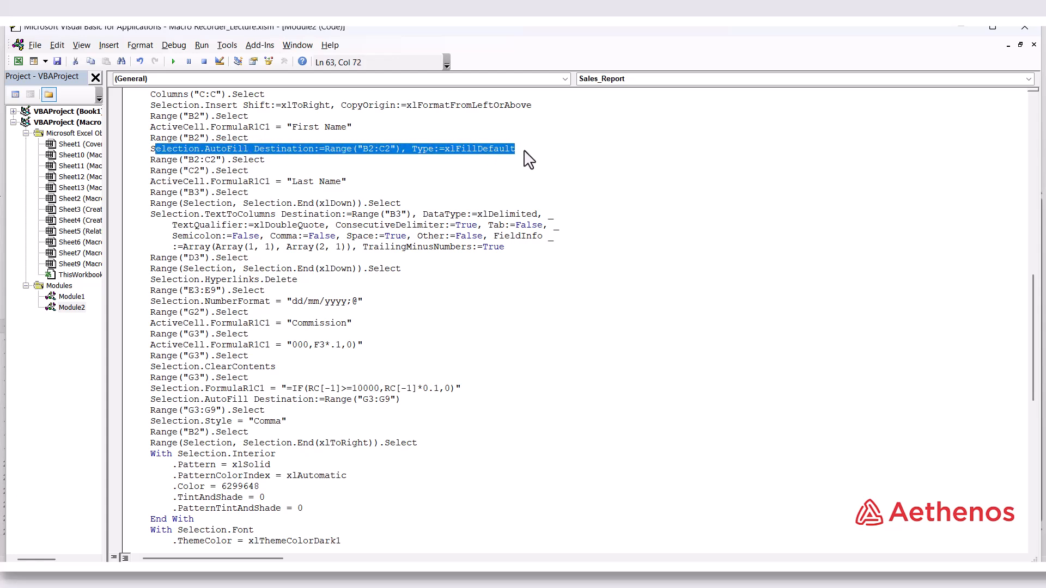
{"action": "left_click", "coordinate": [156, 150]}
{"action": "left_click", "coordinate": [189, 193]}
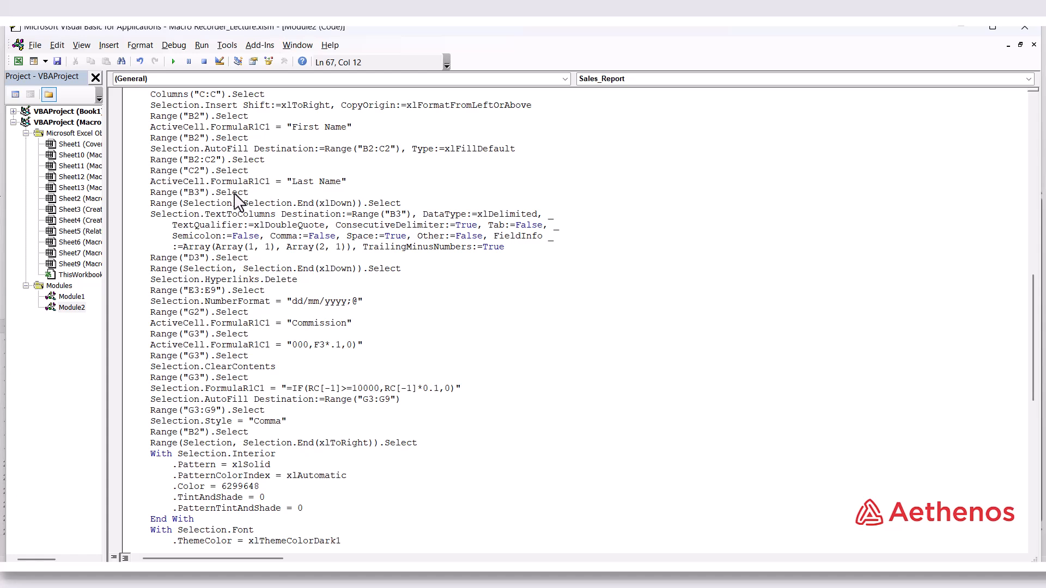
{"action": "left_click_drag", "start_coordinate": [155, 203], "coordinate": [397, 204]}
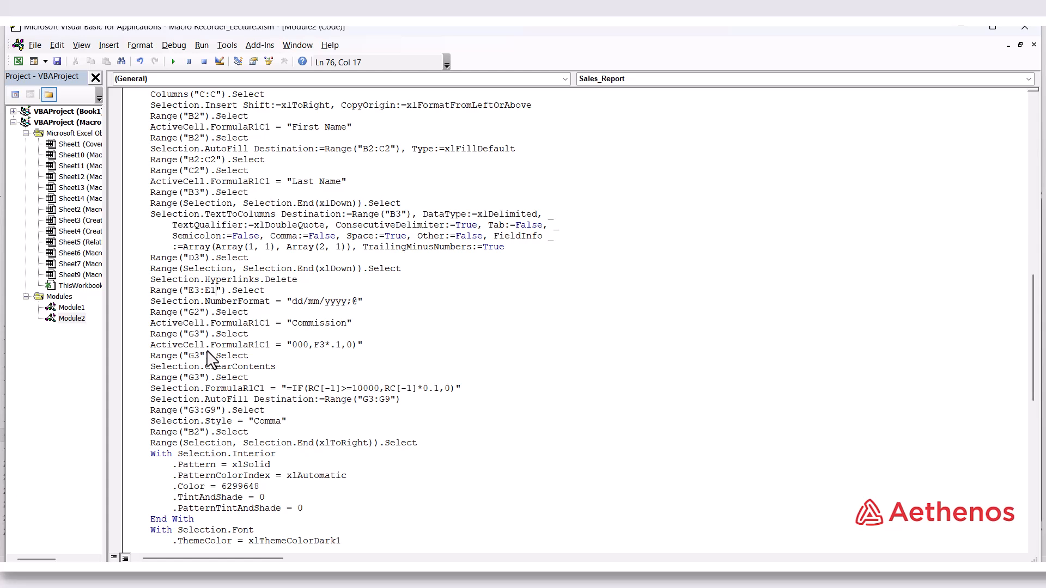
{"action": "type", "text": "2"}
{"action": "left_click", "coordinate": [396, 301]}
Switch to the Macro Recorder_Lecture workbook and run Sales_Report on the Macro 1 (5) sheet
{"action": "mouse_move", "coordinate": [661, 584]}
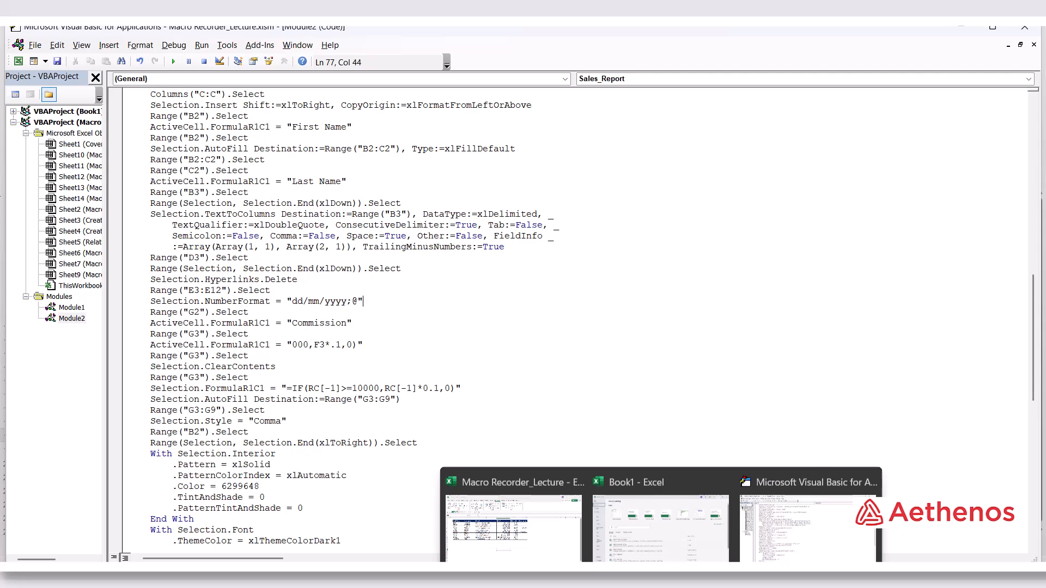
{"action": "left_click", "coordinate": [544, 546]}
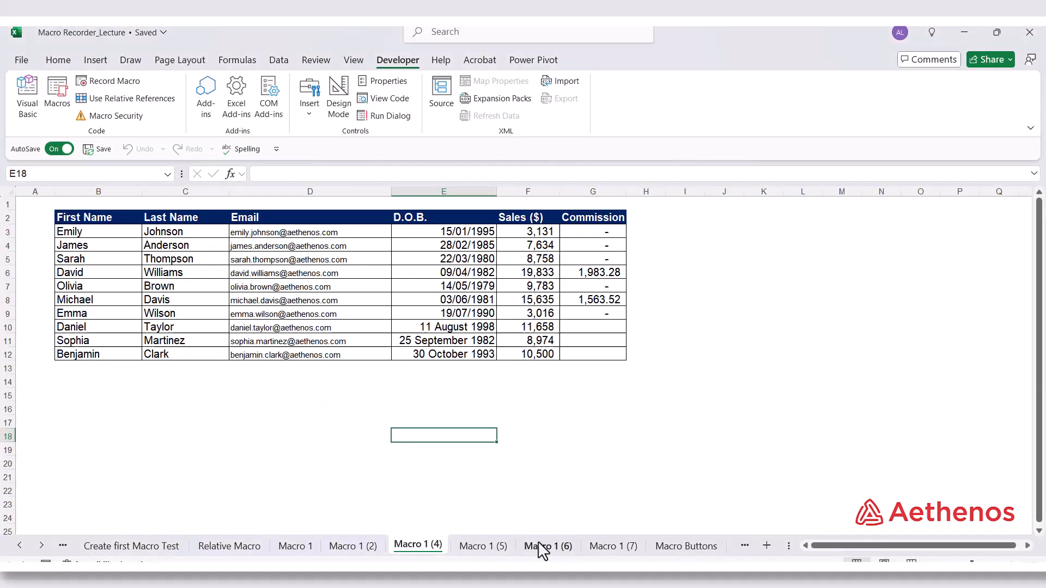
{"action": "left_click", "coordinate": [466, 546]}
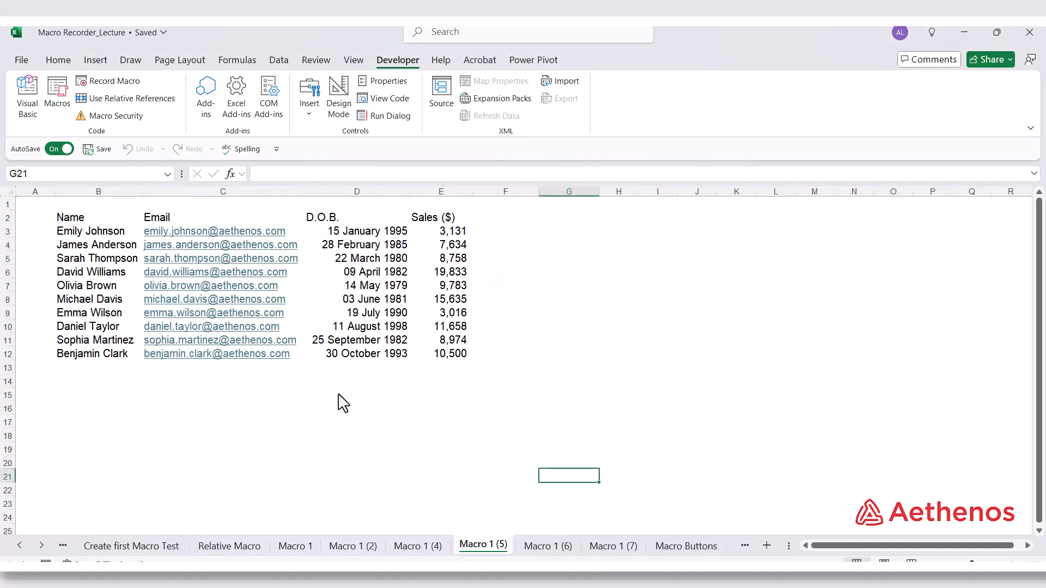
{"action": "left_click", "coordinate": [387, 424]}
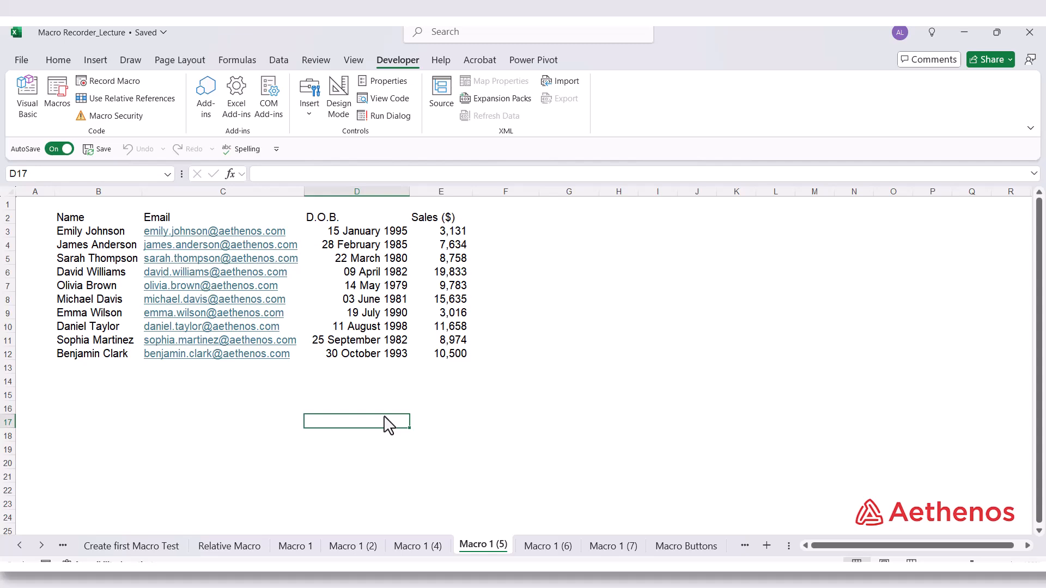
{"action": "key", "text": "ctrl+shift+m"}
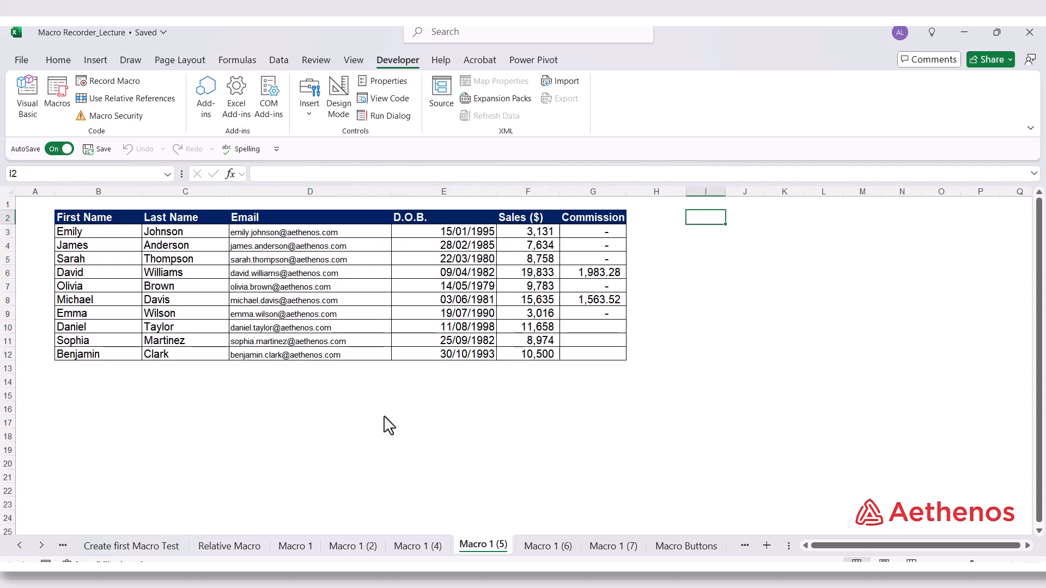
Check the D.O.B. format of rows 10 to 12 on Macro 1 (5) against row 9
{"action": "left_click_drag", "start_coordinate": [452, 327], "coordinate": [428, 349]}
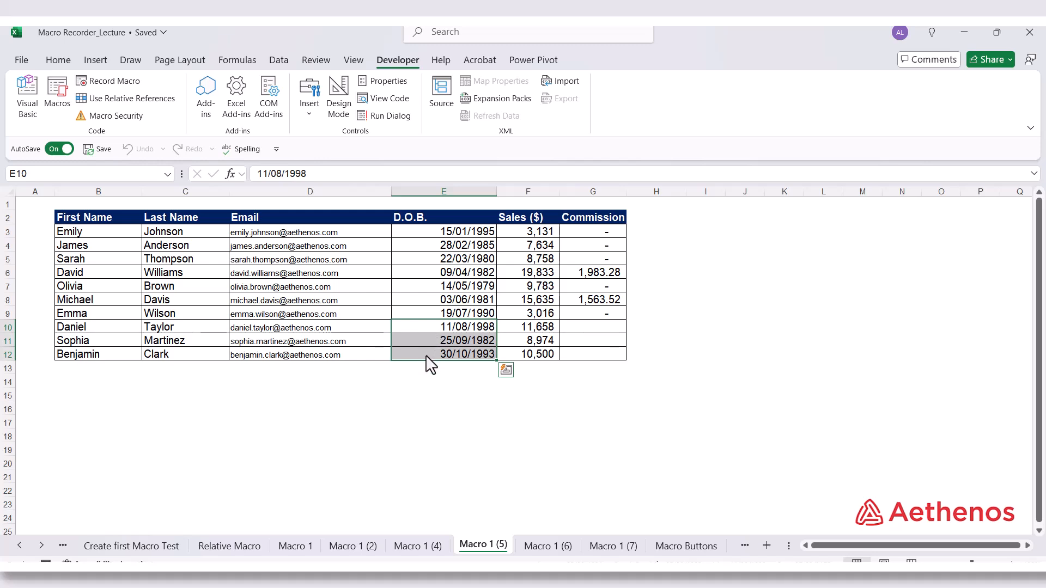
{"action": "left_click", "coordinate": [427, 356]}
{"action": "left_click", "coordinate": [429, 313]}
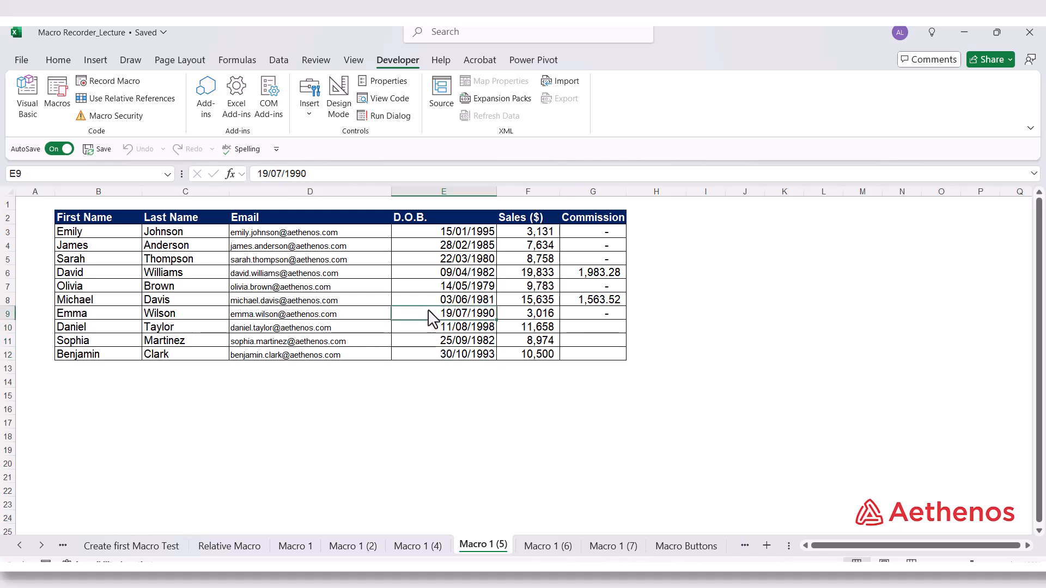
{"action": "left_click", "coordinate": [428, 354]}
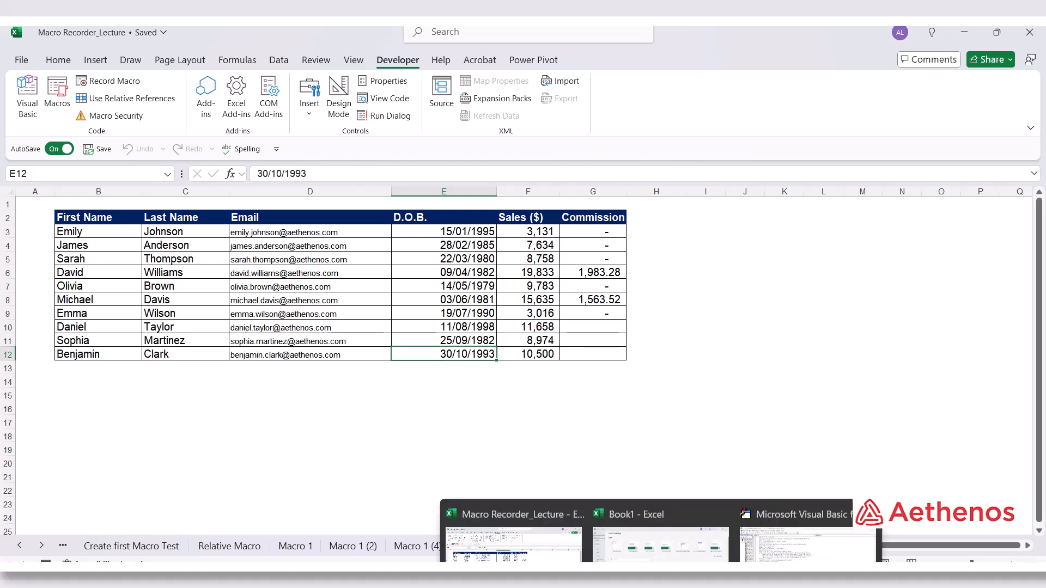
Switch to the Visual Basic editor, reduce the date-format range selection to E3 only, and insert an empty line below it
{"action": "left_click", "coordinate": [791, 539]}
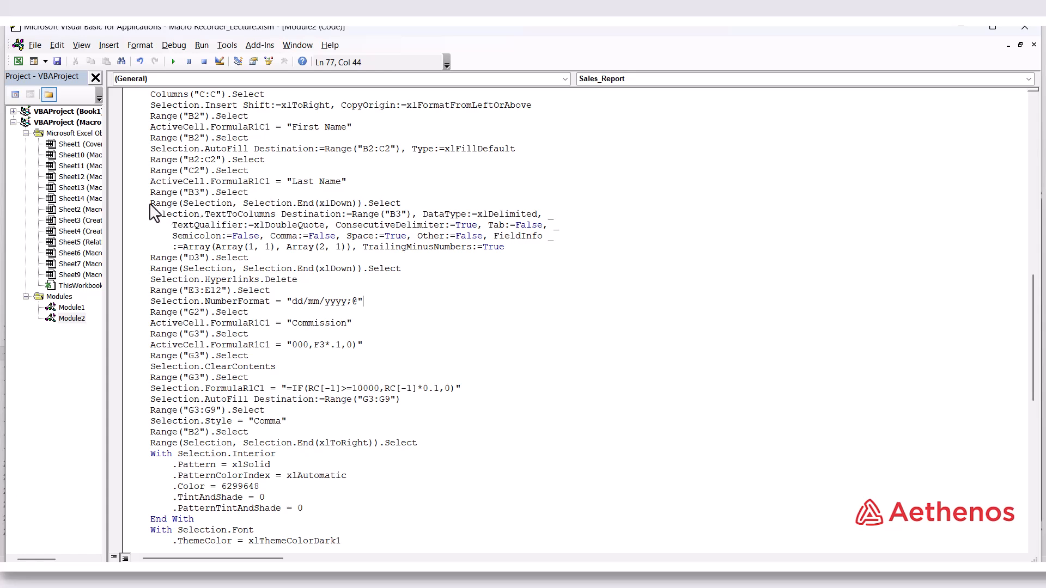
{"action": "left_click_drag", "start_coordinate": [152, 203], "coordinate": [403, 207]}
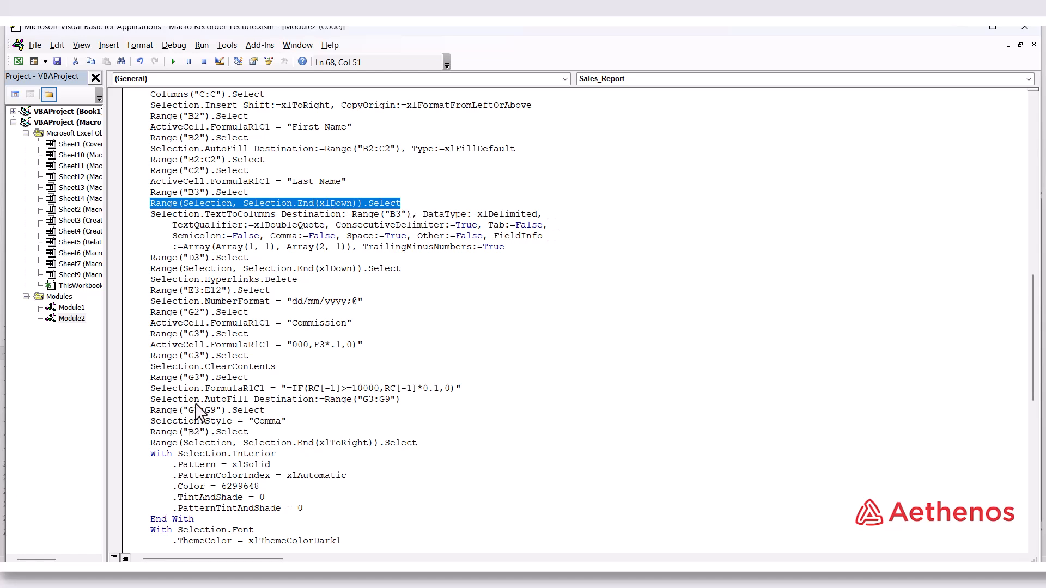
{"action": "left_click", "coordinate": [195, 289]}
{"action": "left_click", "coordinate": [213, 291]}
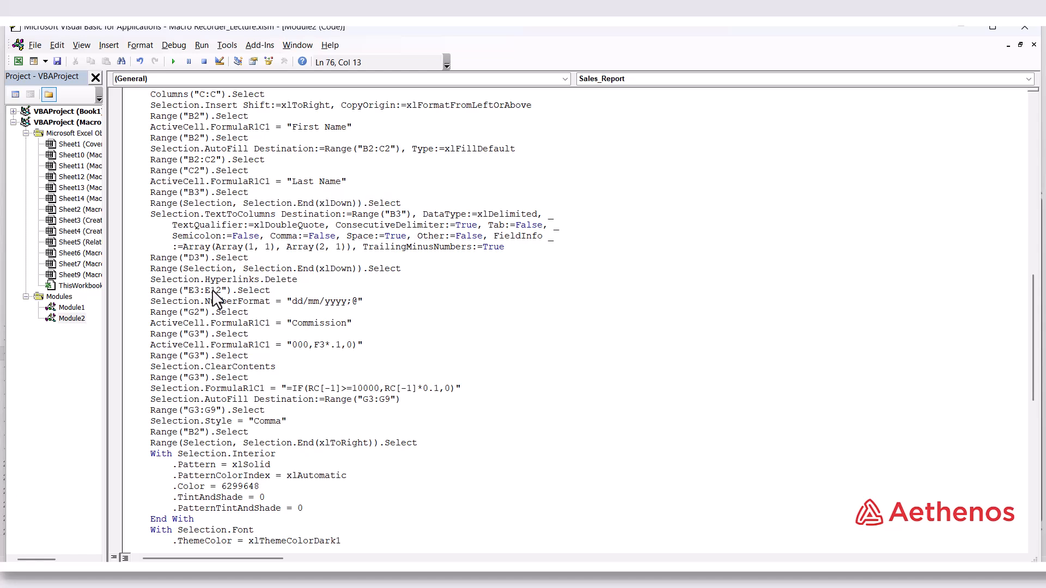
{"action": "left_click_drag", "start_coordinate": [199, 293], "coordinate": [220, 291]}
{"action": "key", "text": "Delete"}
{"action": "left_click", "coordinate": [257, 294]}
{"action": "key", "text": "Return"}
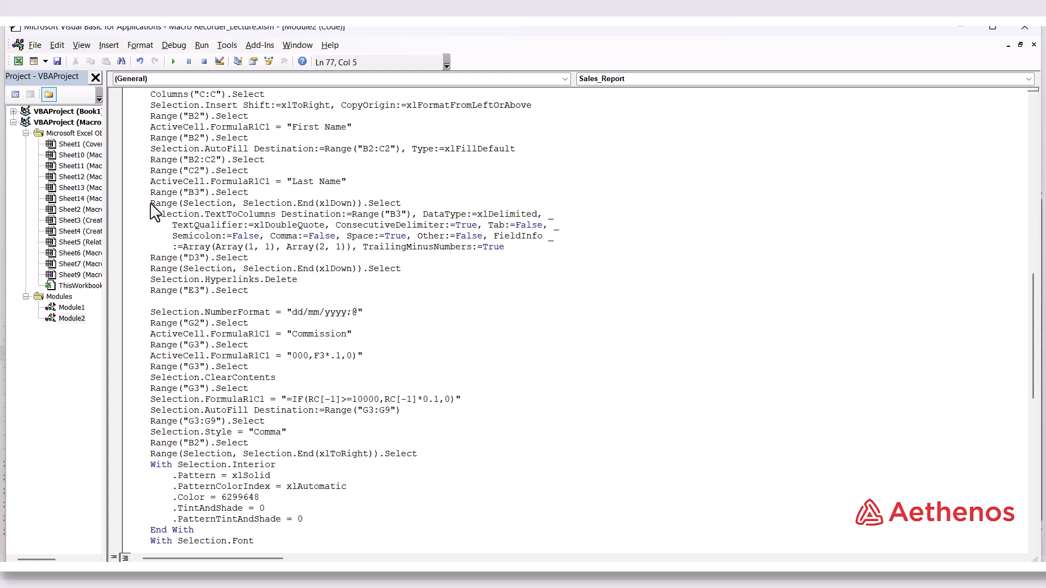
Copy the statement Range(Selection, Selection.End(xlDown)).Select from below the B3 selection into the empty line under Range("E3").Select
{"action": "left_click_drag", "start_coordinate": [151, 204], "coordinate": [403, 208]}
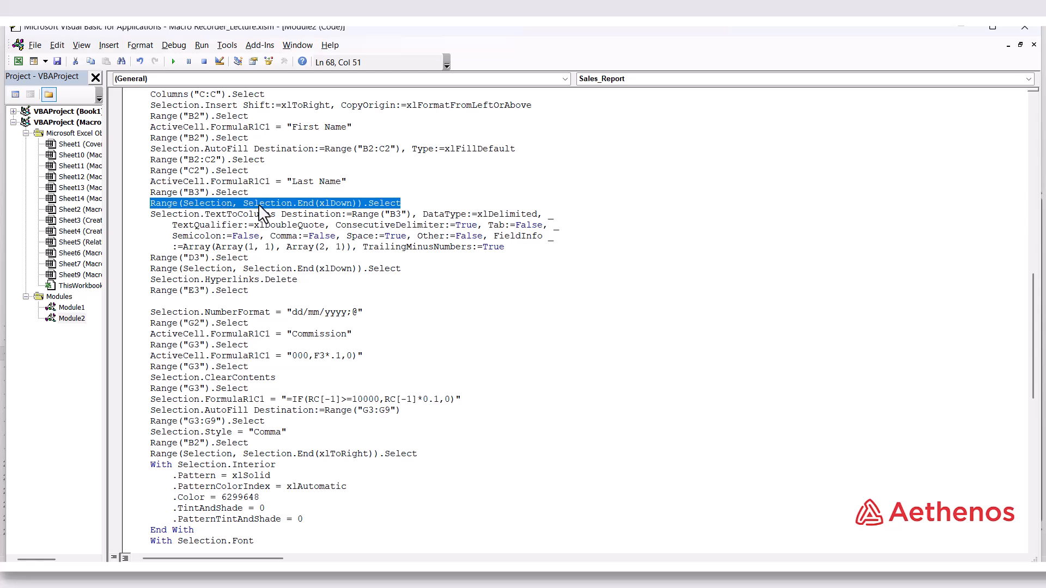
{"action": "right_click", "coordinate": [367, 201]}
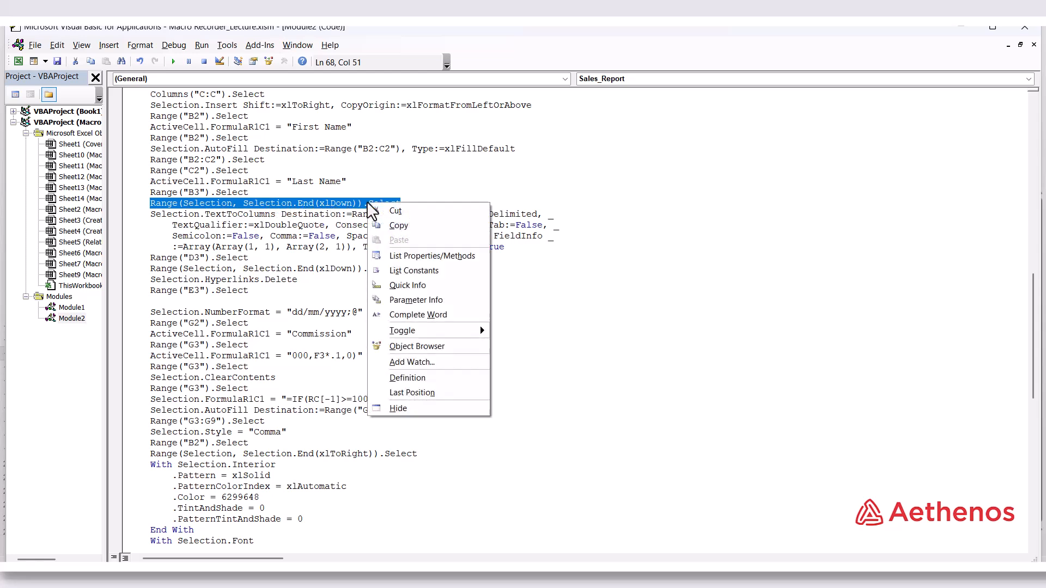
{"action": "left_click", "coordinate": [384, 221]}
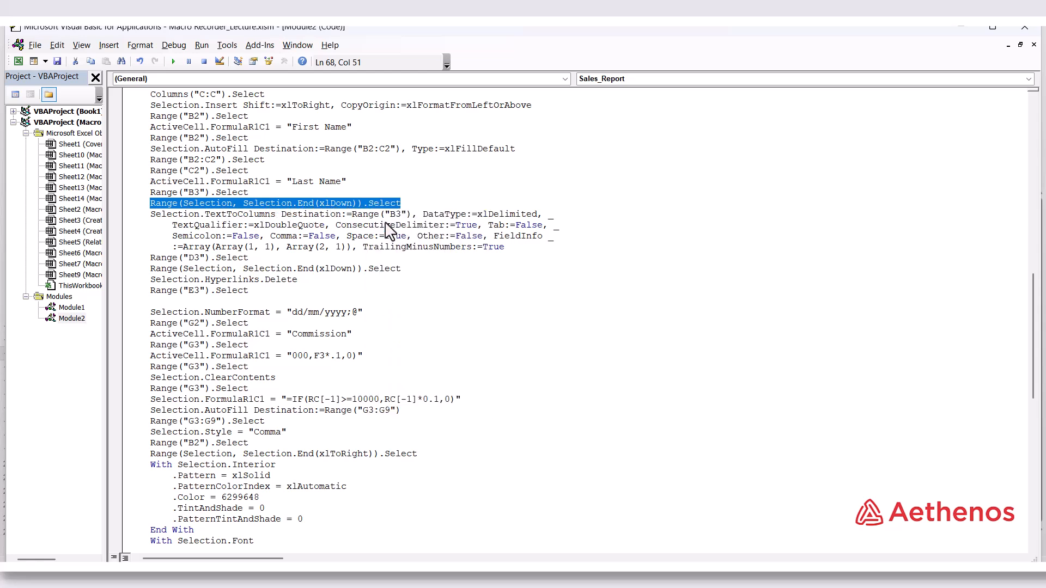
{"action": "left_click", "coordinate": [173, 302]}
{"action": "right_click", "coordinate": [172, 302]}
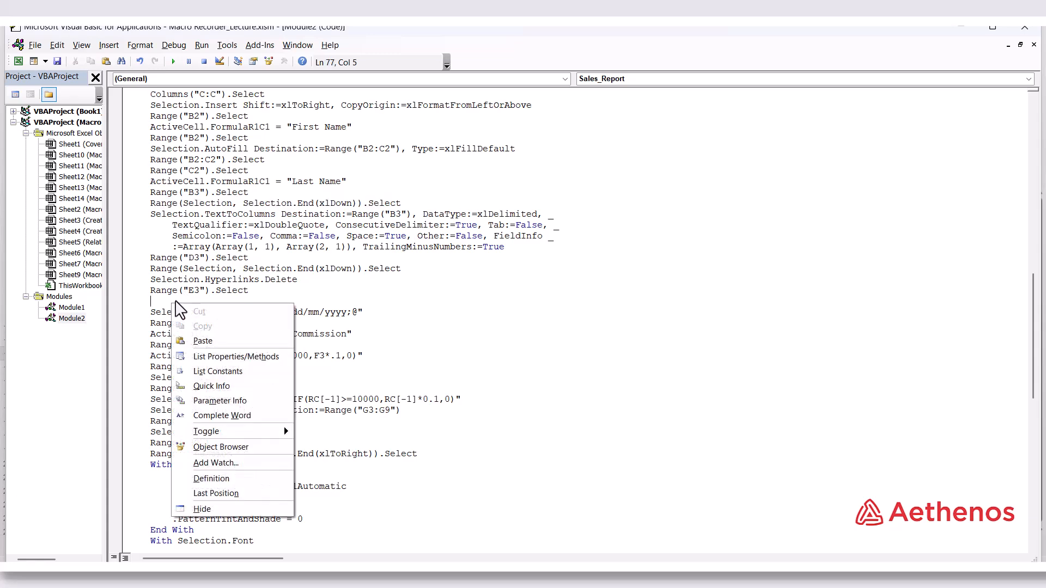
{"action": "left_click", "coordinate": [207, 342]}
{"action": "left_click", "coordinate": [462, 296]}
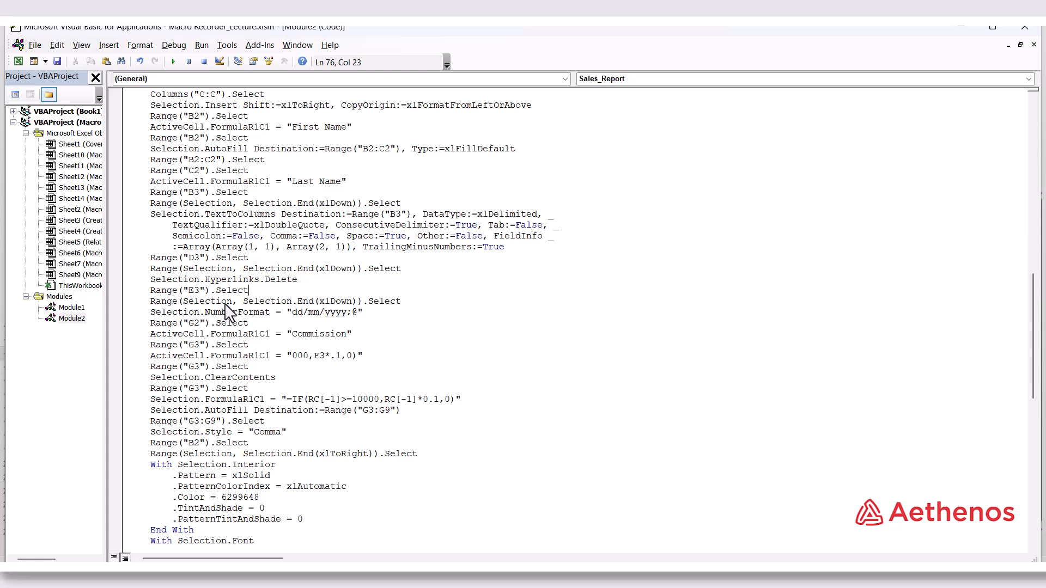
{"action": "left_click_drag", "start_coordinate": [406, 302], "coordinate": [306, 294]}
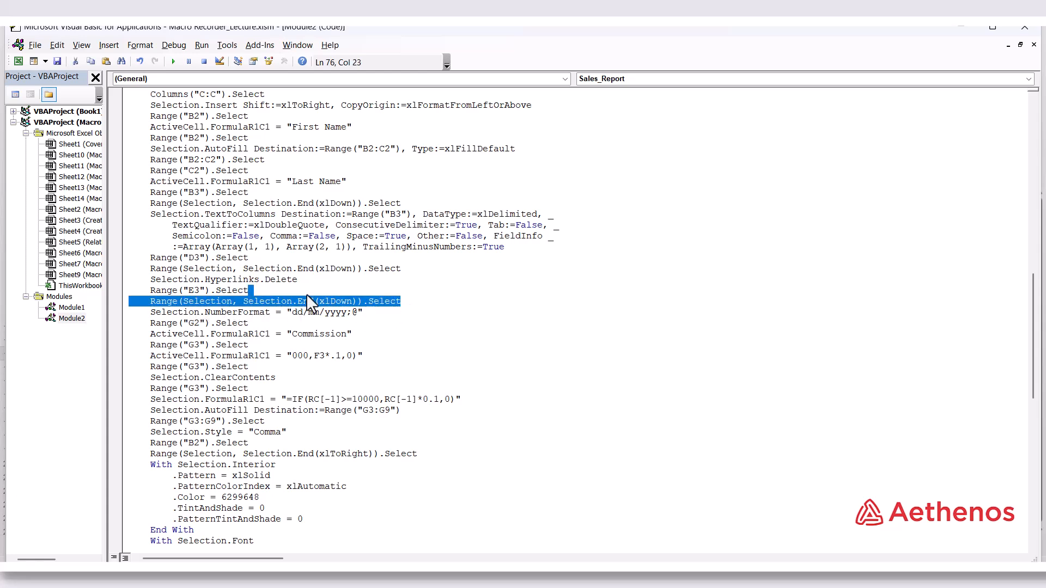
{"action": "left_click", "coordinate": [457, 312]}
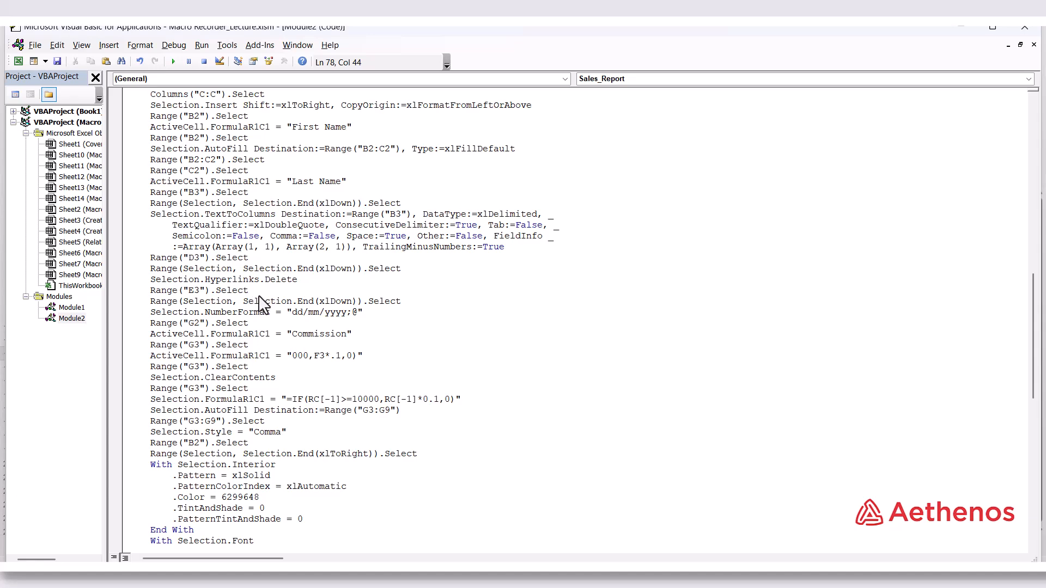
Switch to the workbook, run Sales_Report on the Macro 1 (6) sheet, and check the D.O.B. cells E10:E12
{"action": "mouse_move", "coordinate": [589, 545]}
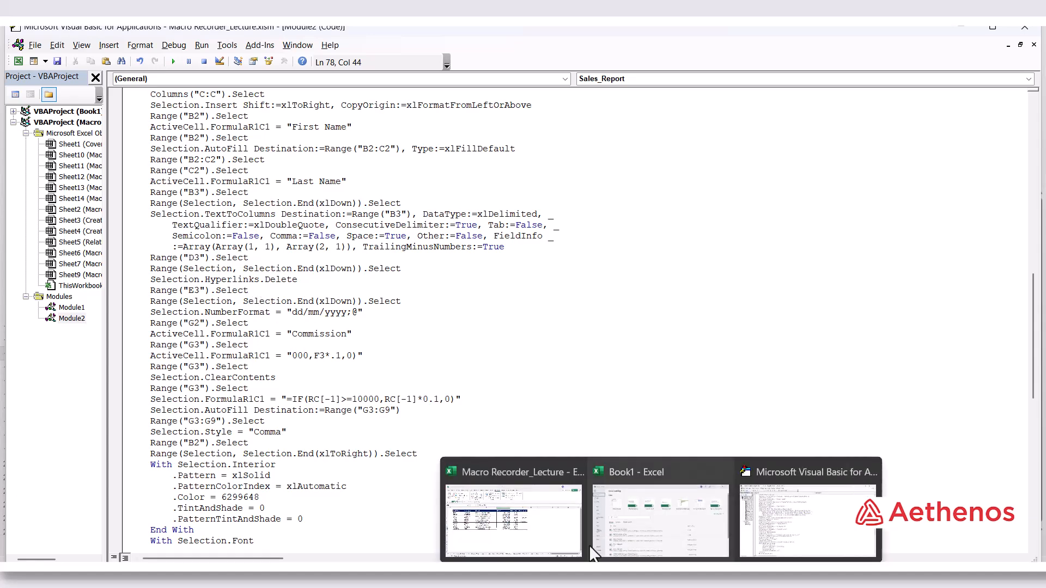
{"action": "left_click", "coordinate": [518, 532]}
{"action": "left_click", "coordinate": [555, 546]}
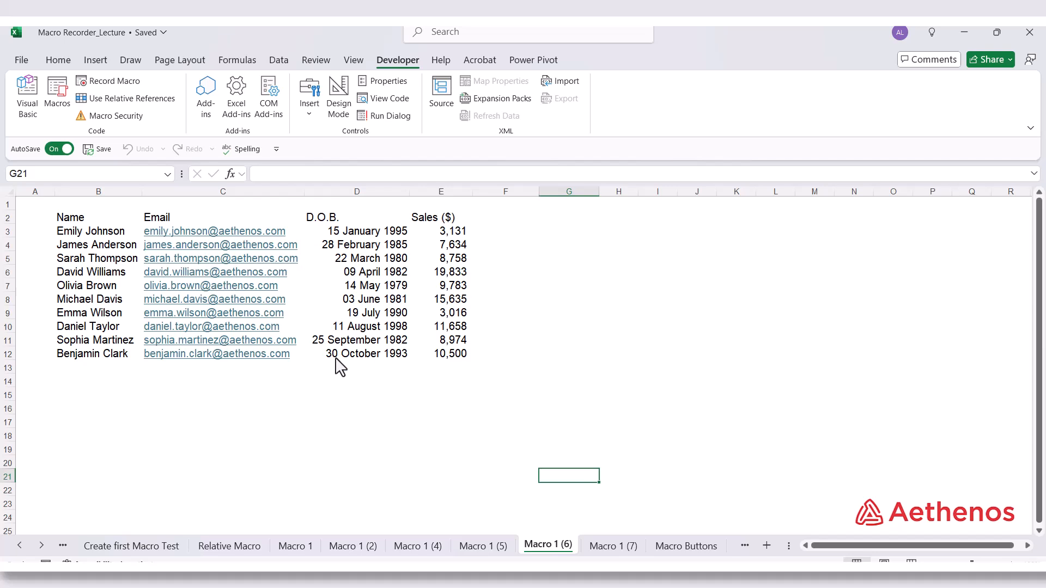
{"action": "left_click", "coordinate": [361, 419]}
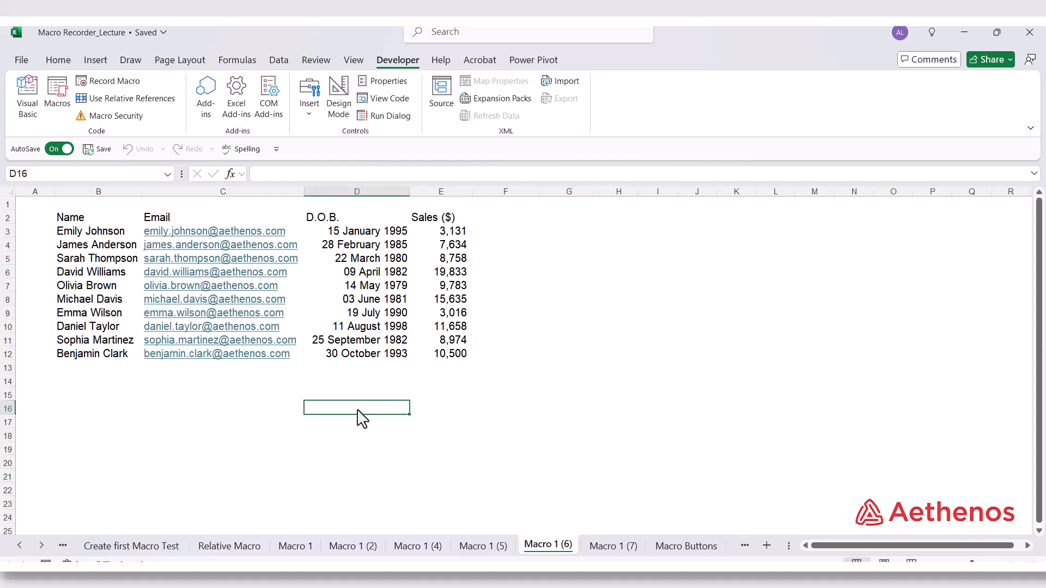
{"action": "key", "text": "ctrl+shift+m"}
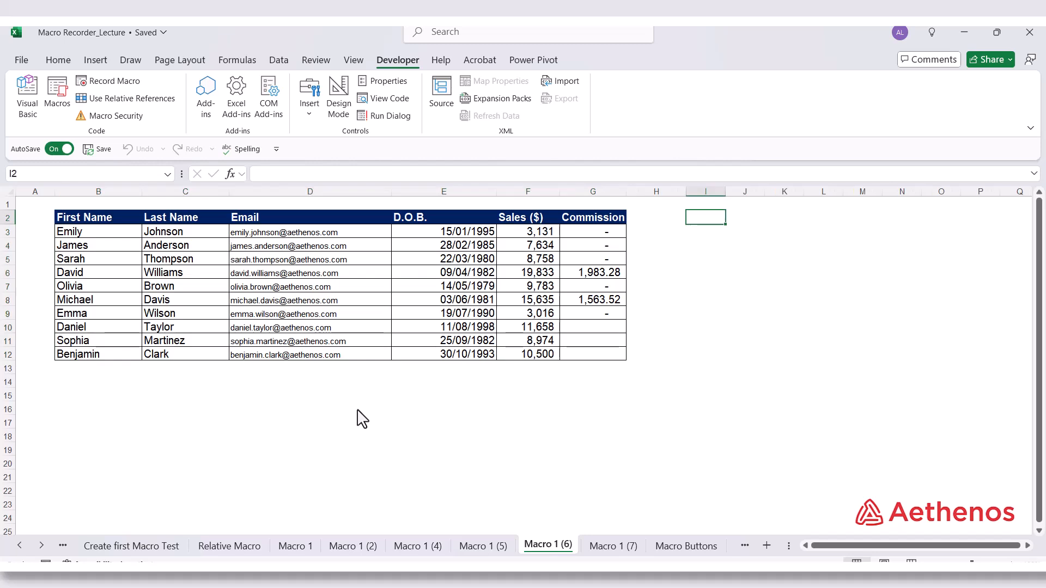
{"action": "left_click_drag", "start_coordinate": [409, 322], "coordinate": [406, 349]}
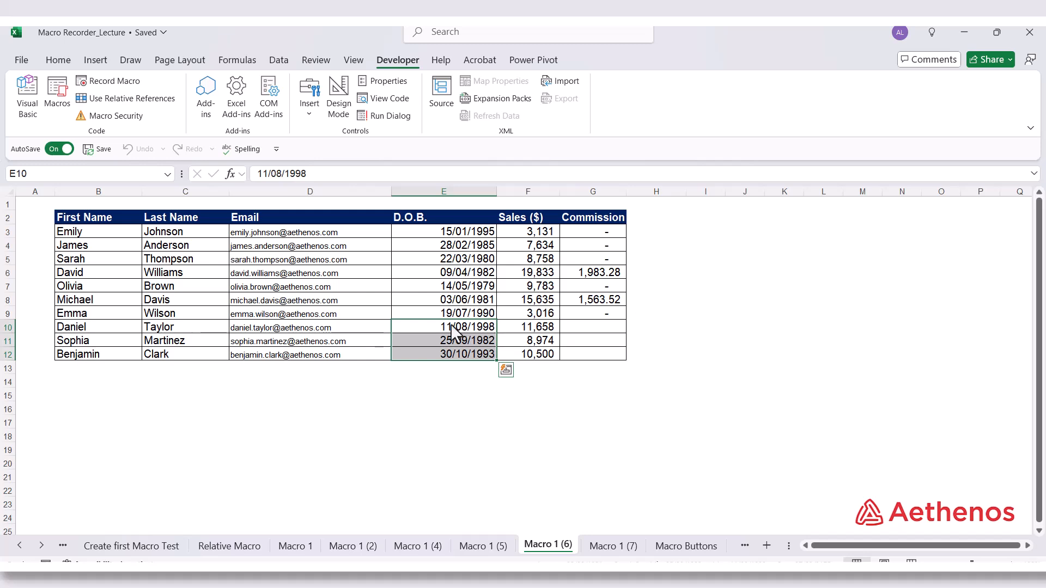
{"action": "left_click", "coordinate": [436, 328]}
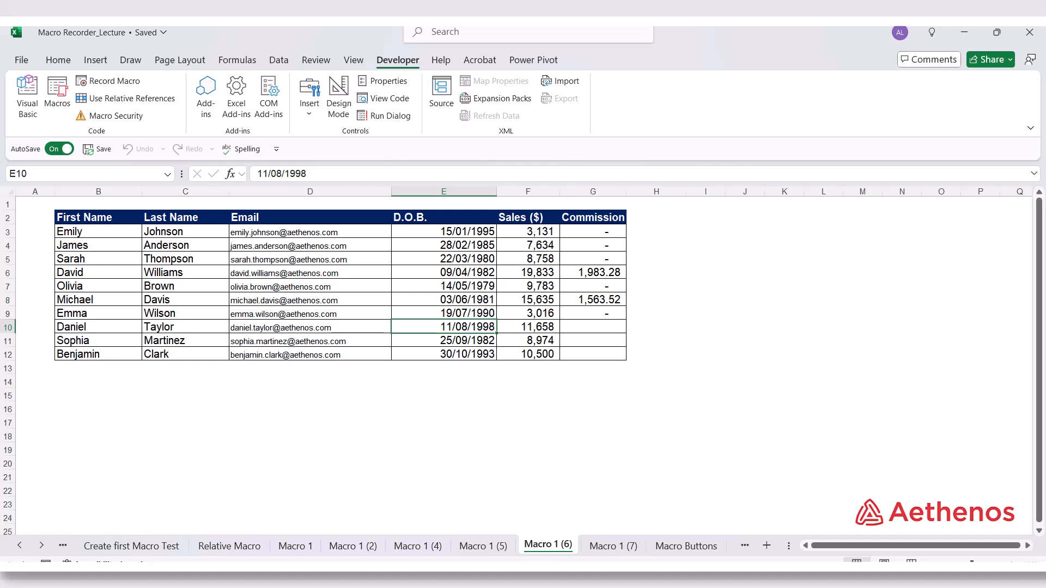
Switch to the Visual Basic editor and examine the Commission IF formula and its AutoFill range statements in Sales_Report
{"action": "mouse_move", "coordinate": [661, 574]}
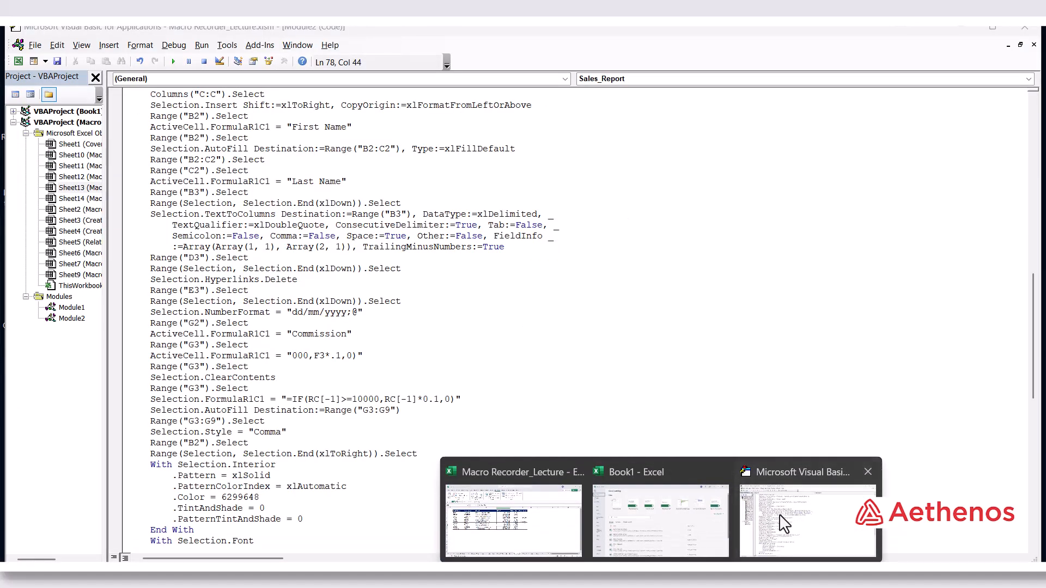
{"action": "left_click", "coordinate": [783, 524]}
{"action": "scroll", "coordinate": [477, 436], "scroll_direction": "down", "scroll_amount": 4}
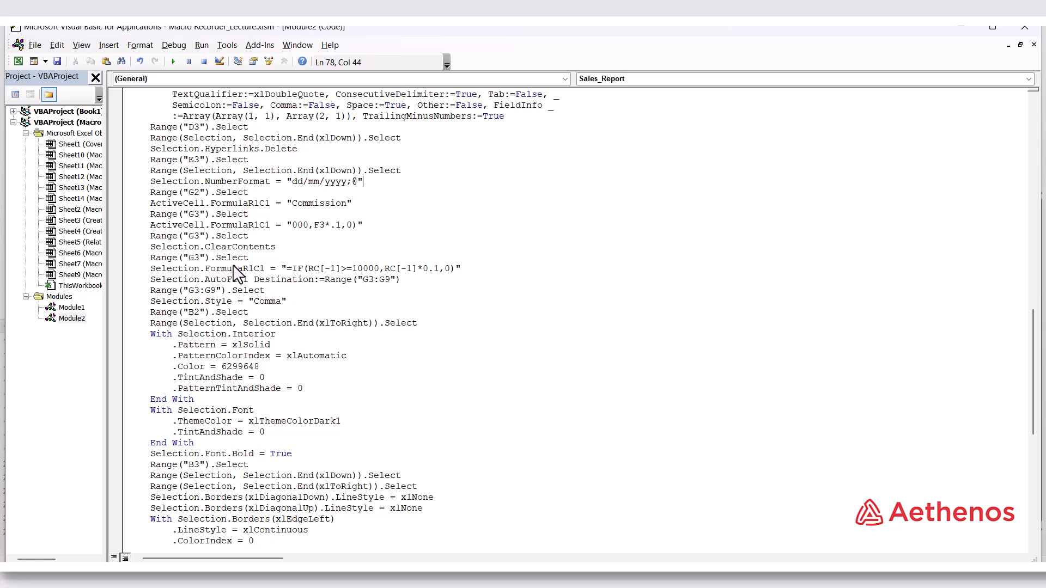
{"action": "left_click_drag", "start_coordinate": [286, 268], "coordinate": [458, 276]}
{"action": "left_click", "coordinate": [329, 291]}
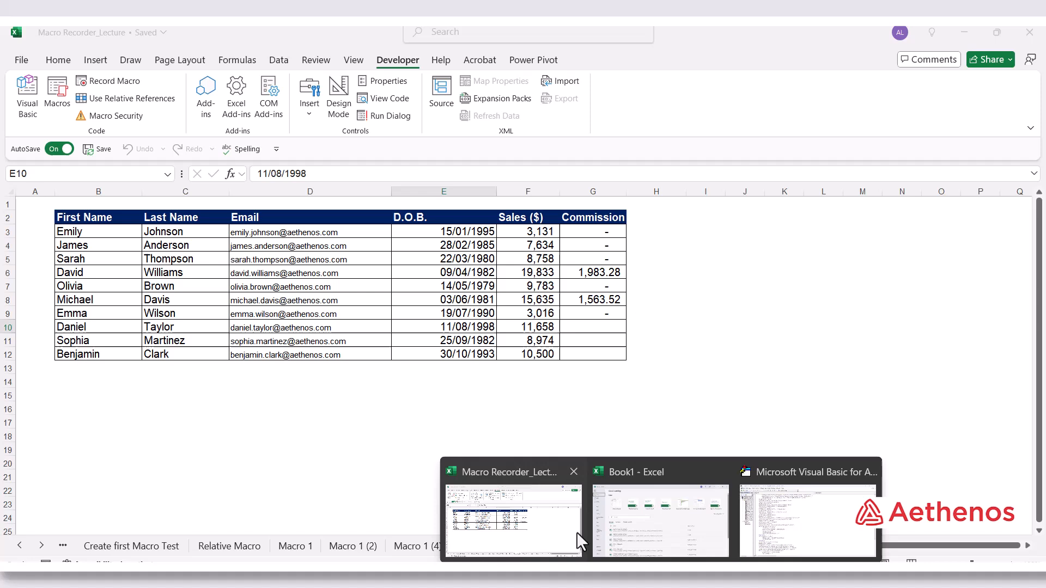
Switch to the workbook and inspect the Commission cells G10:G12 on Macro 1 (6) one by one
{"action": "left_click", "coordinate": [576, 532]}
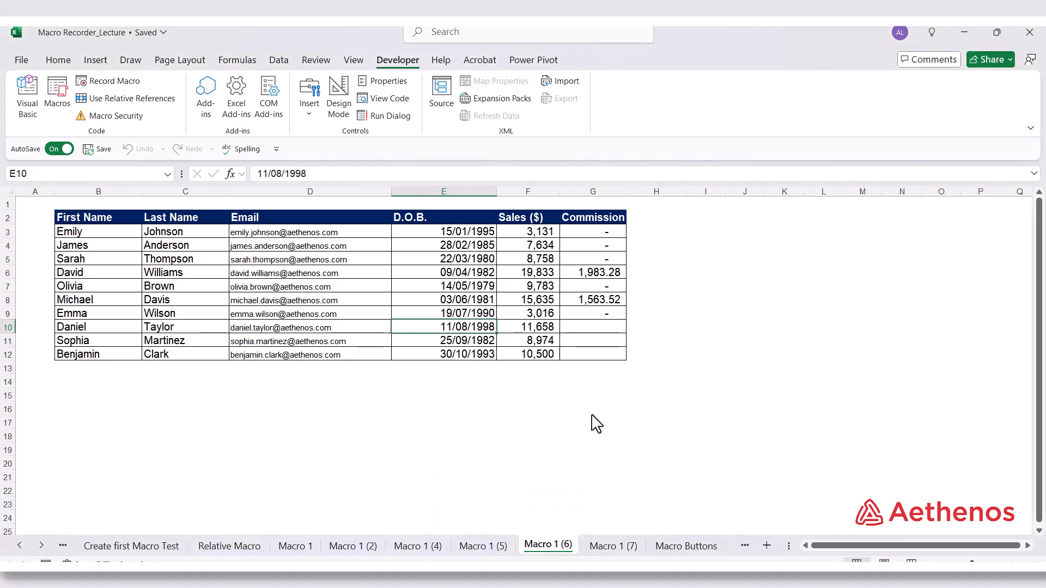
{"action": "left_click_drag", "start_coordinate": [586, 331], "coordinate": [582, 362]}
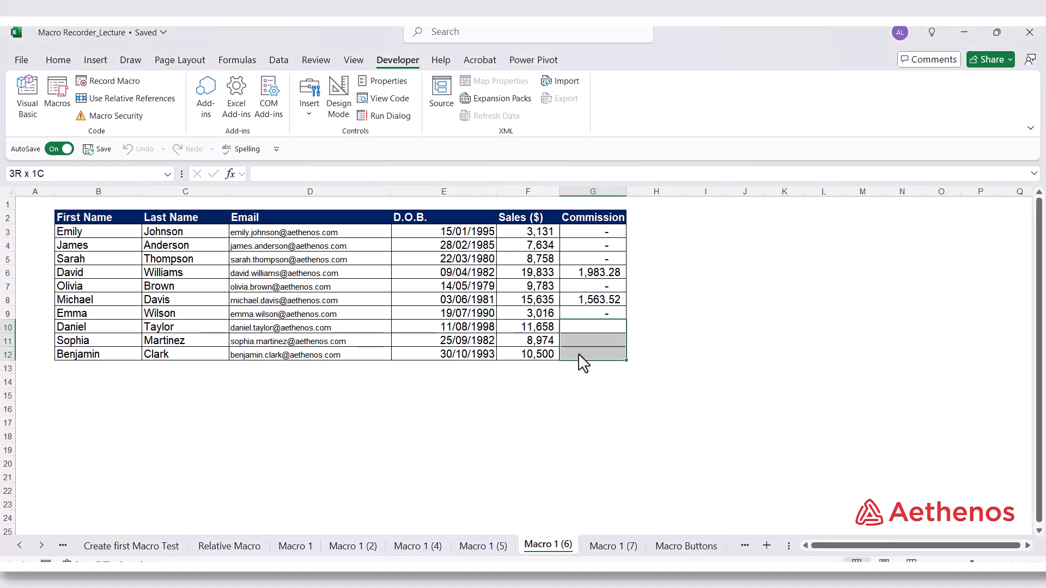
{"action": "left_click", "coordinate": [580, 326]}
{"action": "key", "text": "Down"}
{"action": "key", "text": "Down"}
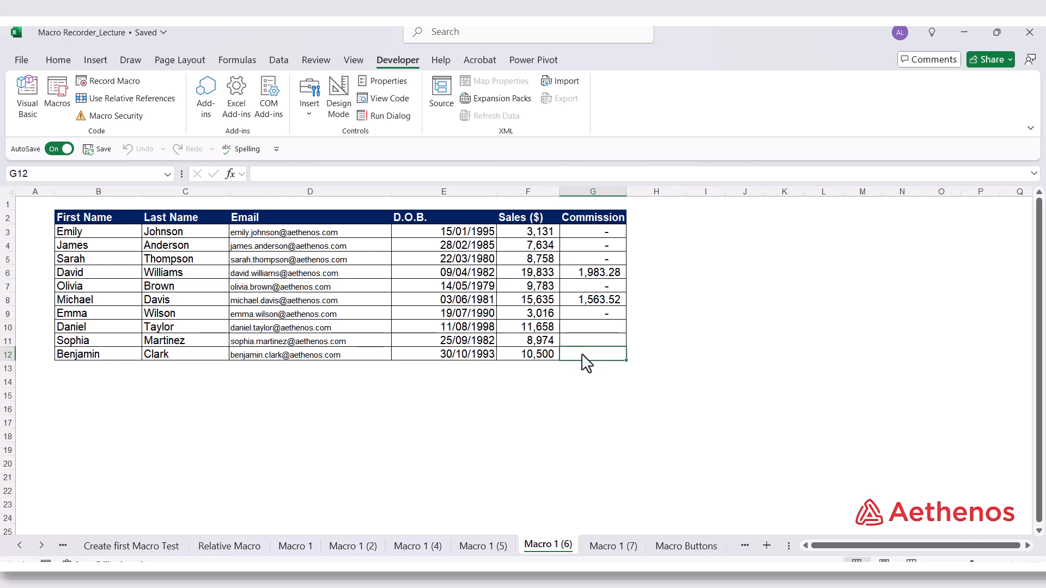
Open the Macro 1 (7) sheet, then in the Visual Basic editor set the Sales_Report AutoFill destination range to G3:G12
{"action": "left_click", "coordinate": [599, 547]}
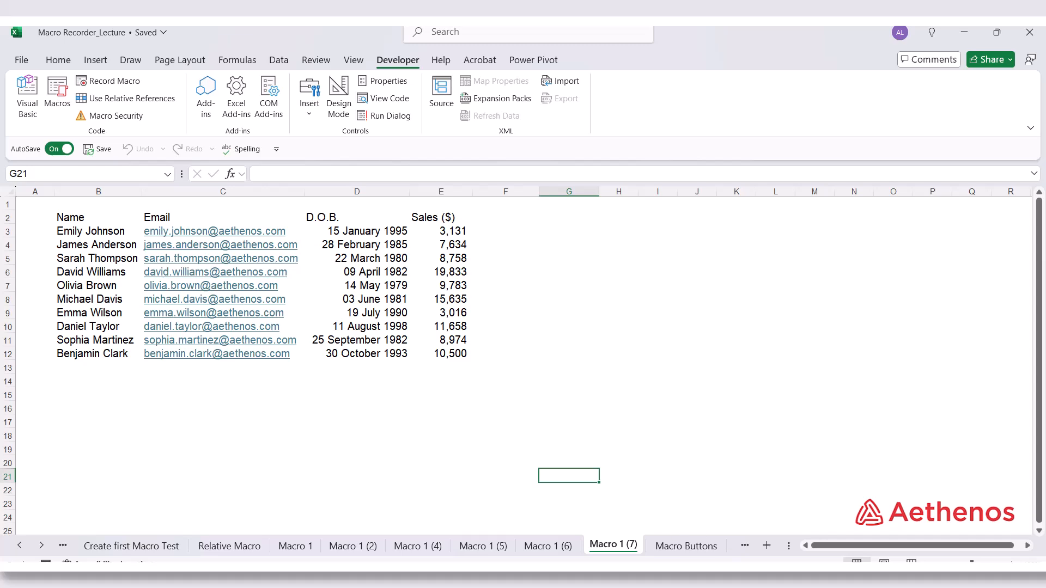
{"action": "mouse_move", "coordinate": [696, 555]}
{"action": "left_click", "coordinate": [801, 539]}
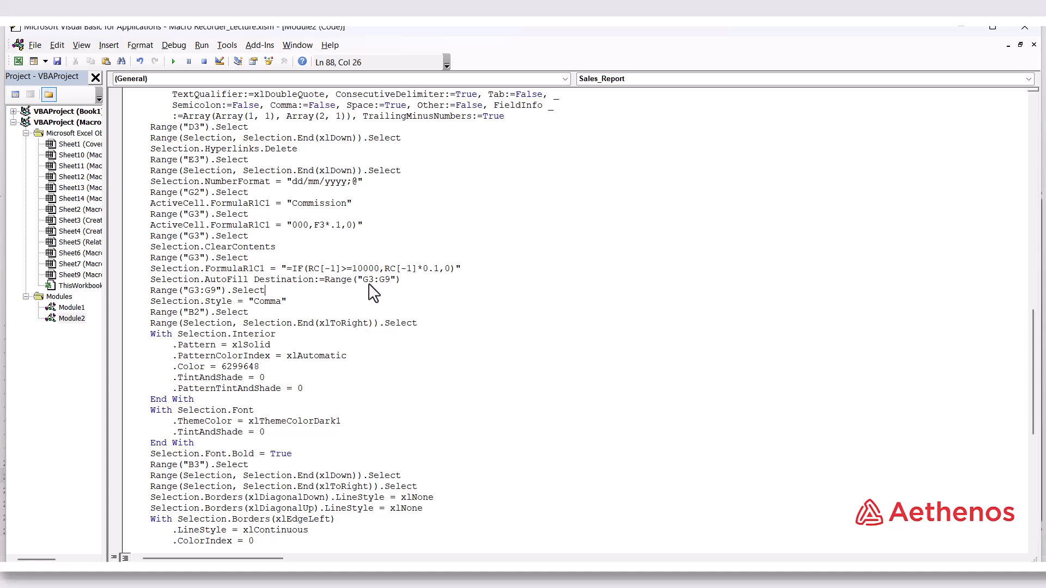
{"action": "left_click", "coordinate": [385, 280]}
{"action": "key", "text": "shift+Right"}
{"action": "type", "text": "12"}
{"action": "left_click", "coordinate": [521, 312]}
Switch to the Macro Recorder_Lecture workbook and run Sales_Report on the Macro 1 (7) sheet
{"action": "mouse_move", "coordinate": [675, 577]}
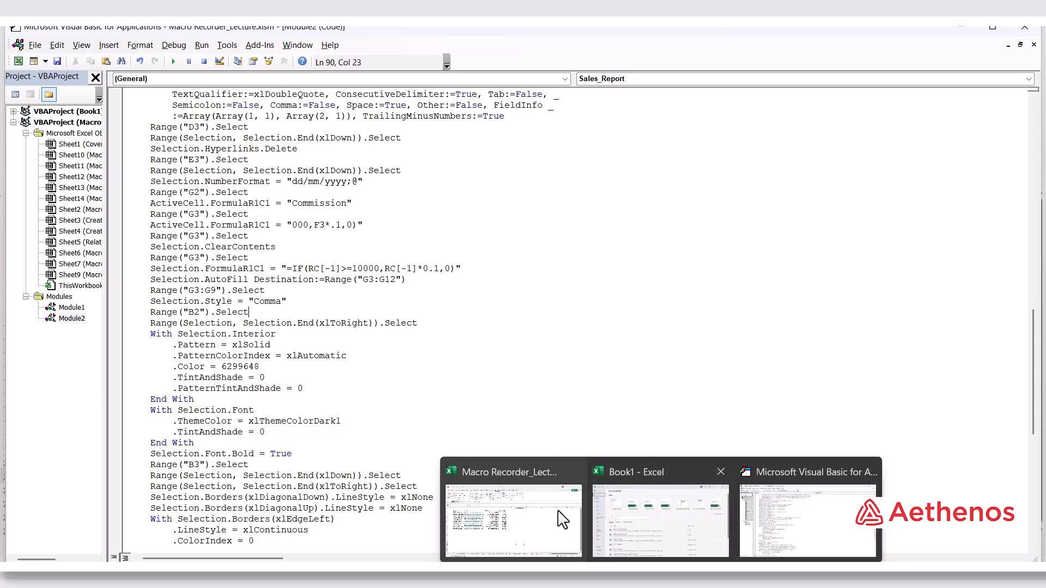
{"action": "left_click", "coordinate": [542, 523]}
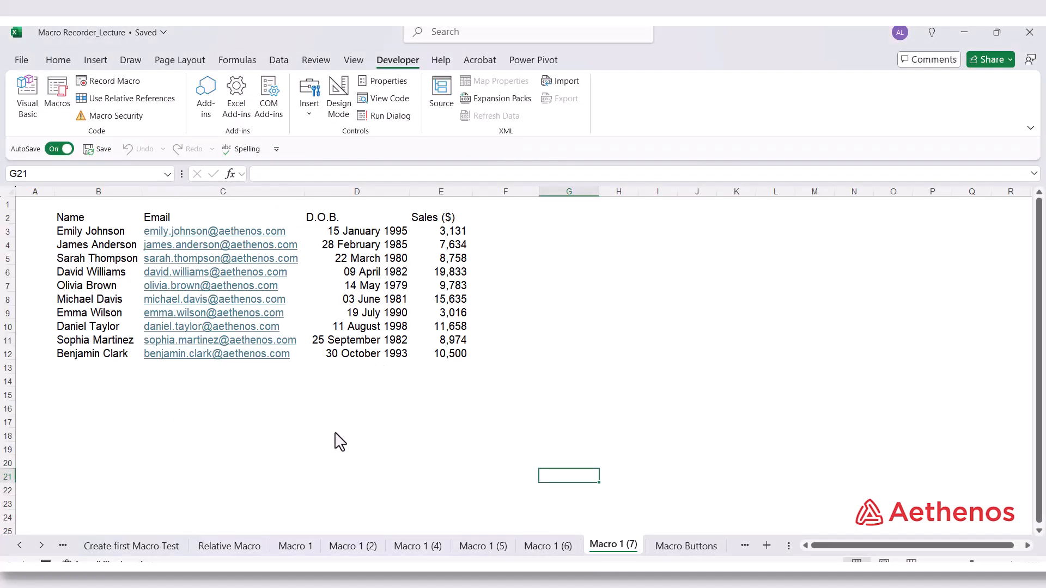
{"action": "left_click", "coordinate": [336, 434]}
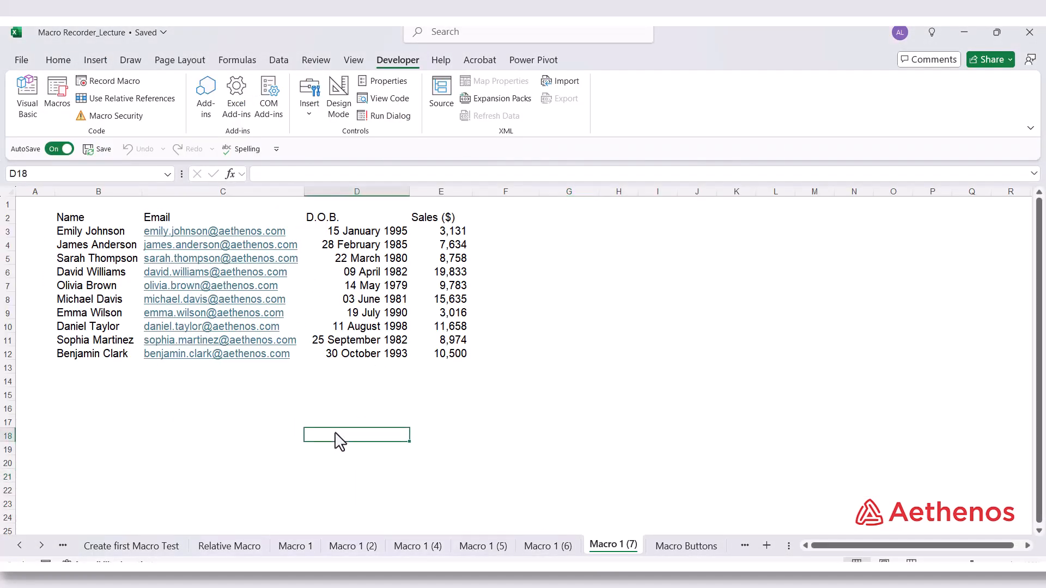
{"action": "key", "text": "ctrl+shift+m"}
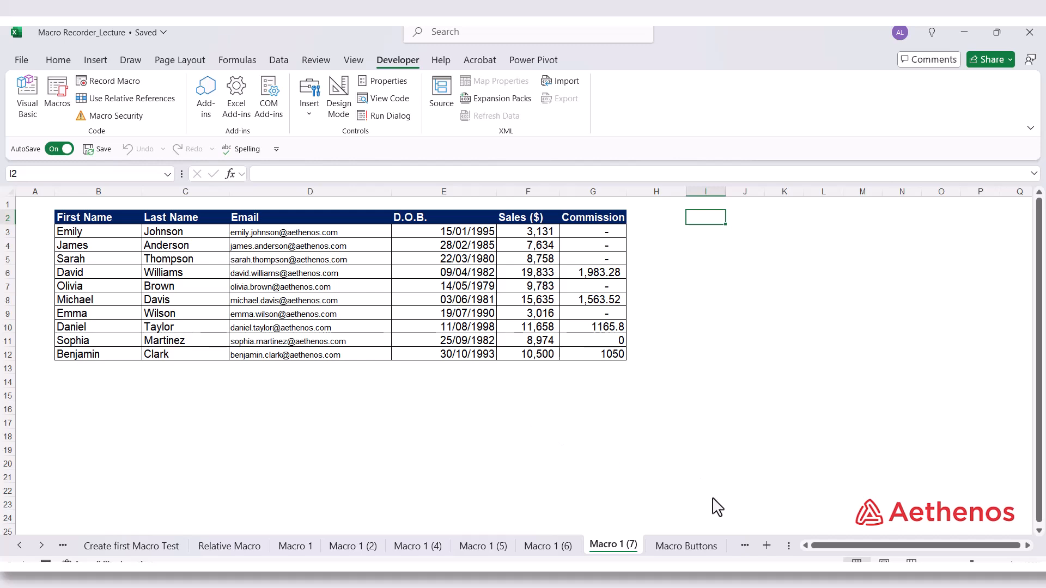
Open the Macro Buttons sheet and review the list of available macros and the sheet's sales data and tasks
{"action": "left_click", "coordinate": [687, 545]}
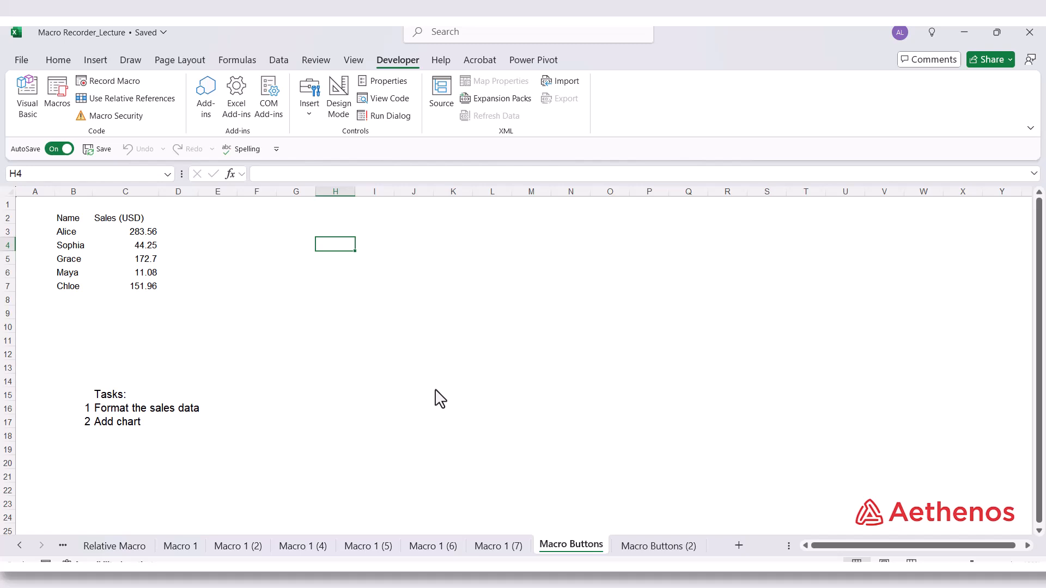
{"action": "left_click", "coordinate": [66, 93]}
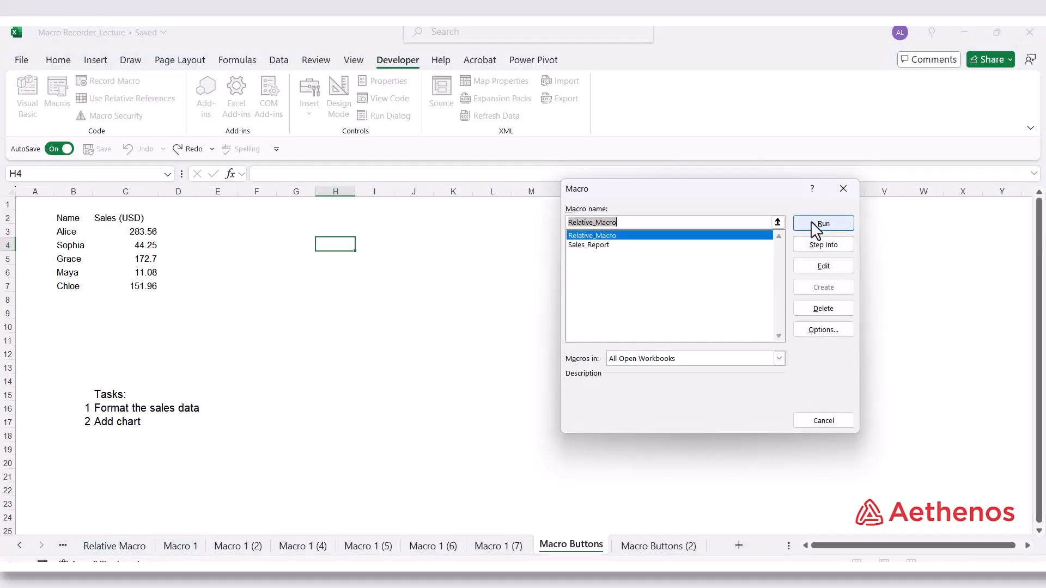
{"action": "left_click", "coordinate": [848, 189]}
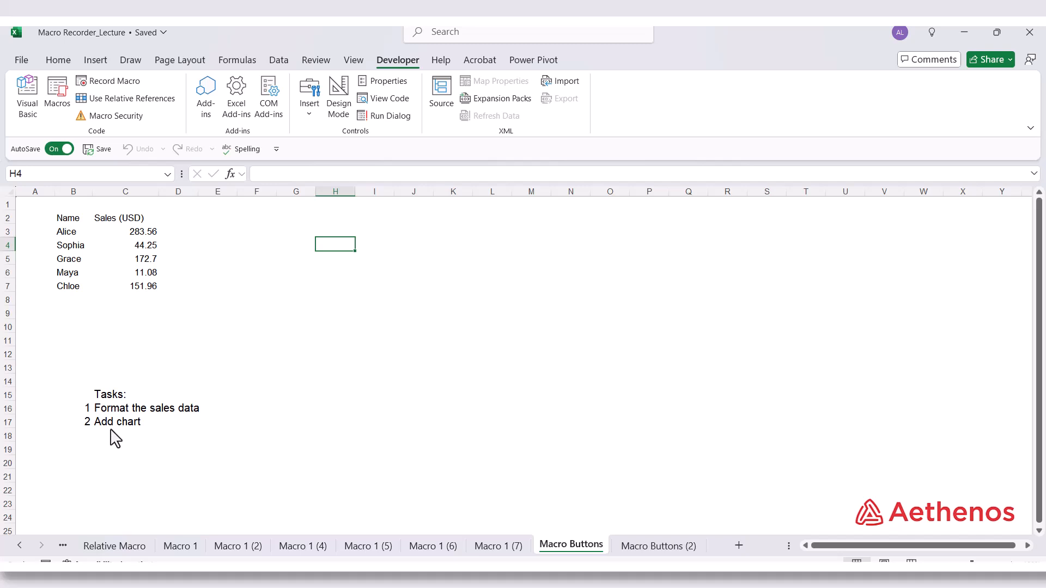
{"action": "left_click", "coordinate": [245, 263]}
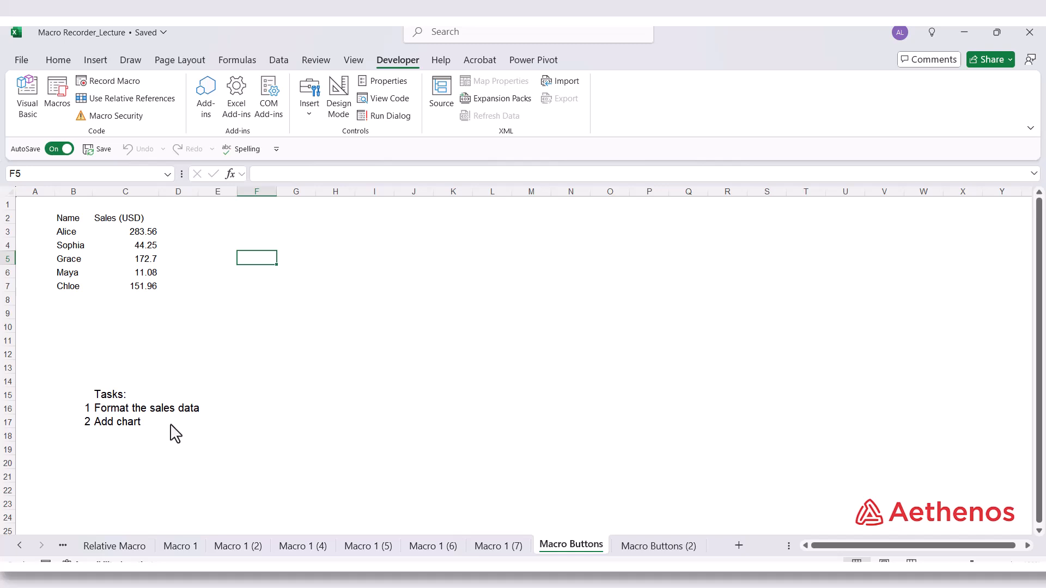
{"action": "scroll", "coordinate": [171, 425], "scroll_direction": "down", "scroll_amount": 1}
{"action": "scroll", "coordinate": [170, 425], "scroll_direction": "up", "scroll_amount": 1}
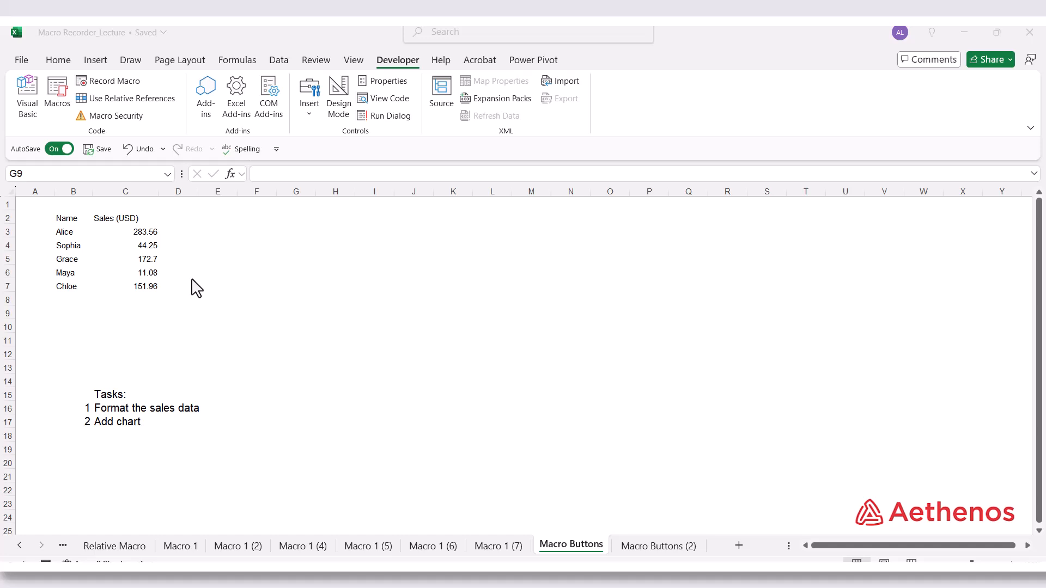
Start recording a new macro named Format_Sales_Data, stored in this workbook
{"action": "left_click", "coordinate": [116, 82]}
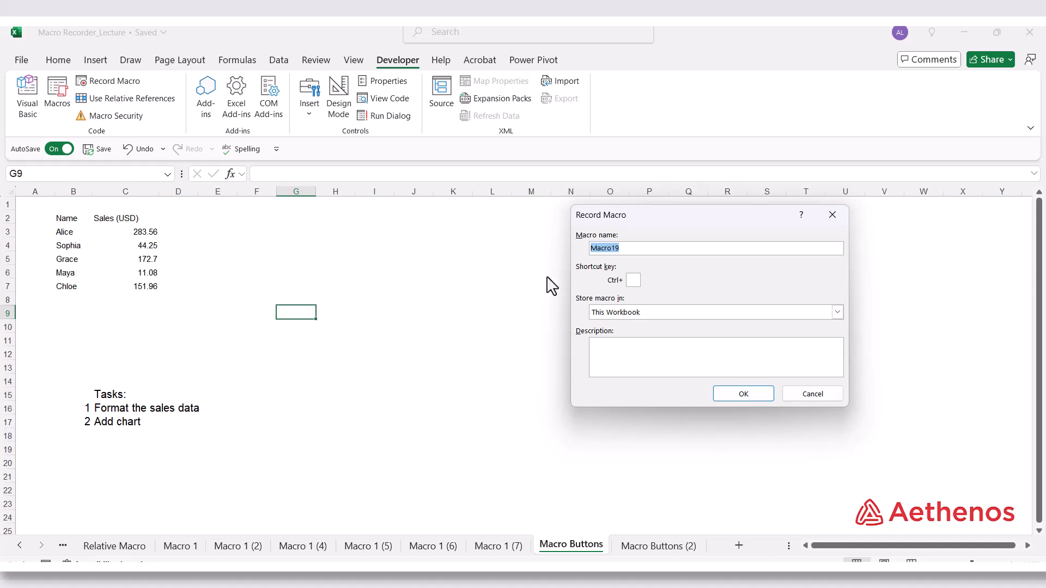
{"action": "type", "text": "D="}
{"action": "key", "text": "BackSpace"}
{"action": "key", "text": "BackSpace"}
{"action": "type", "text": "Format_Sales_Data"}
{"action": "left_click", "coordinate": [741, 394]}
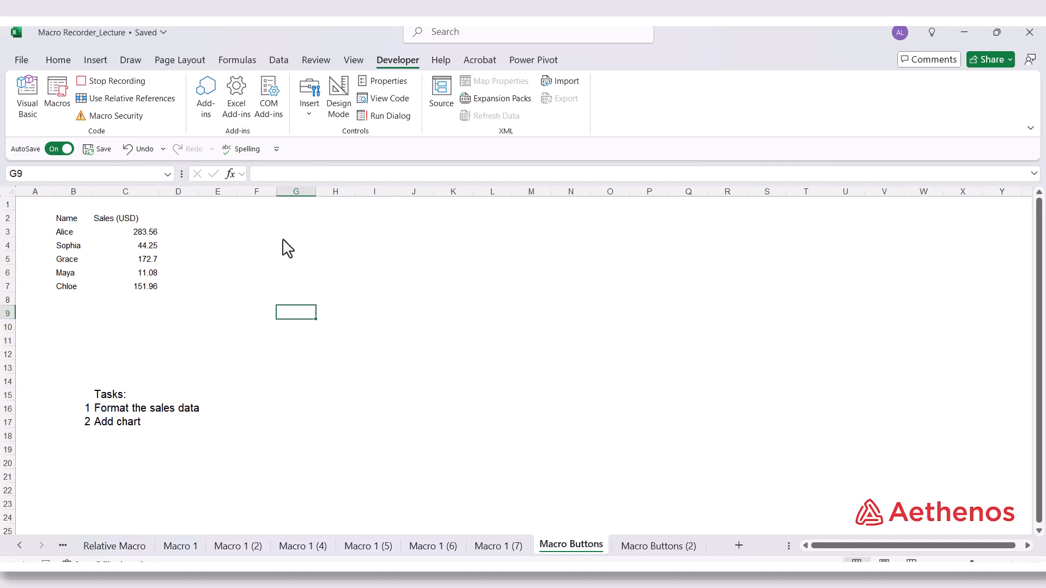
Format the header cells B2:C2 with a dark blue fill and white, bold, size 12 text
{"action": "left_click", "coordinate": [63, 221]}
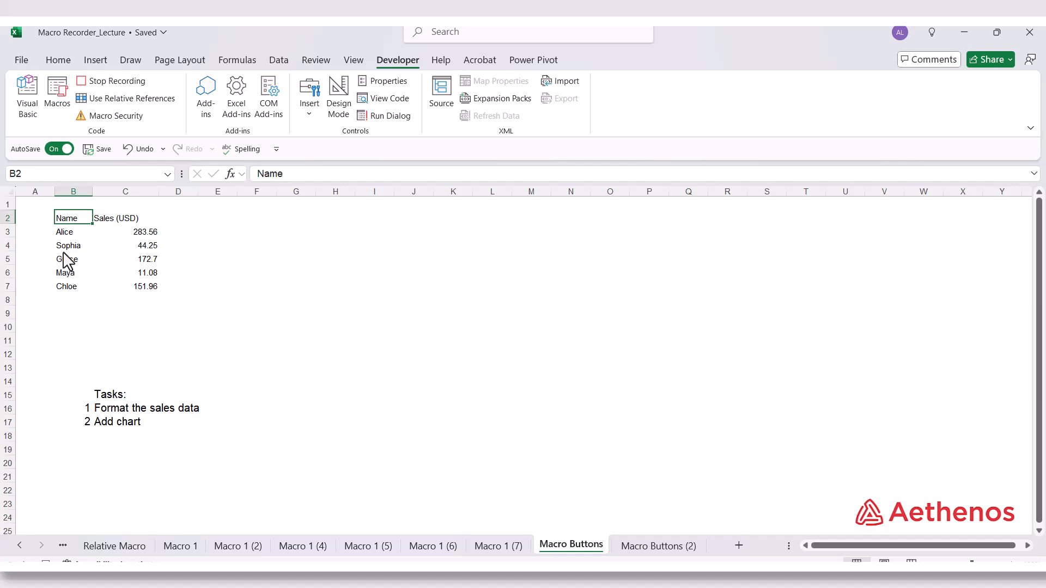
{"action": "left_click", "coordinate": [57, 61]}
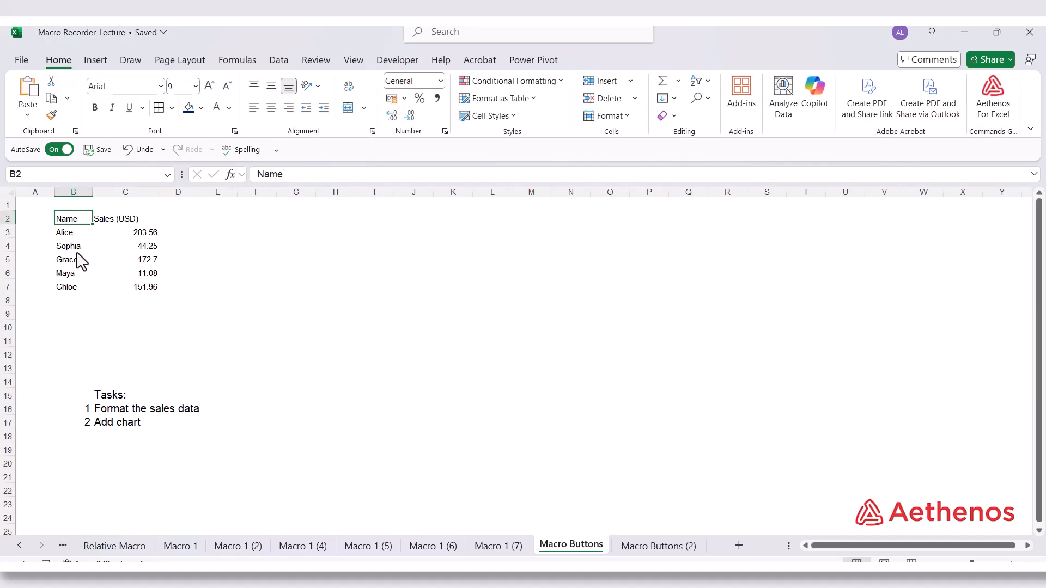
{"action": "key", "text": "shift+Right"}
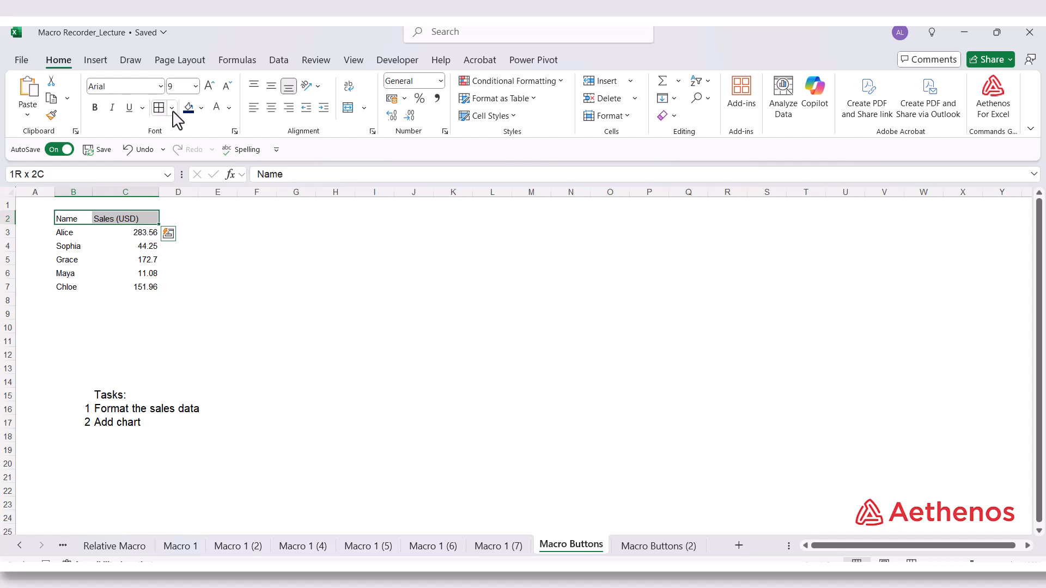
{"action": "left_click", "coordinate": [191, 111]}
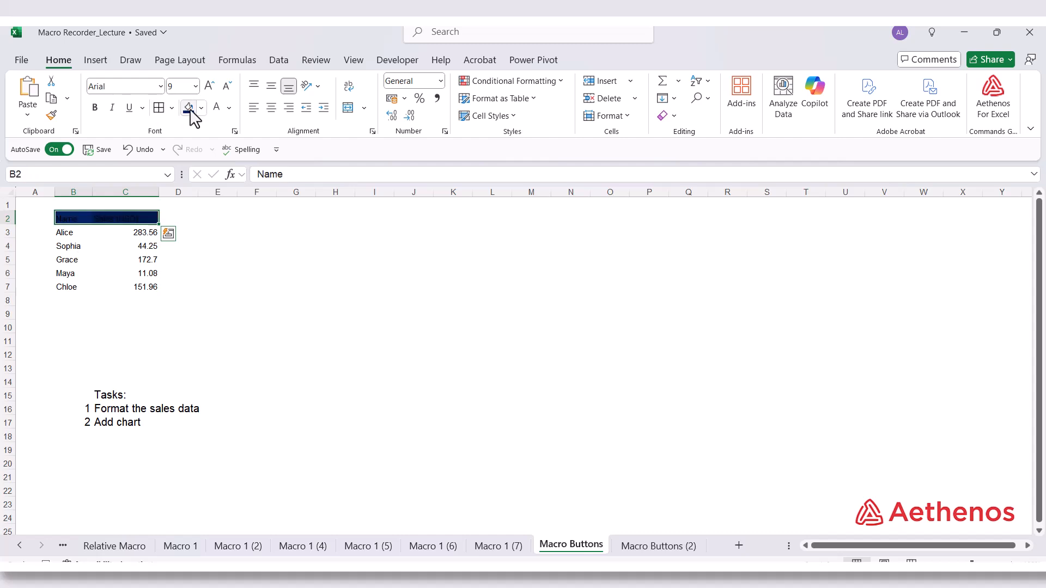
{"action": "left_click", "coordinate": [221, 109]}
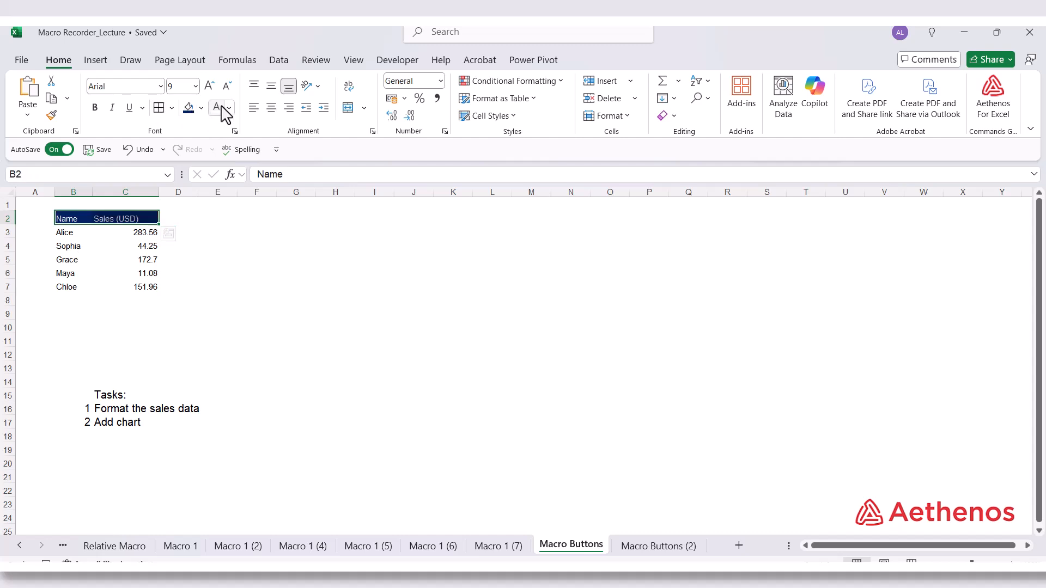
{"action": "left_click", "coordinate": [195, 87]}
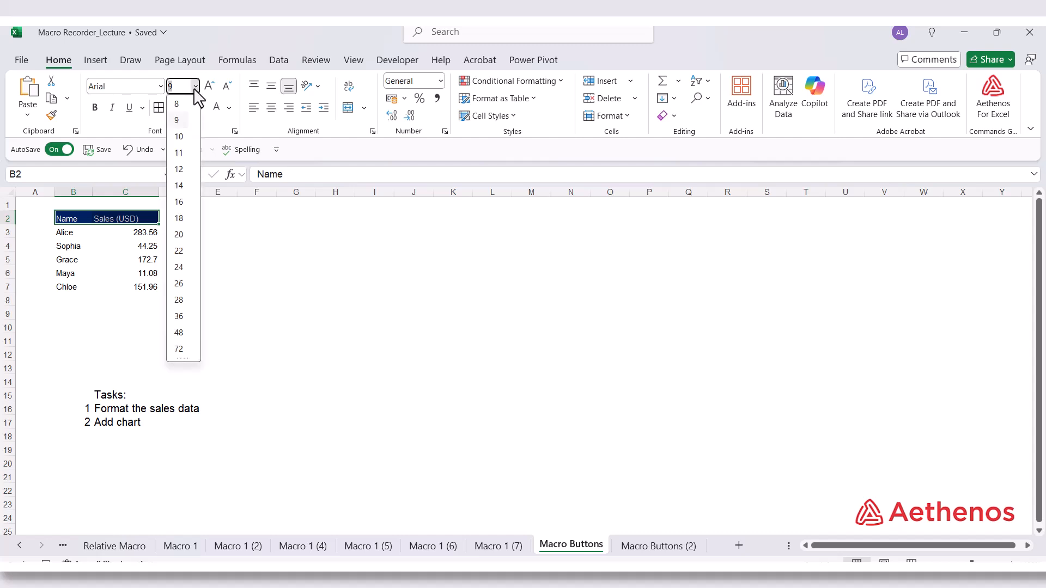
{"action": "left_click", "coordinate": [178, 170]}
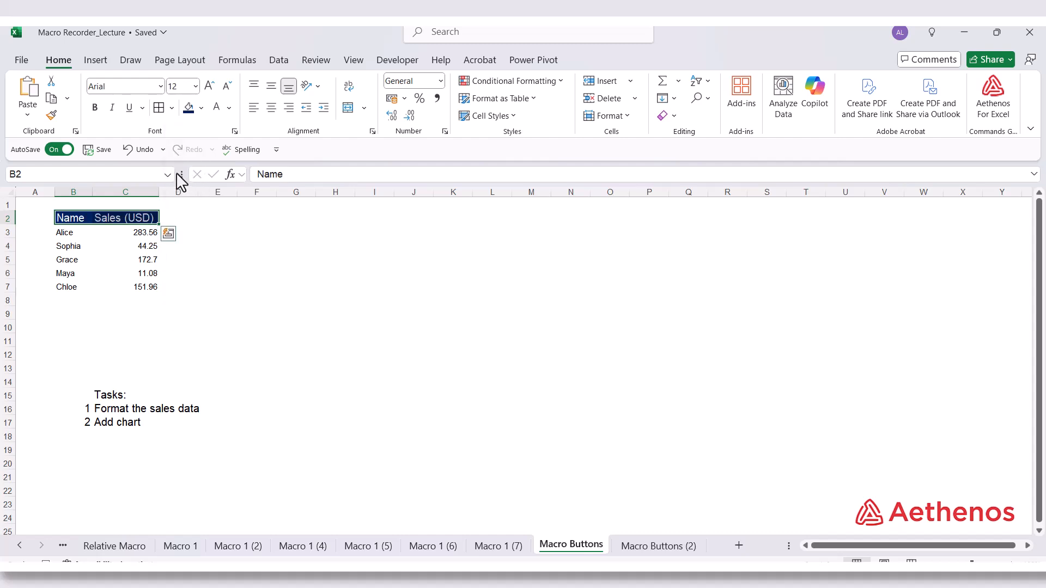
{"action": "left_click", "coordinate": [94, 107]}
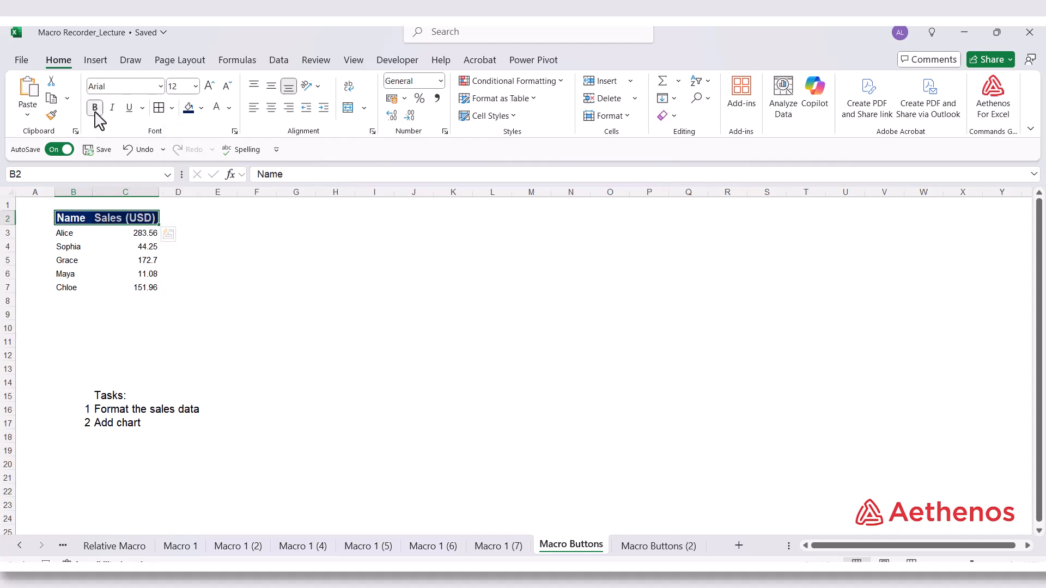
Add all borders to the data cells B3:C7 and set their font size to 12
{"action": "left_click", "coordinate": [83, 236]}
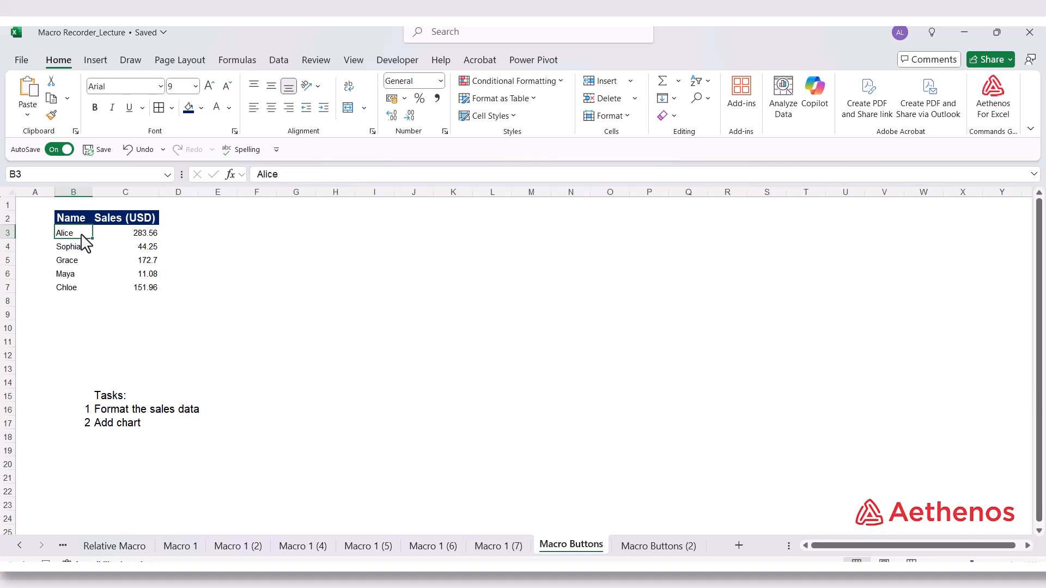
{"action": "key", "text": "ctrl+shift+Down"}
{"action": "key", "text": "ctrl+shift+Right"}
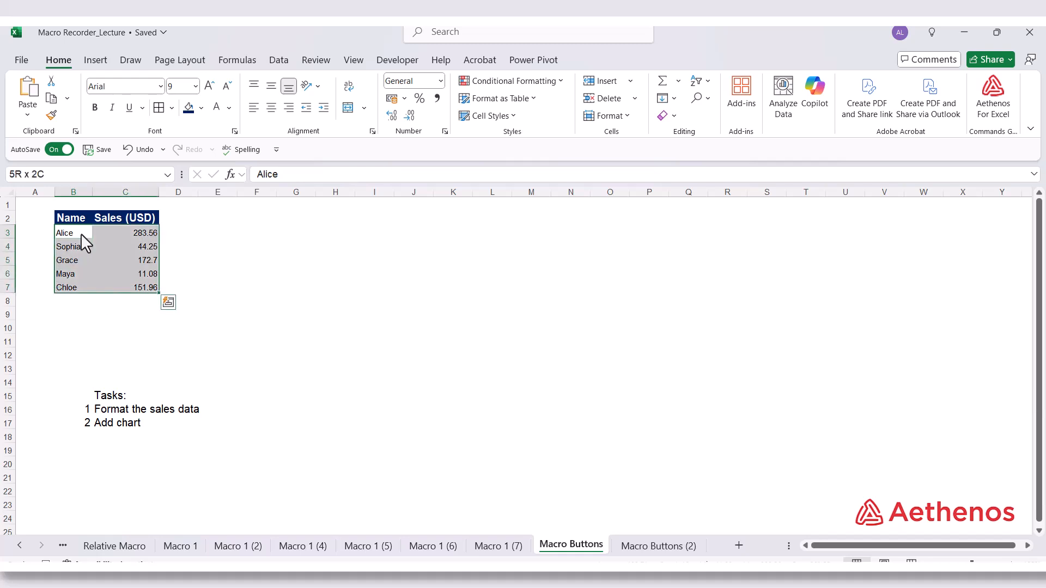
{"action": "left_click", "coordinate": [163, 109]}
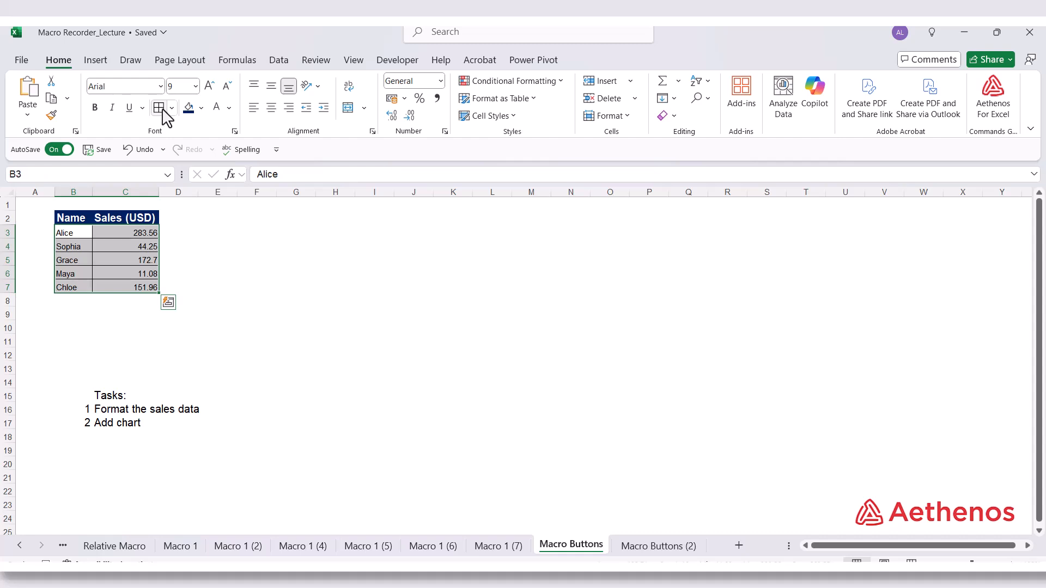
{"action": "left_click", "coordinate": [195, 86]}
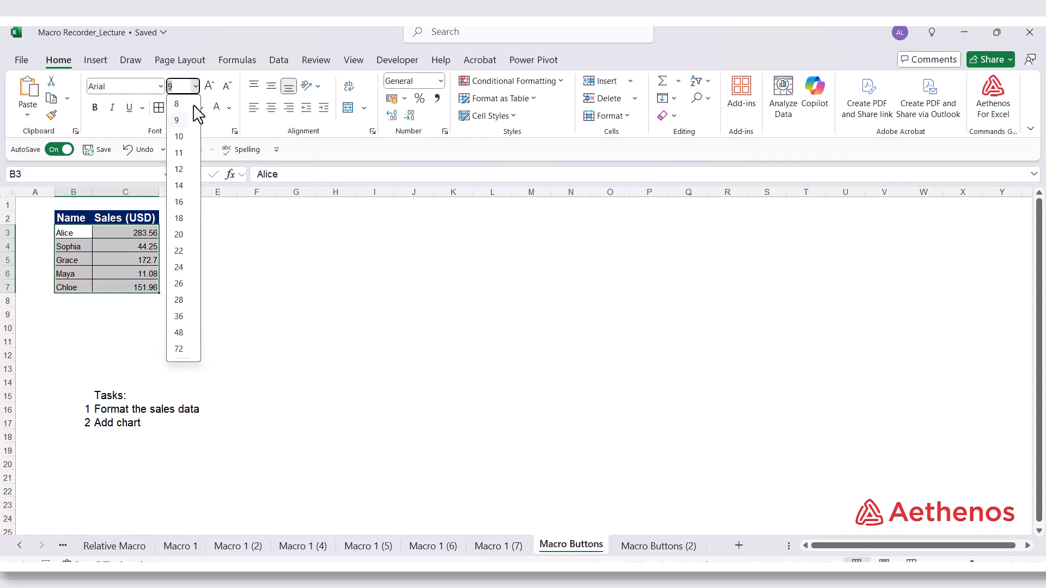
{"action": "left_click", "coordinate": [181, 169]}
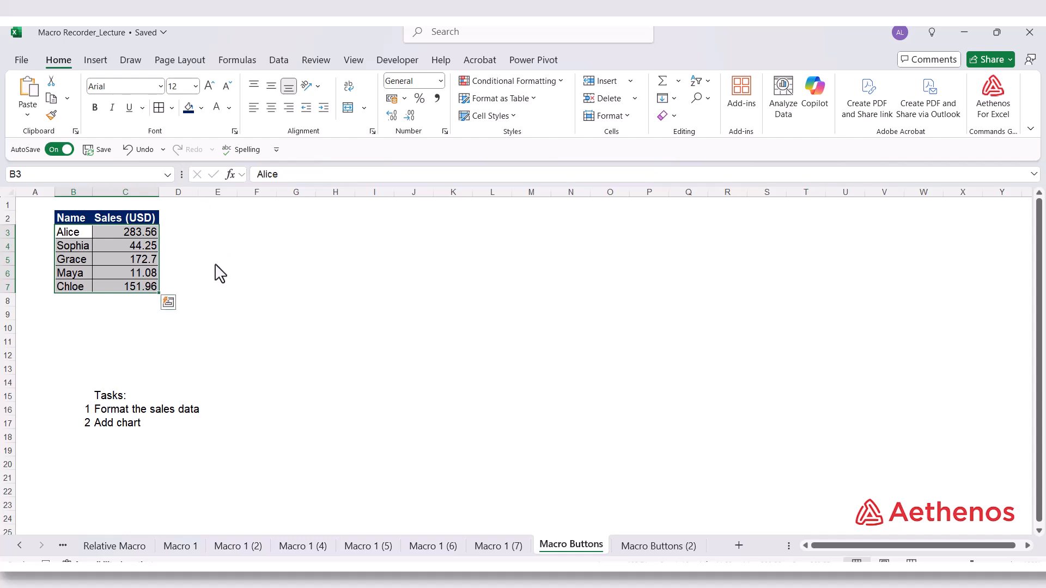
Select the empty cell B9 and stop recording the formatting macro
{"action": "left_click", "coordinate": [61, 314]}
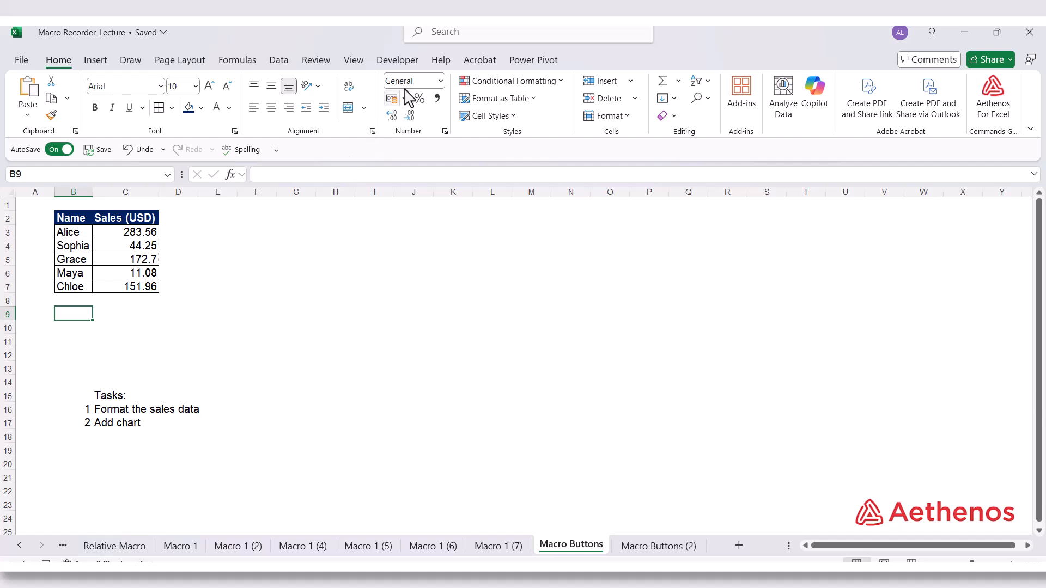
{"action": "left_click", "coordinate": [400, 62]}
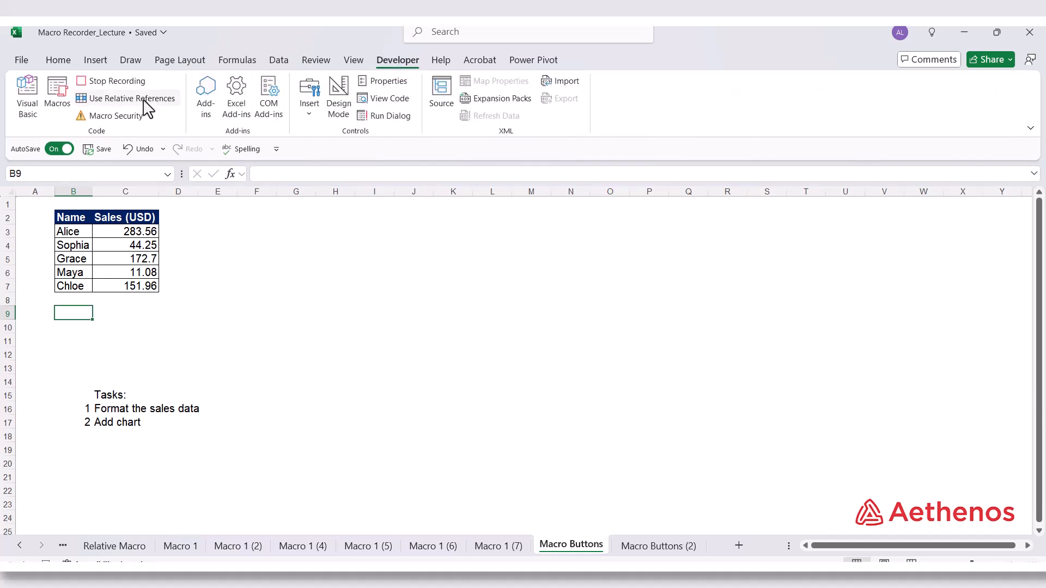
{"action": "left_click", "coordinate": [123, 83]}
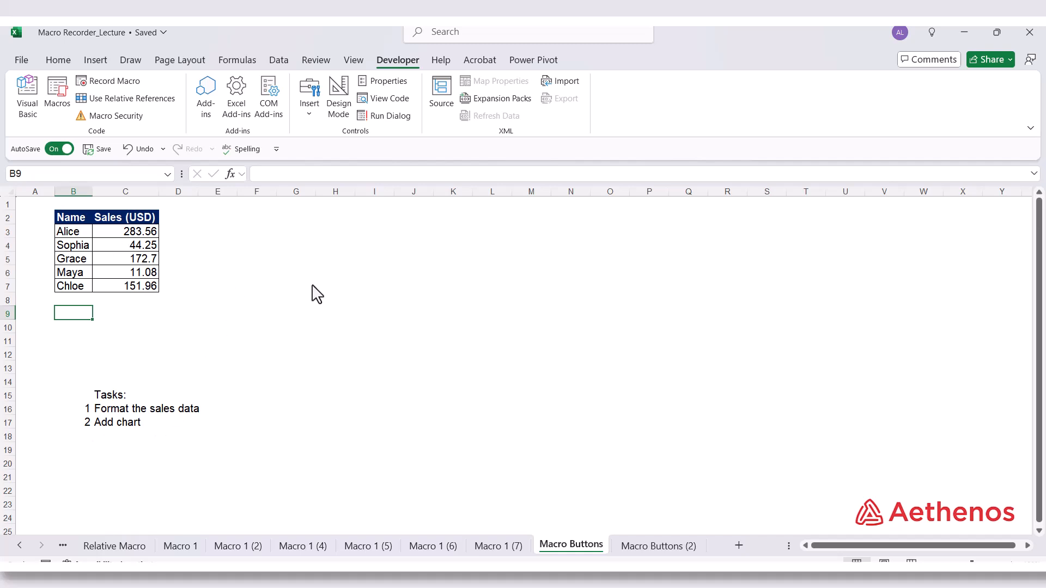
Start recording a second macro named Chart, stored in this workbook
{"action": "left_click", "coordinate": [273, 287]}
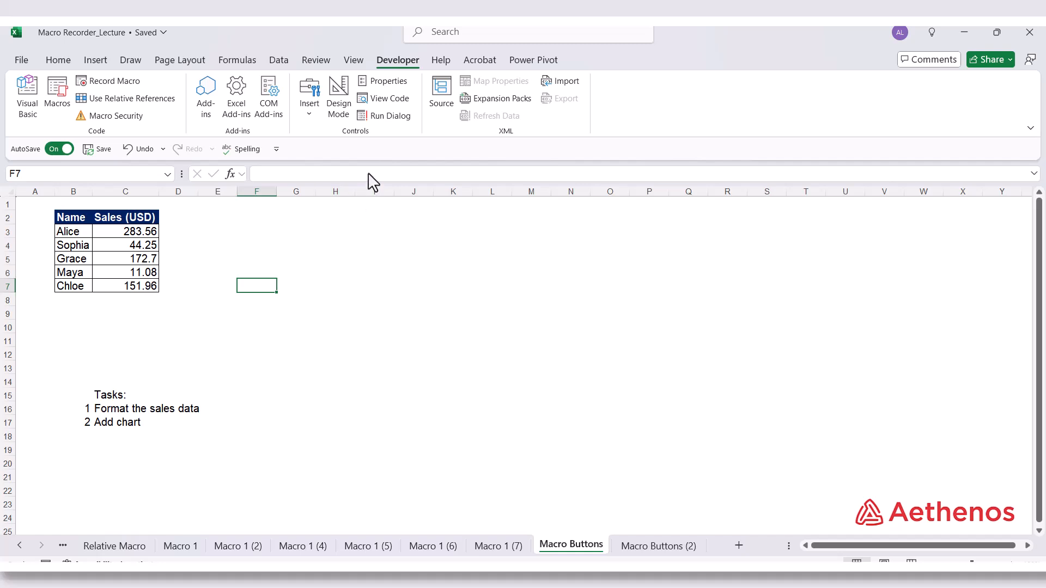
{"action": "left_click", "coordinate": [120, 82]}
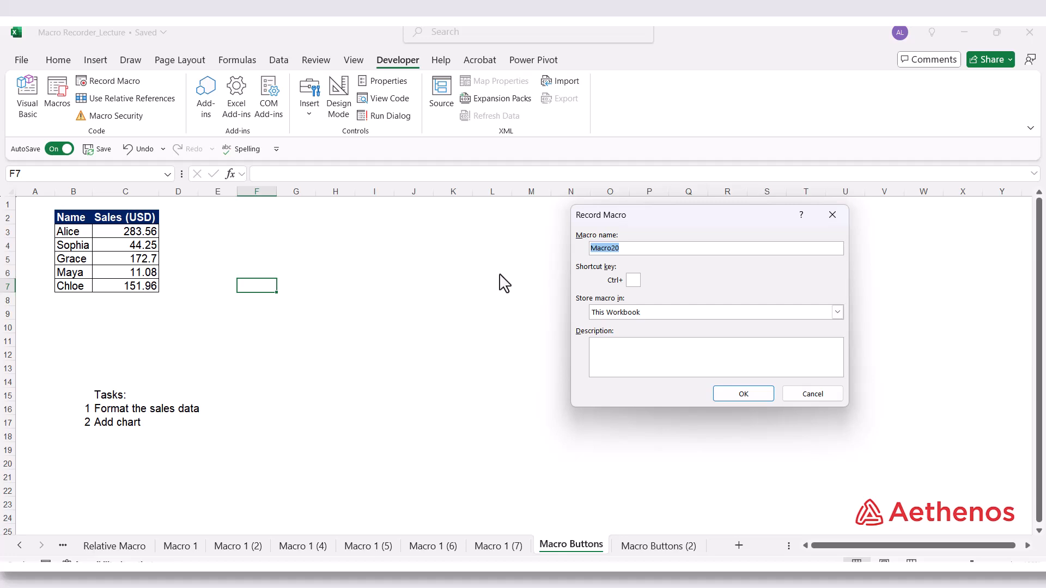
{"action": "type", "text": "Chart"}
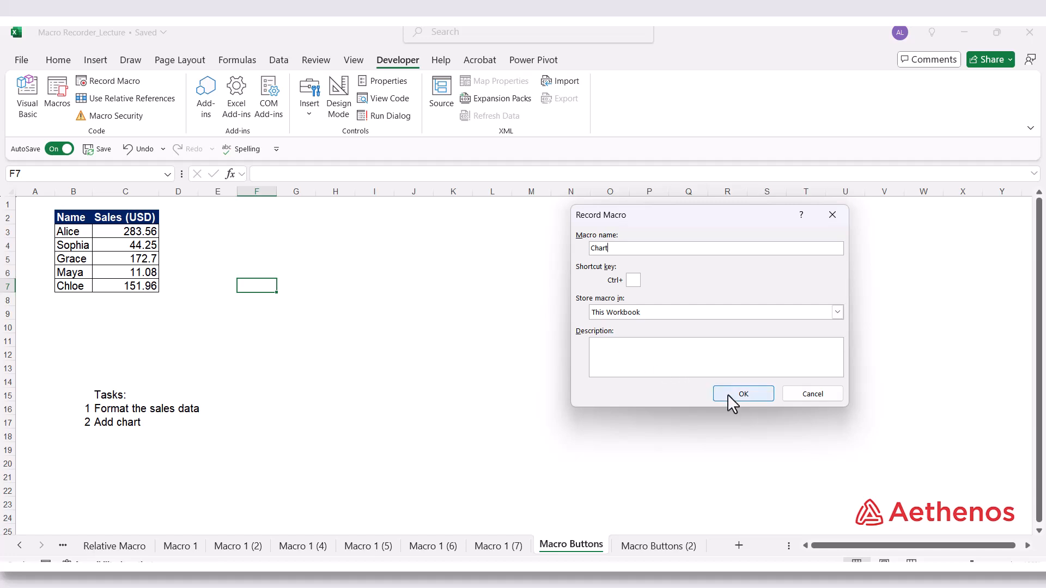
{"action": "left_click", "coordinate": [742, 394]}
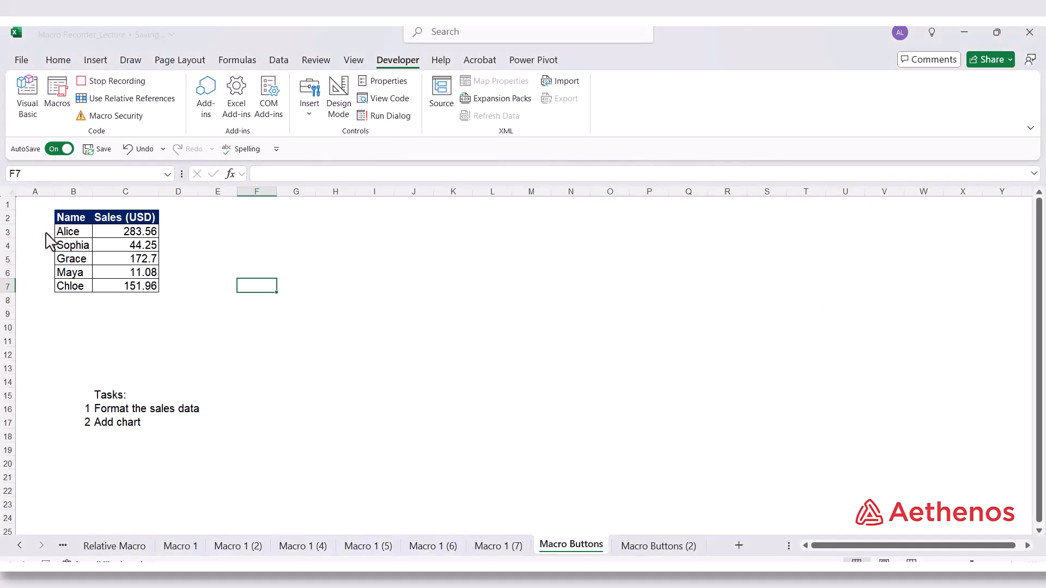
Insert the recommended Clustered Column chart from the sales data in B2:C7 and move it to about columns J to R
{"action": "left_click", "coordinate": [67, 218]}
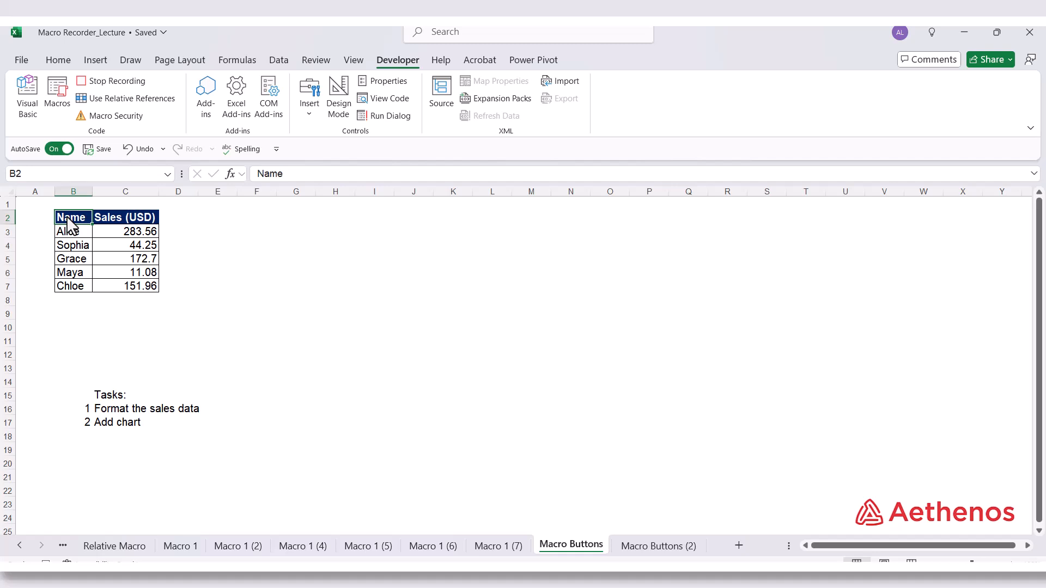
{"action": "key", "text": "ctrl+shift+Down"}
{"action": "key", "text": "ctrl+shift+Right"}
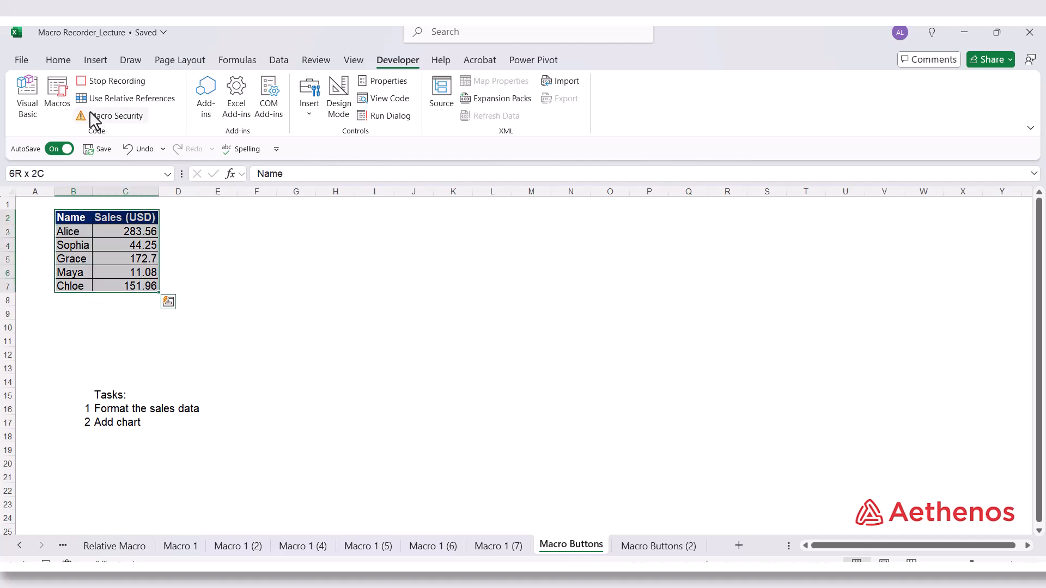
{"action": "left_click", "coordinate": [96, 60]}
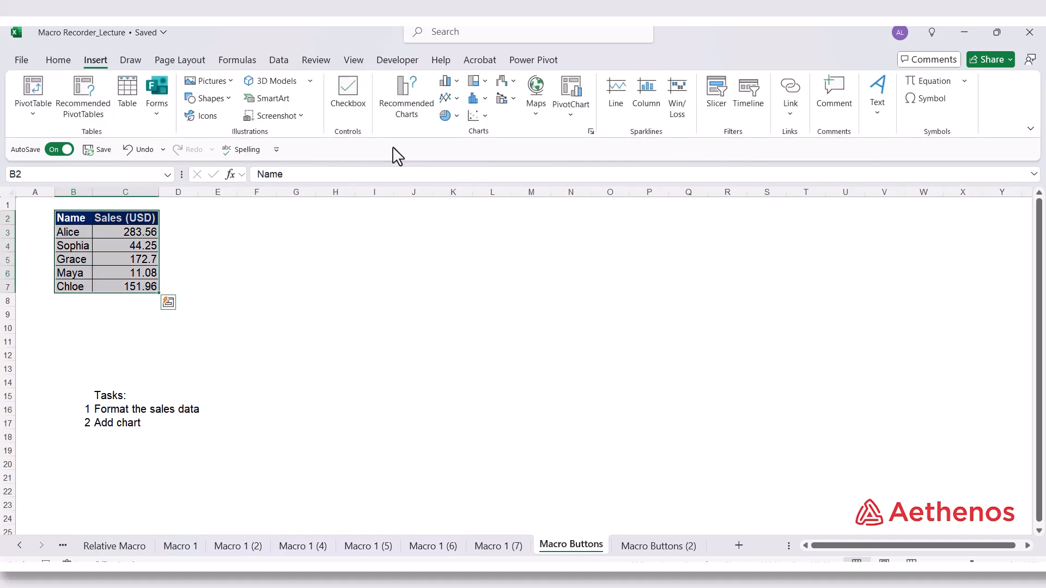
{"action": "left_click", "coordinate": [403, 108]}
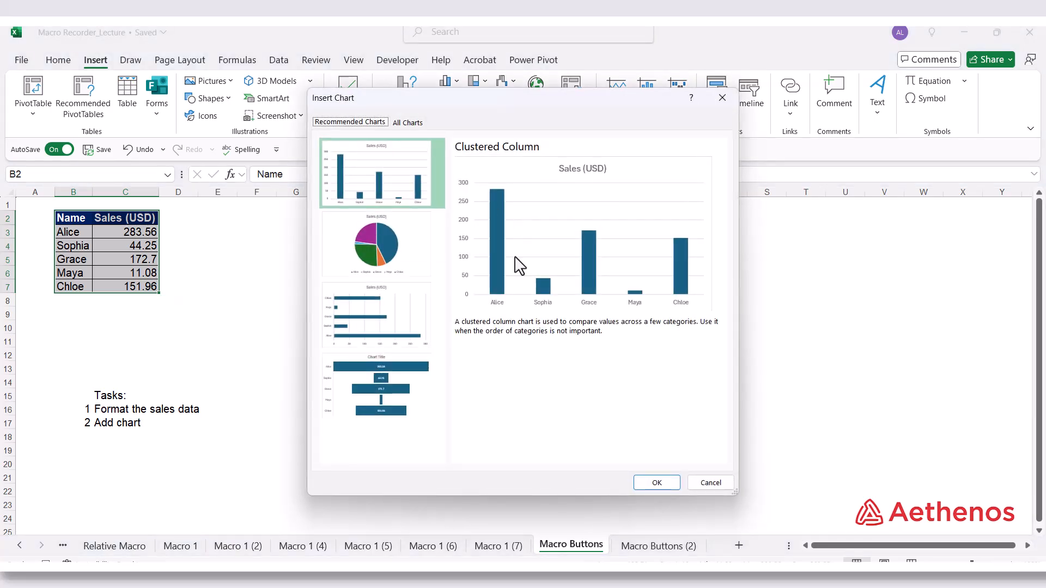
{"action": "left_click", "coordinate": [654, 483]}
{"action": "left_click_drag", "start_coordinate": [586, 291], "coordinate": [639, 252]}
Make the chart title Sales (USD) bold and dark blue
{"action": "left_click", "coordinate": [548, 251]}
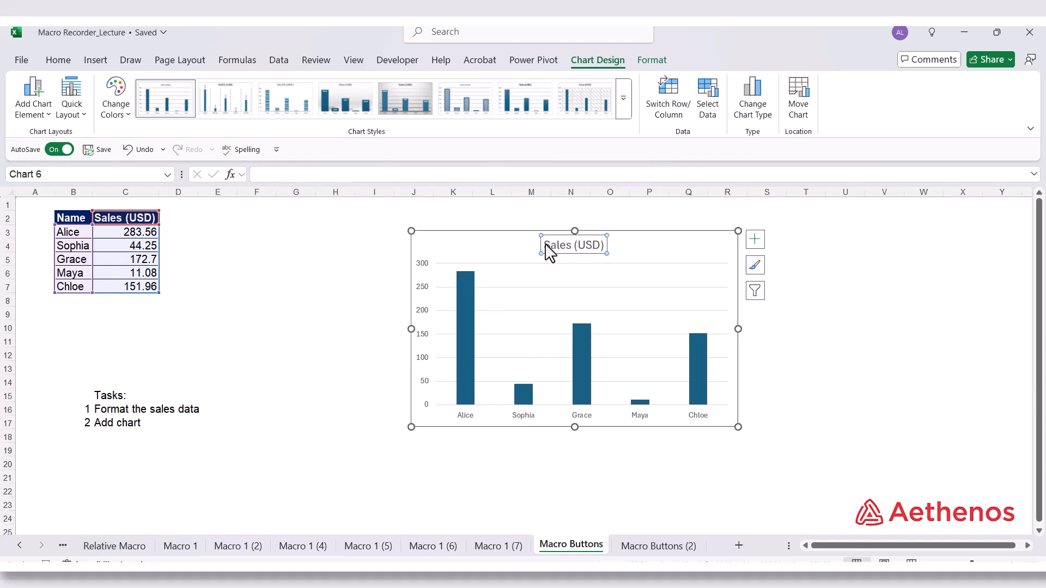
{"action": "left_click_drag", "start_coordinate": [548, 251], "coordinate": [618, 252]}
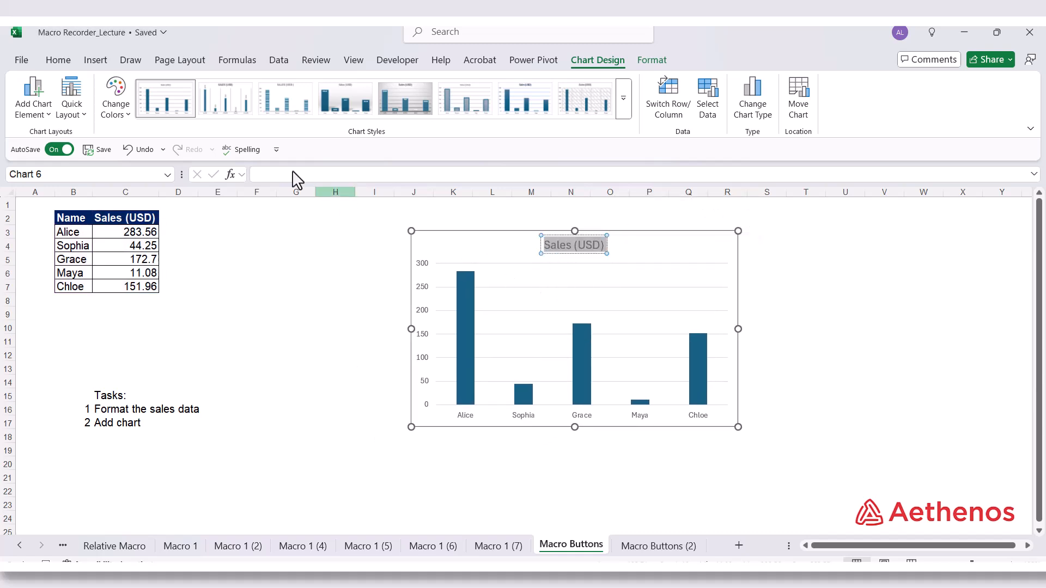
{"action": "left_click", "coordinate": [68, 61]}
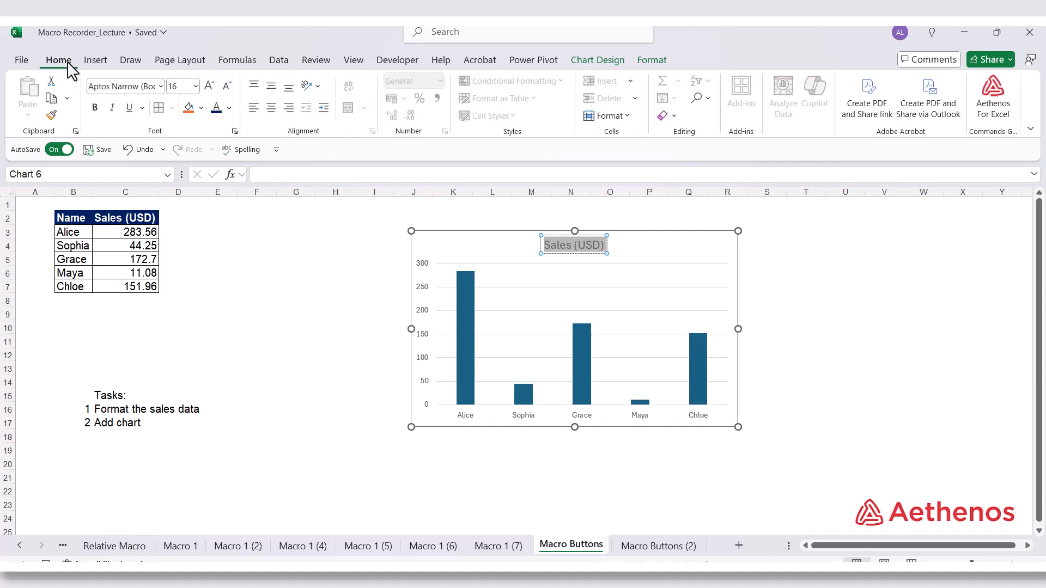
{"action": "left_click", "coordinate": [94, 109]}
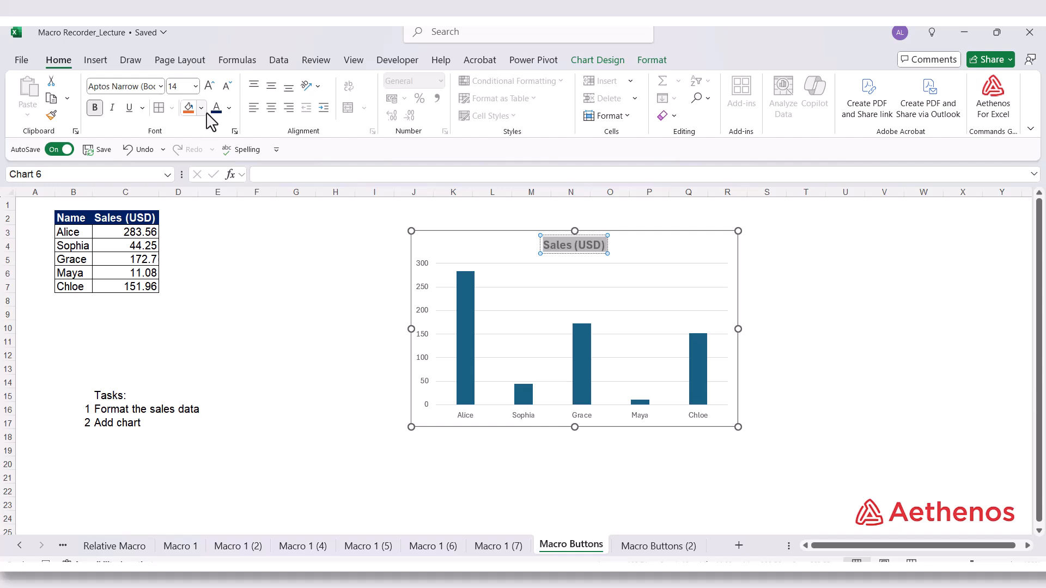
{"action": "left_click", "coordinate": [228, 108]}
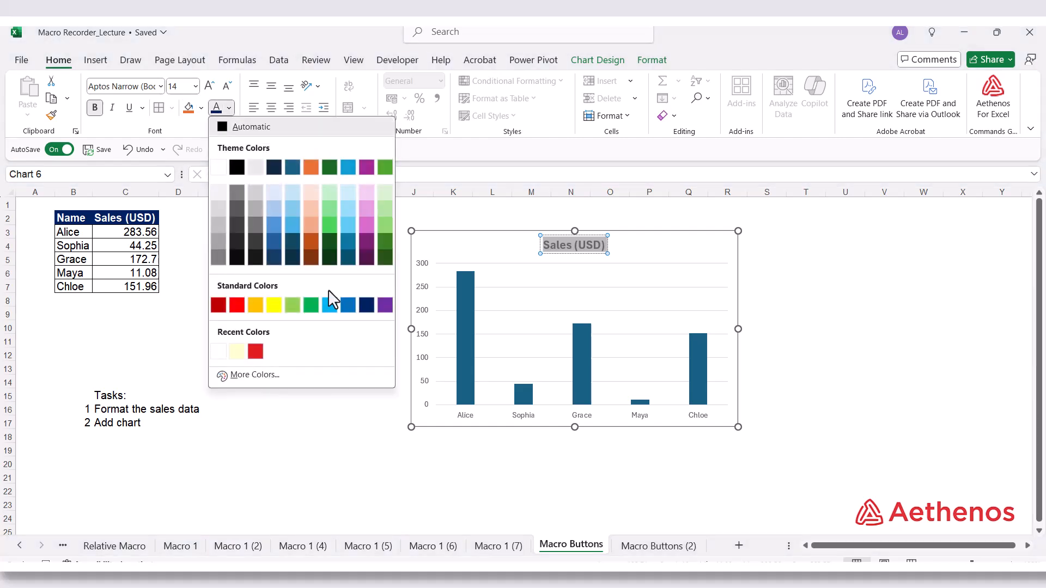
{"action": "left_click", "coordinate": [367, 305]}
{"action": "left_click", "coordinate": [658, 287]}
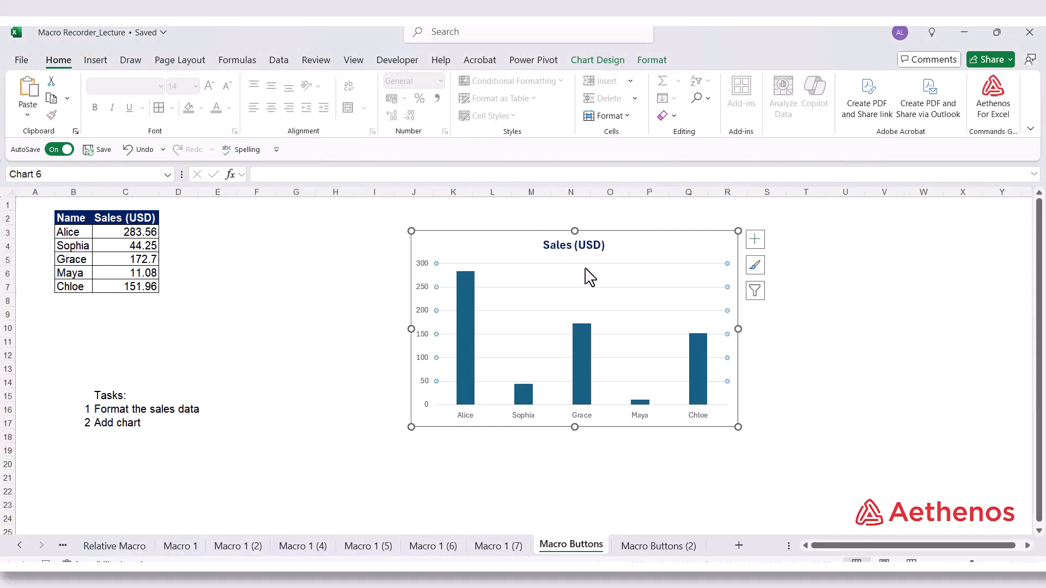
{"action": "left_click", "coordinate": [791, 315]}
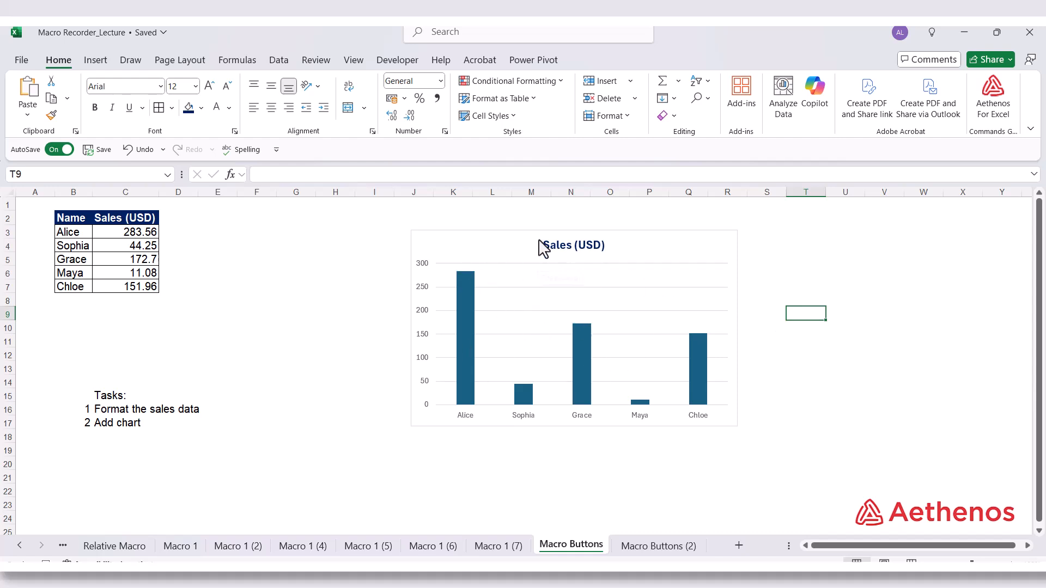
Move the chart to row 2, spanning about columns L to S, select cell G8, and stop recording the Chart macro
{"action": "left_click_drag", "start_coordinate": [514, 255], "coordinate": [566, 226]}
{"action": "left_click", "coordinate": [308, 305]}
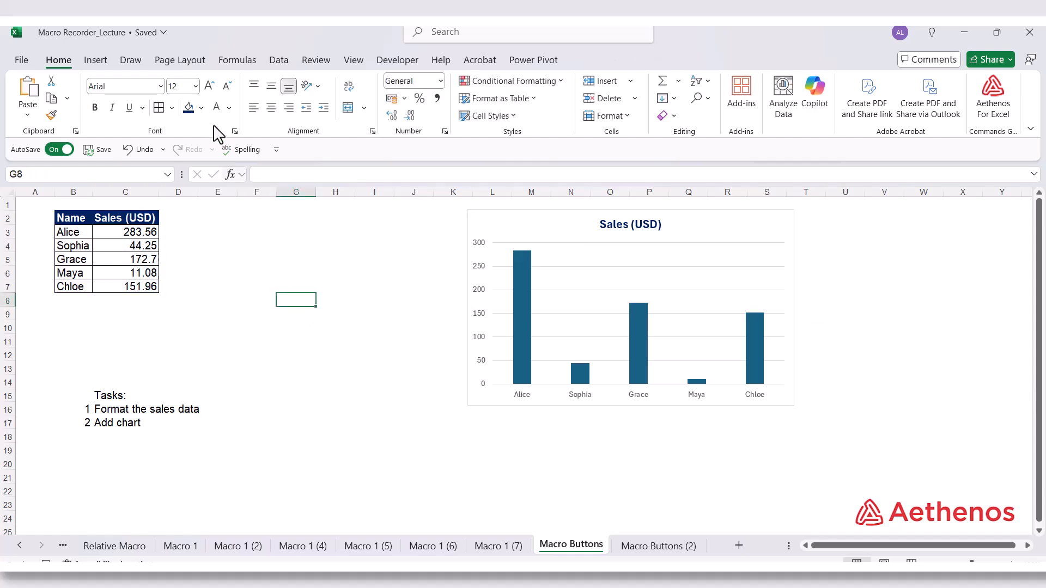
{"action": "left_click", "coordinate": [394, 61]}
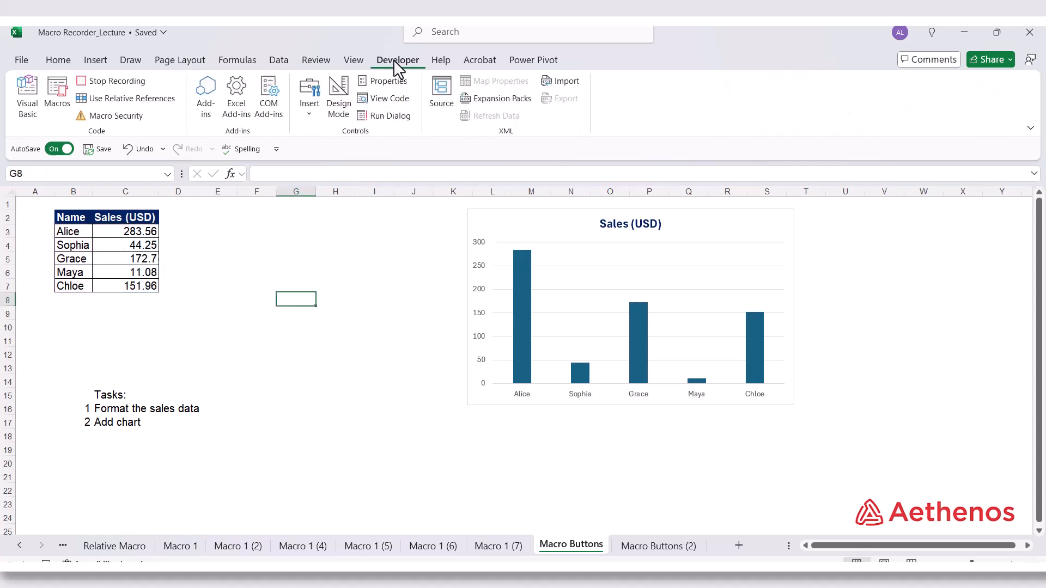
{"action": "left_click", "coordinate": [124, 82]}
Review the workbook's macro list and compare the unformatted data on Macro Buttons (2) with the finished Macro Buttons sheet
{"action": "left_click", "coordinate": [56, 91]}
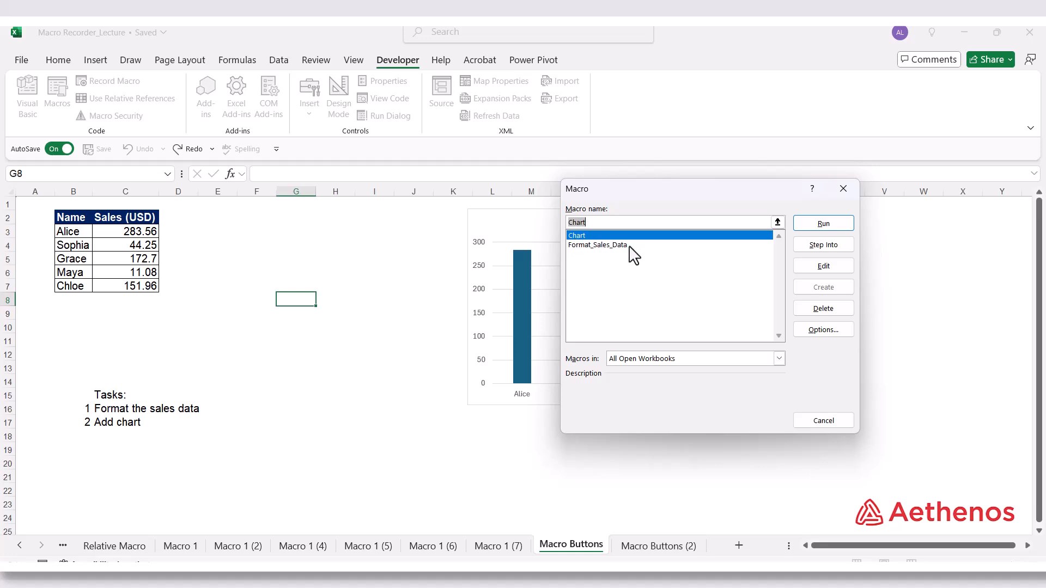
{"action": "left_click", "coordinate": [819, 419]}
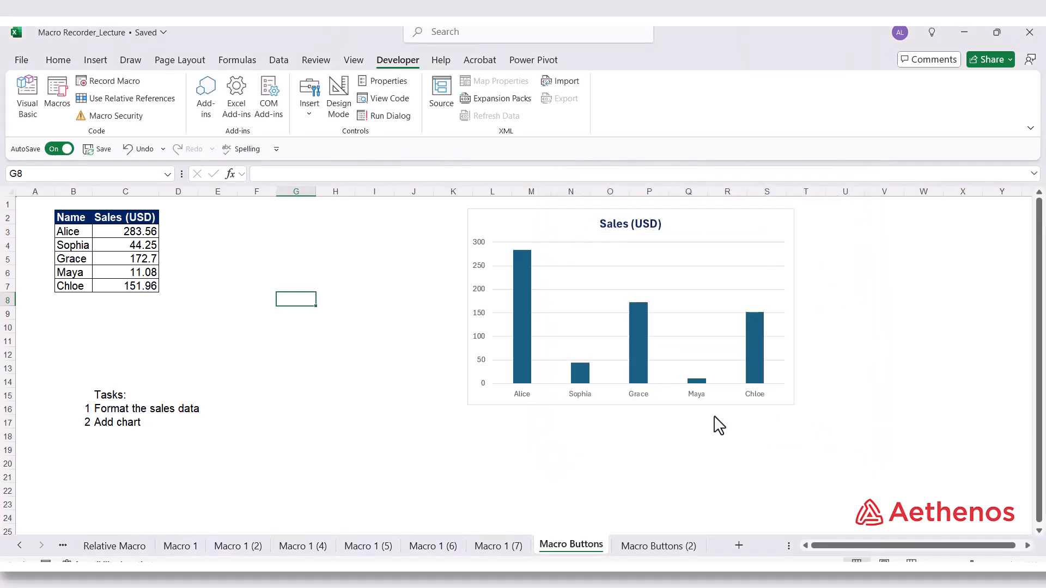
{"action": "left_click", "coordinate": [653, 546]}
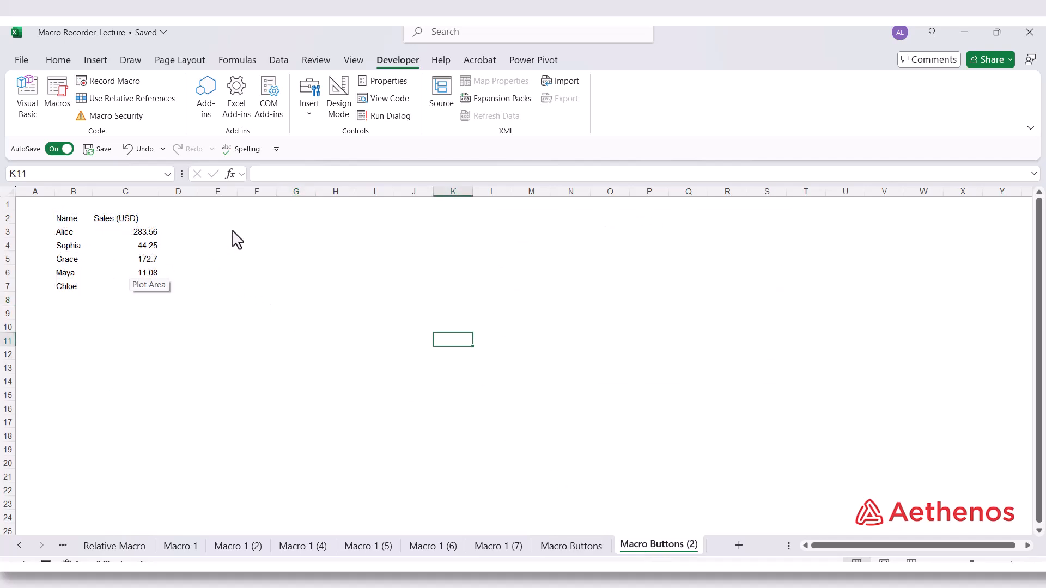
{"action": "left_click", "coordinate": [561, 546]}
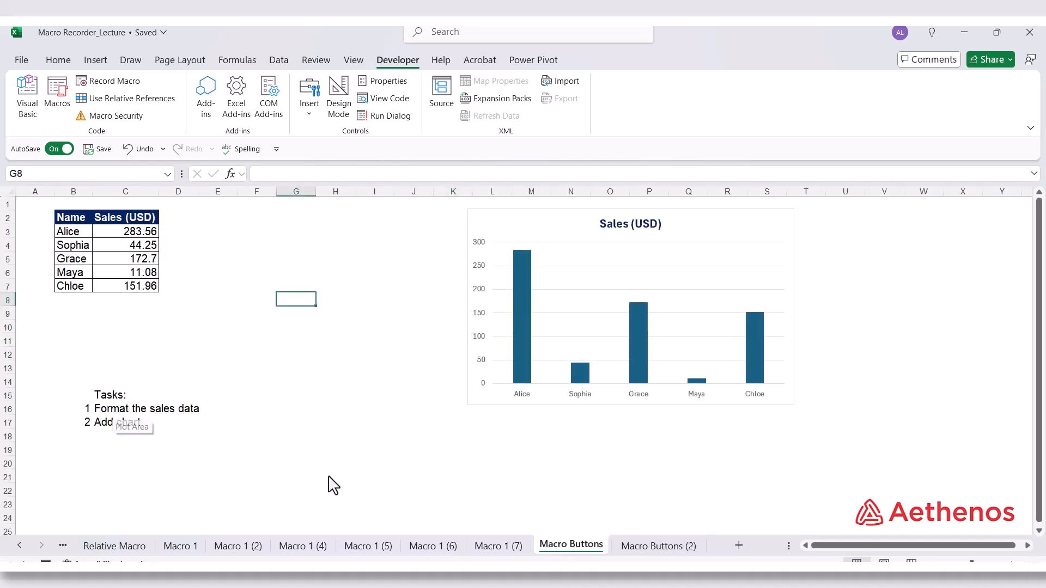
On the Macro Buttons (2) sheet, draw a form control button over about F3:H4 and assign it the Format_Sales_Data macro
{"action": "left_click", "coordinate": [659, 546]}
{"action": "left_click", "coordinate": [272, 329]}
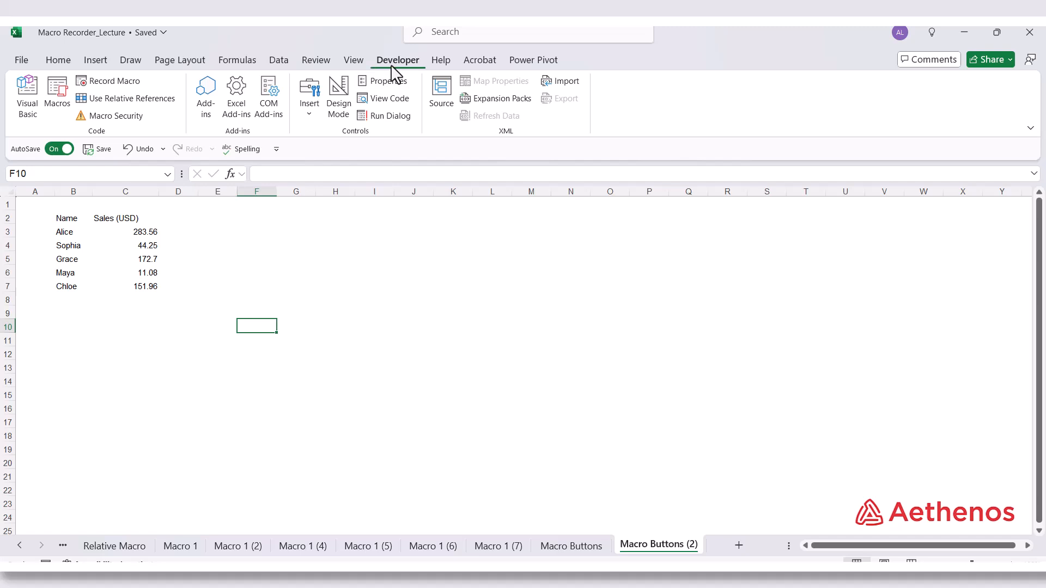
{"action": "left_click", "coordinate": [311, 115]}
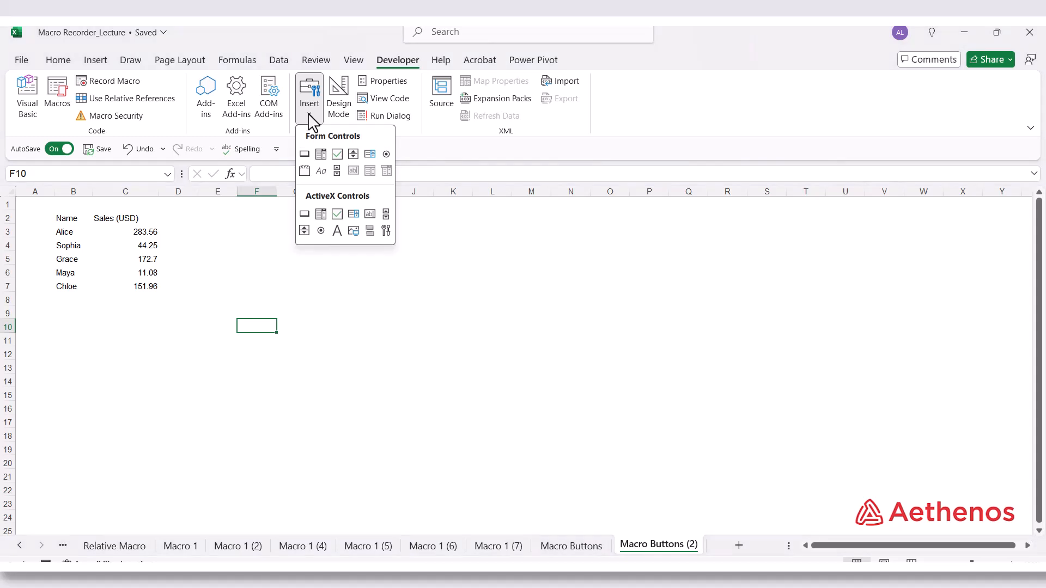
{"action": "left_click", "coordinate": [304, 155]}
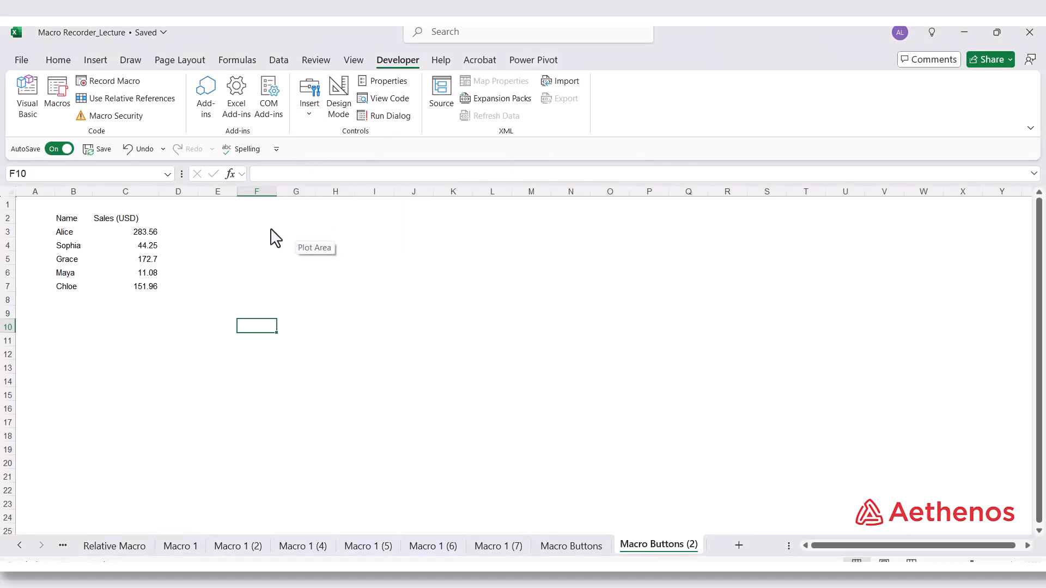
{"action": "left_click_drag", "start_coordinate": [271, 229], "coordinate": [343, 253]}
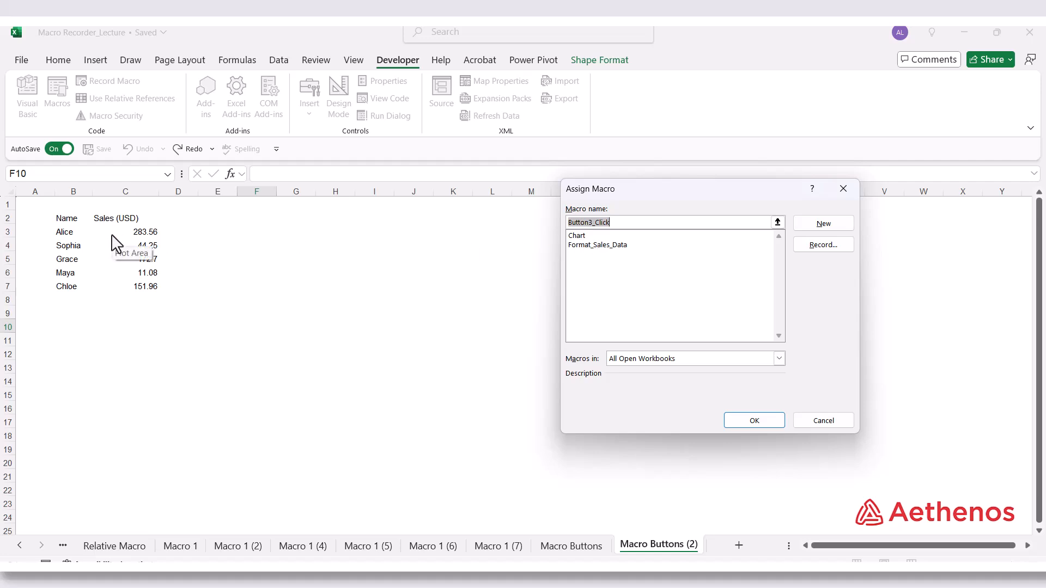
{"action": "left_click", "coordinate": [593, 246]}
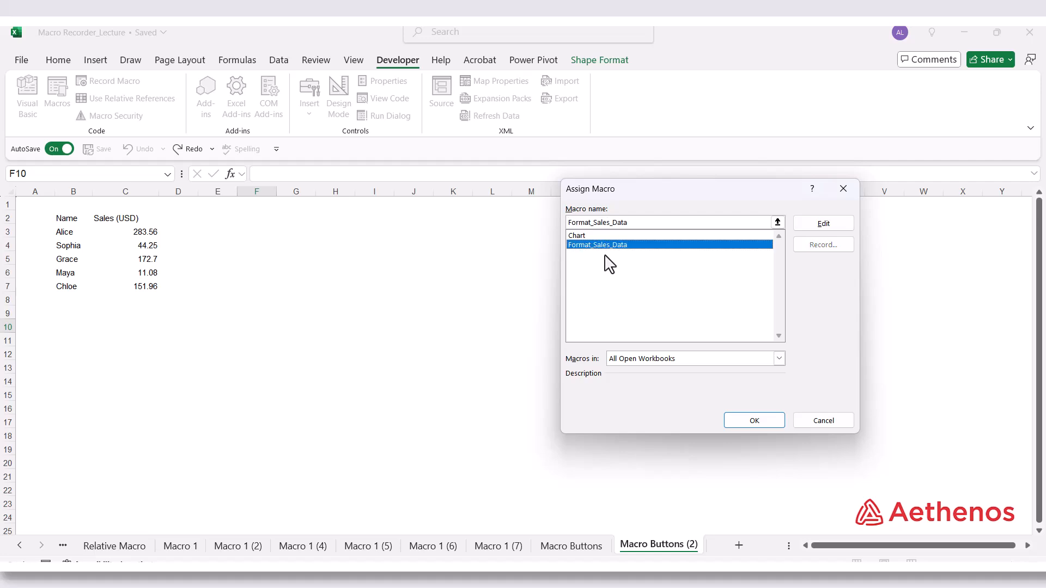
{"action": "left_click", "coordinate": [756, 417]}
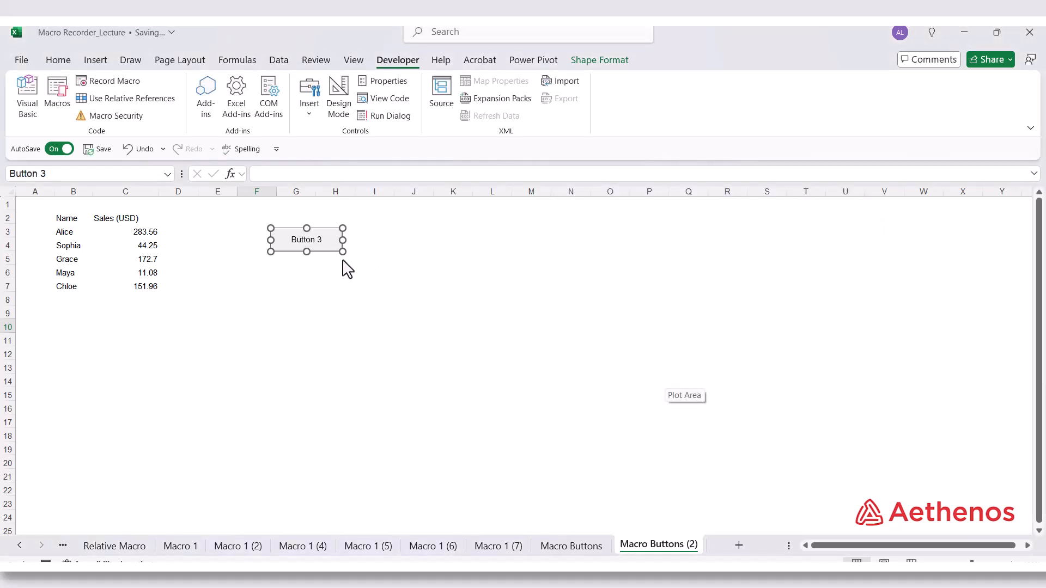
Relabel the new button as Format Sales Data
{"action": "left_click", "coordinate": [296, 247]}
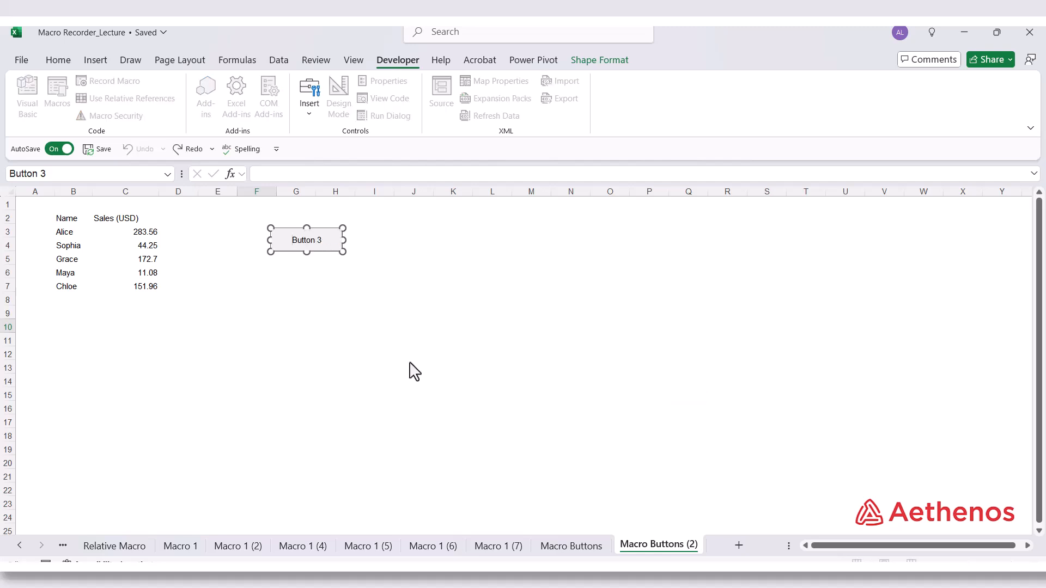
{"action": "key", "text": "Delete"}
{"action": "key", "text": "Delete"}
{"action": "type", "text": "Format Sales Data"}
{"action": "left_click", "coordinate": [468, 341]}
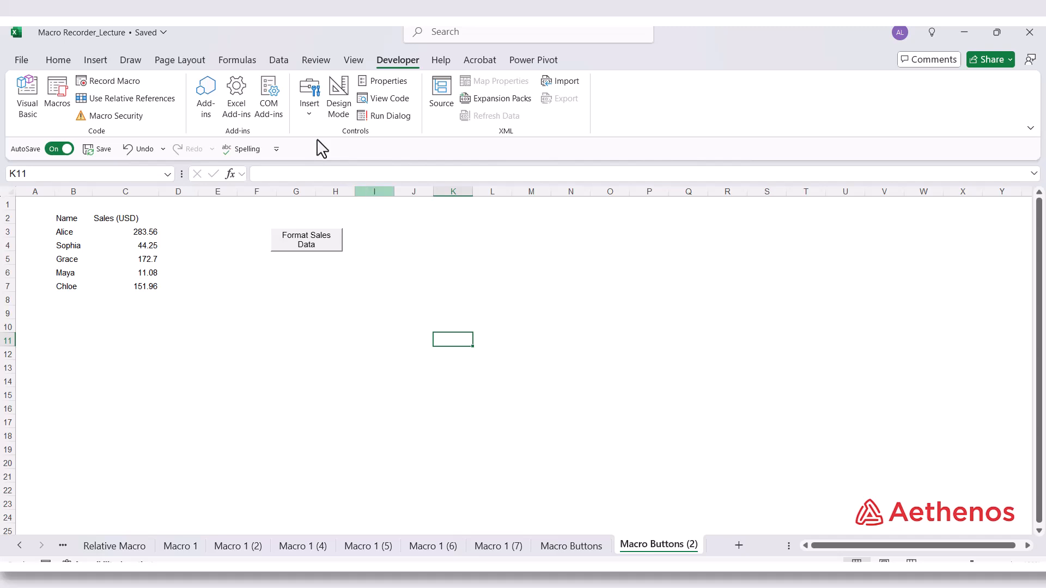
Draw a second form control button over about I3:K4 and assign it the Chart macro
{"action": "left_click", "coordinate": [314, 121]}
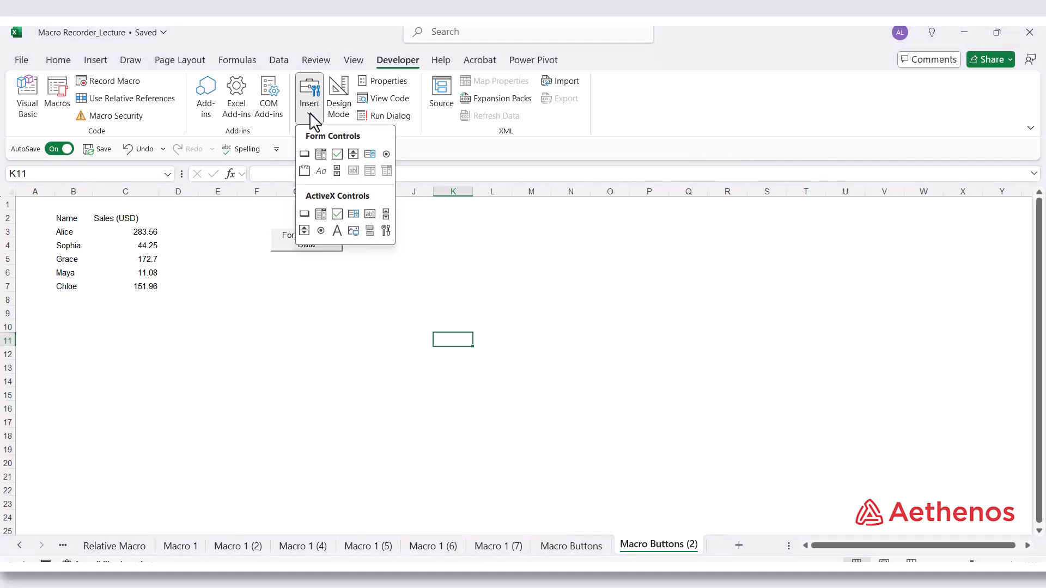
{"action": "left_click", "coordinate": [305, 154]}
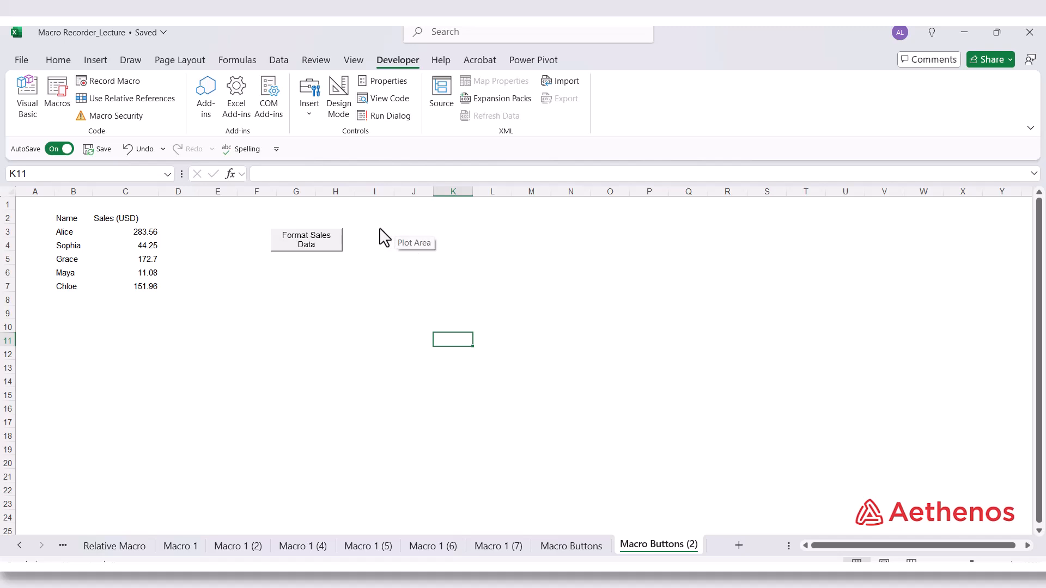
{"action": "left_click_drag", "start_coordinate": [381, 228], "coordinate": [453, 252]}
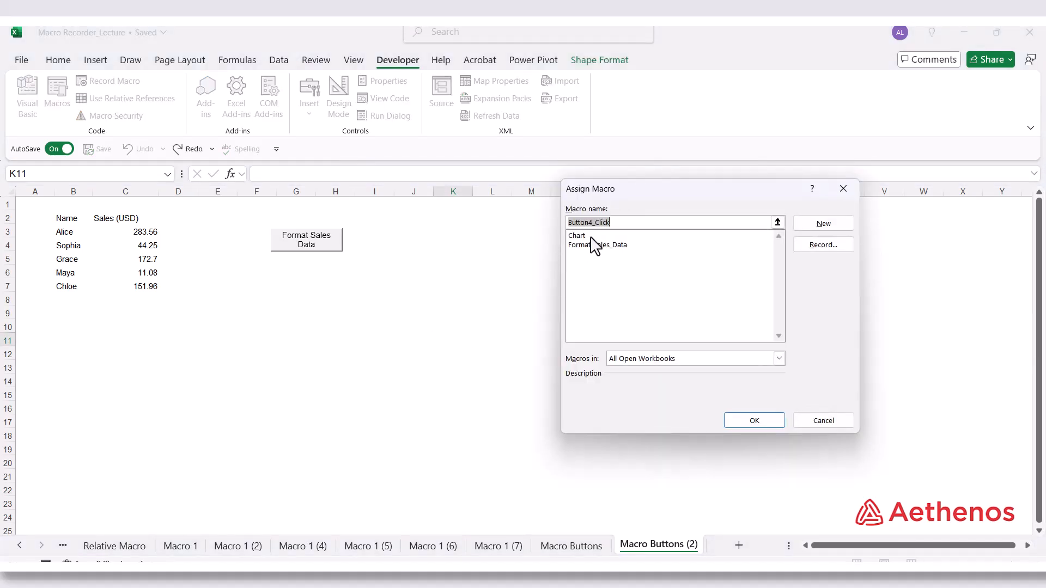
{"action": "left_click", "coordinate": [586, 238]}
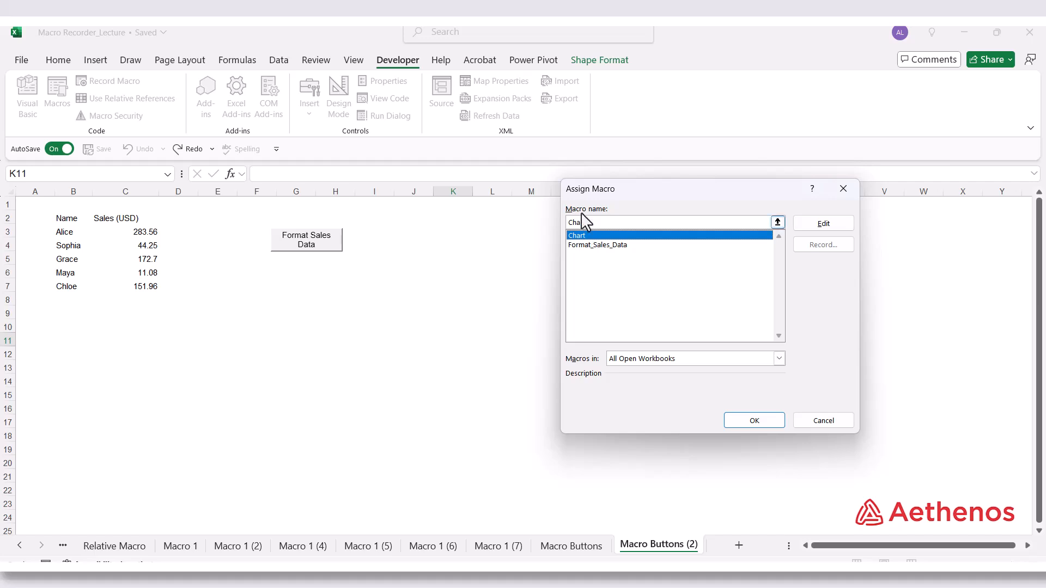
{"action": "left_click", "coordinate": [754, 420]}
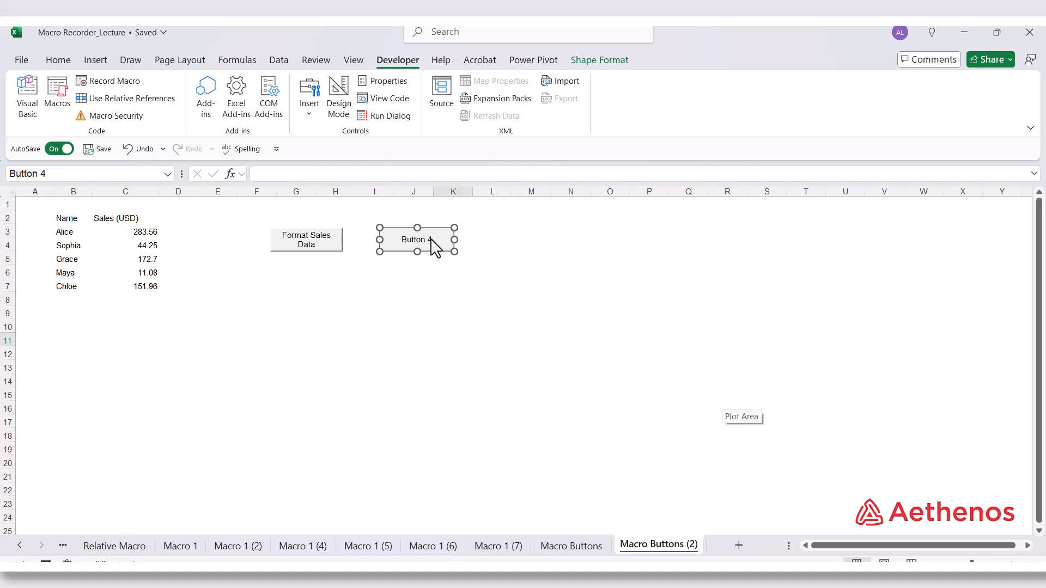
Relabel the second button as Chart
{"action": "left_click", "coordinate": [423, 247]}
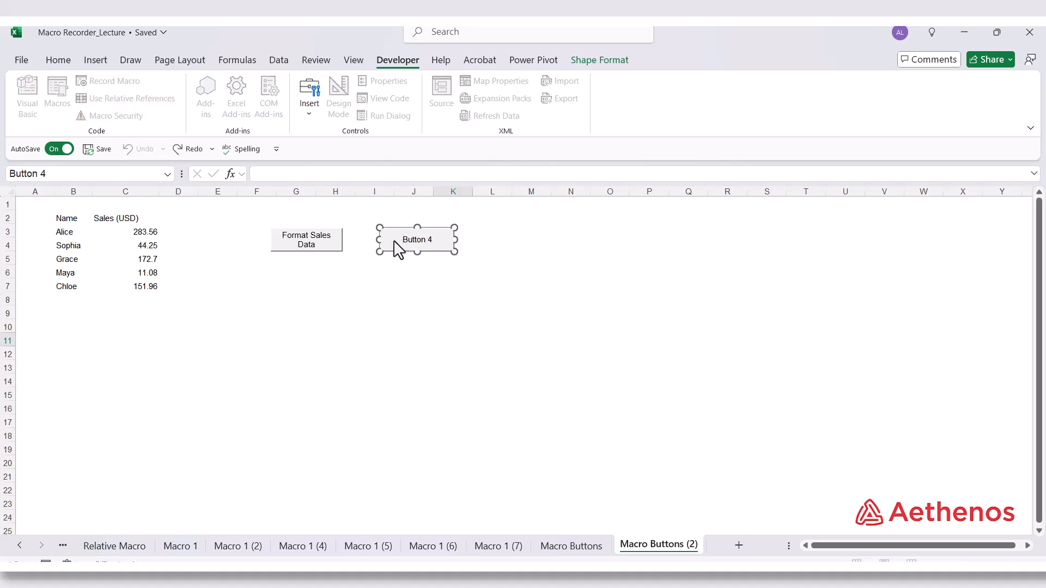
{"action": "key", "text": "BackSpace"}
{"action": "left_click", "coordinate": [467, 327]}
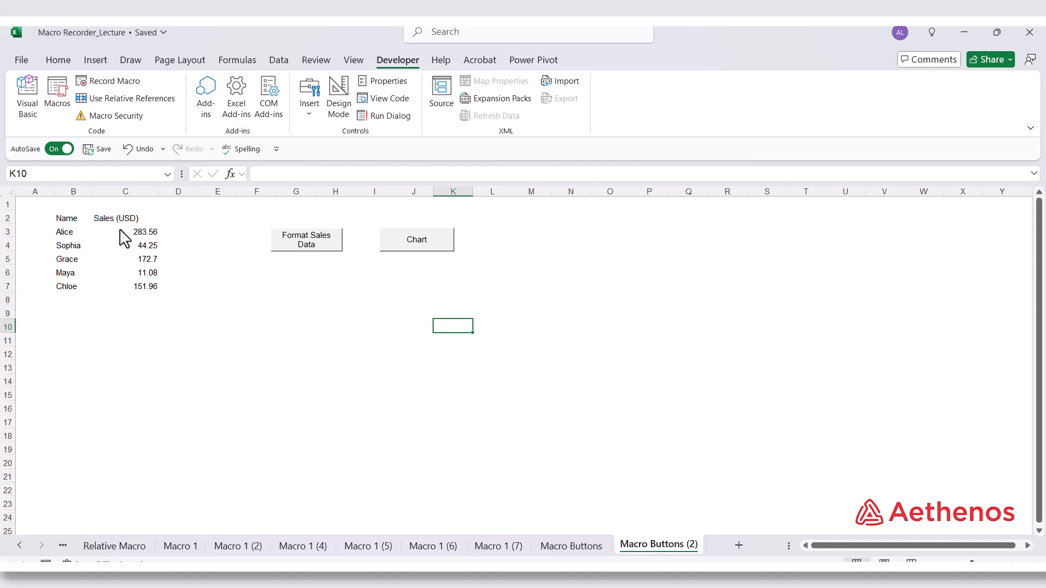
Run the Format Sales Data and Chart macros from their buttons to format and chart the sales data
{"action": "left_click", "coordinate": [304, 249]}
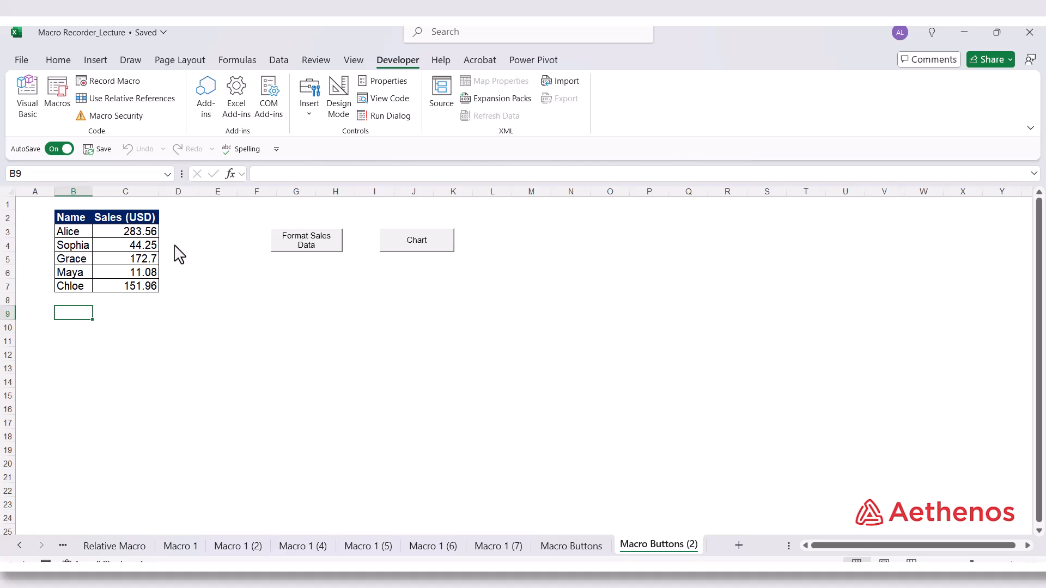
{"action": "left_click", "coordinate": [427, 250]}
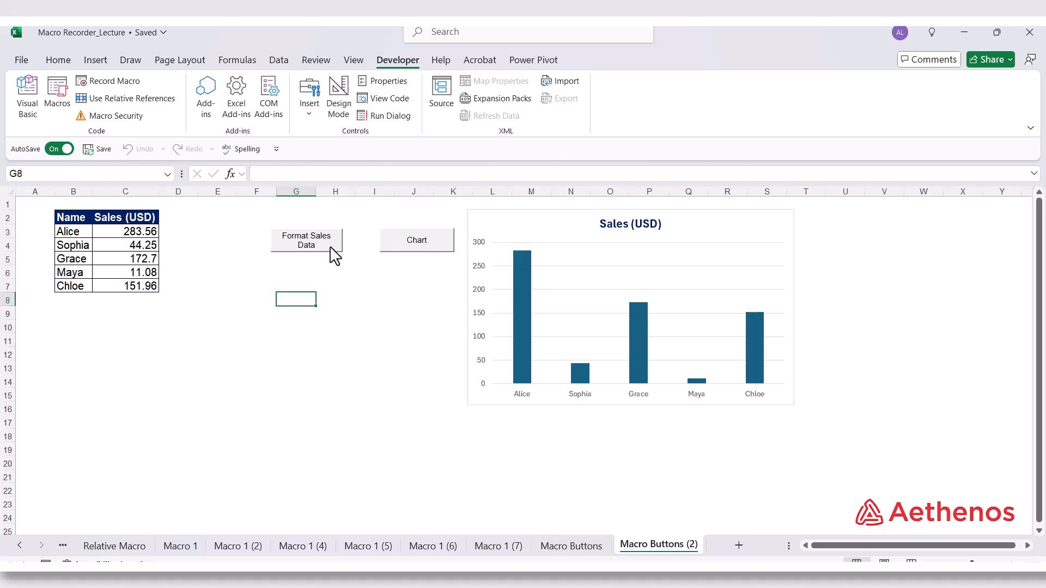
{"action": "left_click", "coordinate": [379, 364]}
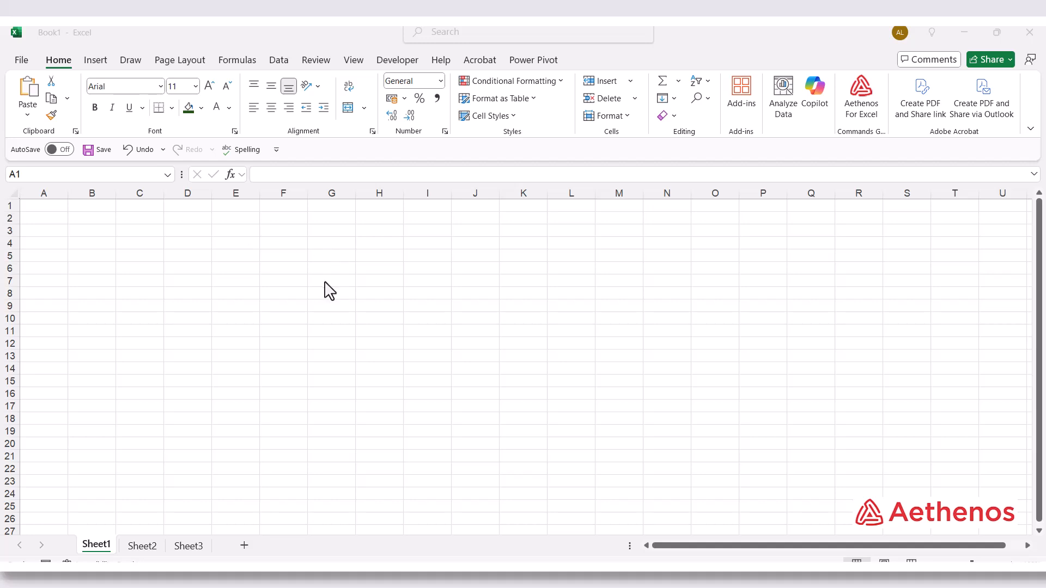
Start recording a macro named Format_Workbook with shortcut Ctrl+Shift+F, stored in the Personal Macro Workbook
{"action": "left_click", "coordinate": [410, 61]}
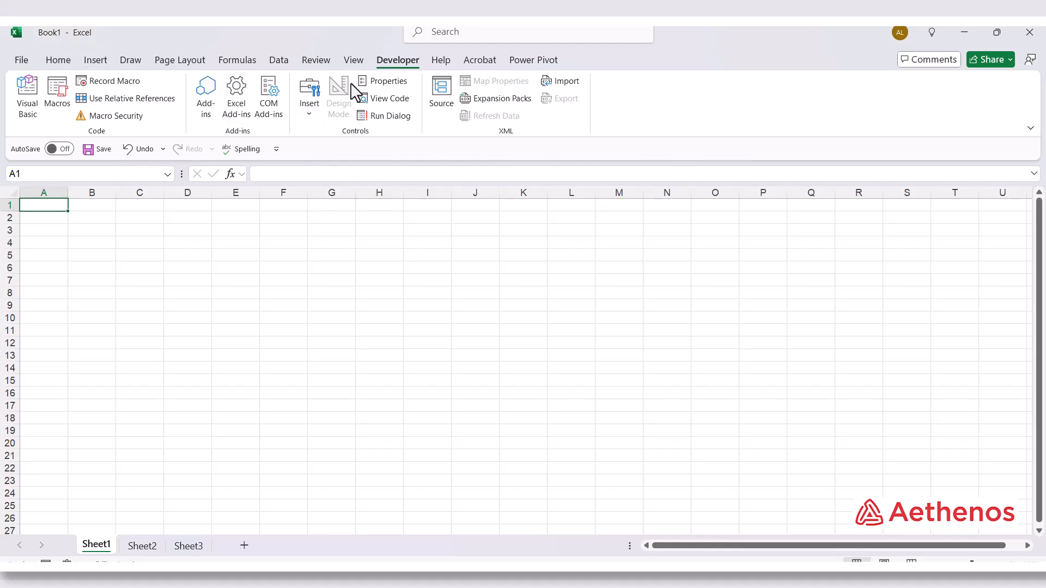
{"action": "left_click", "coordinate": [119, 83]}
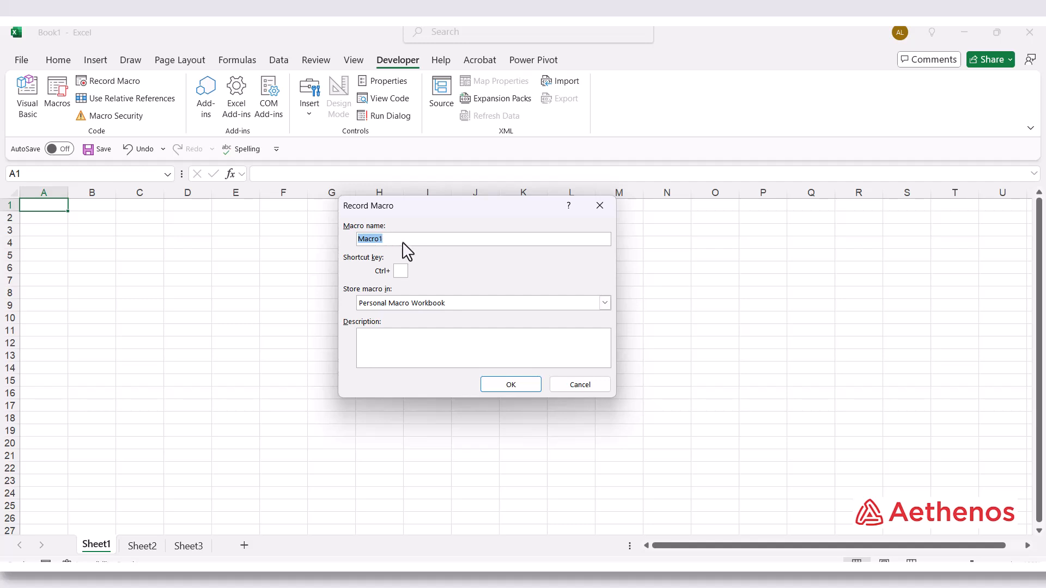
{"action": "type", "text": "Format Wo"}
{"action": "key", "text": "BackSpace"}
{"action": "type", "text": "_"}
{"action": "type", "text": "Workb"}
{"action": "type", "text": "ook"}
{"action": "type", "text": "F"}
{"action": "left_click", "coordinate": [404, 340]}
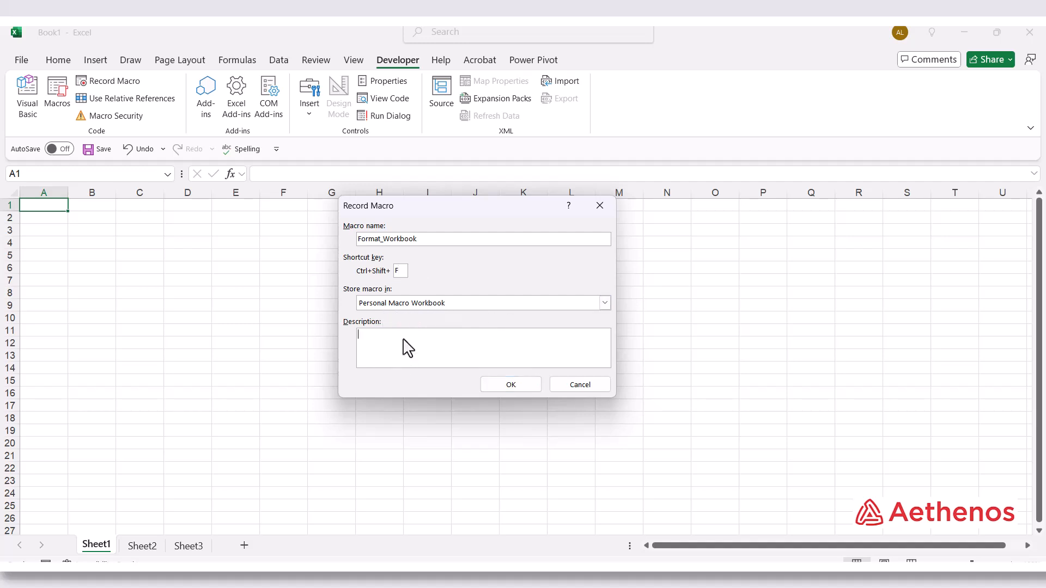
{"action": "left_click", "coordinate": [510, 384]}
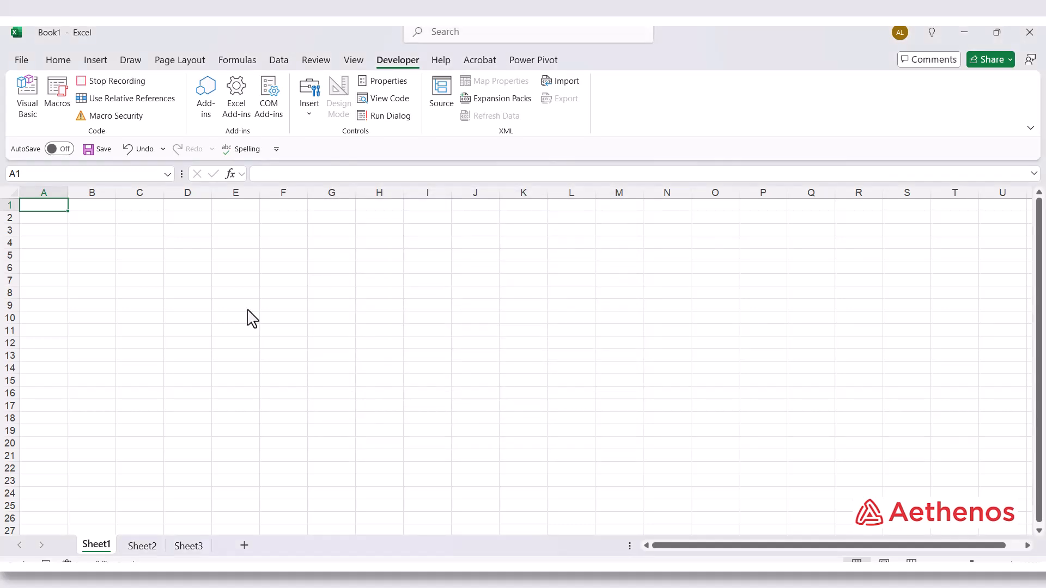
Set the font size of all cells on Sheet1 to 12
{"action": "left_click", "coordinate": [14, 191]}
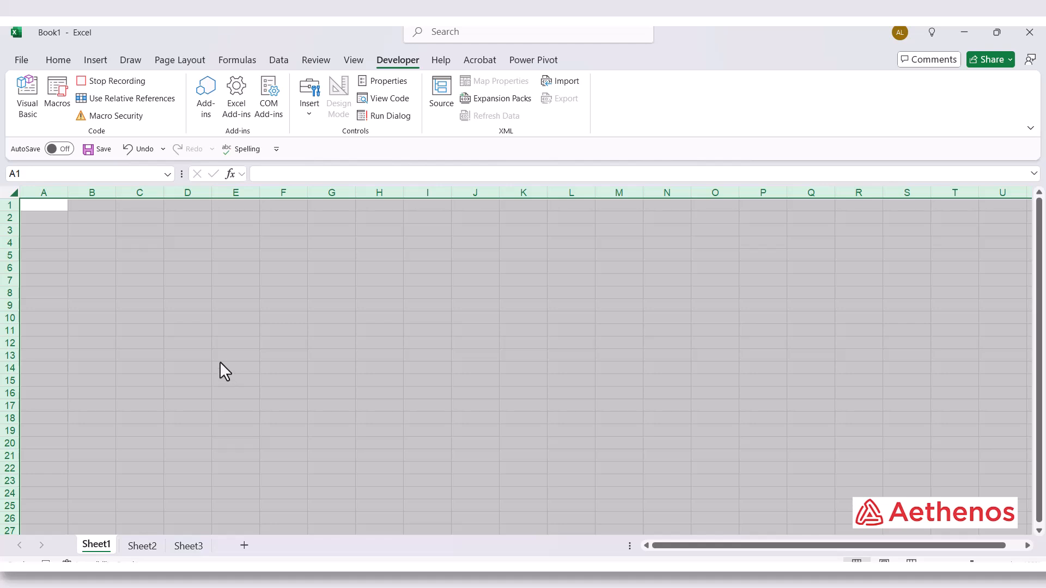
{"action": "left_click", "coordinate": [56, 58]}
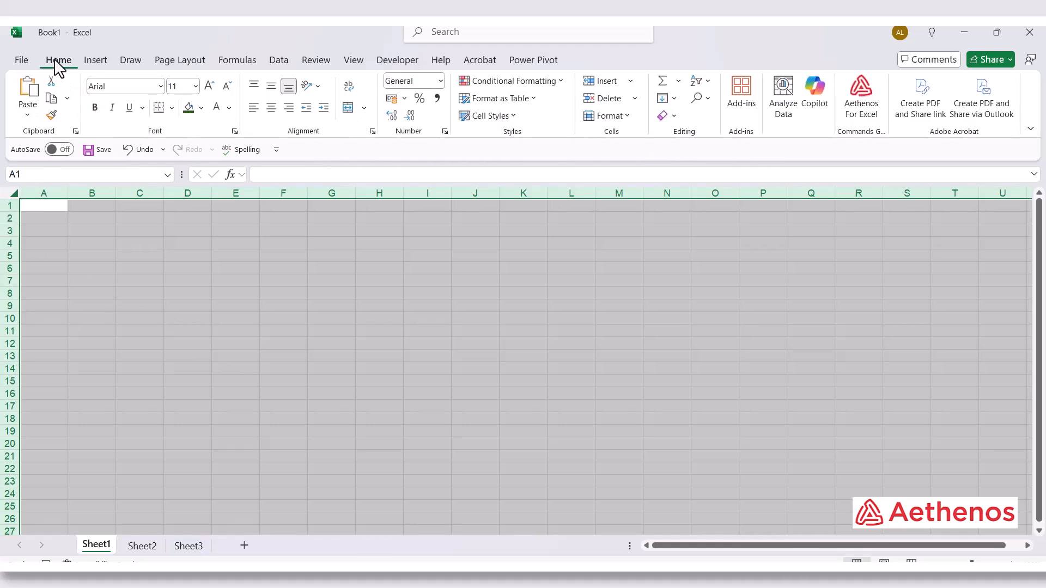
{"action": "left_click", "coordinate": [195, 86]}
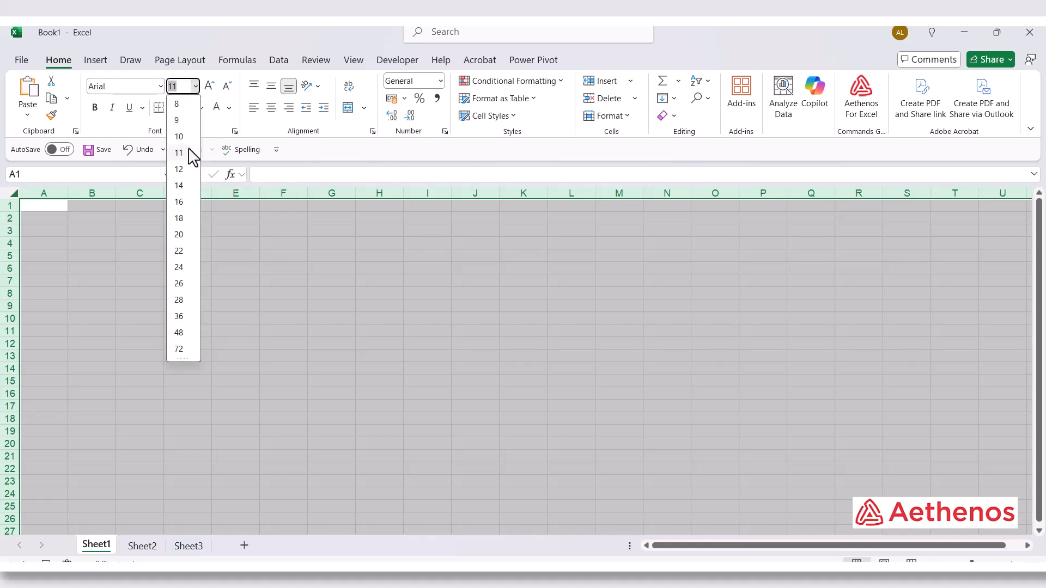
{"action": "left_click", "coordinate": [179, 173]}
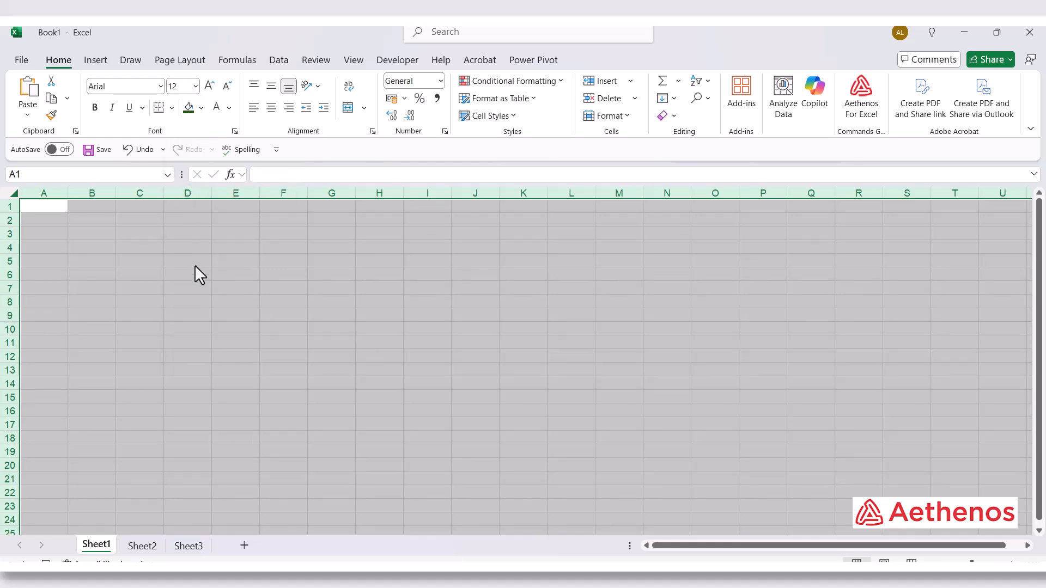
{"action": "left_click", "coordinate": [195, 264]}
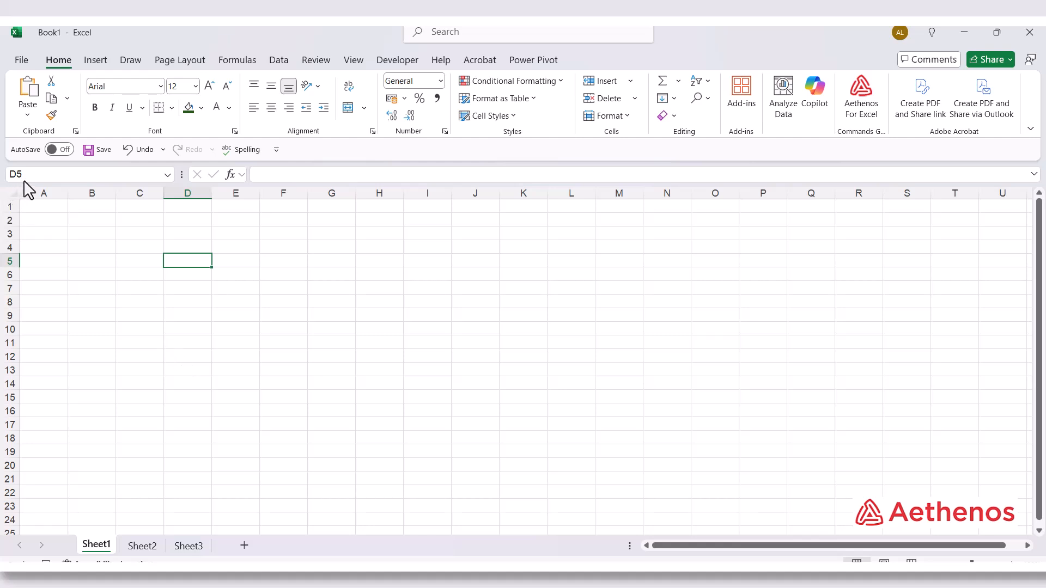
Hide the gridlines on Sheet1, finish on cell H6 and stop recording the macro
{"action": "left_click", "coordinate": [13, 196]}
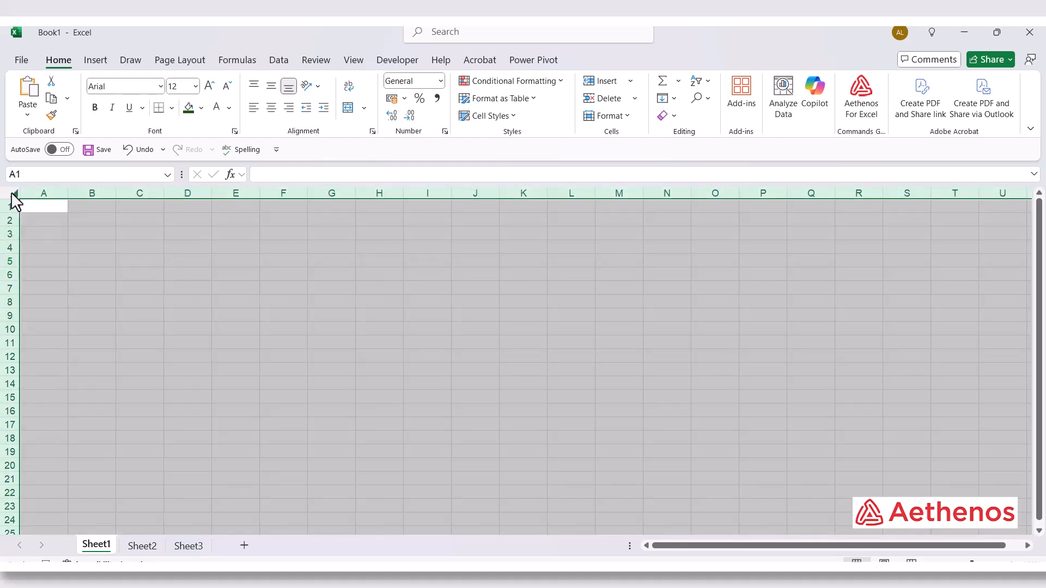
{"action": "left_click", "coordinate": [358, 62]}
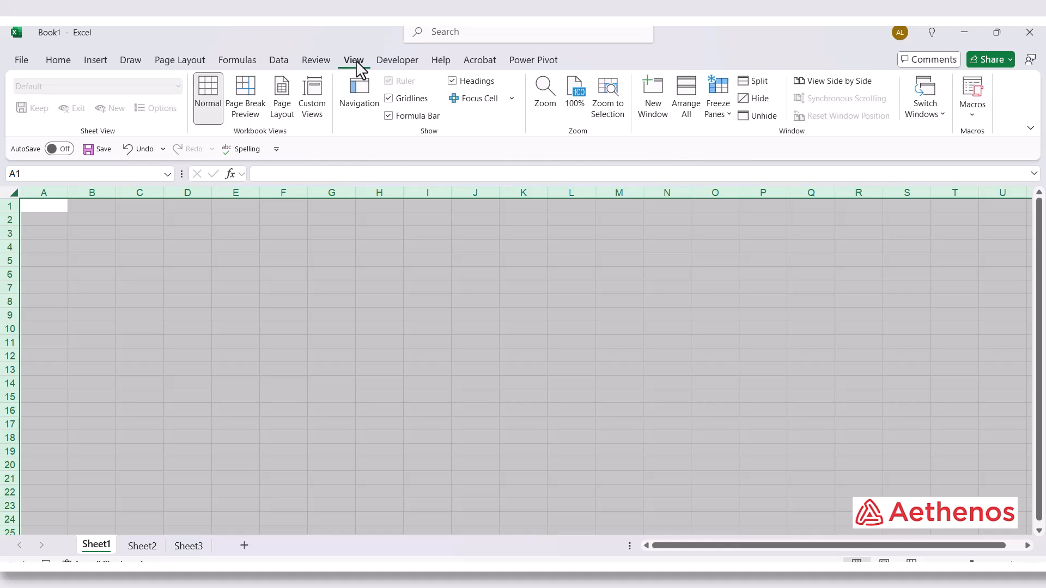
{"action": "left_click", "coordinate": [388, 99]}
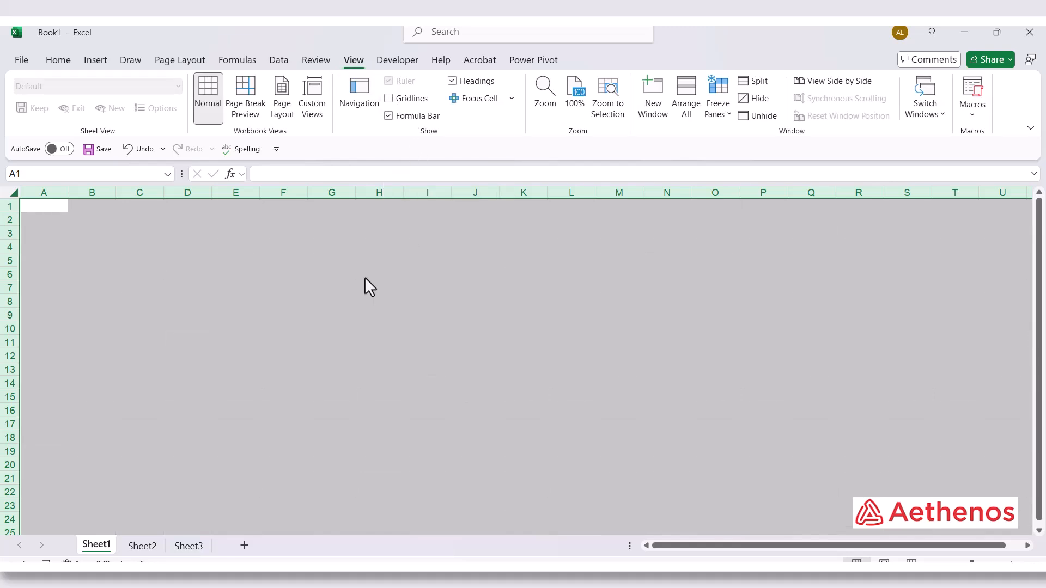
{"action": "left_click", "coordinate": [364, 275]}
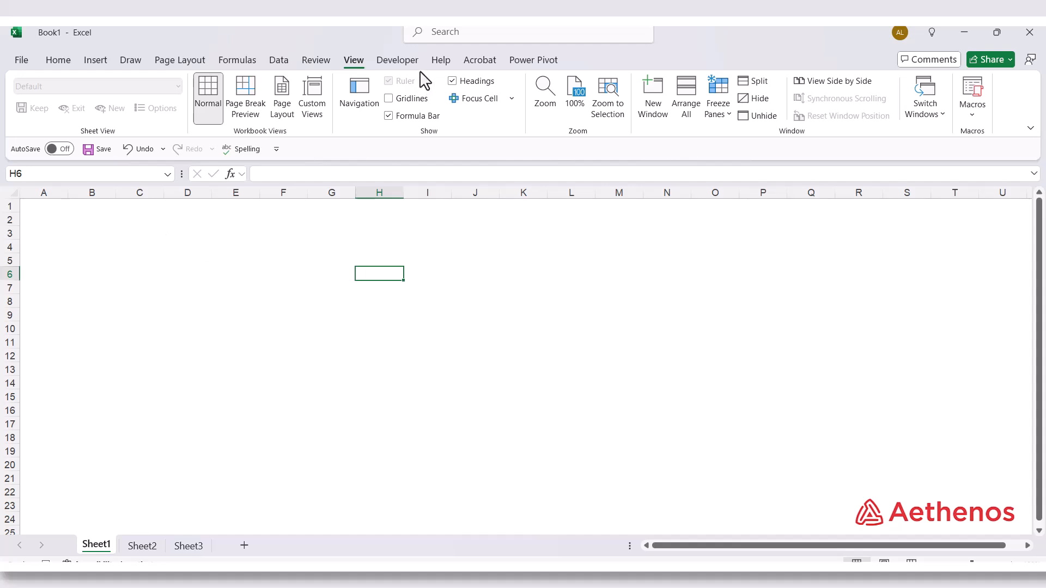
{"action": "left_click", "coordinate": [397, 58]}
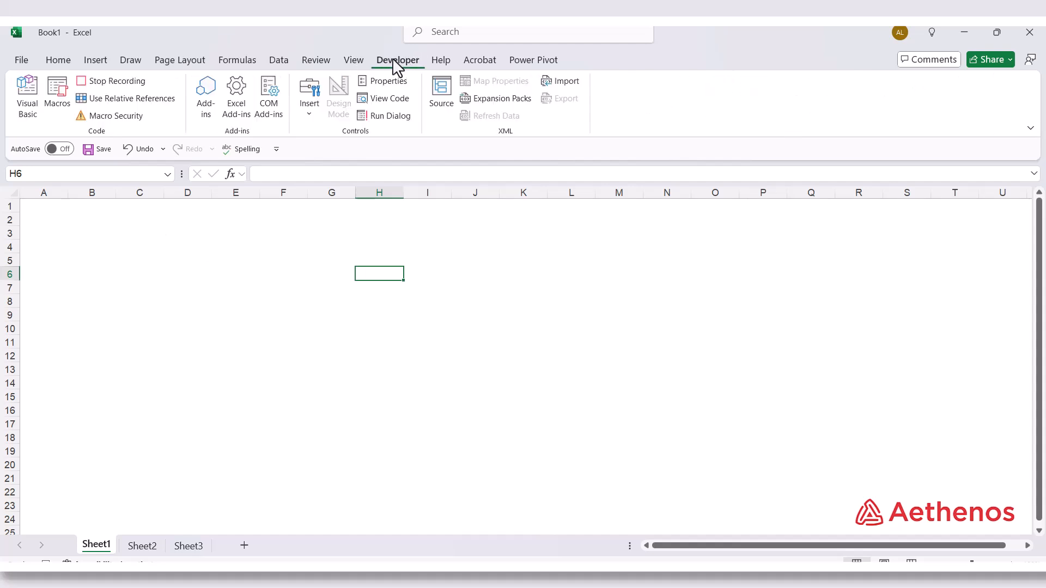
{"action": "left_click", "coordinate": [116, 82]}
Try to open the PERSONAL.XLSB Format_Workbook macro for editing from Book1
{"action": "left_click", "coordinate": [57, 97]}
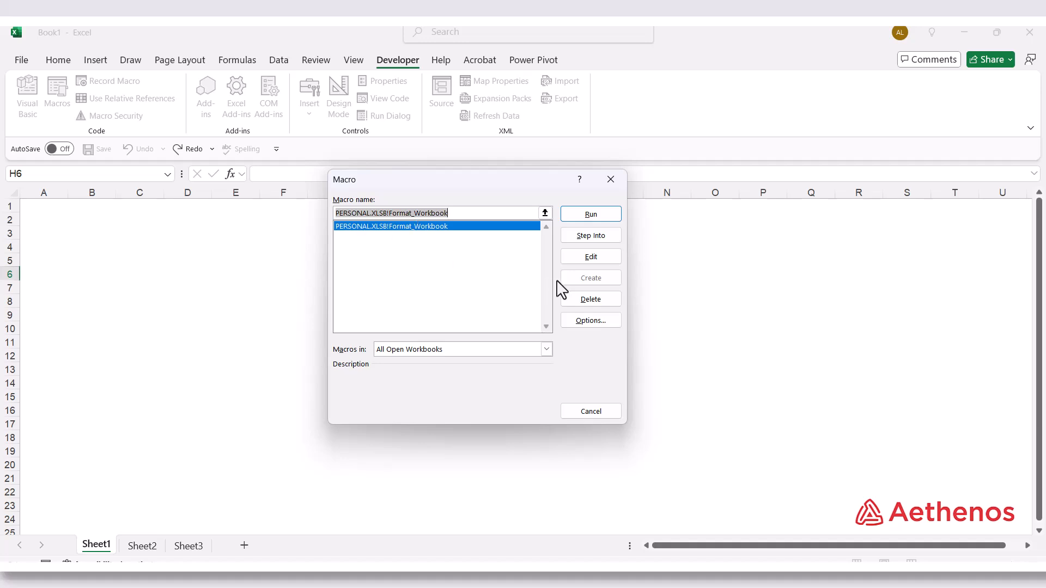
{"action": "left_click", "coordinate": [586, 256]}
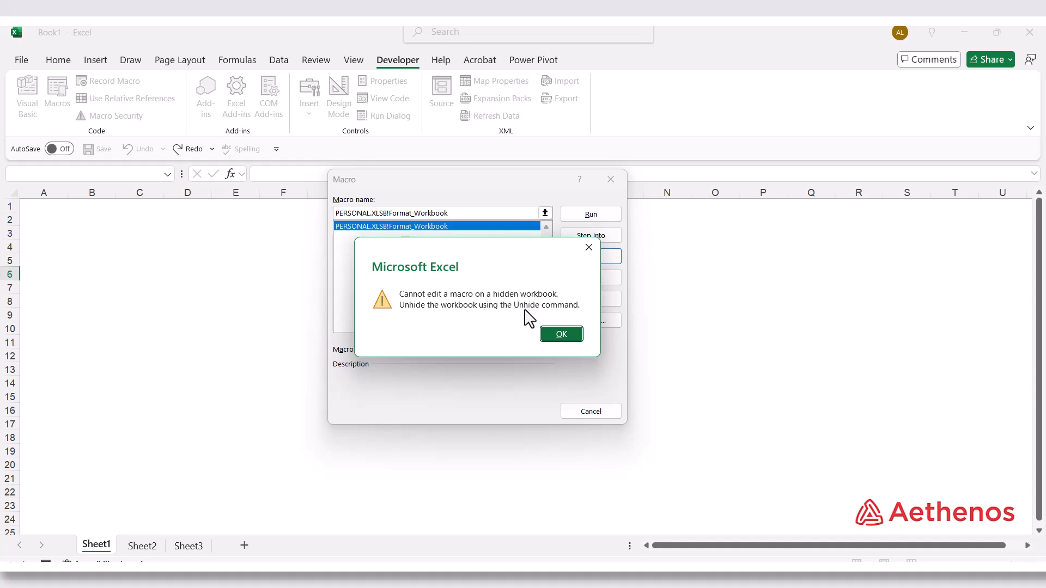
{"action": "left_click", "coordinate": [560, 333]}
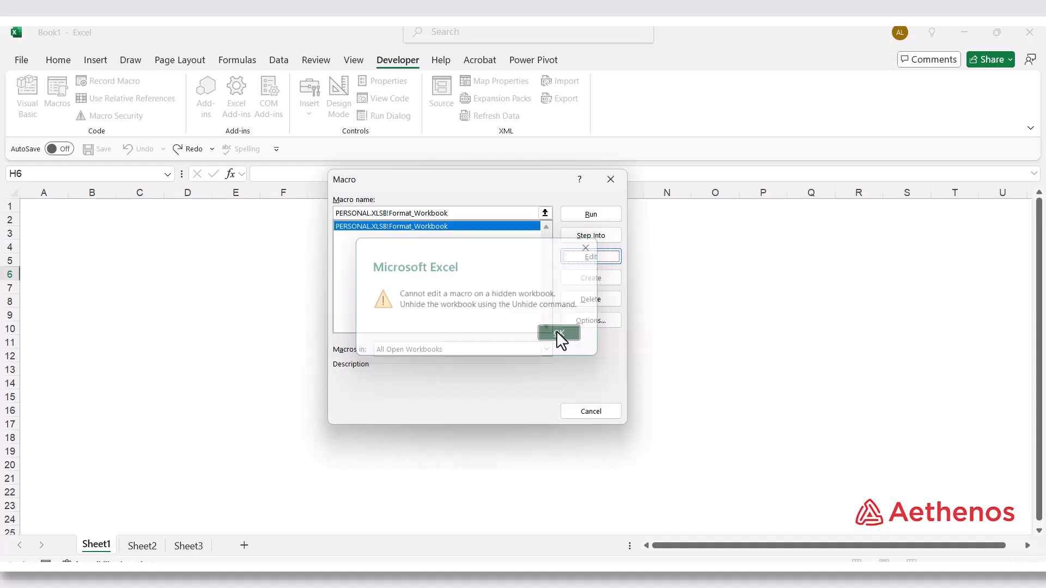
{"action": "left_click", "coordinate": [573, 415]}
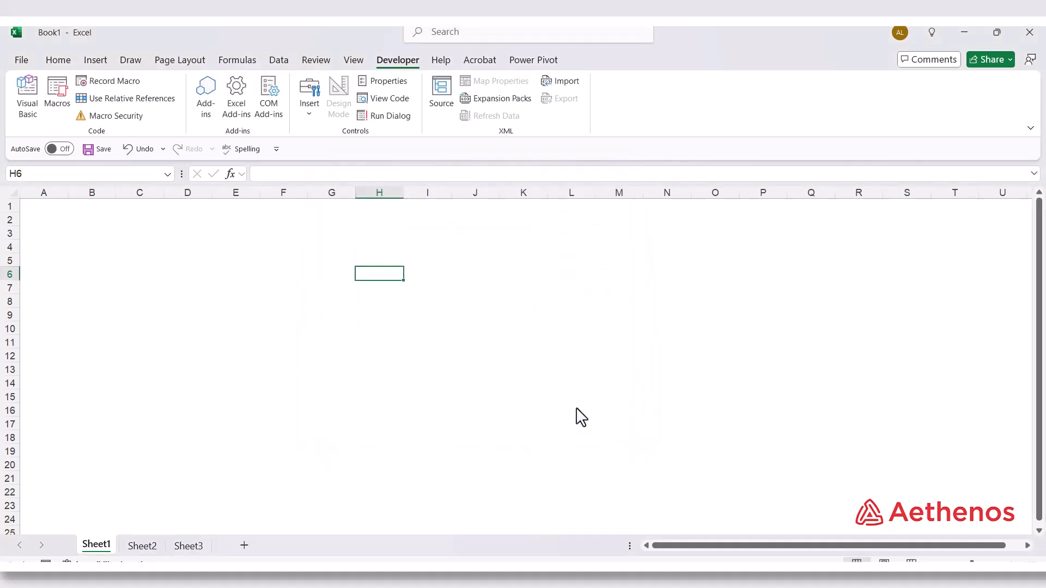
Unhide the PERSONAL workbook
{"action": "left_click", "coordinate": [354, 63]}
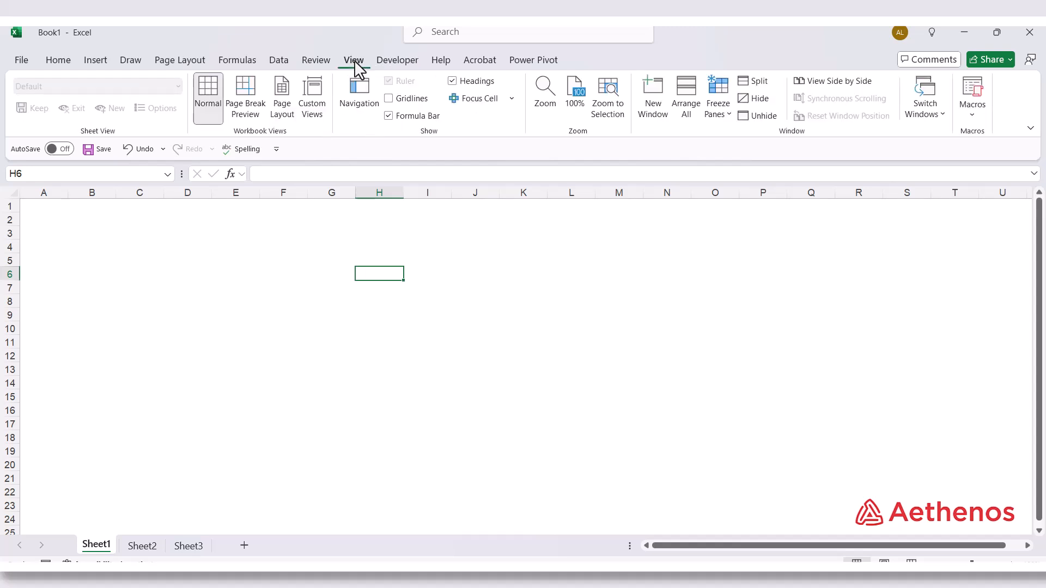
{"action": "left_click", "coordinate": [764, 118]}
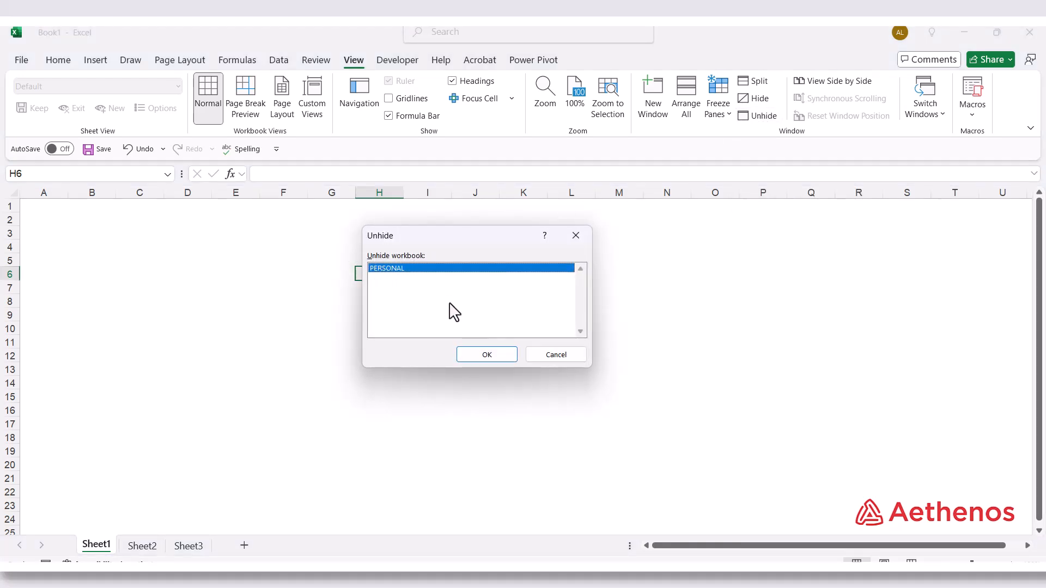
{"action": "left_click", "coordinate": [488, 355]}
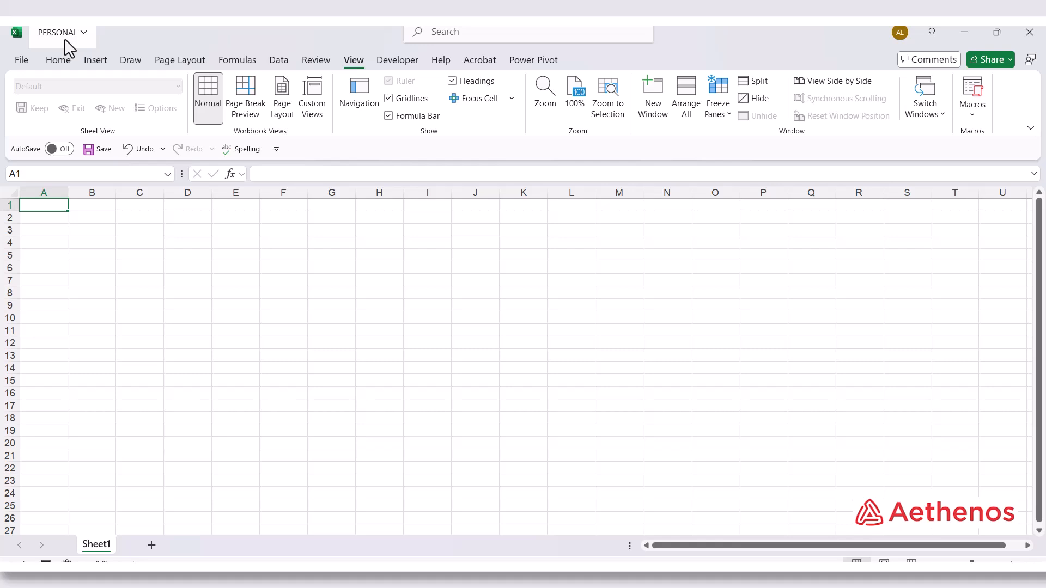
Open the code of the Format_Workbook macro to review it, and close the code editor
{"action": "left_click", "coordinate": [398, 61]}
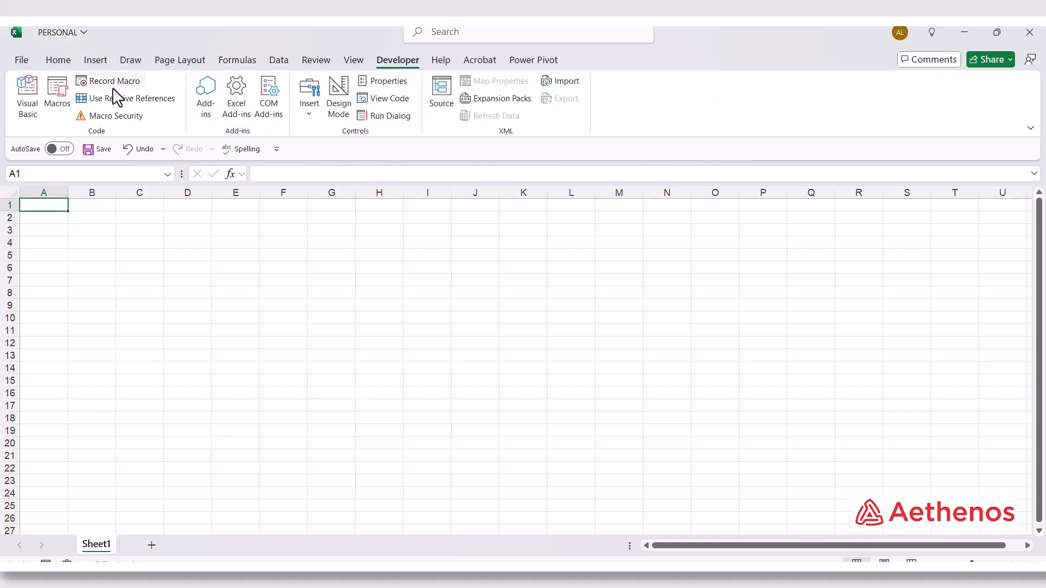
{"action": "left_click", "coordinate": [59, 98]}
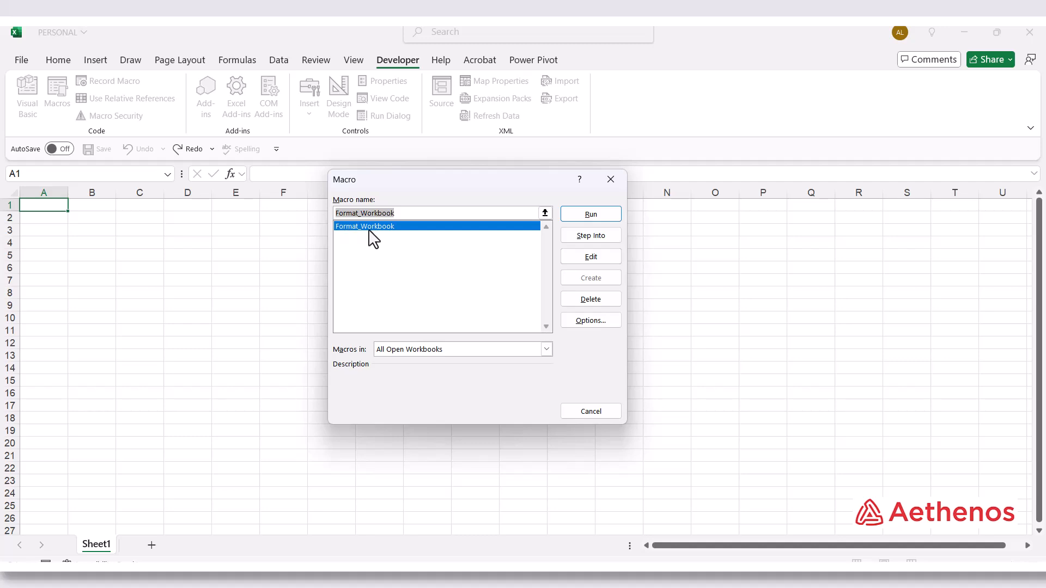
{"action": "left_click", "coordinate": [588, 257]}
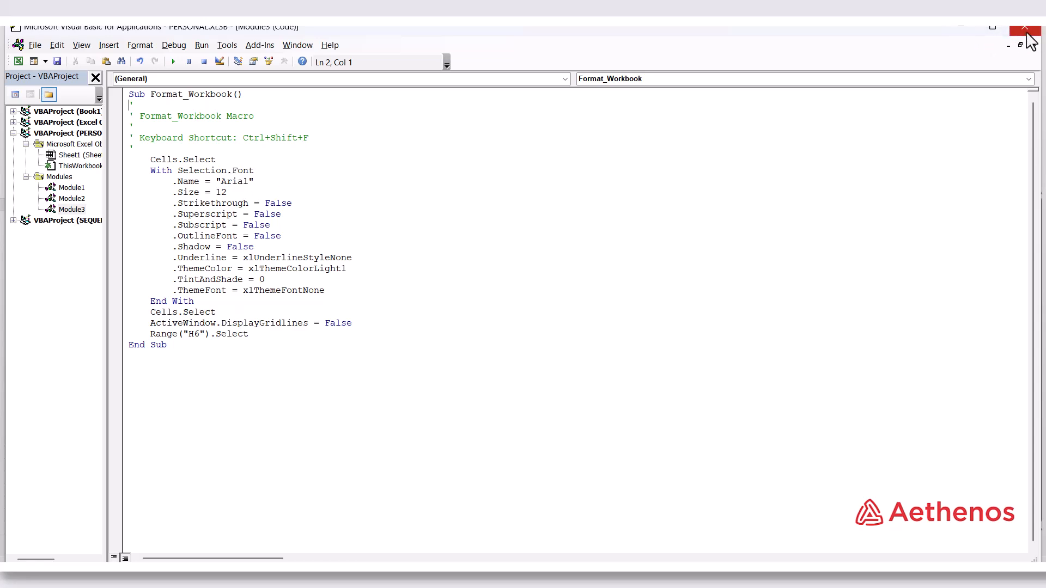
{"action": "left_click", "coordinate": [967, 34]}
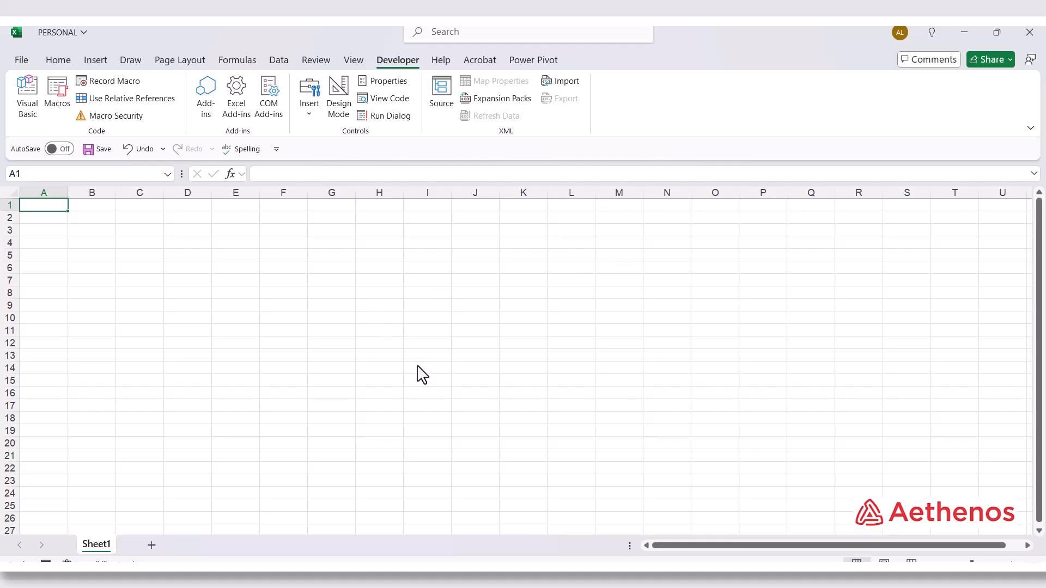
Return to Book1, create a new workbook and apply the Format_Workbook macro to its Sheet1
{"action": "mouse_move", "coordinate": [653, 577]}
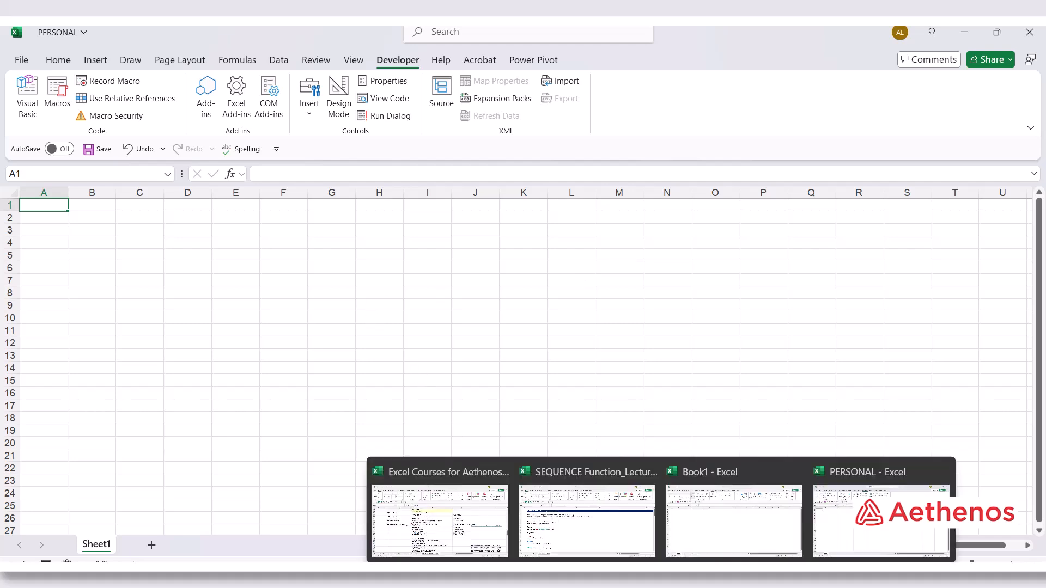
{"action": "left_click", "coordinate": [748, 531]}
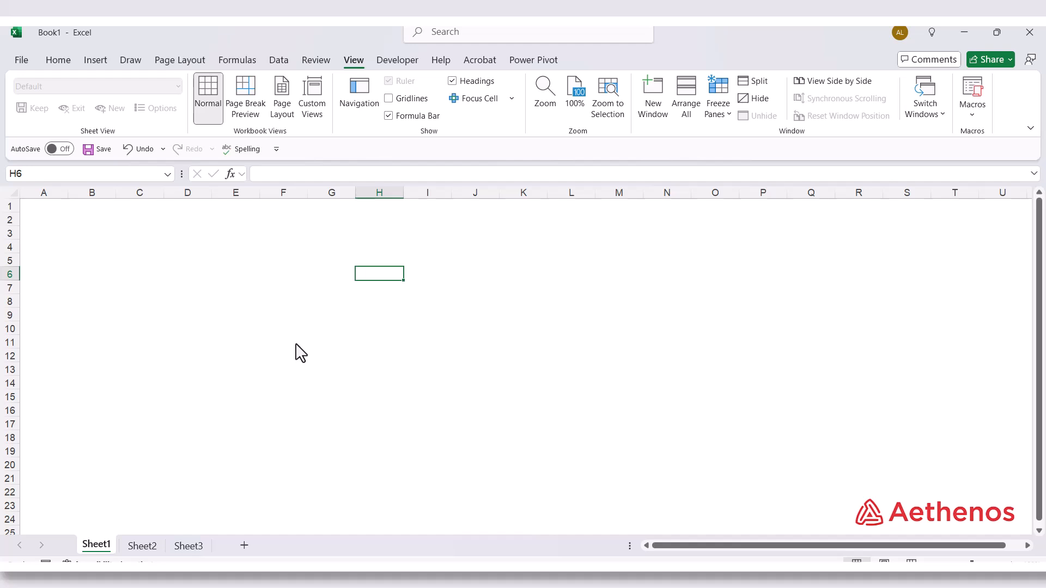
{"action": "left_click", "coordinate": [301, 278]}
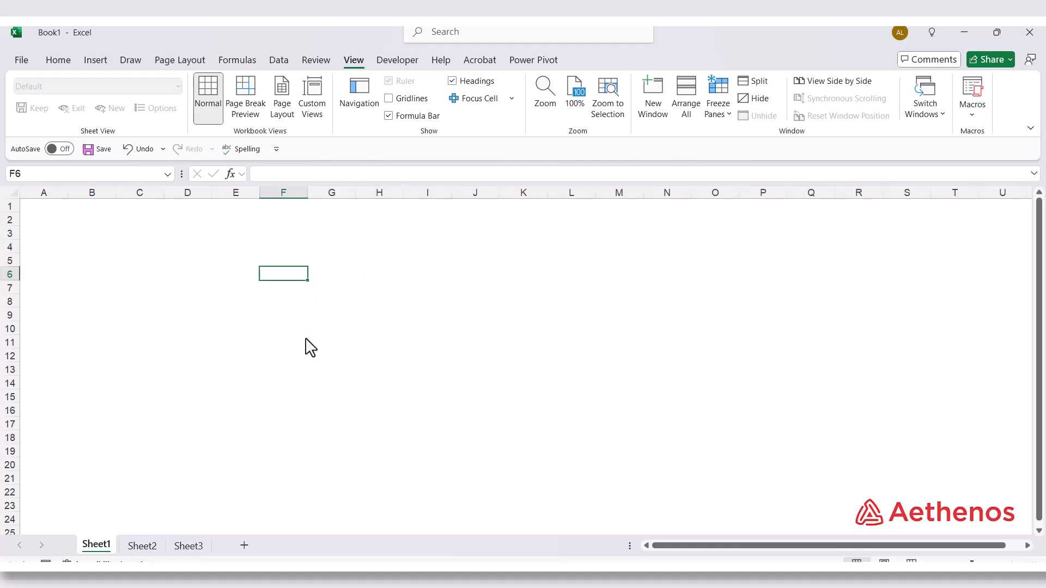
{"action": "key", "text": "ctrl+n"}
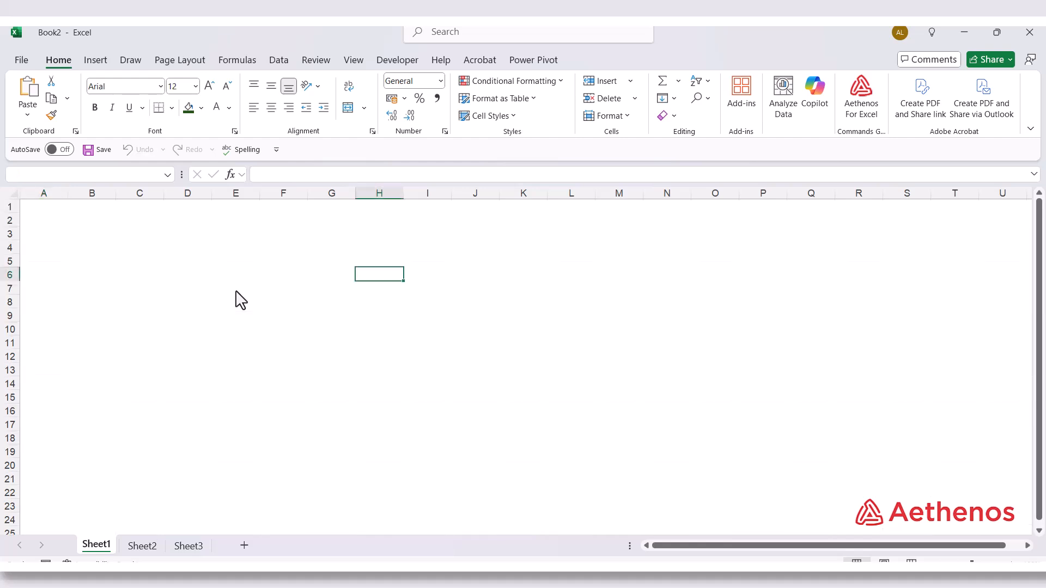
{"action": "left_click", "coordinate": [283, 275]}
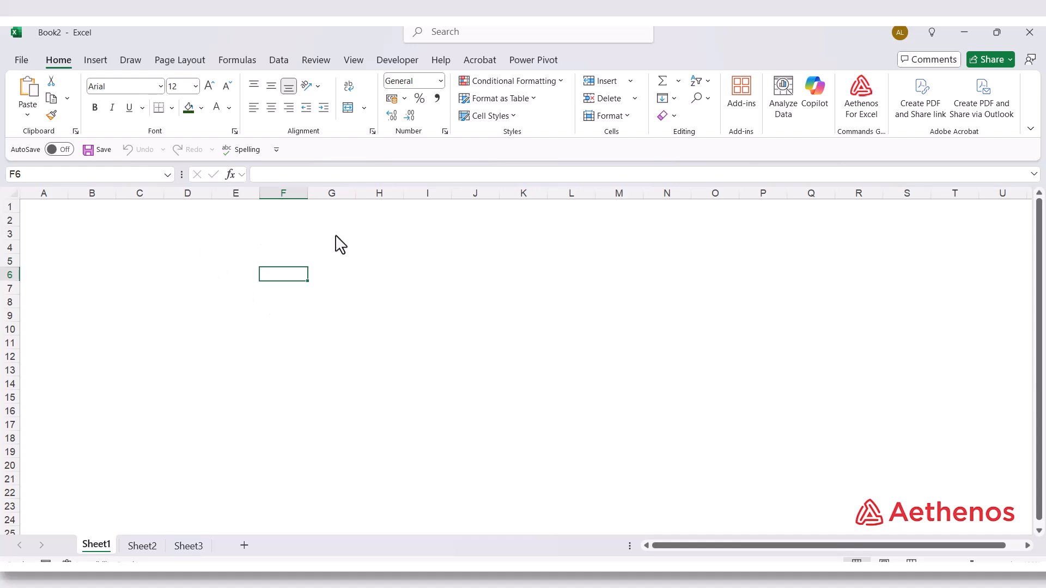